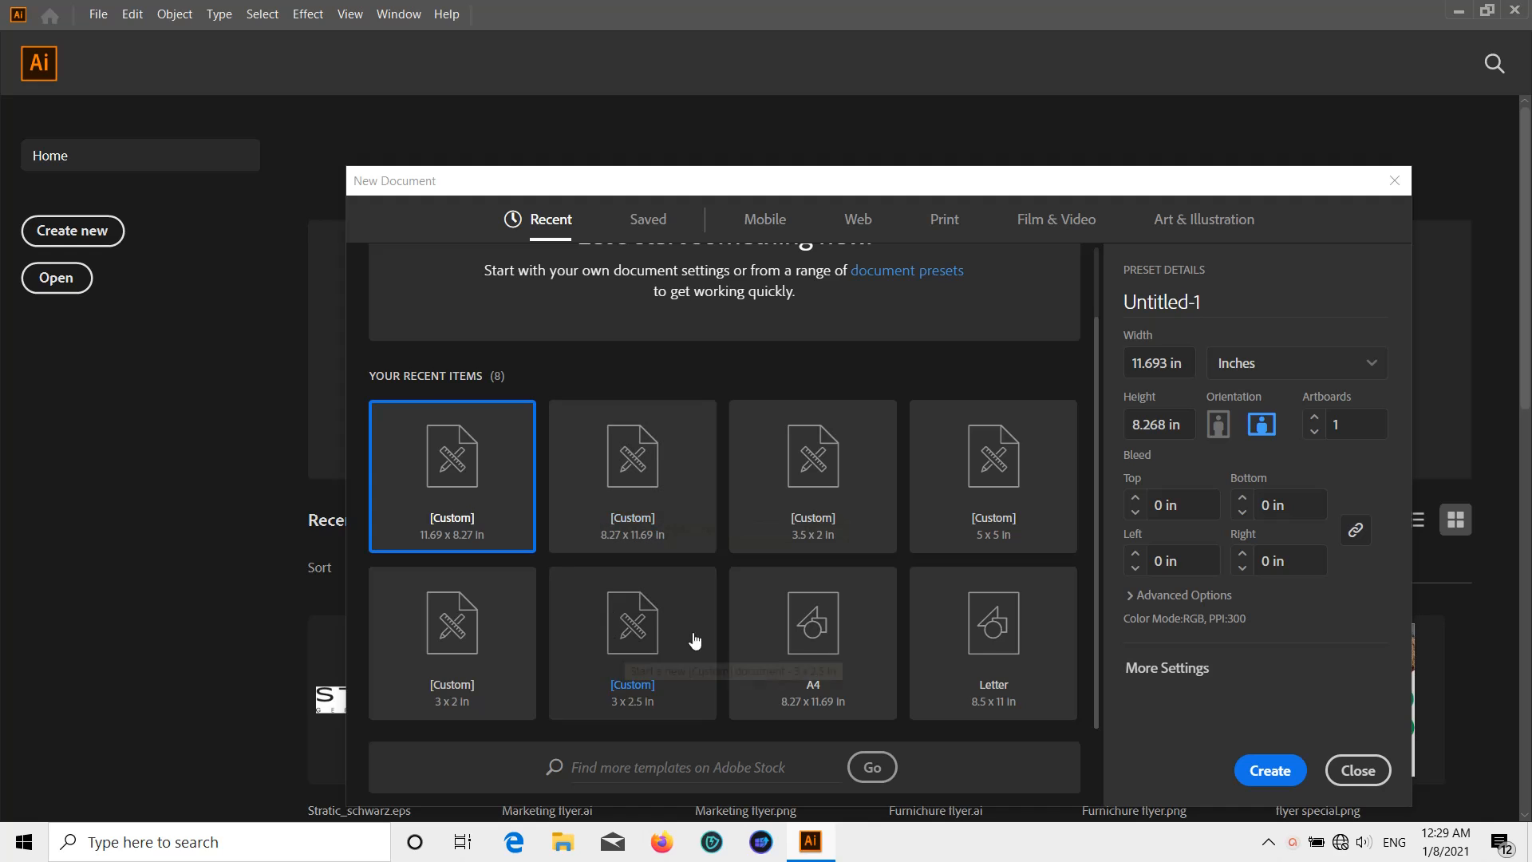
Create a new document from the A4 preset, 8.268 x 11.693 in, portrait orientation with one artboard
left_click(795, 632)
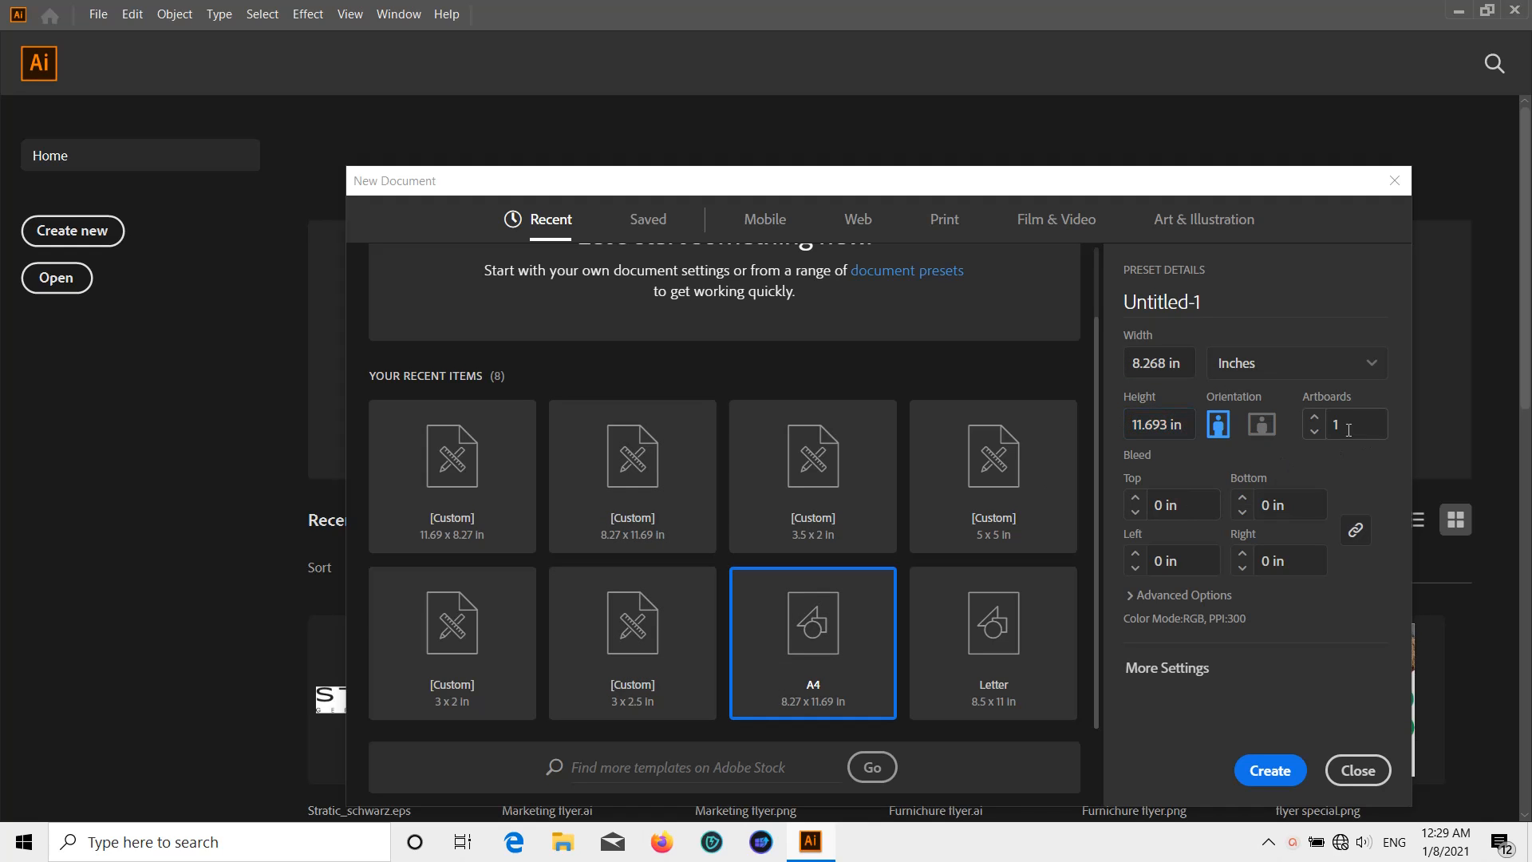
left_click(1273, 759)
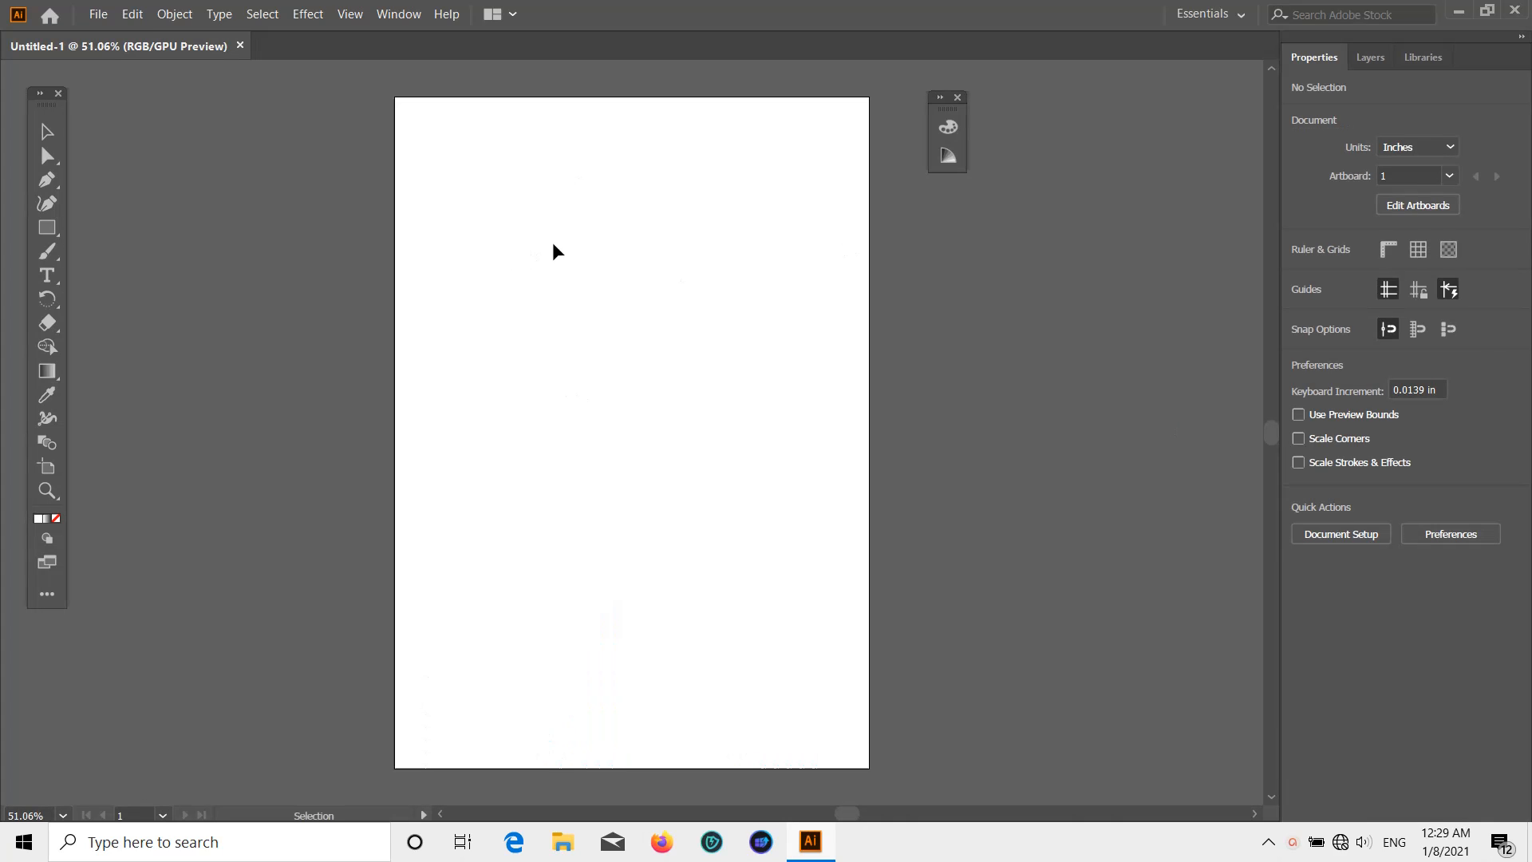
Cover the whole artboard with a white 8.268 x 11.693 in rectangle and remove its stroke
left_click(45, 228)
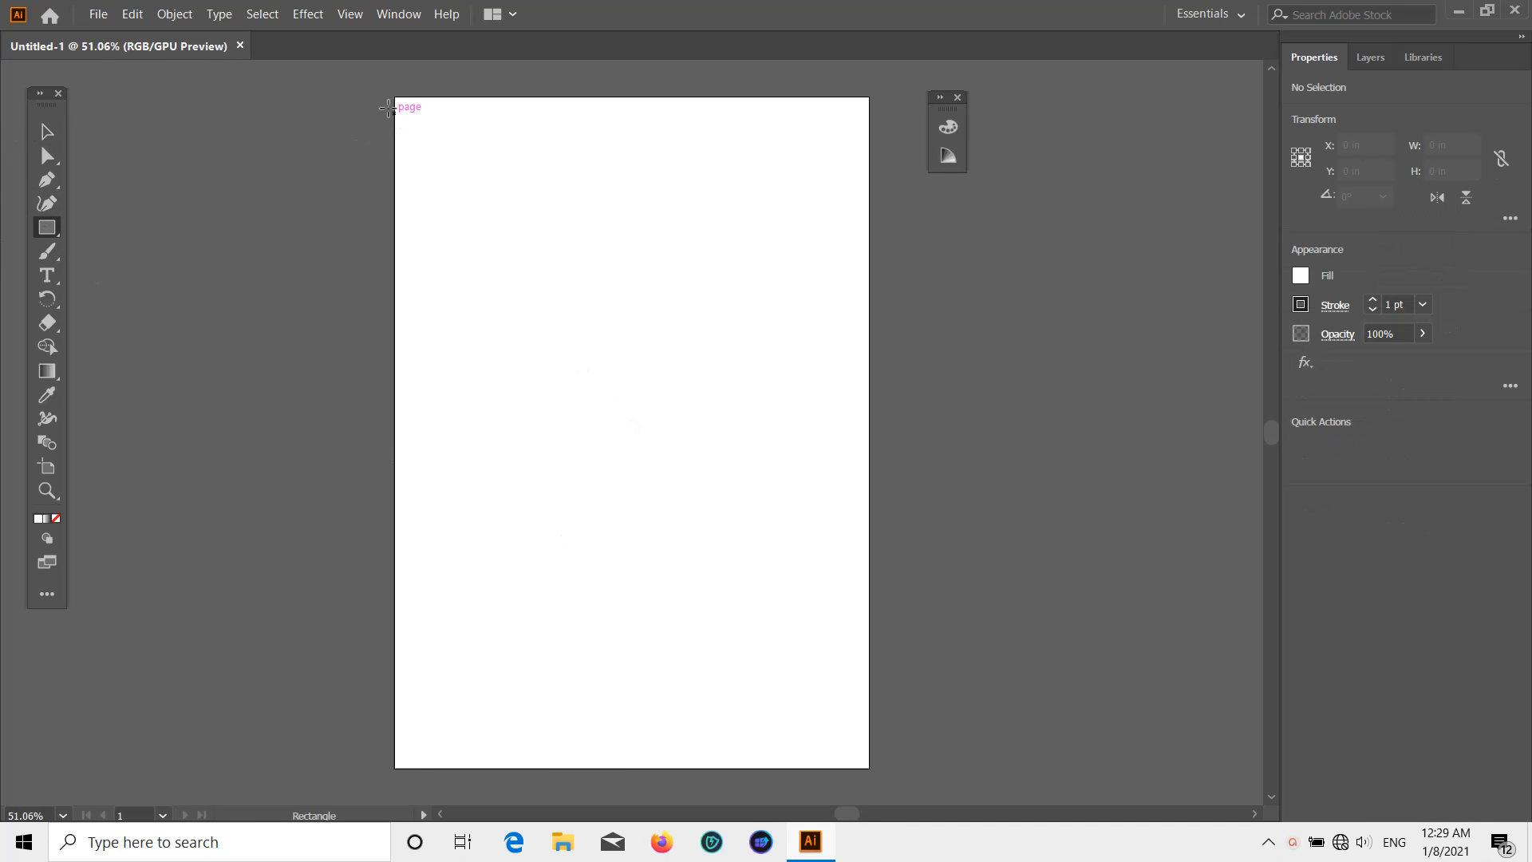
left_click_drag(392, 99, 869, 768)
left_click(1301, 307)
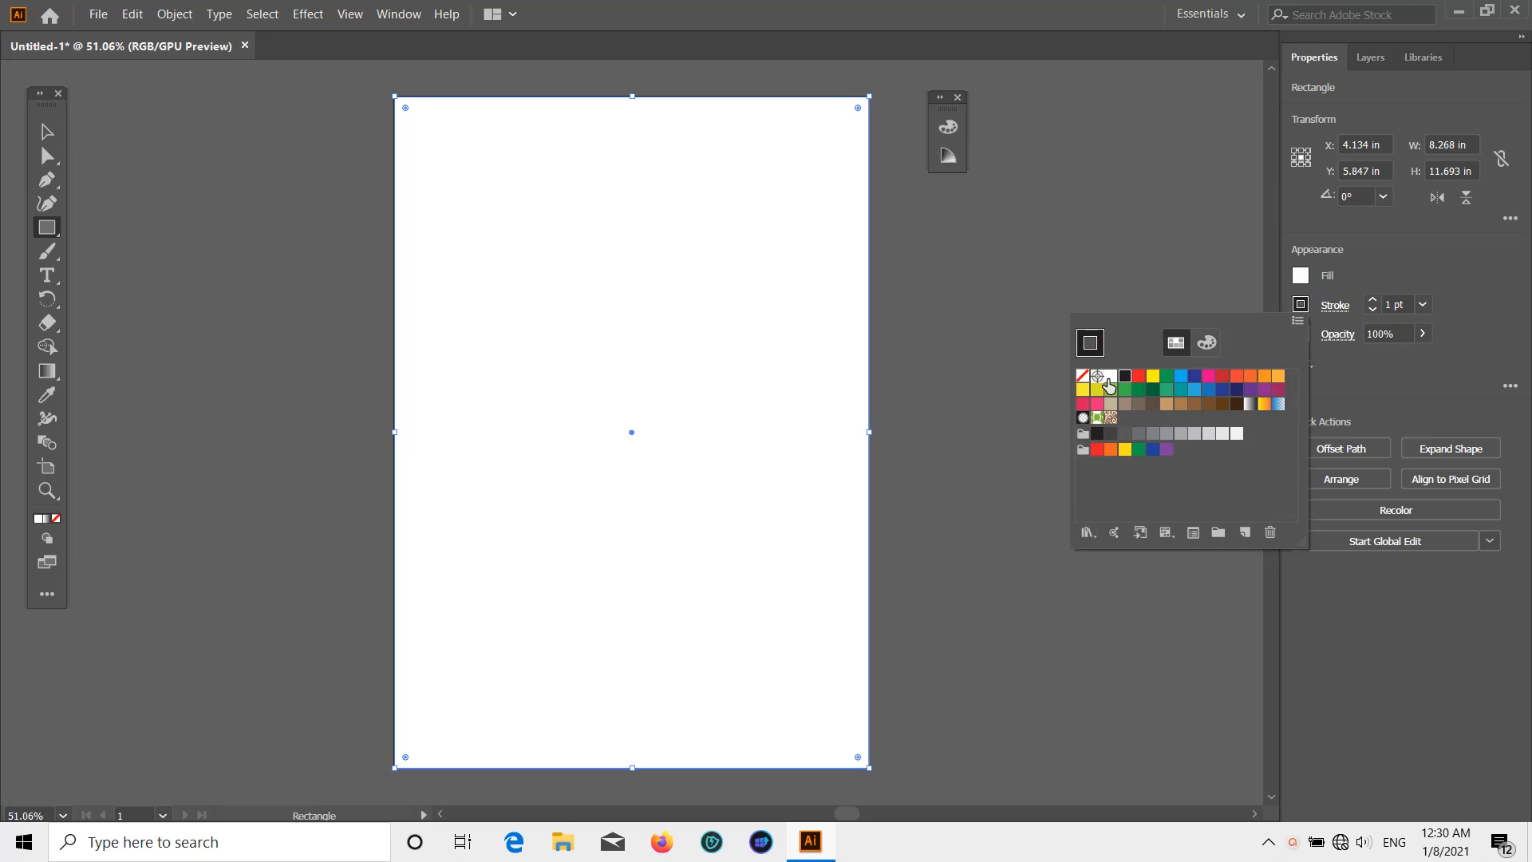
left_click(1083, 376)
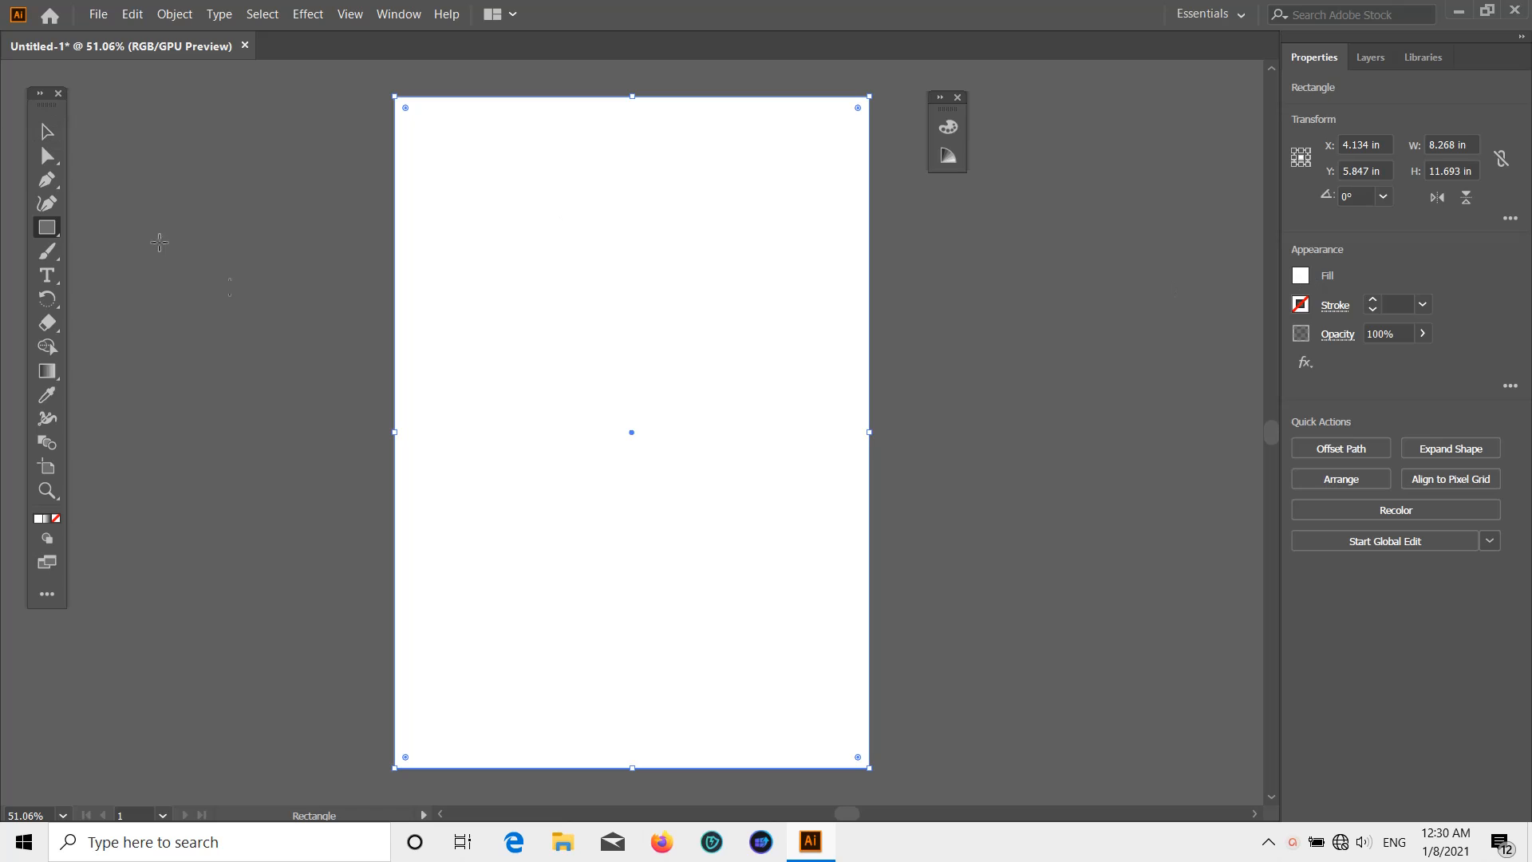
left_click(128, 70)
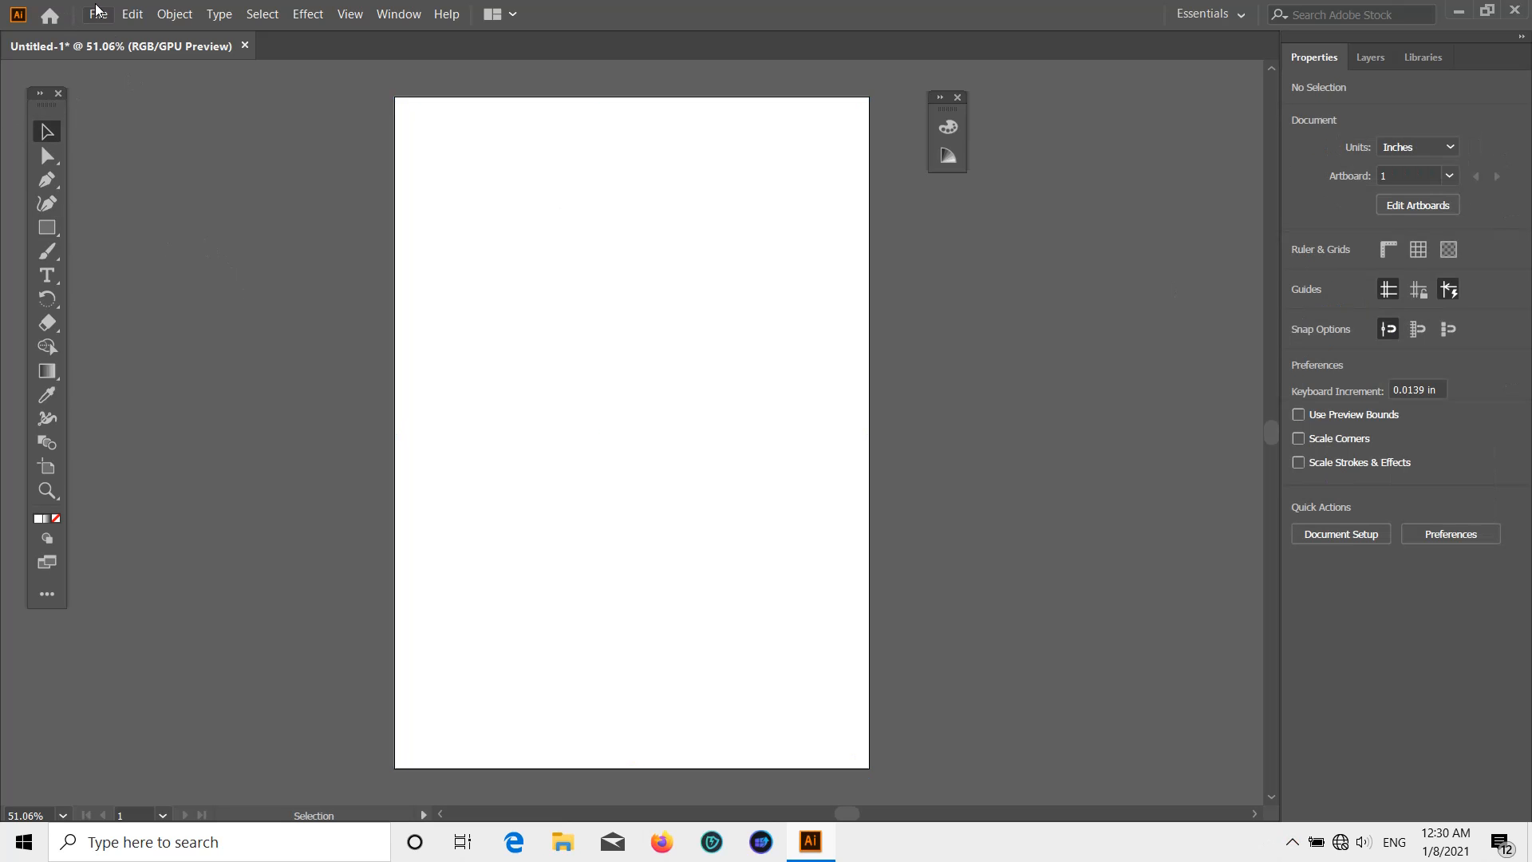
Place the Yellow15-1 donut image from the Desktop across the full width of the page top, about 8.27 x 5.51 in
left_click(98, 14)
left_click(176, 297)
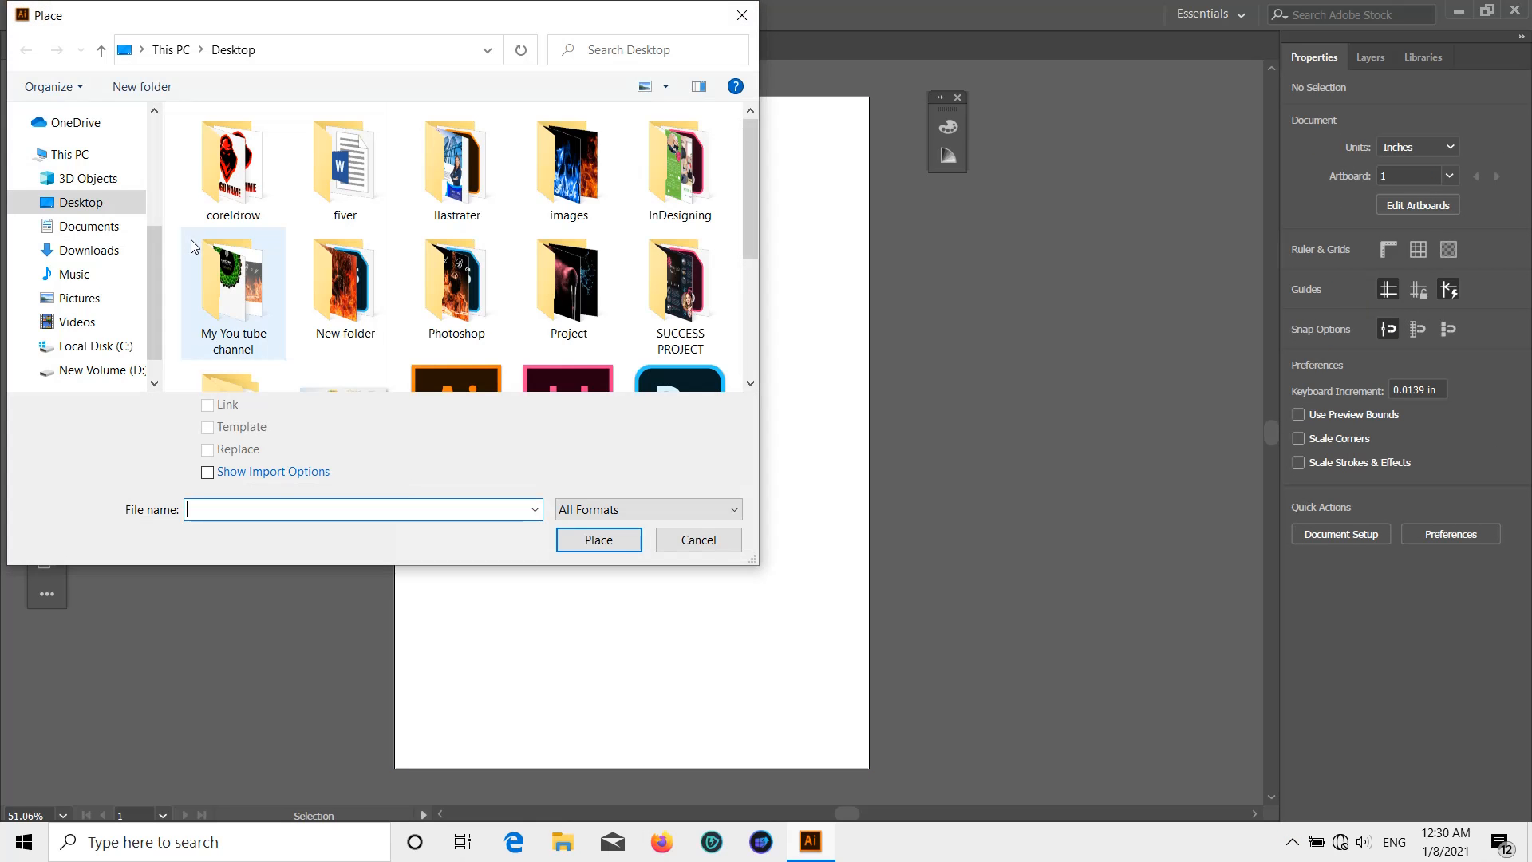
scroll(103, 246, "up", 5)
scroll(496, 255, "down", 5)
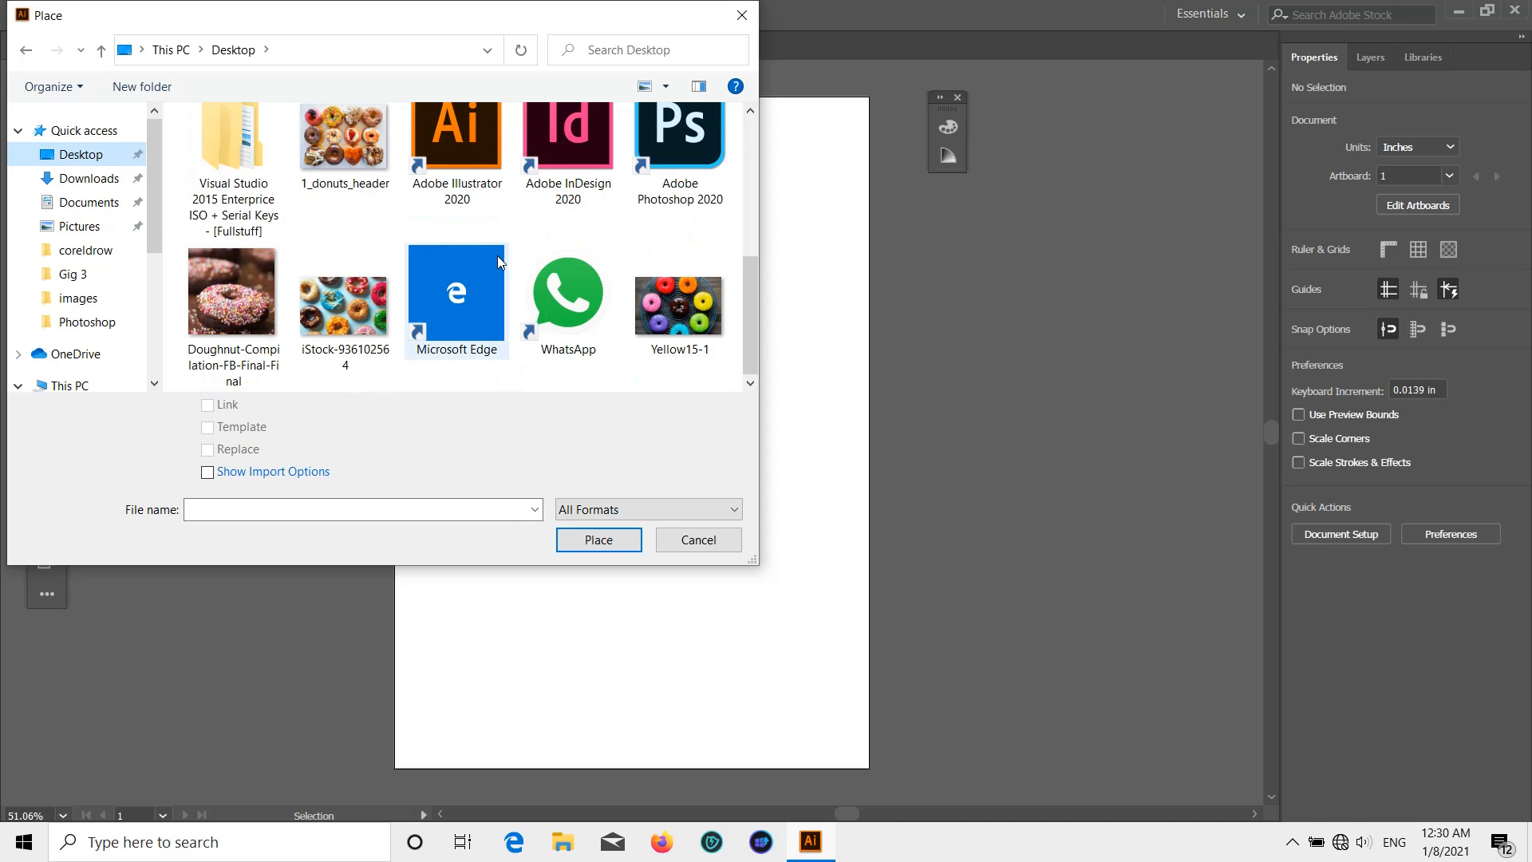
double_click(674, 300)
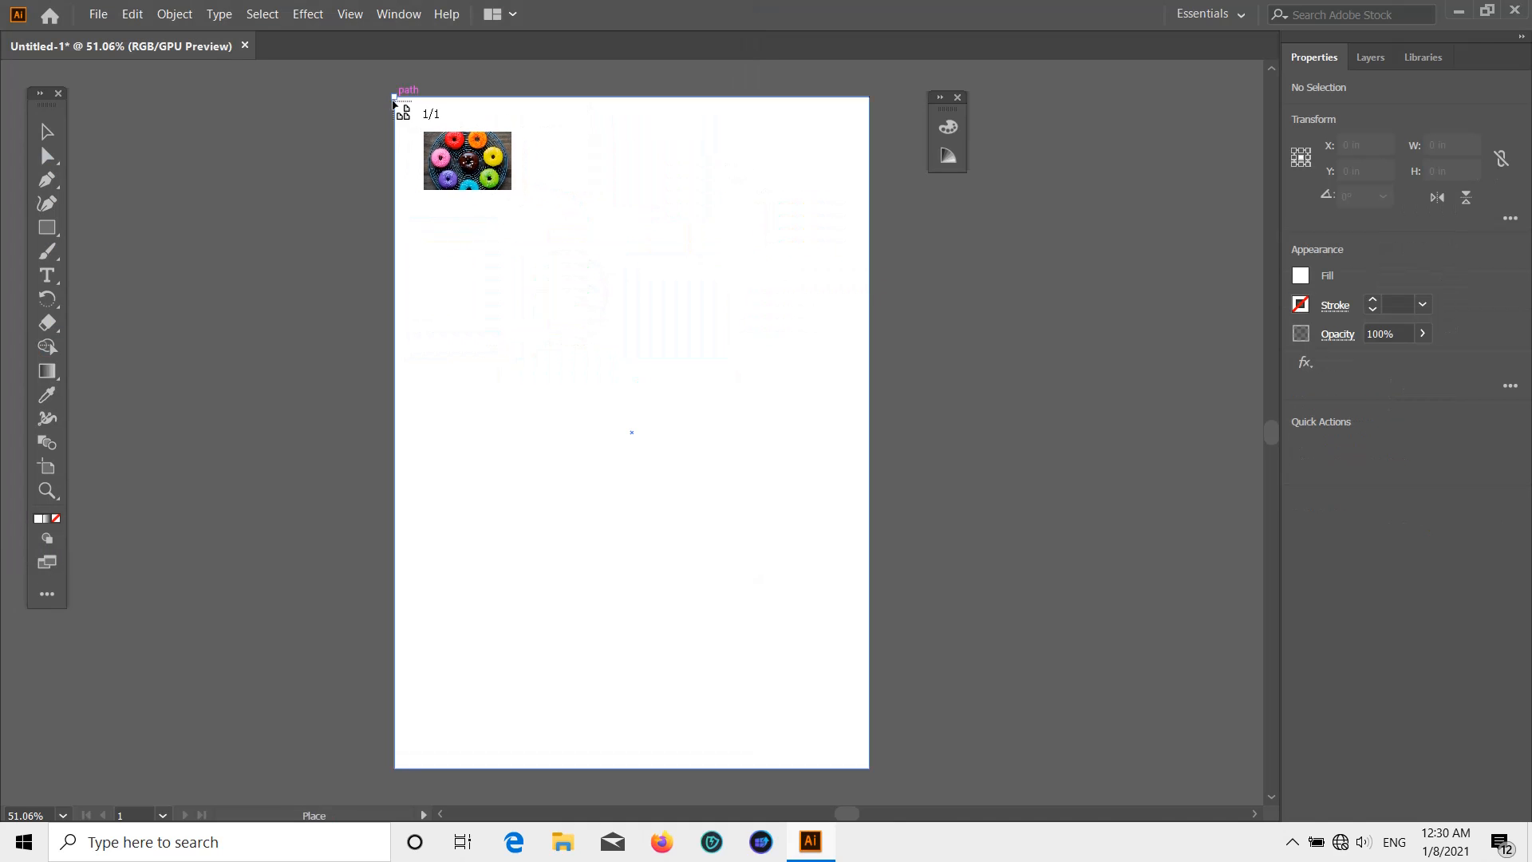
left_click_drag(399, 99, 869, 419)
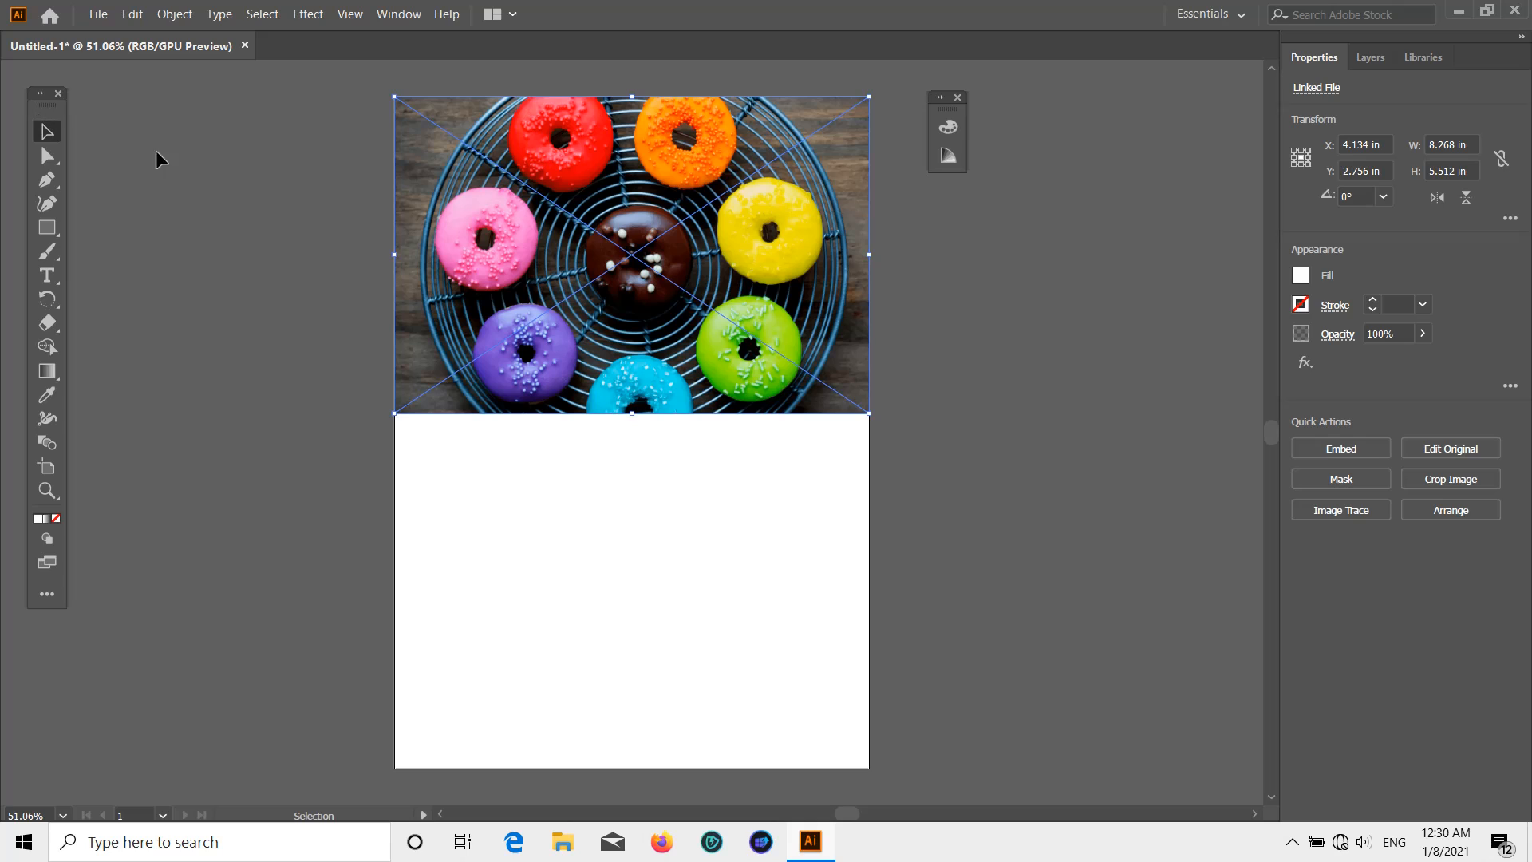
scroll(157, 155, "down", 4)
left_click(279, 304)
Add the text DOUGHNUT just below the photo in News701 BT Bold at 60 pt
scroll(293, 315, "up", 3)
scroll(290, 313, "down", 3)
scroll(274, 276, "up", 1)
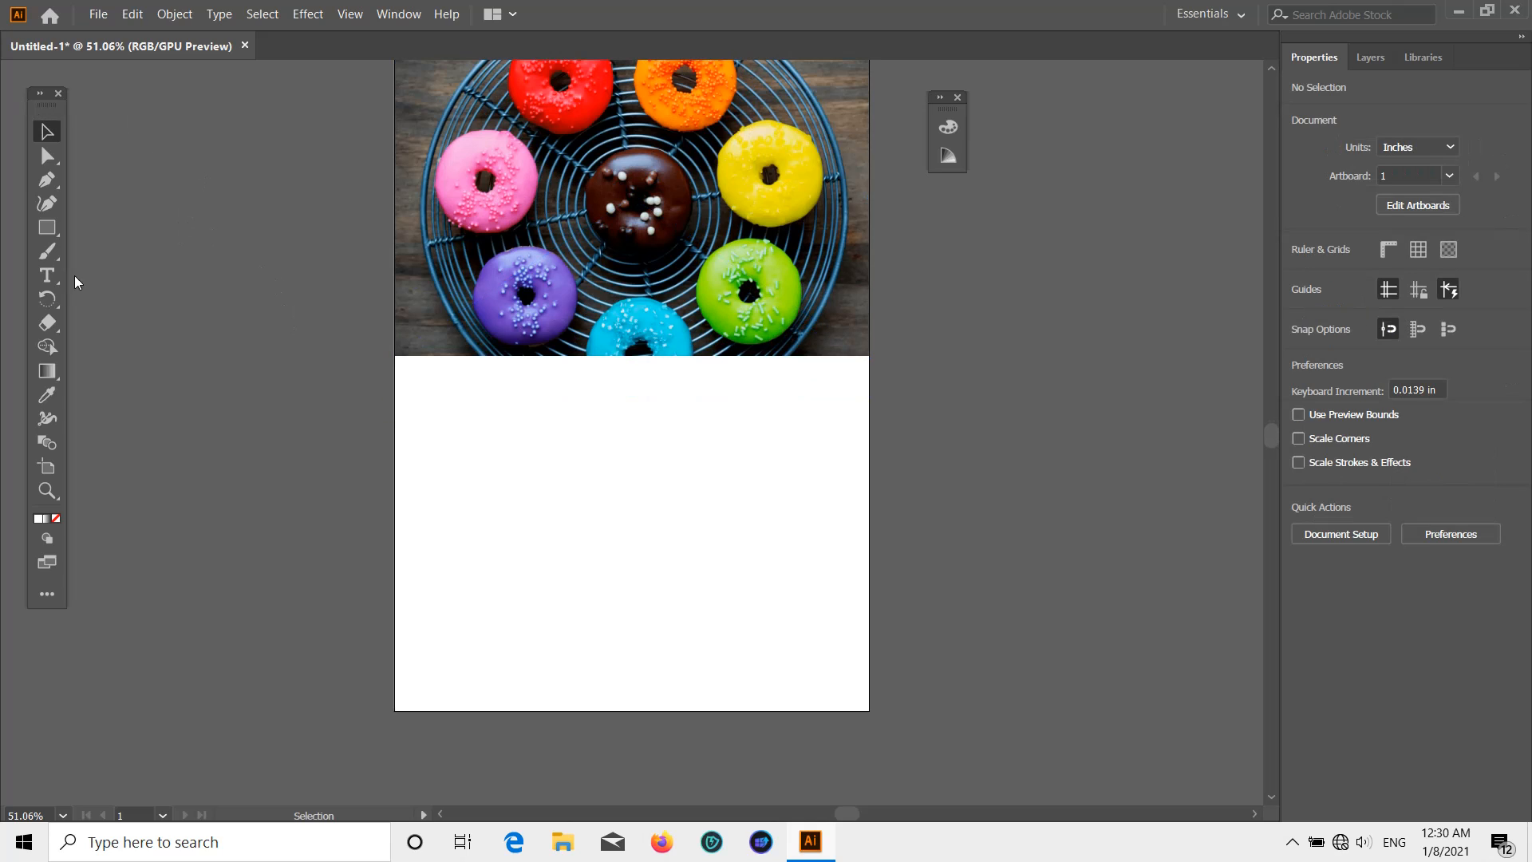
left_click(416, 404)
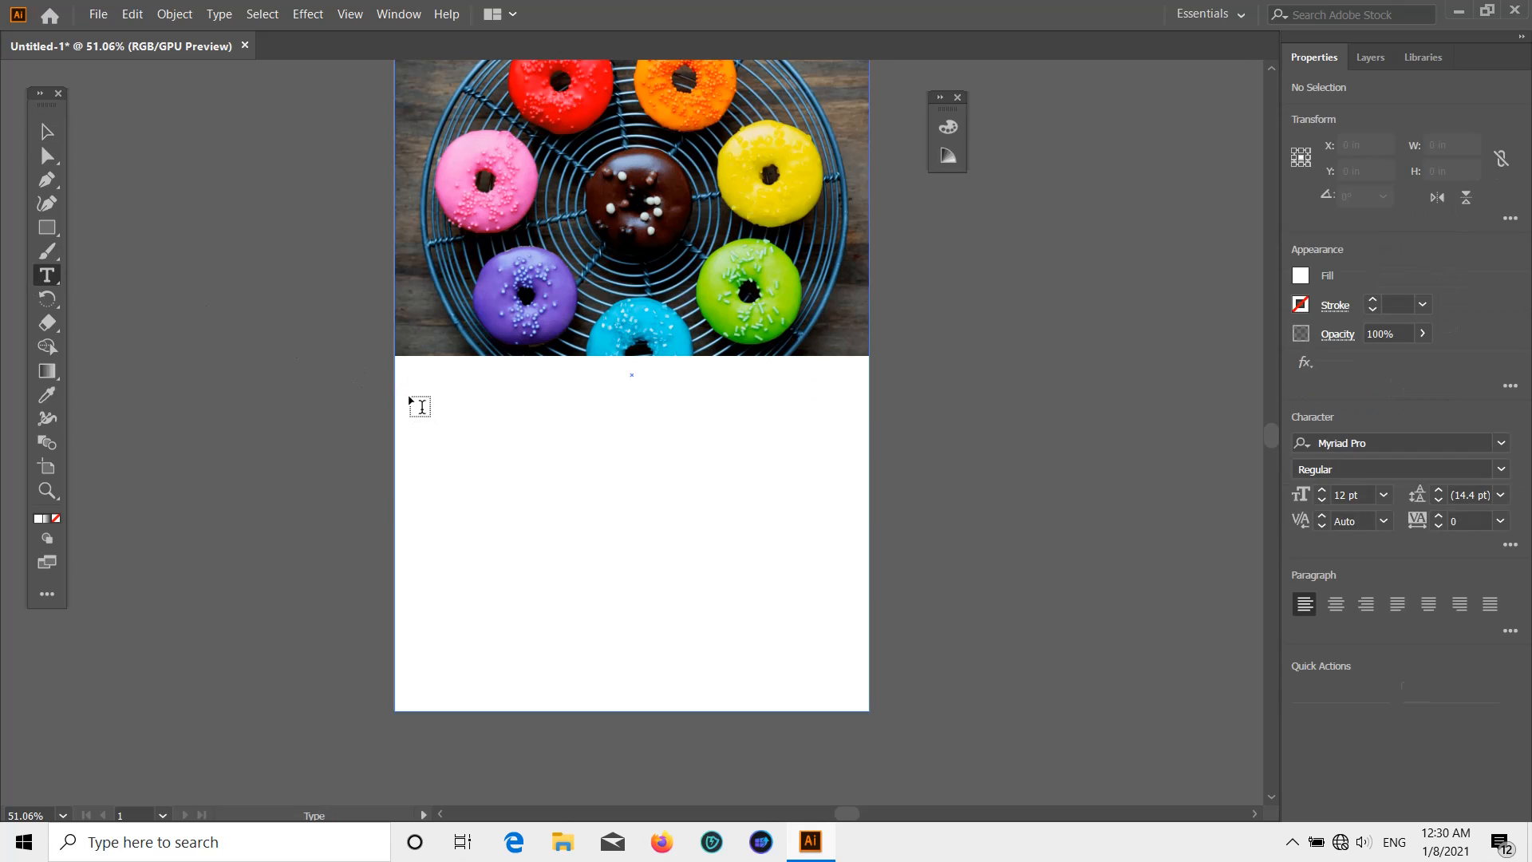
left_click(419, 406)
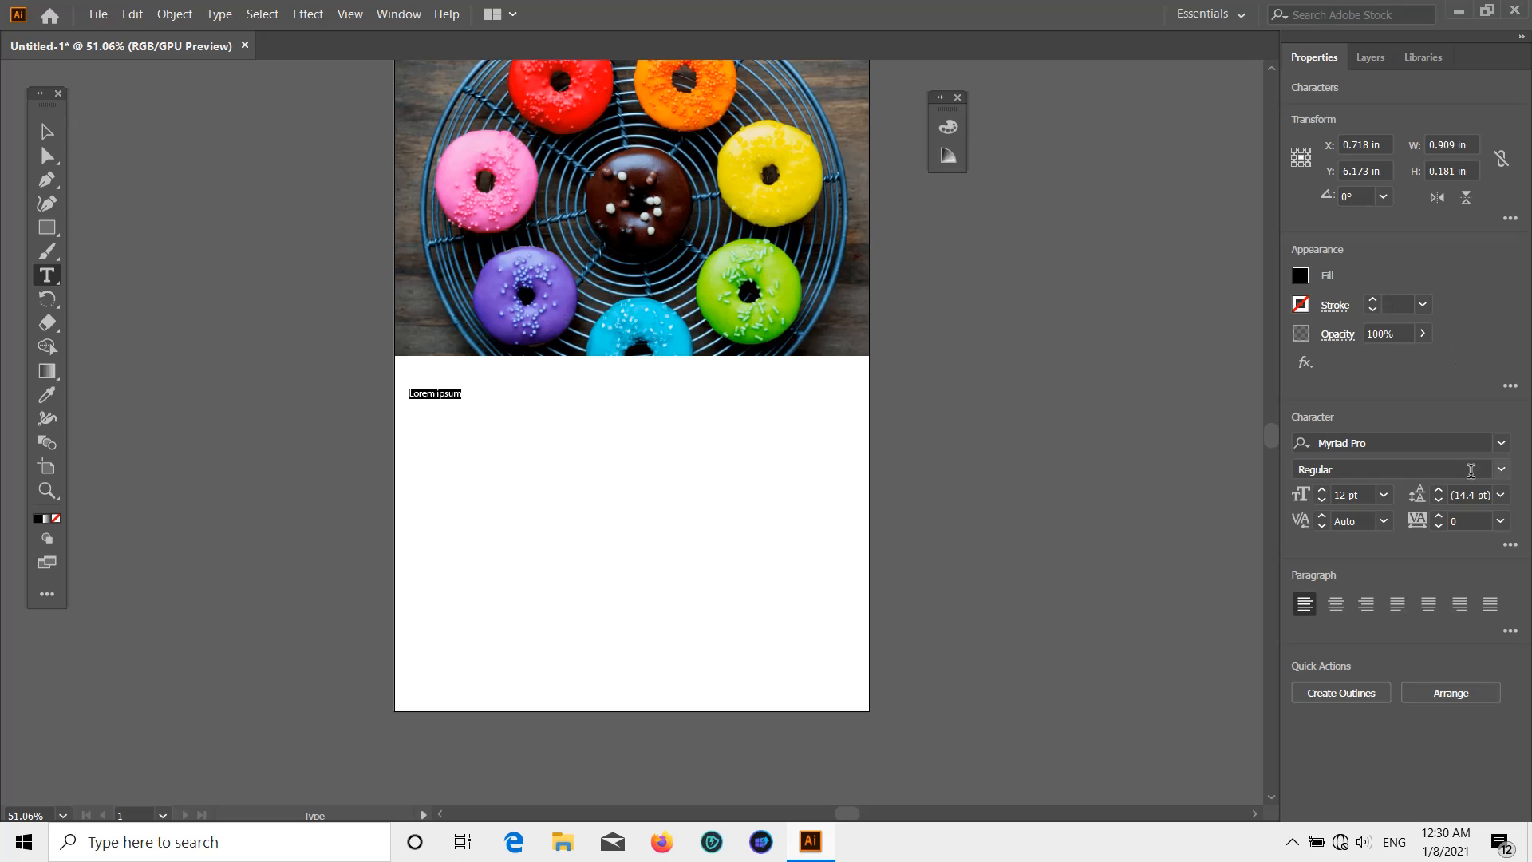
left_click(1501, 447)
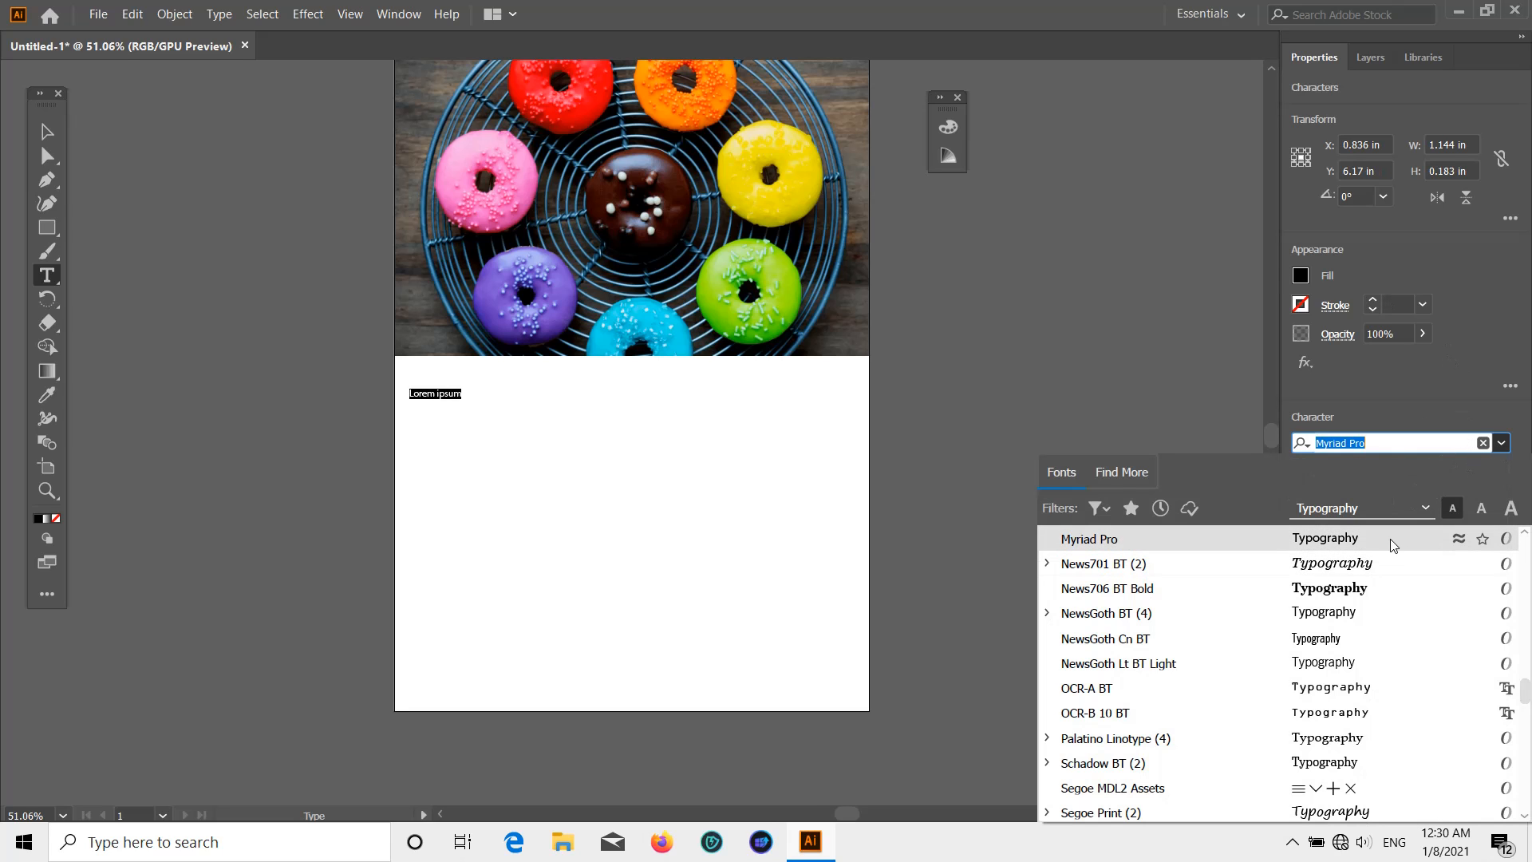
left_click(1381, 563)
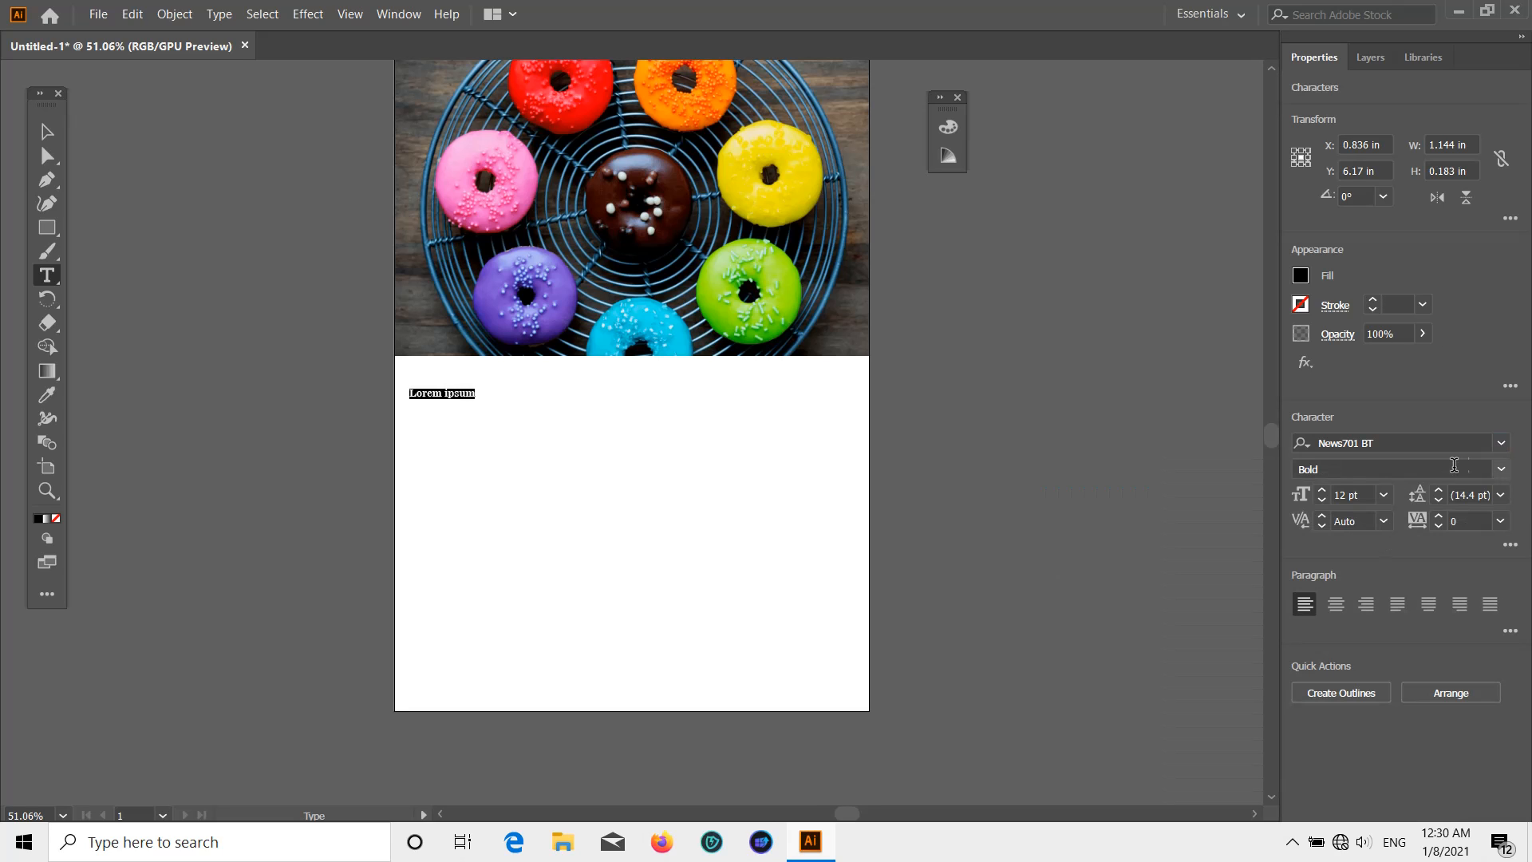
left_click(1384, 495)
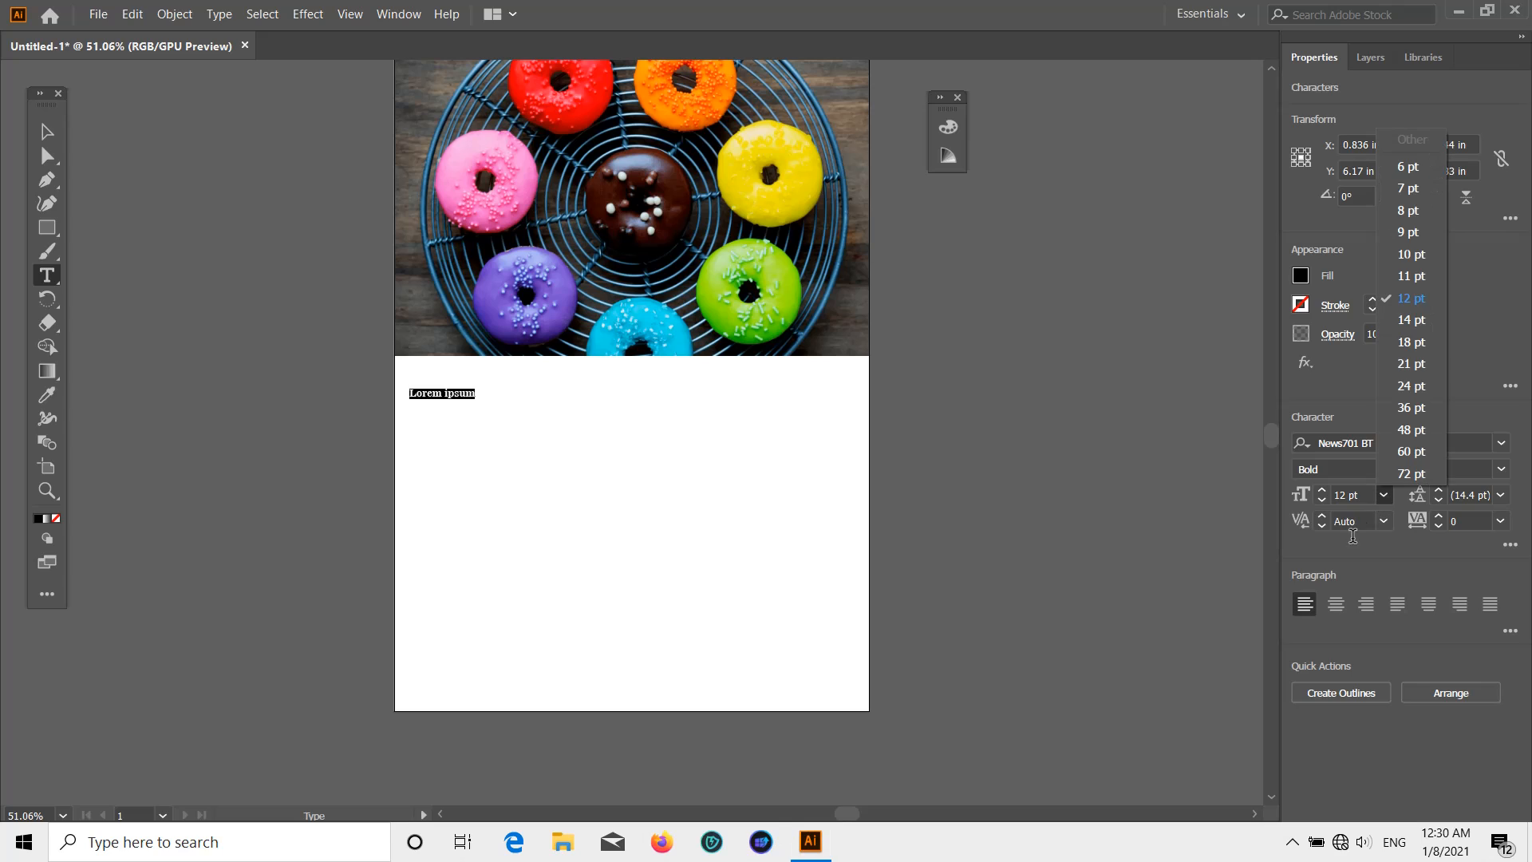
left_click(1406, 451)
key("BackSpace")
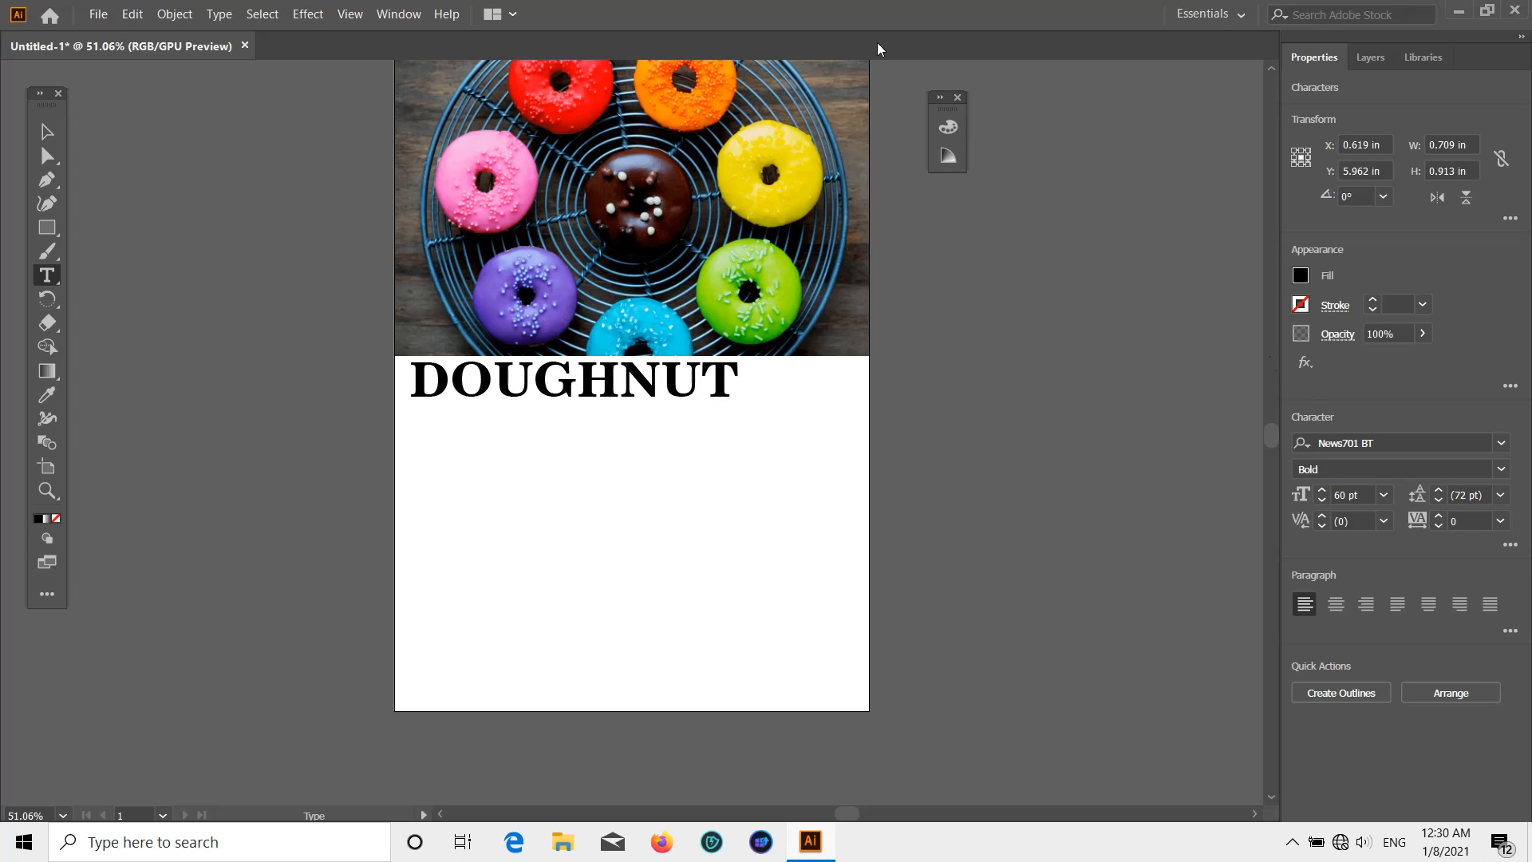
left_click(45, 136)
Move the DOUGHNUT text onto the photo's lower edge, roughly centred on the page, and fill it white
scroll(914, 367, "down", 1)
scroll(942, 367, "up", 2)
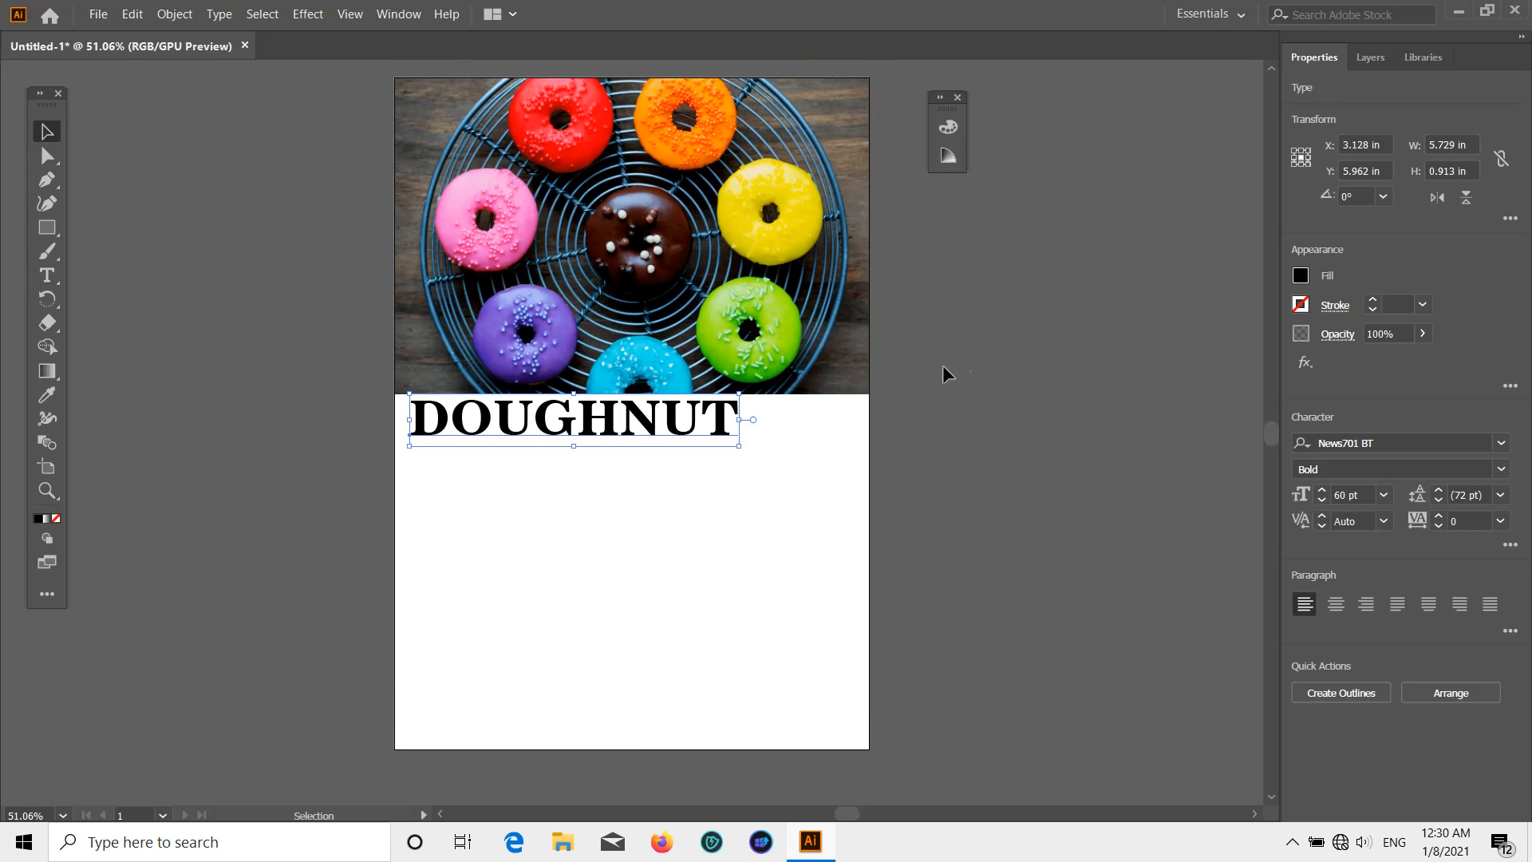
left_click(942, 367)
left_click_drag(503, 436, 585, 412)
scroll(630, 319, "up", 2)
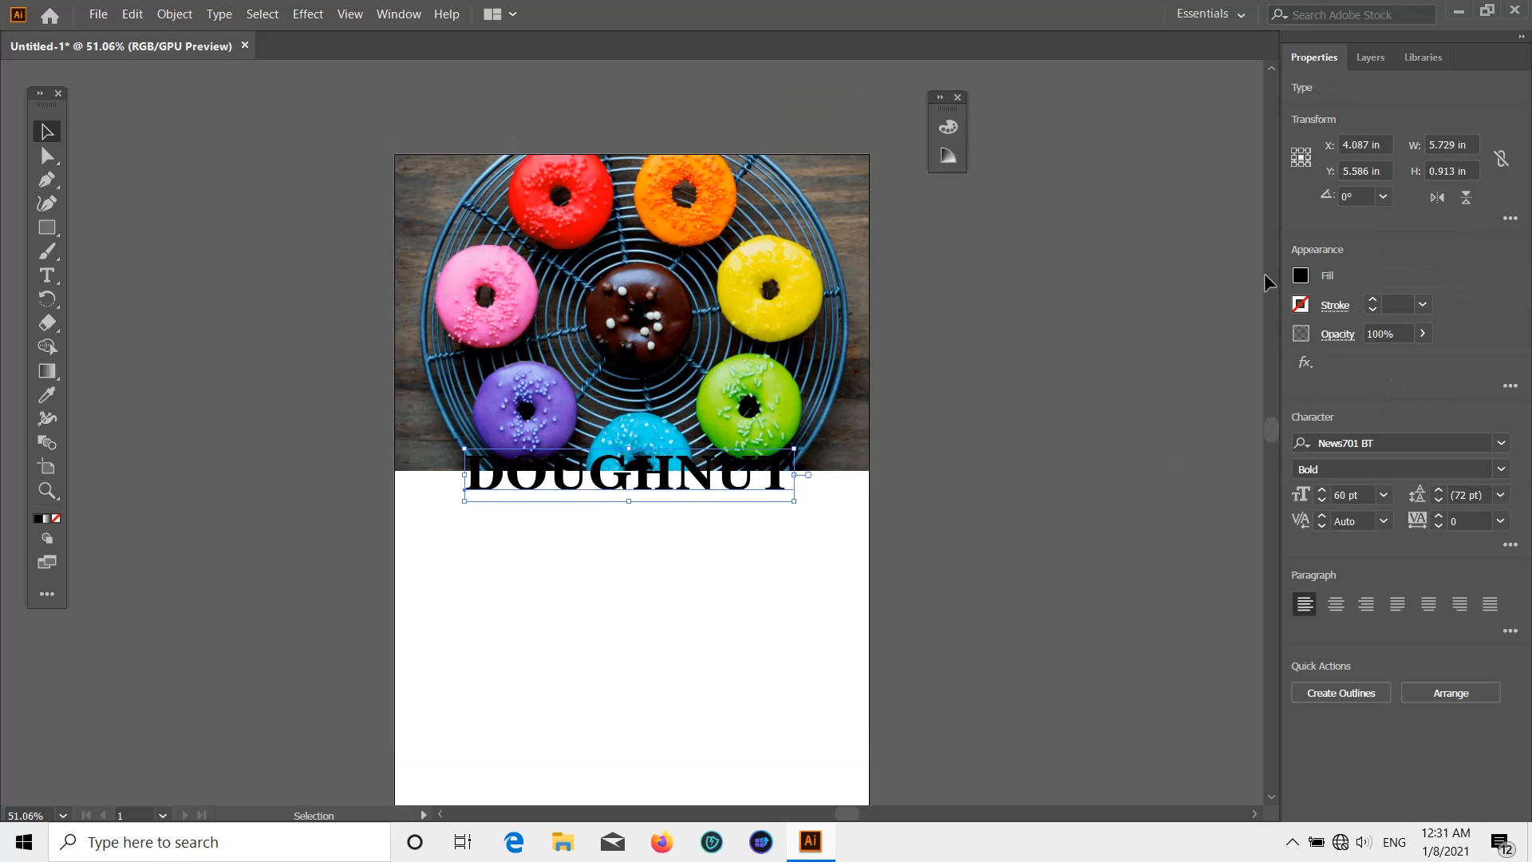
left_click(1300, 276)
left_click(1111, 348)
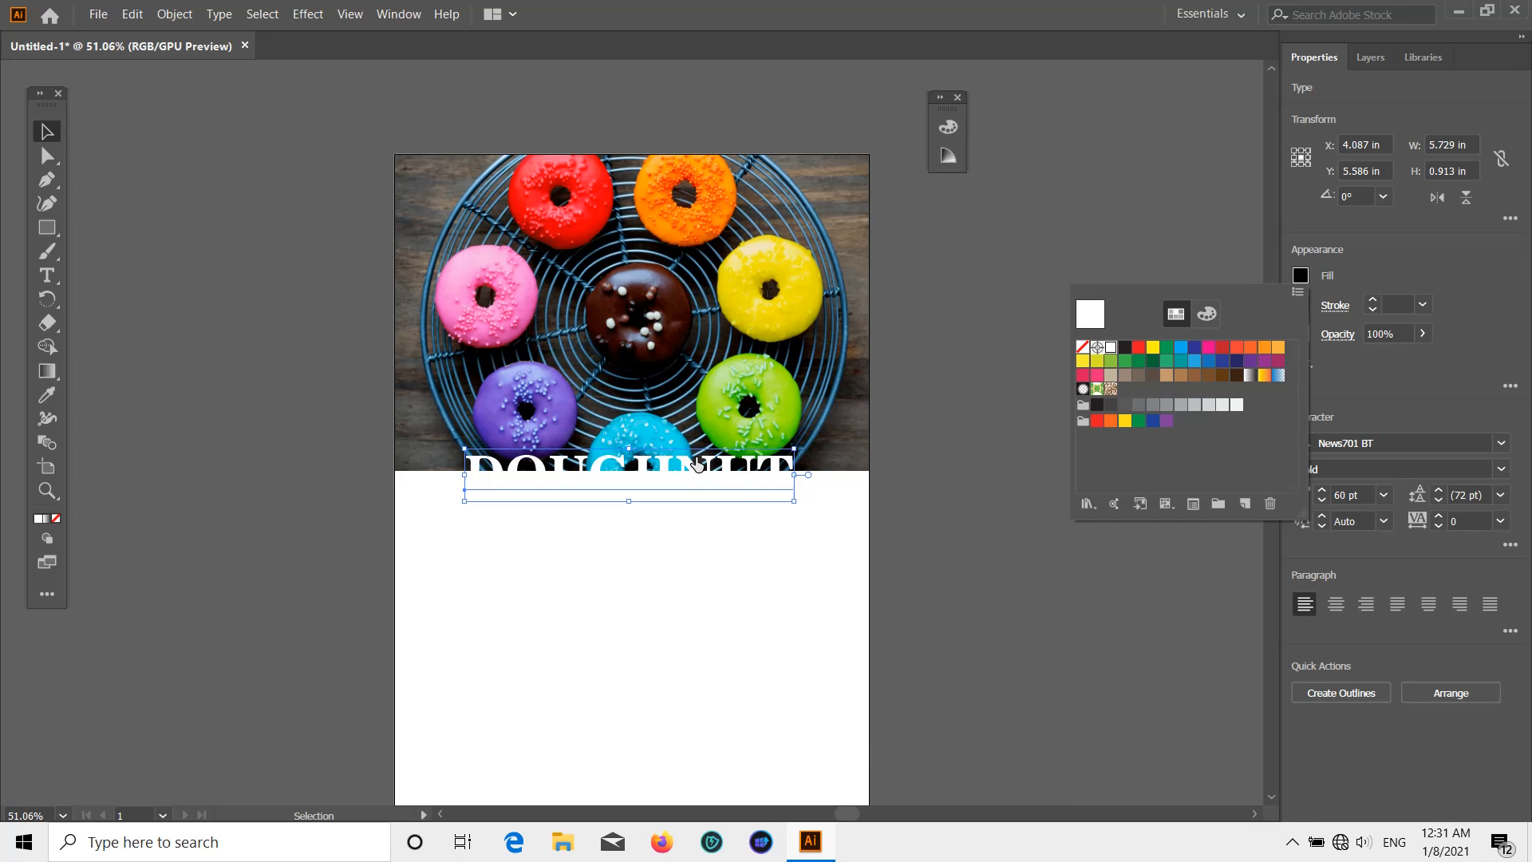
Move the white DOUGHNUT text up into the photo's upper right corner
left_click(51, 139)
left_click_drag(580, 467, 575, 230)
left_click_drag(576, 230, 641, 200)
scroll(936, 241, "down", 1)
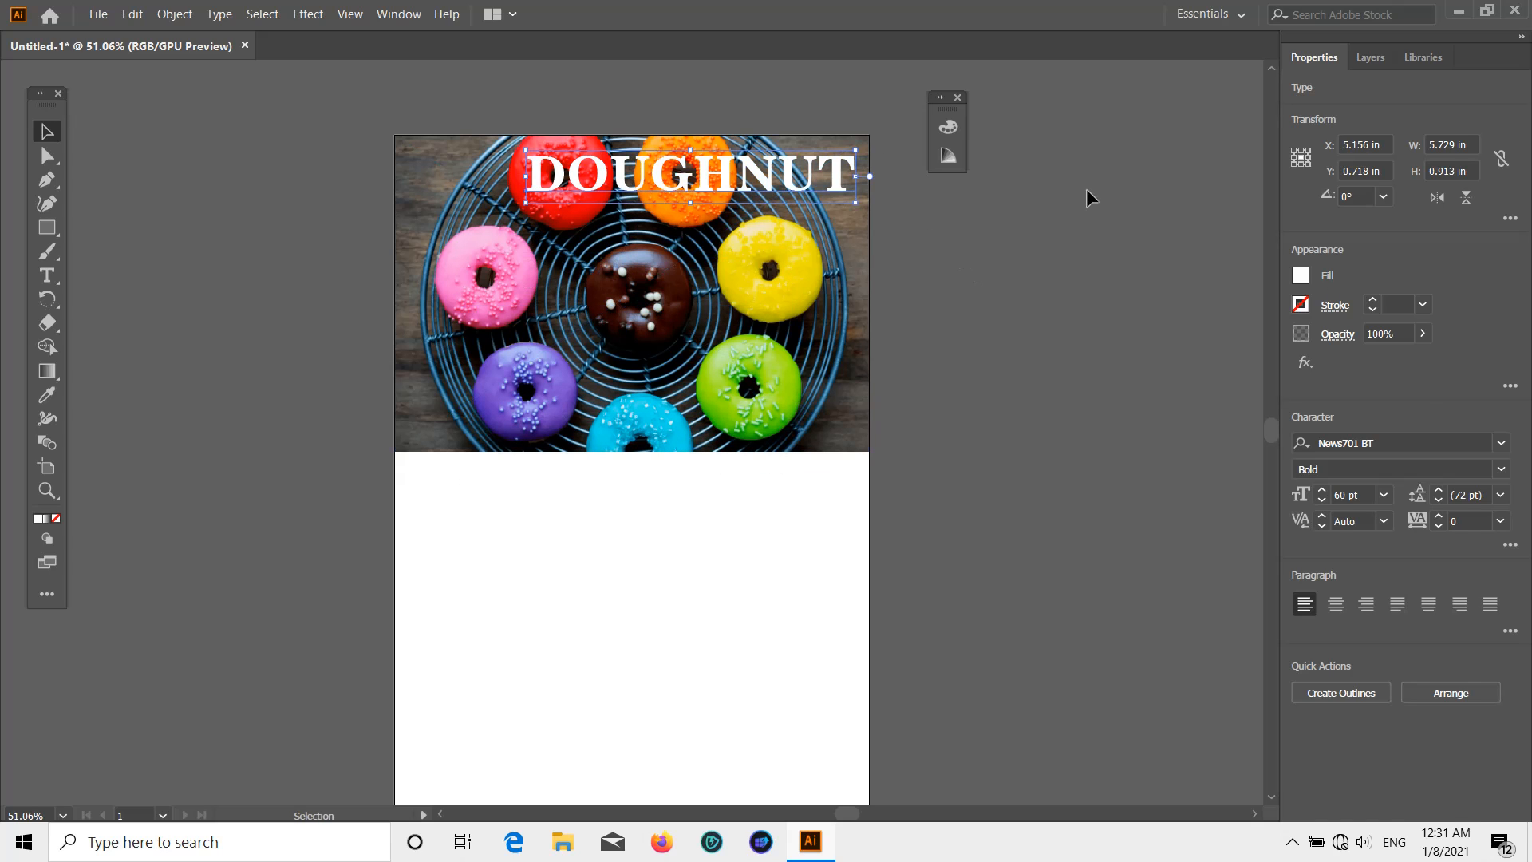
Change the DOUGHNUT title's font to Clarendon Blk BT Black and shift the title slightly to the right
left_click(1499, 442)
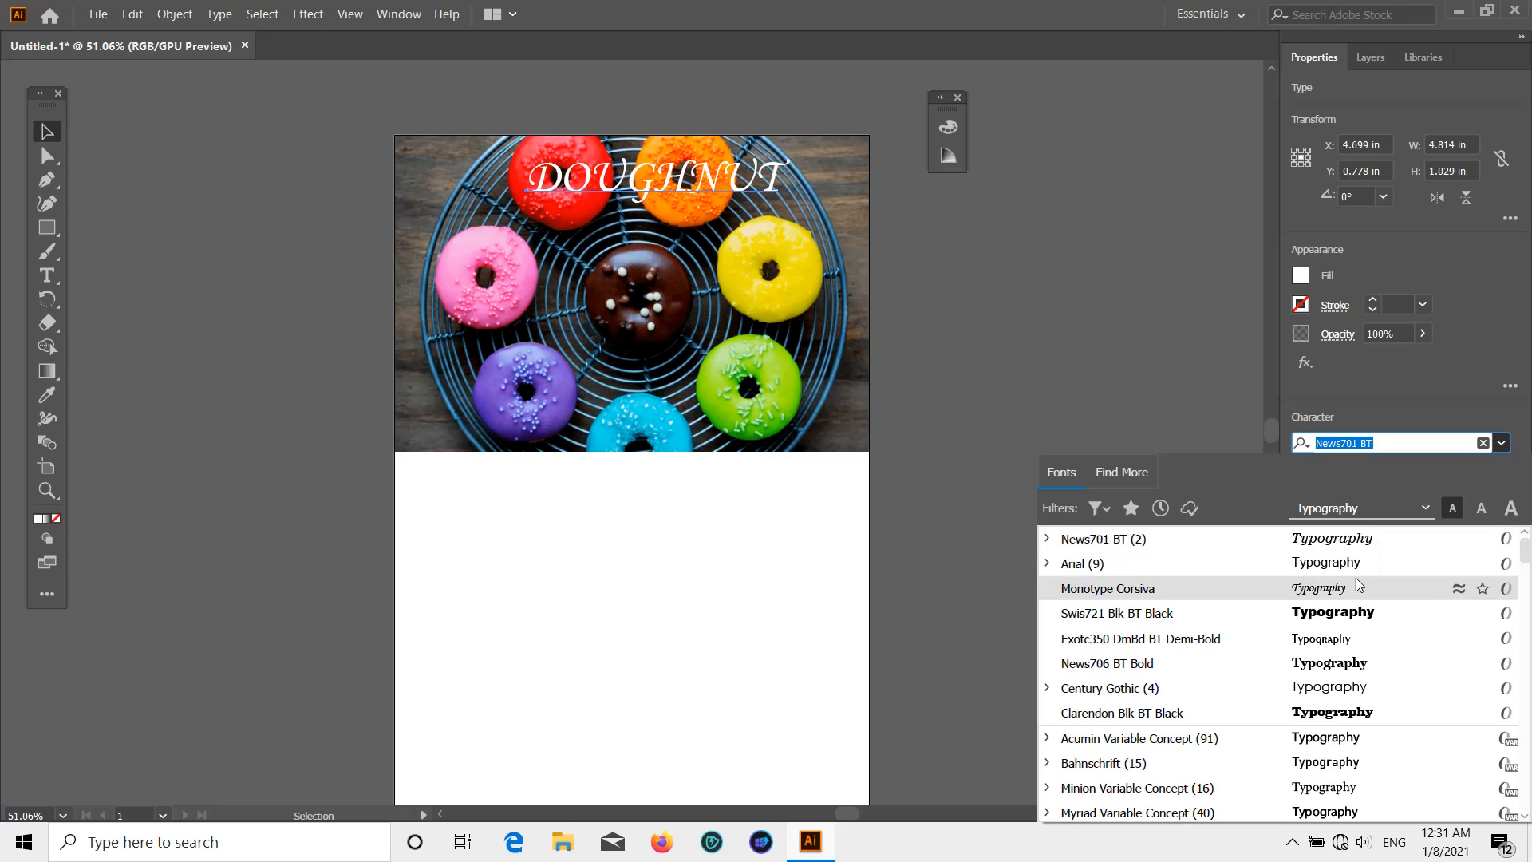
scroll(1349, 606, "down", 1)
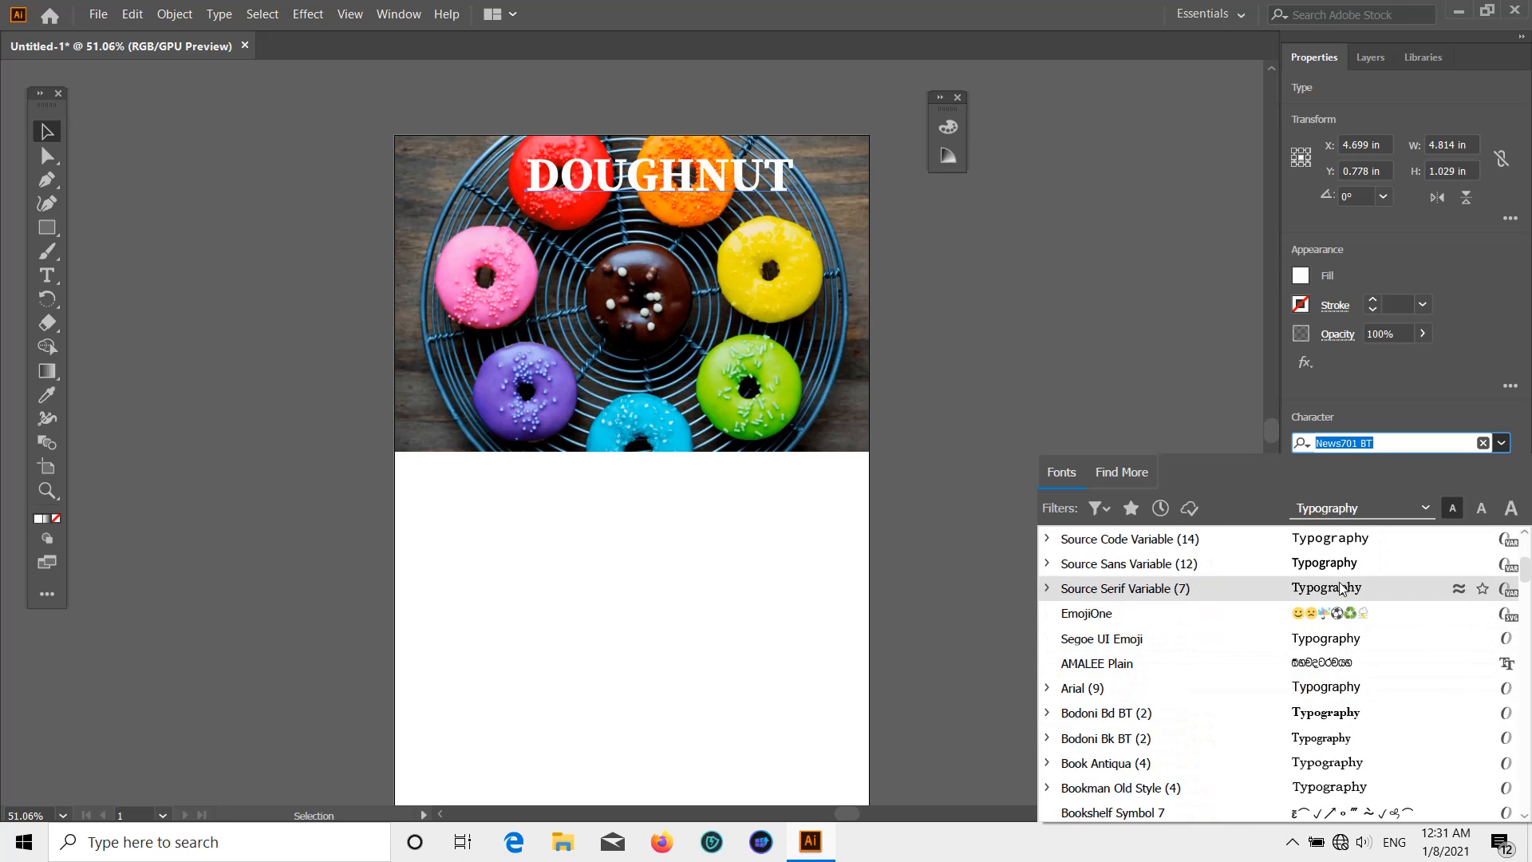
scroll(1337, 615, "up", 1)
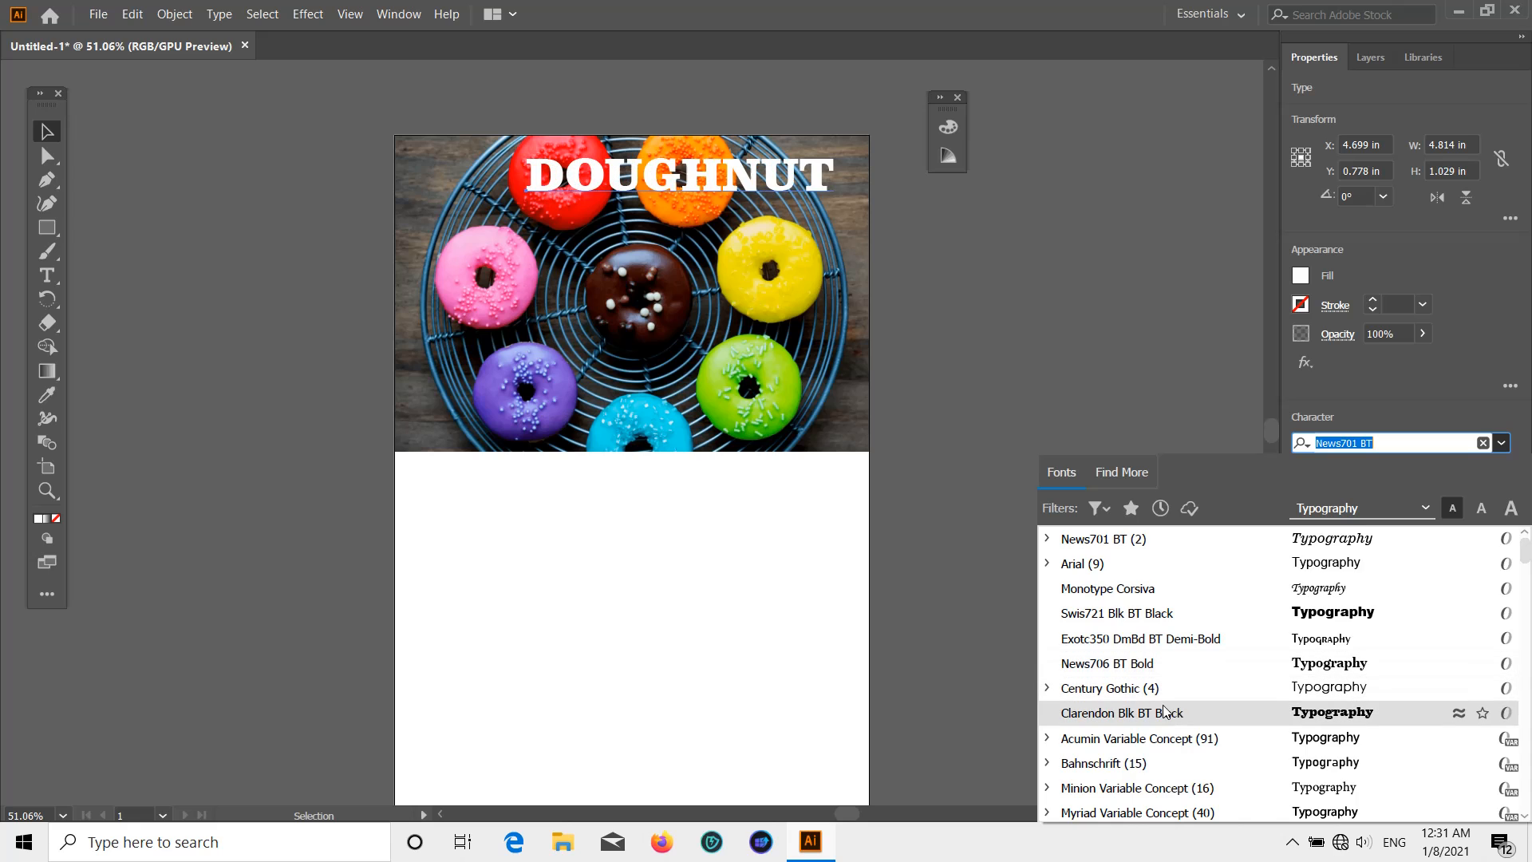
scroll(1165, 714, "down", 5)
scroll(1165, 715, "down", 15)
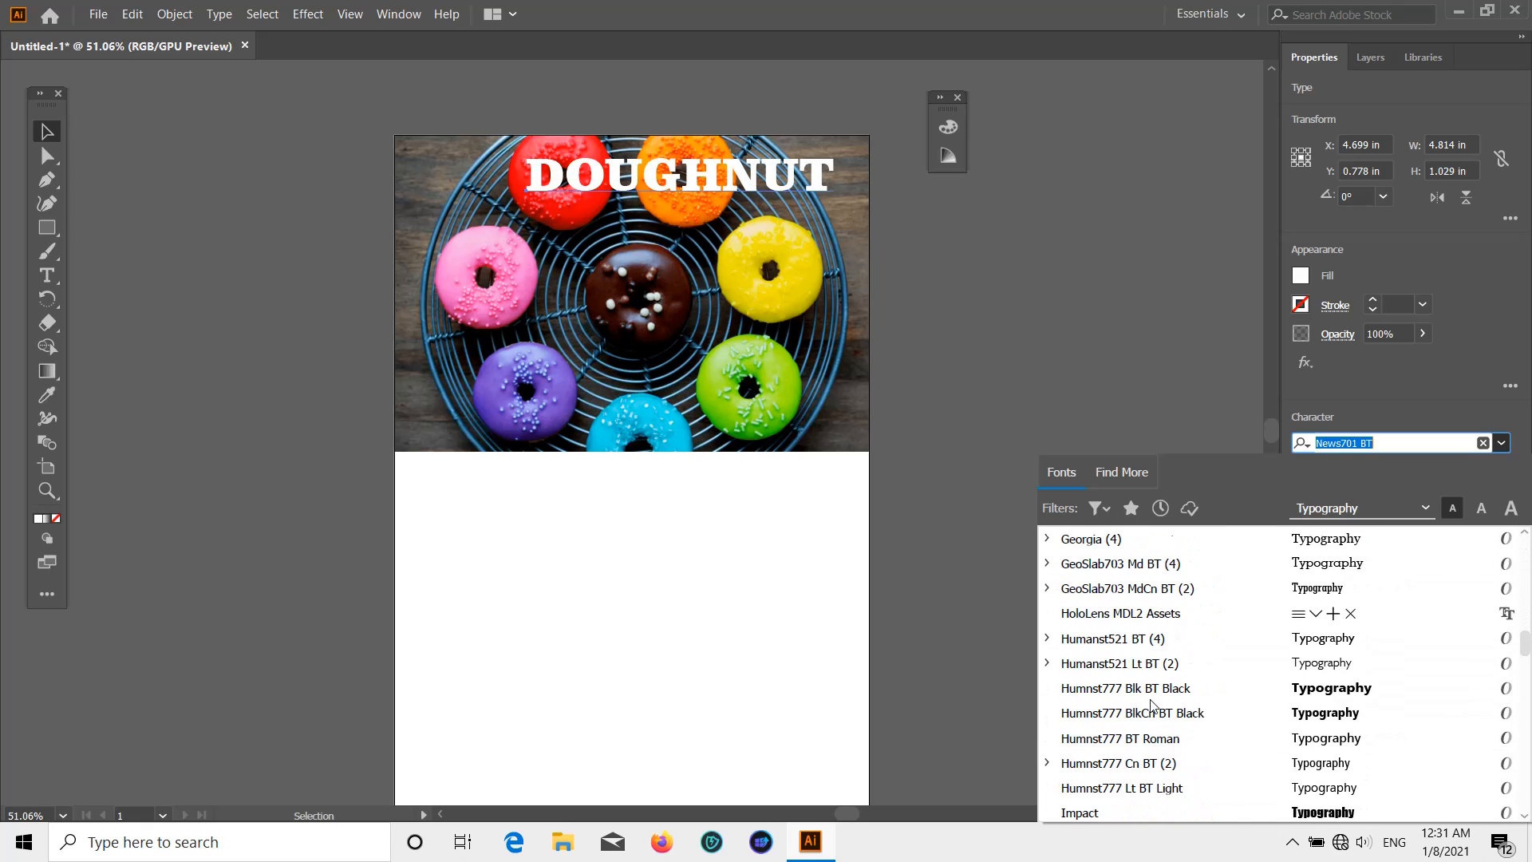
scroll(1140, 697, "up", 5)
scroll(1139, 697, "down", 15)
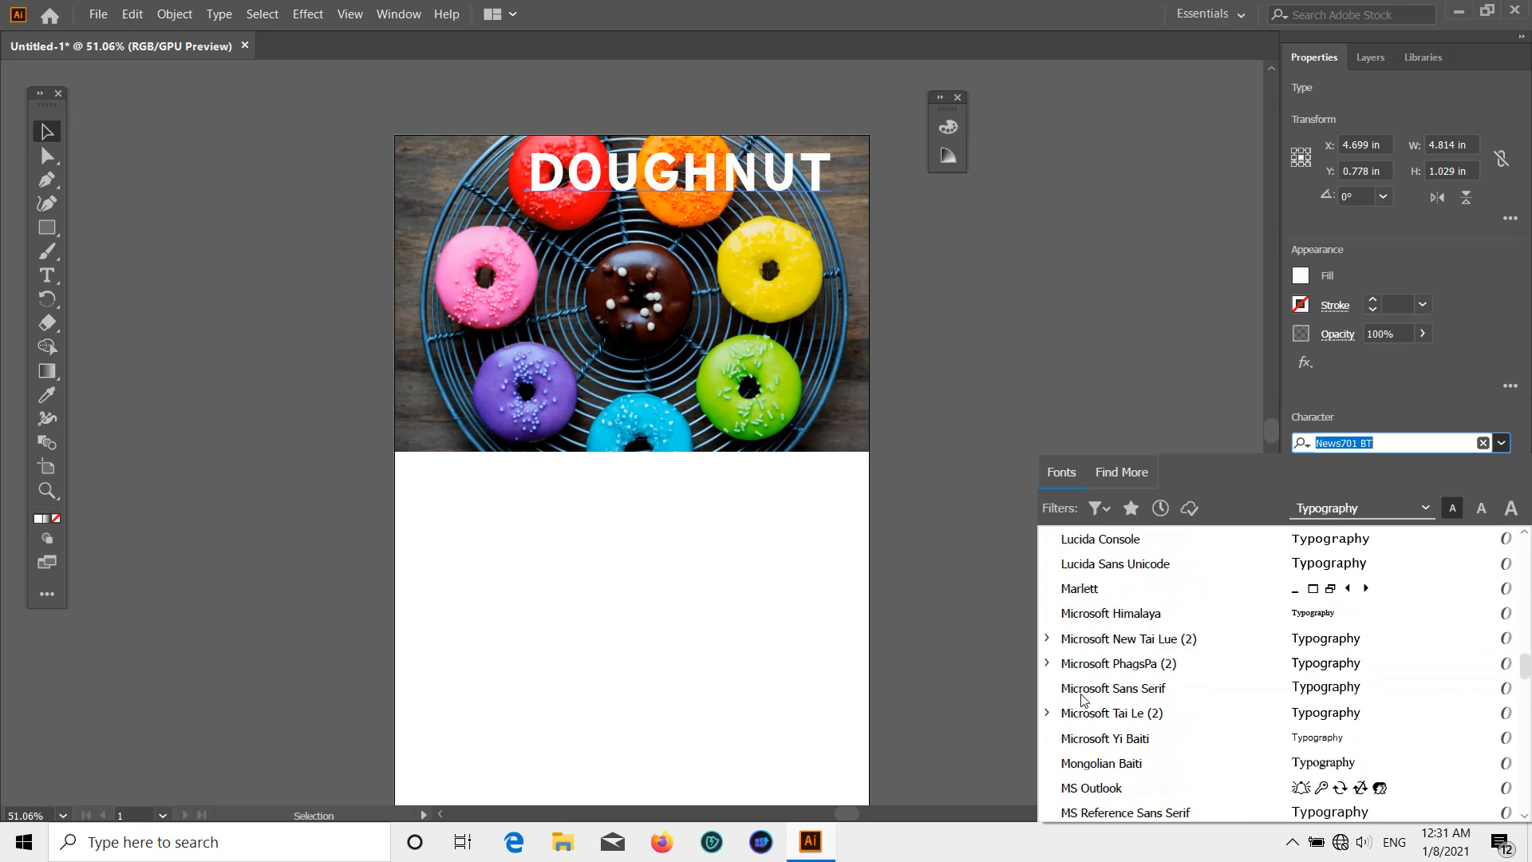
scroll(1082, 699, "down", 5)
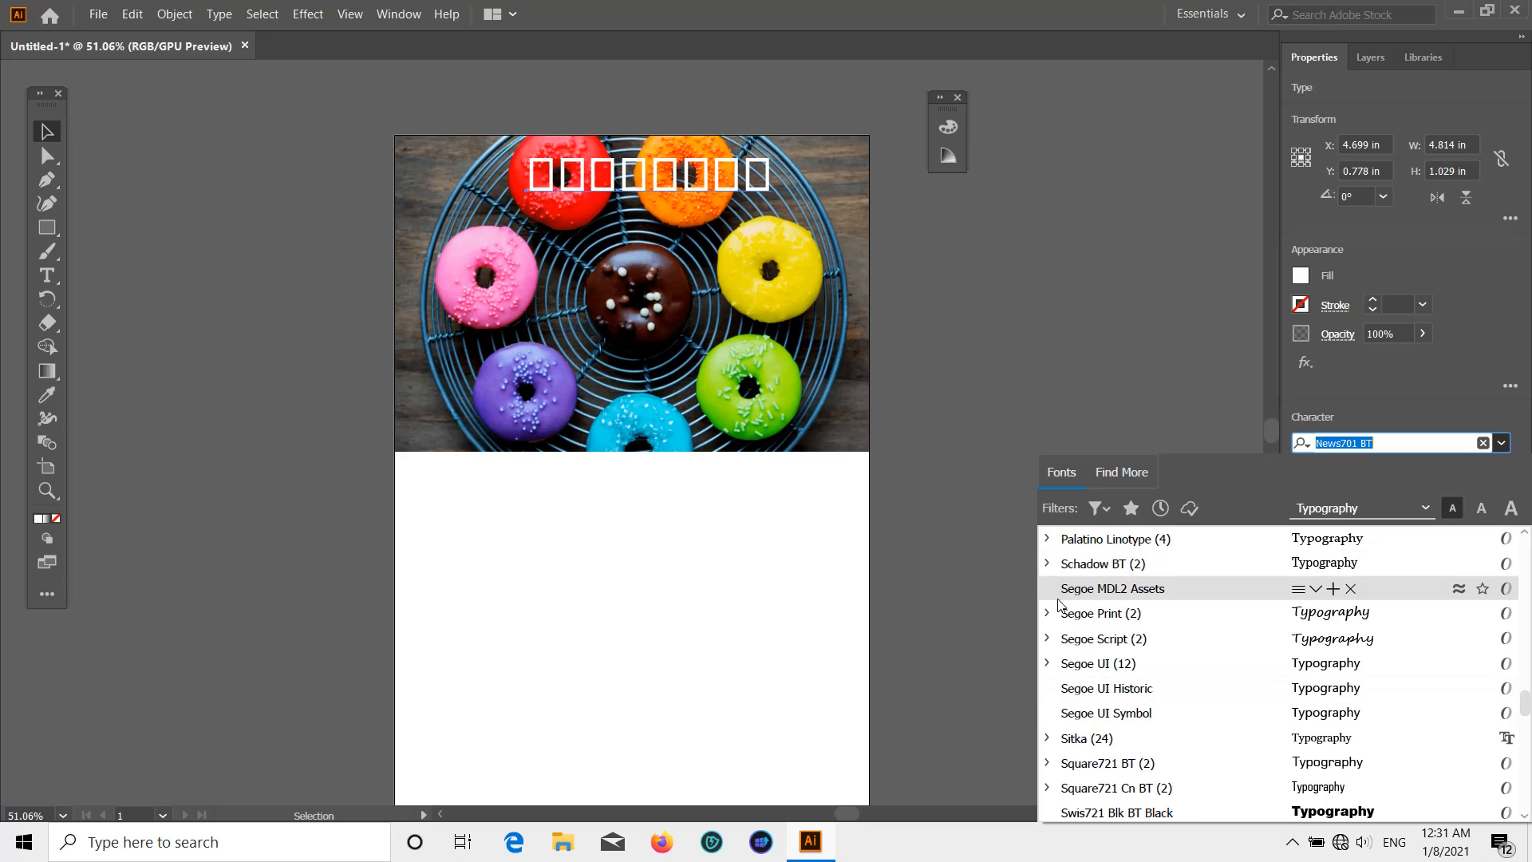
scroll(1061, 629, "down", 7)
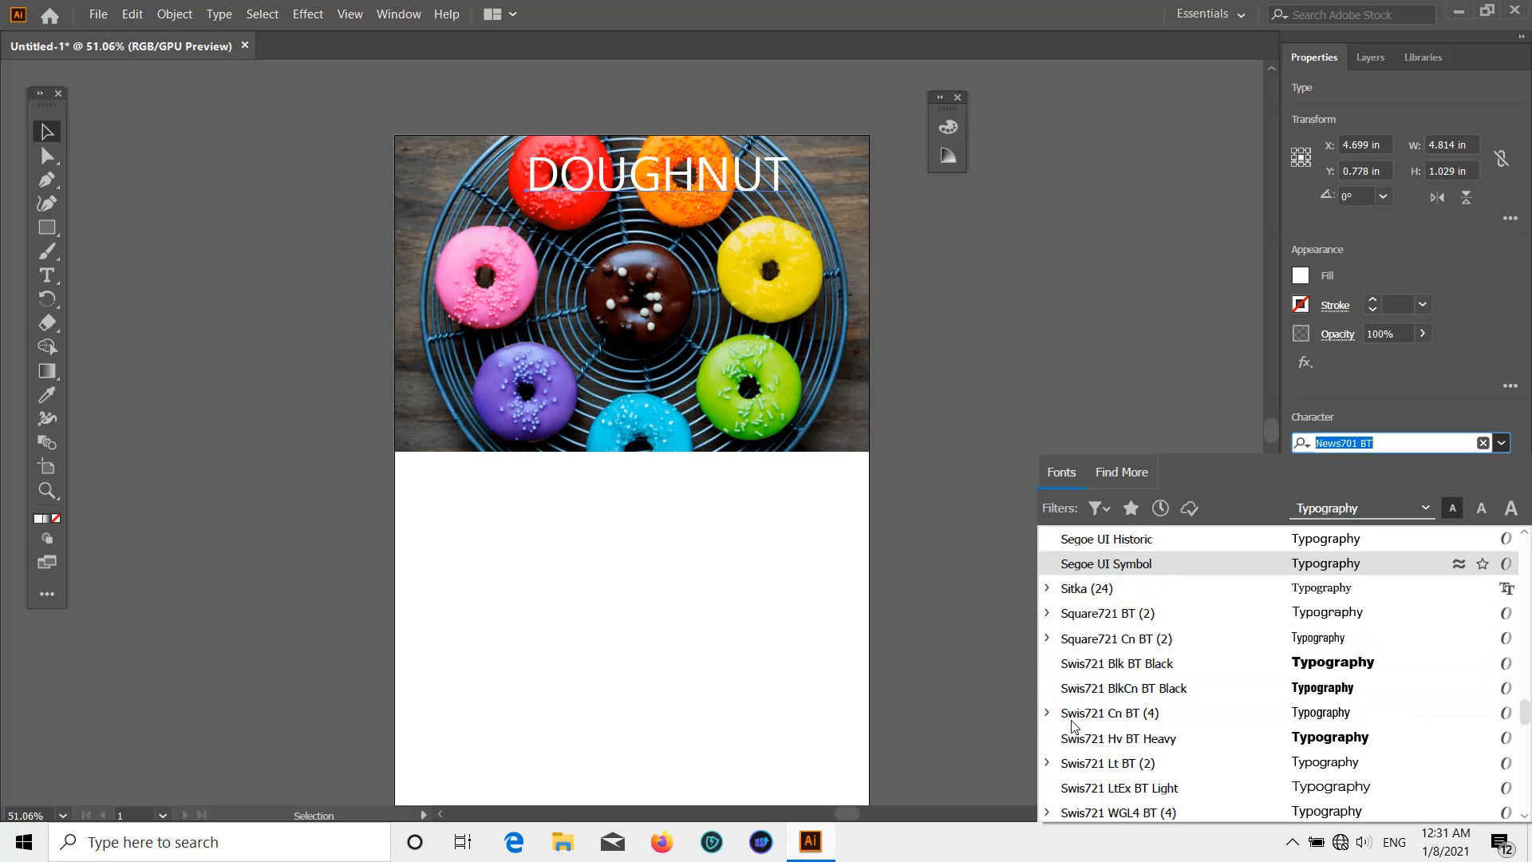
scroll(1075, 727, "down", 3)
scroll(1075, 727, "up", 2)
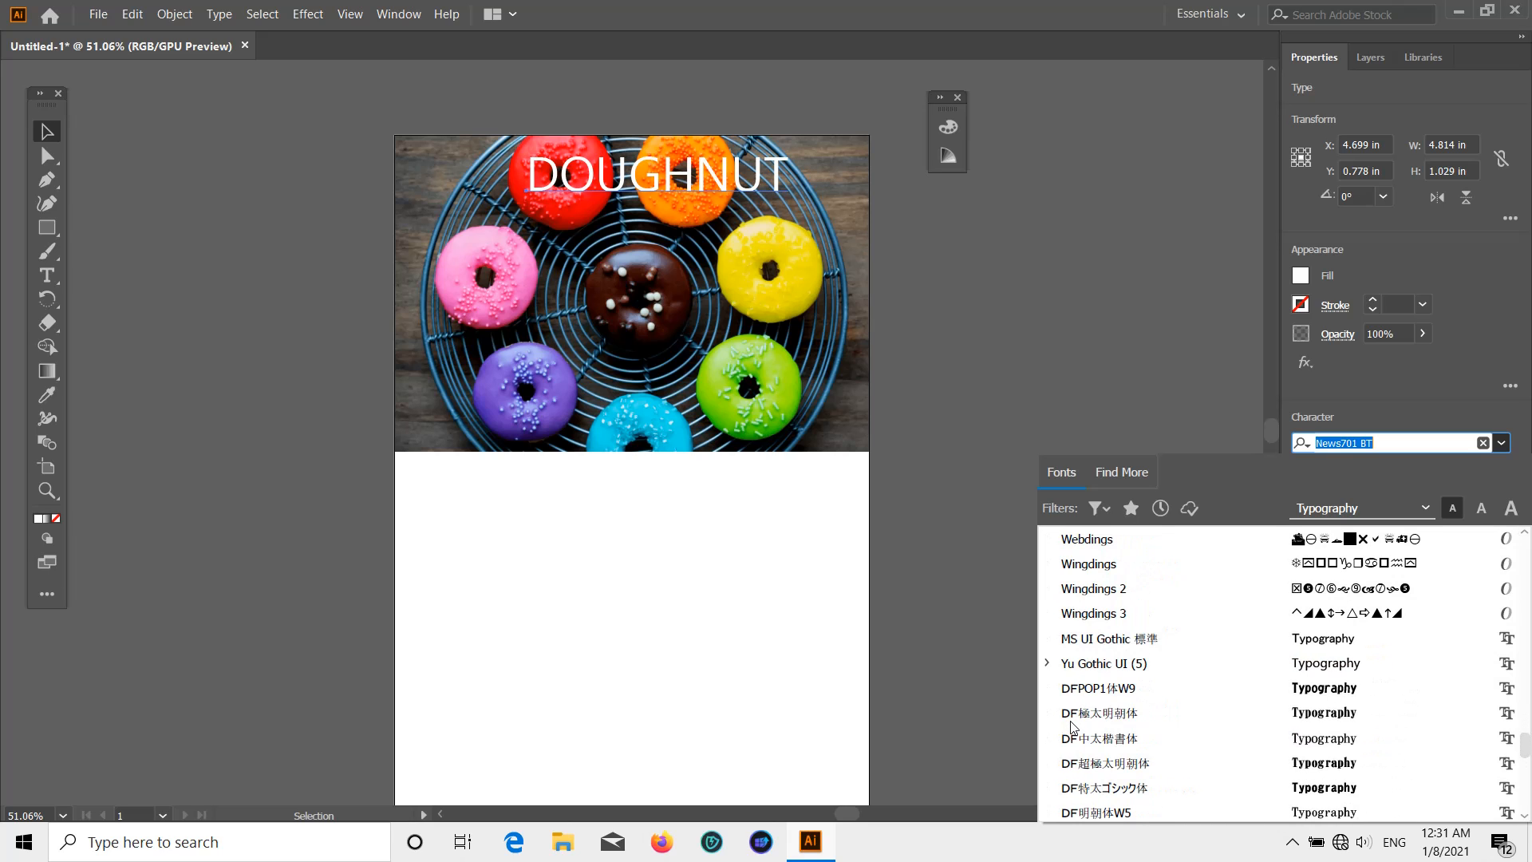
scroll(1074, 709, "down", 5)
scroll(1072, 706, "up", 8)
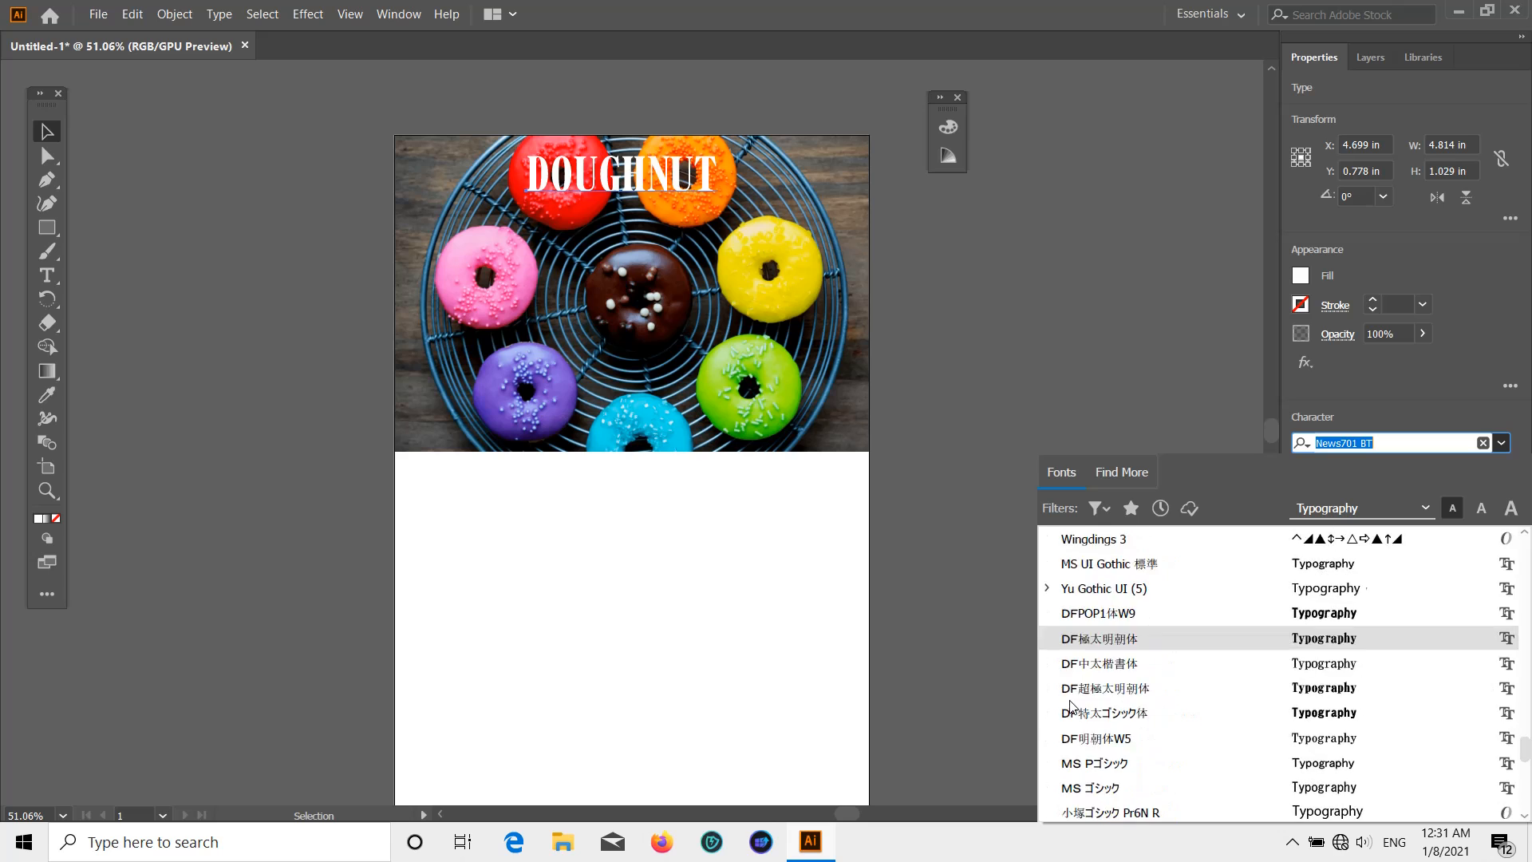
scroll(1073, 614, "up", 20)
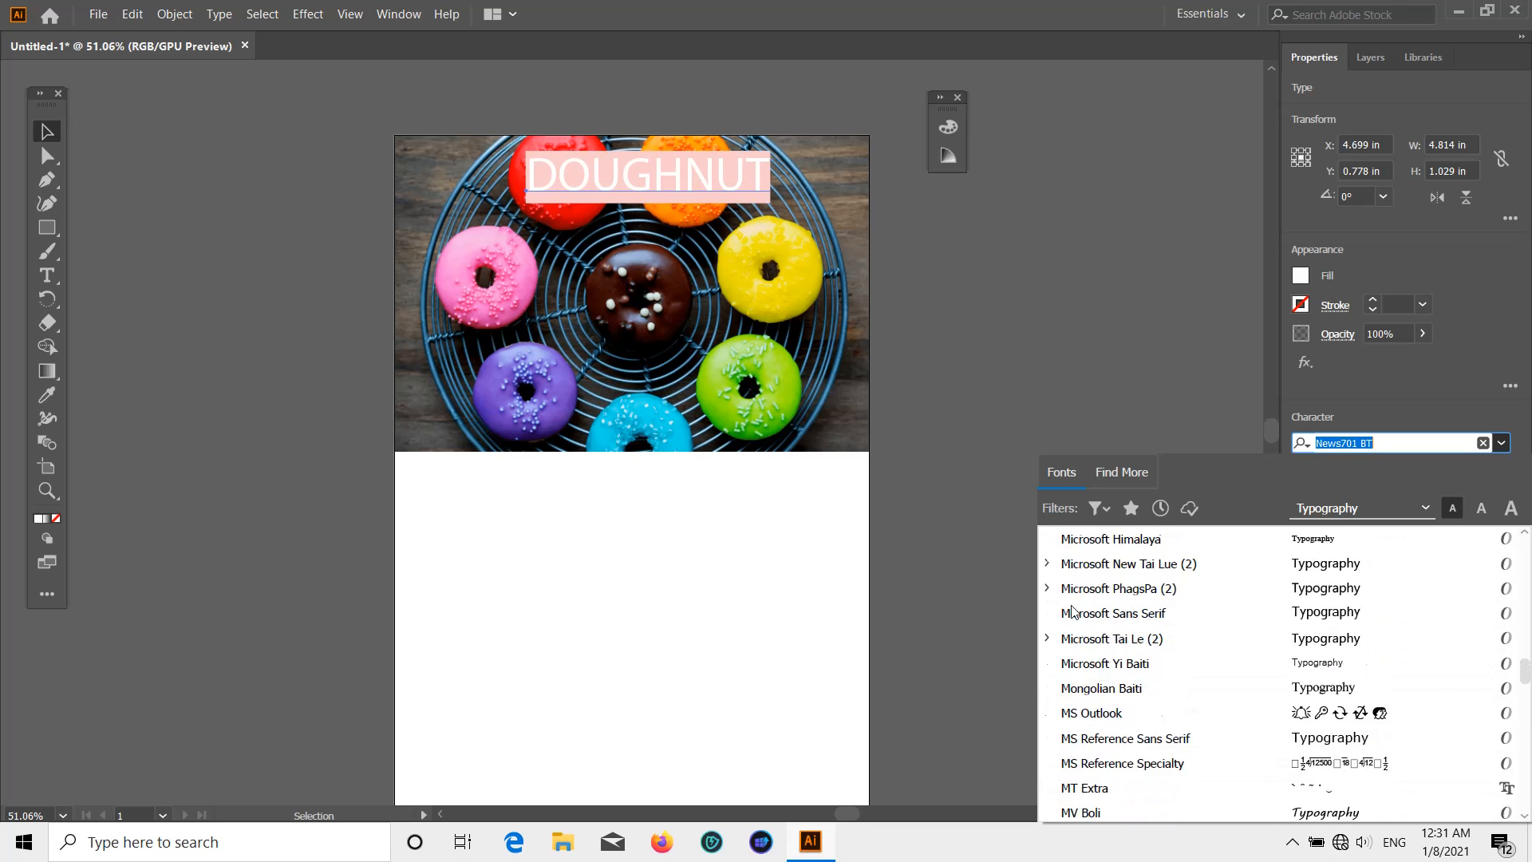
scroll(1074, 612, "up", 15)
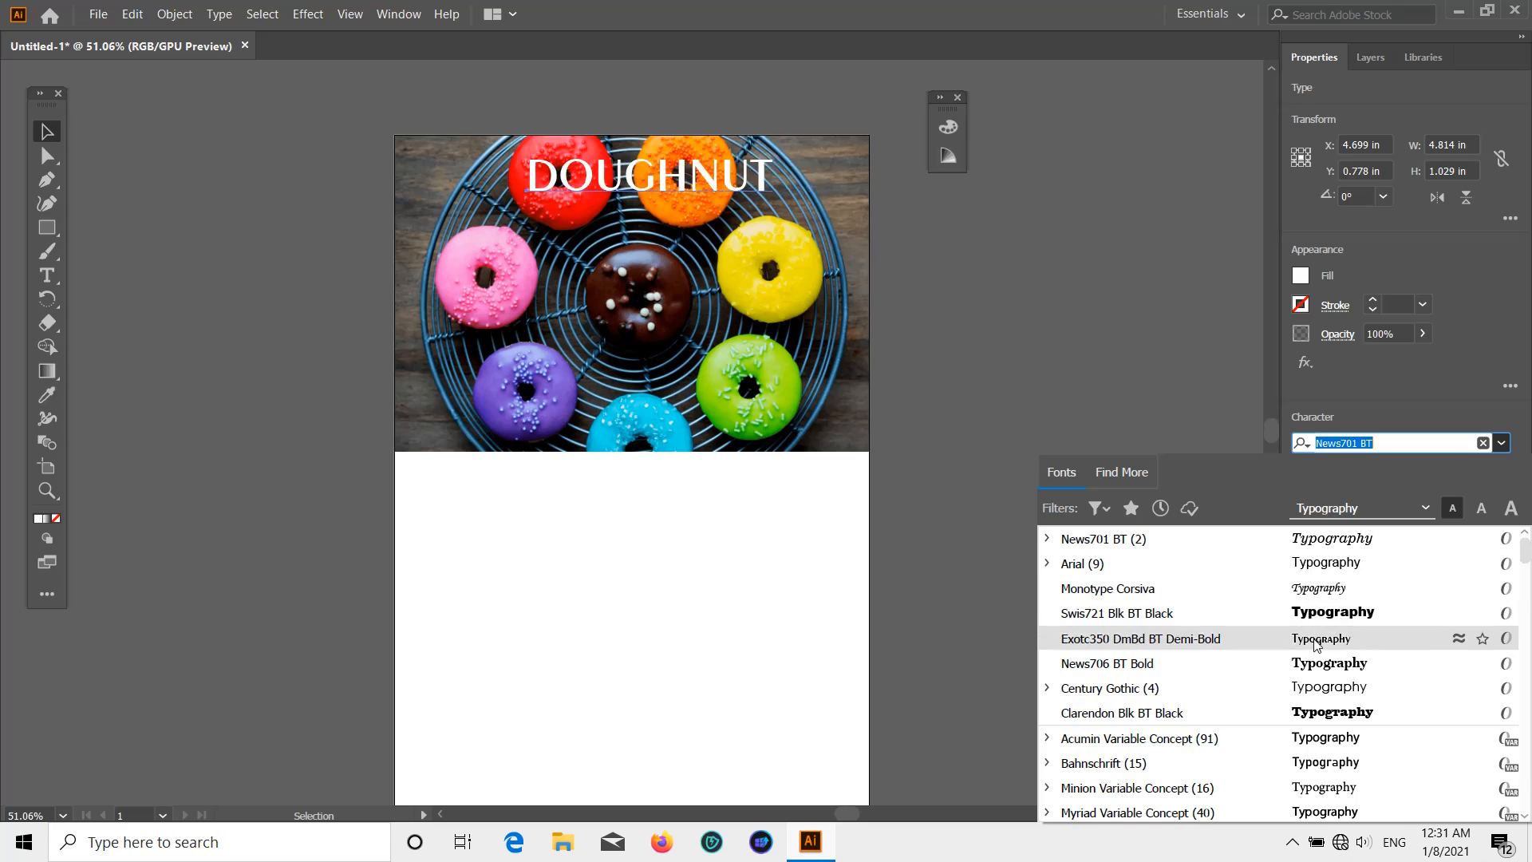
left_click(1328, 718)
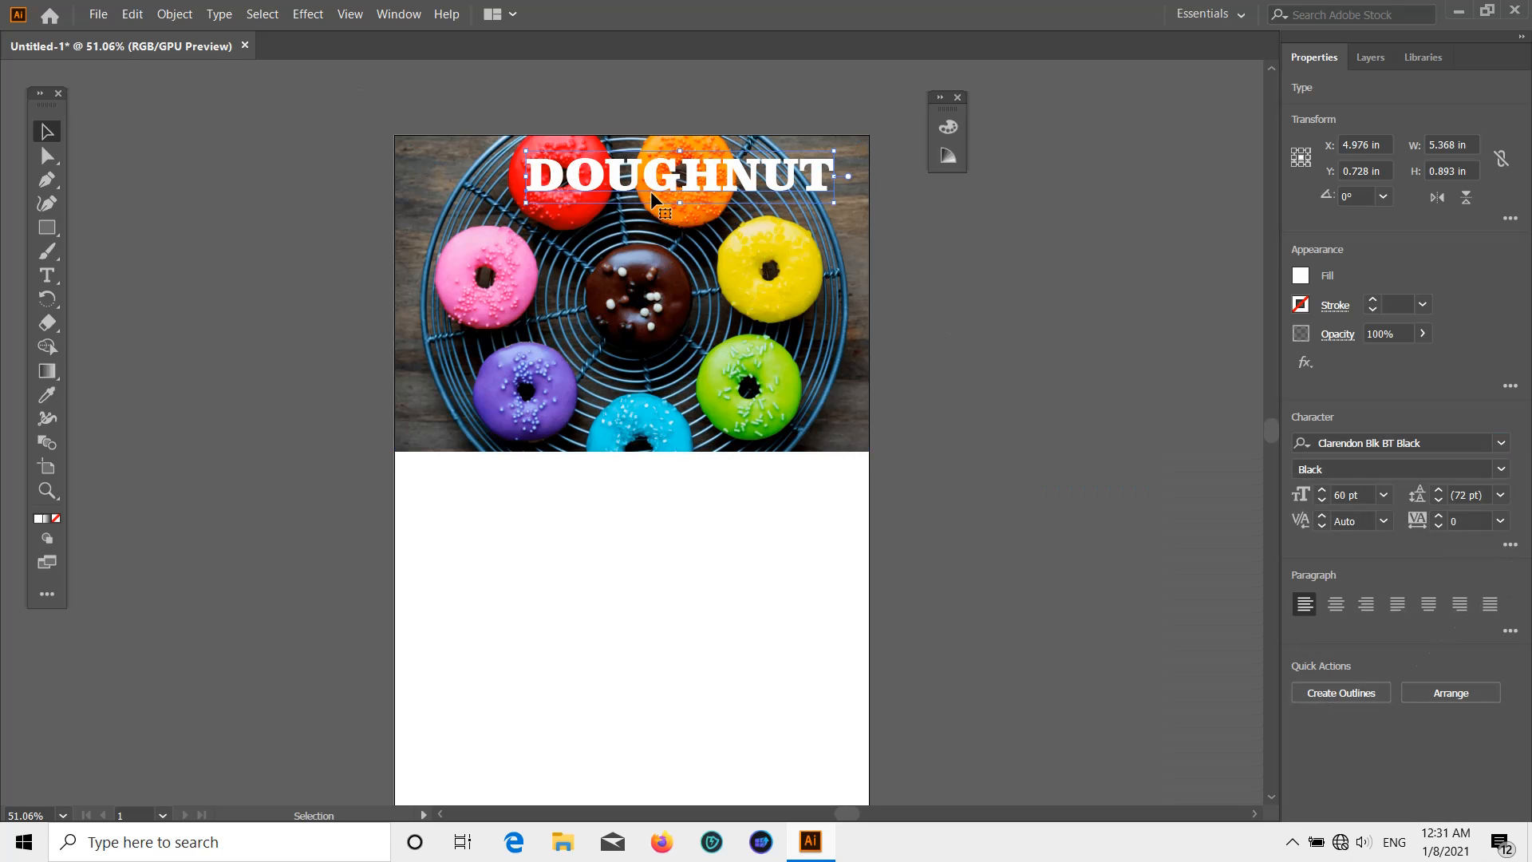
left_click_drag(662, 185, 693, 185)
left_click(966, 227)
Draw a circle about 1.9 in across just below the photo, near the page's centre, and fill it red
scroll(944, 205, "down", 3)
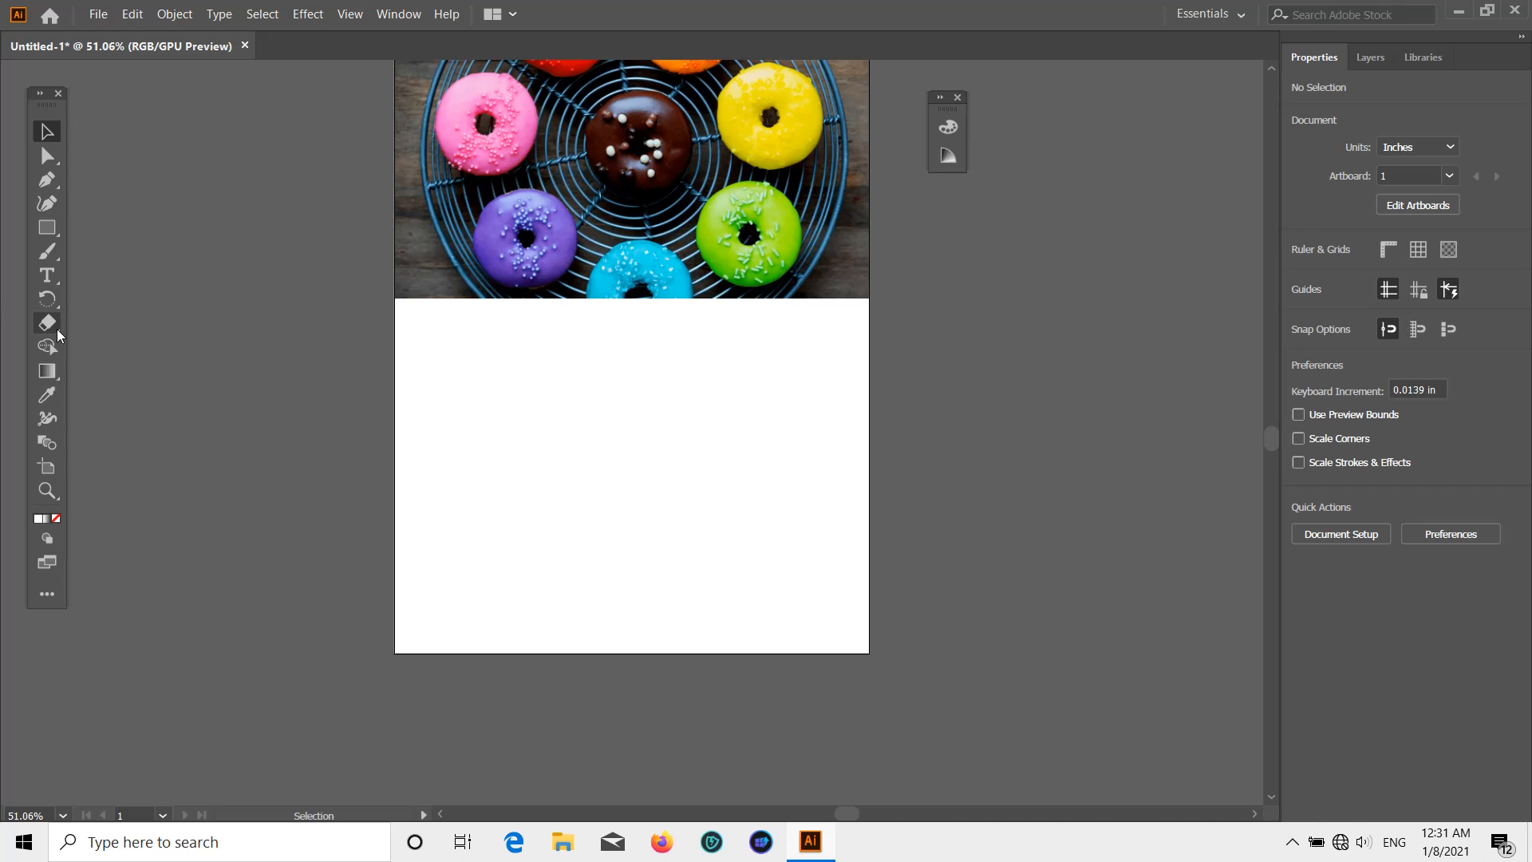
left_click_drag(48, 227, 100, 252)
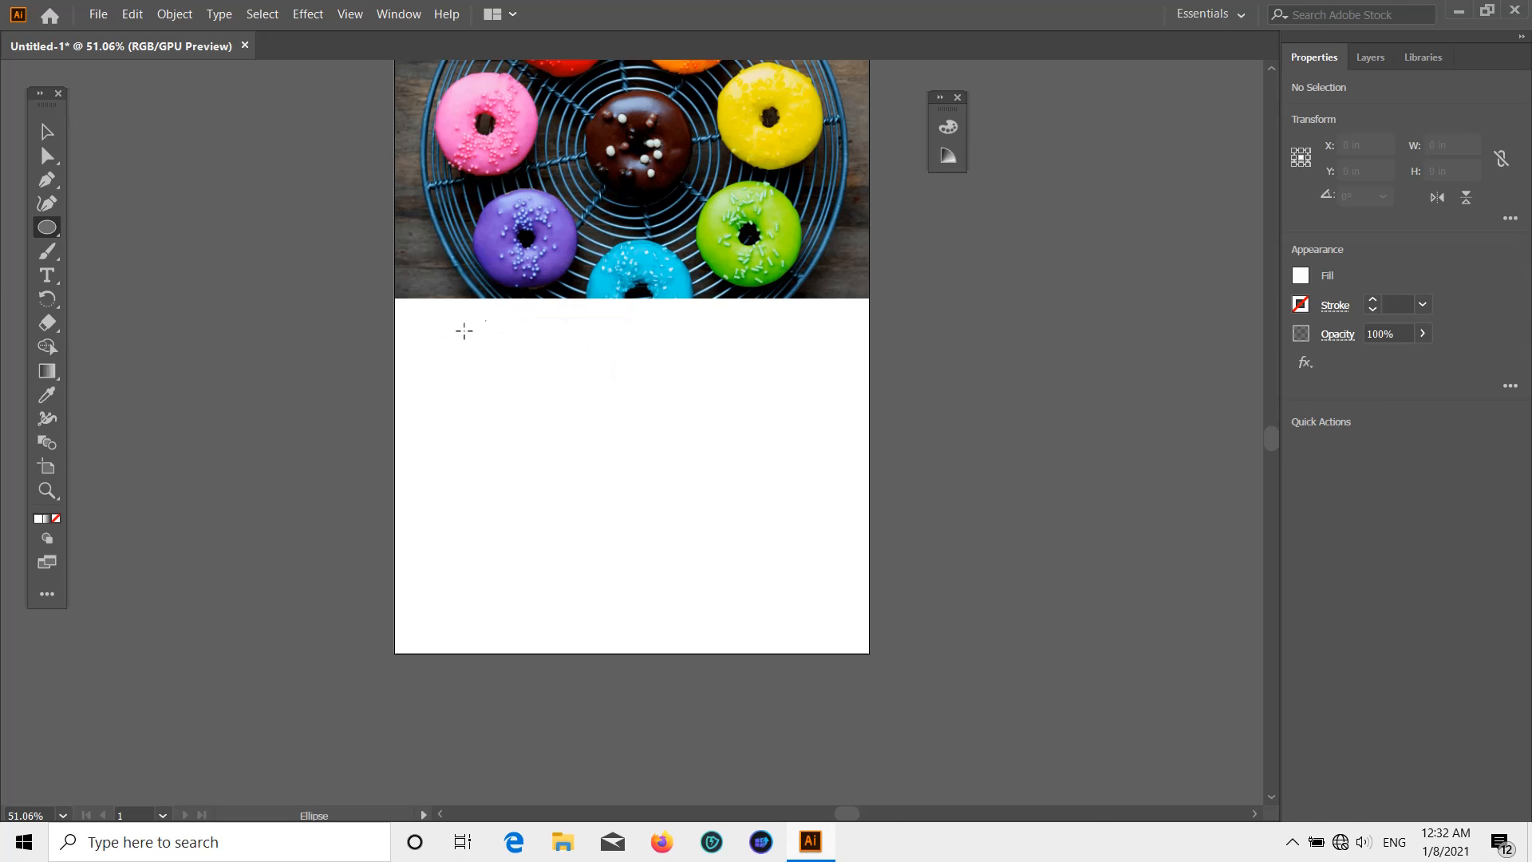
left_click_drag(567, 307, 676, 414)
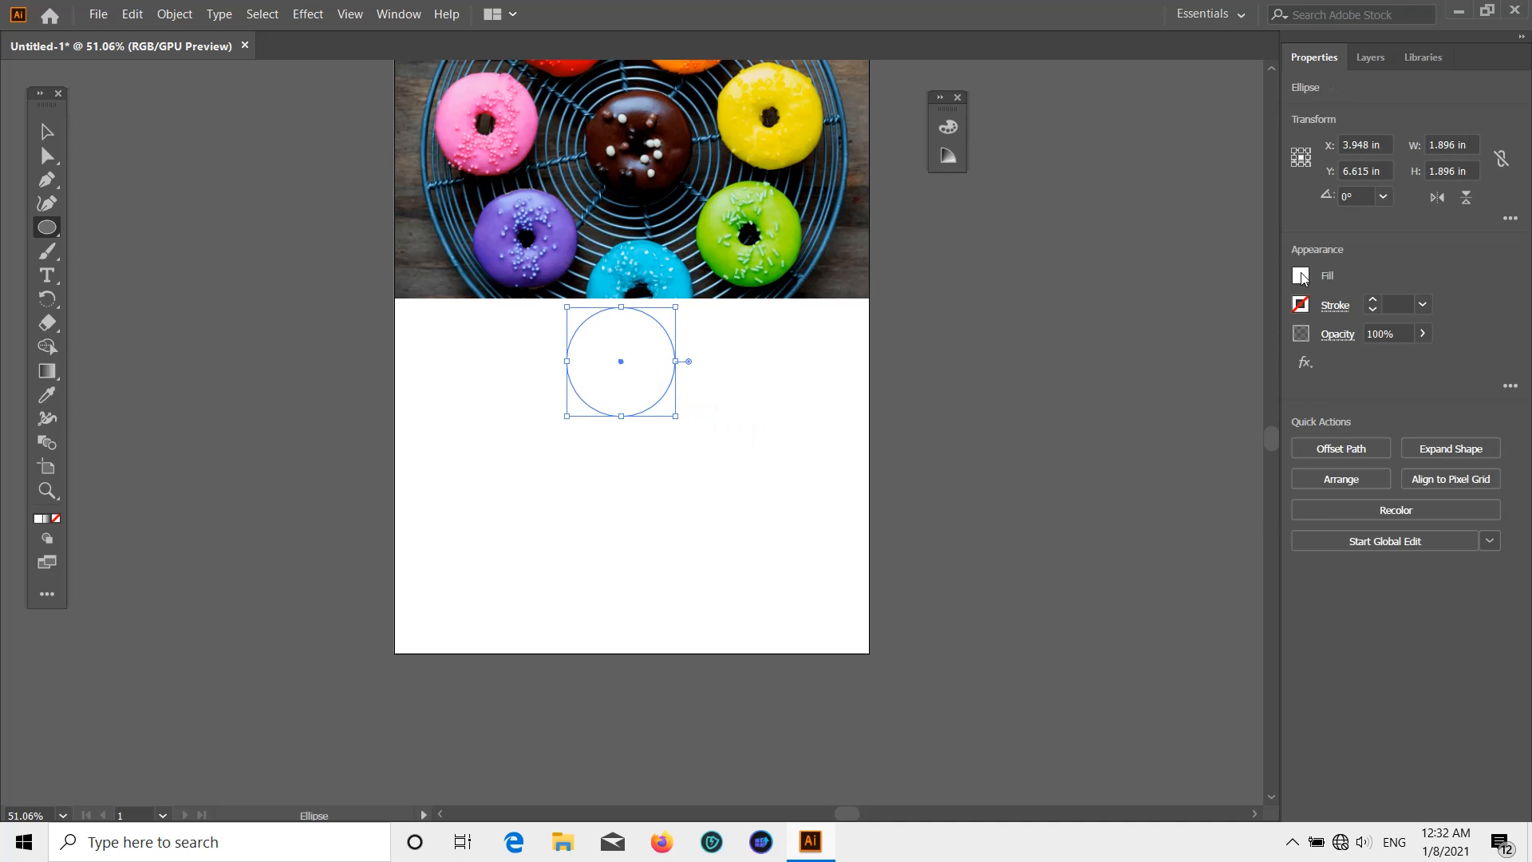
left_click(1301, 275)
left_click(1139, 347)
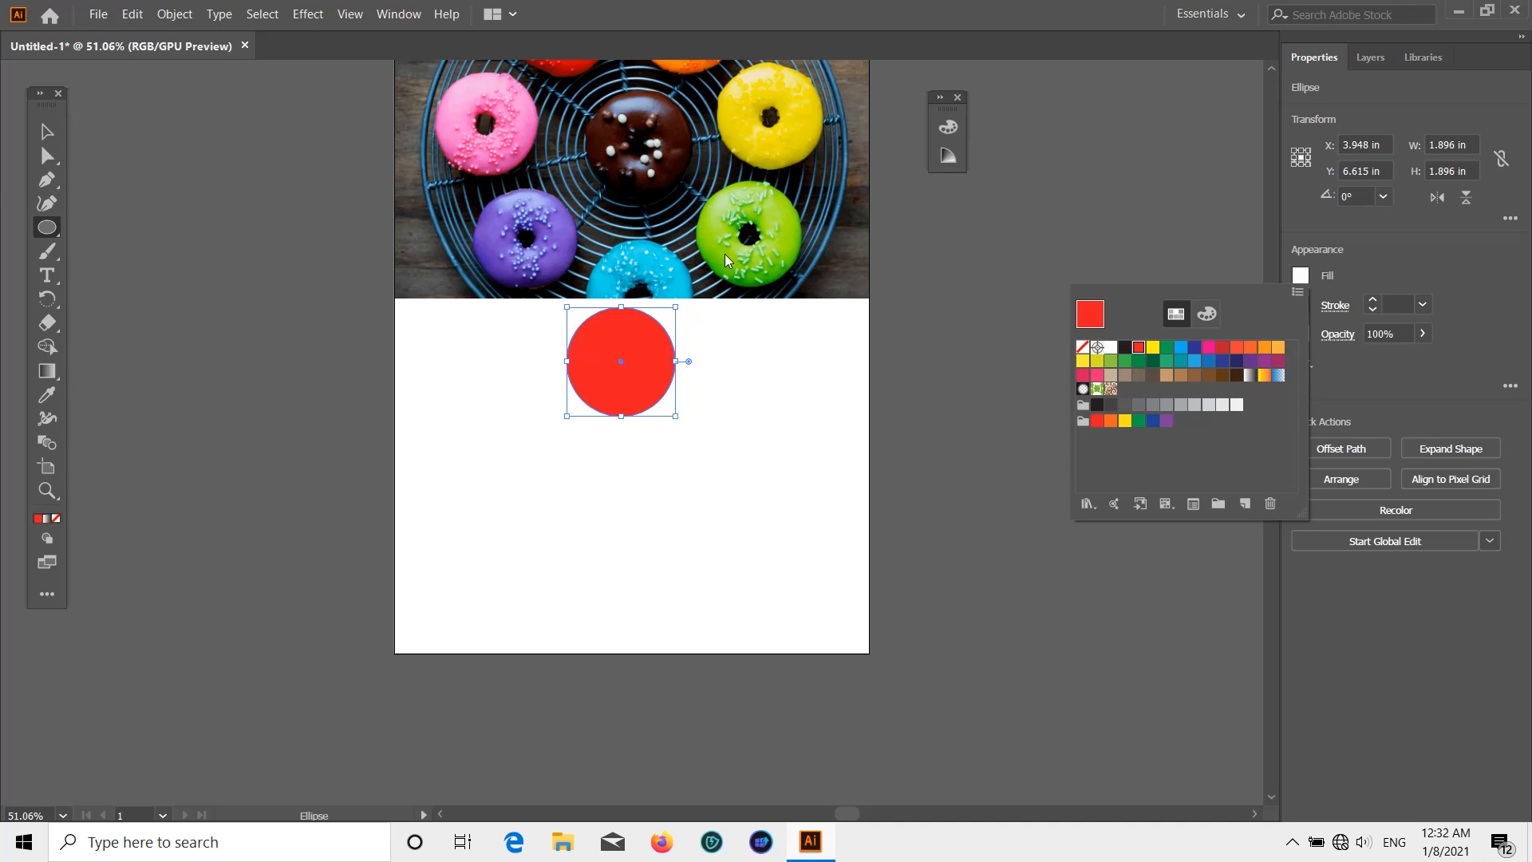
Add the text 5$ below the photo and move it onto the red circle
left_click(47, 276)
left_click(494, 373)
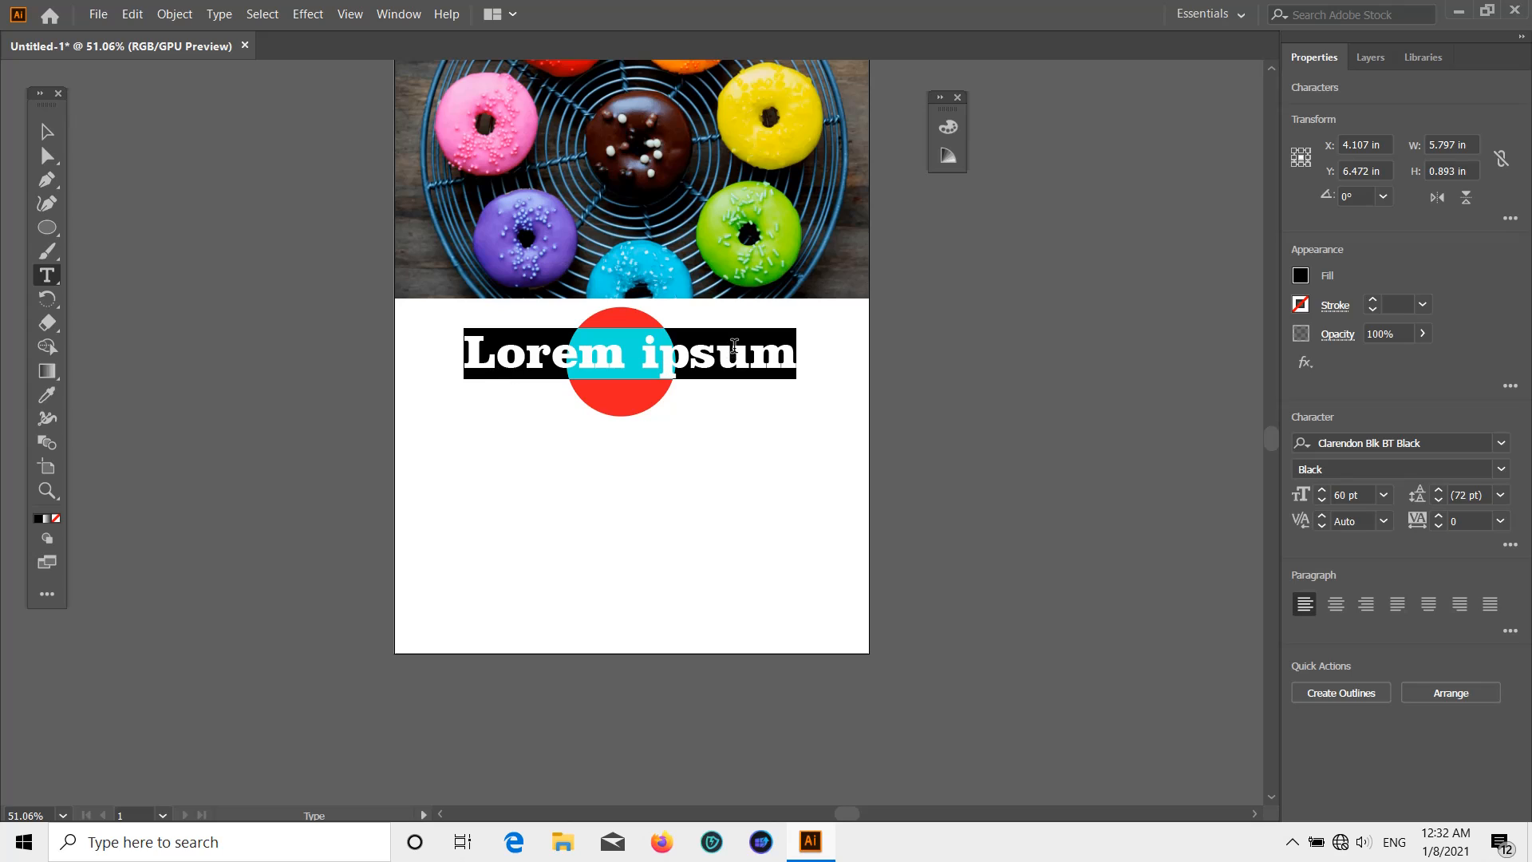
key("BackSpace")
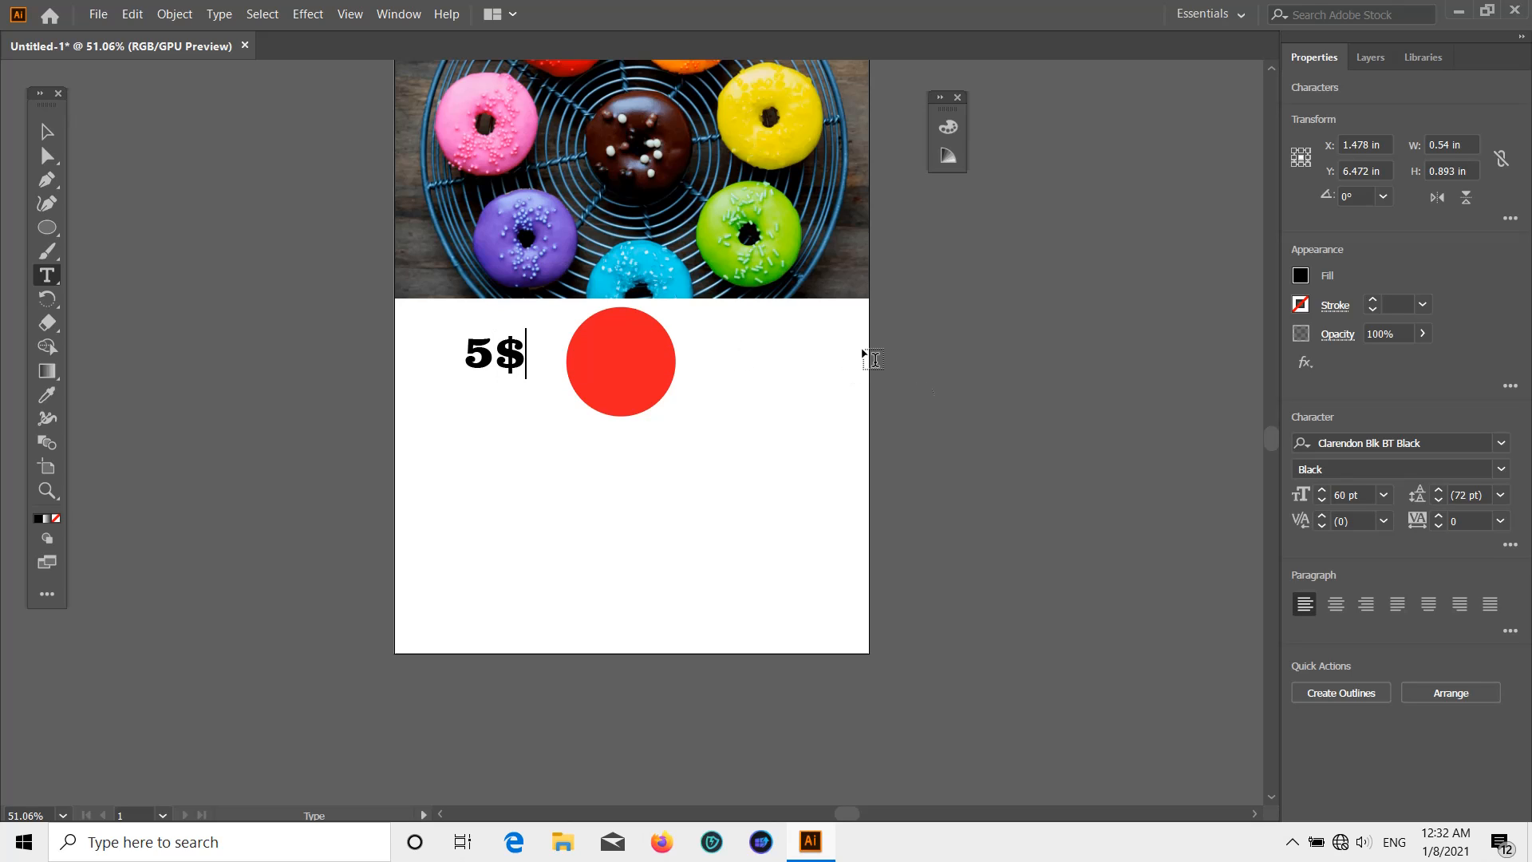
key("Escape")
left_click_drag(488, 352, 605, 358)
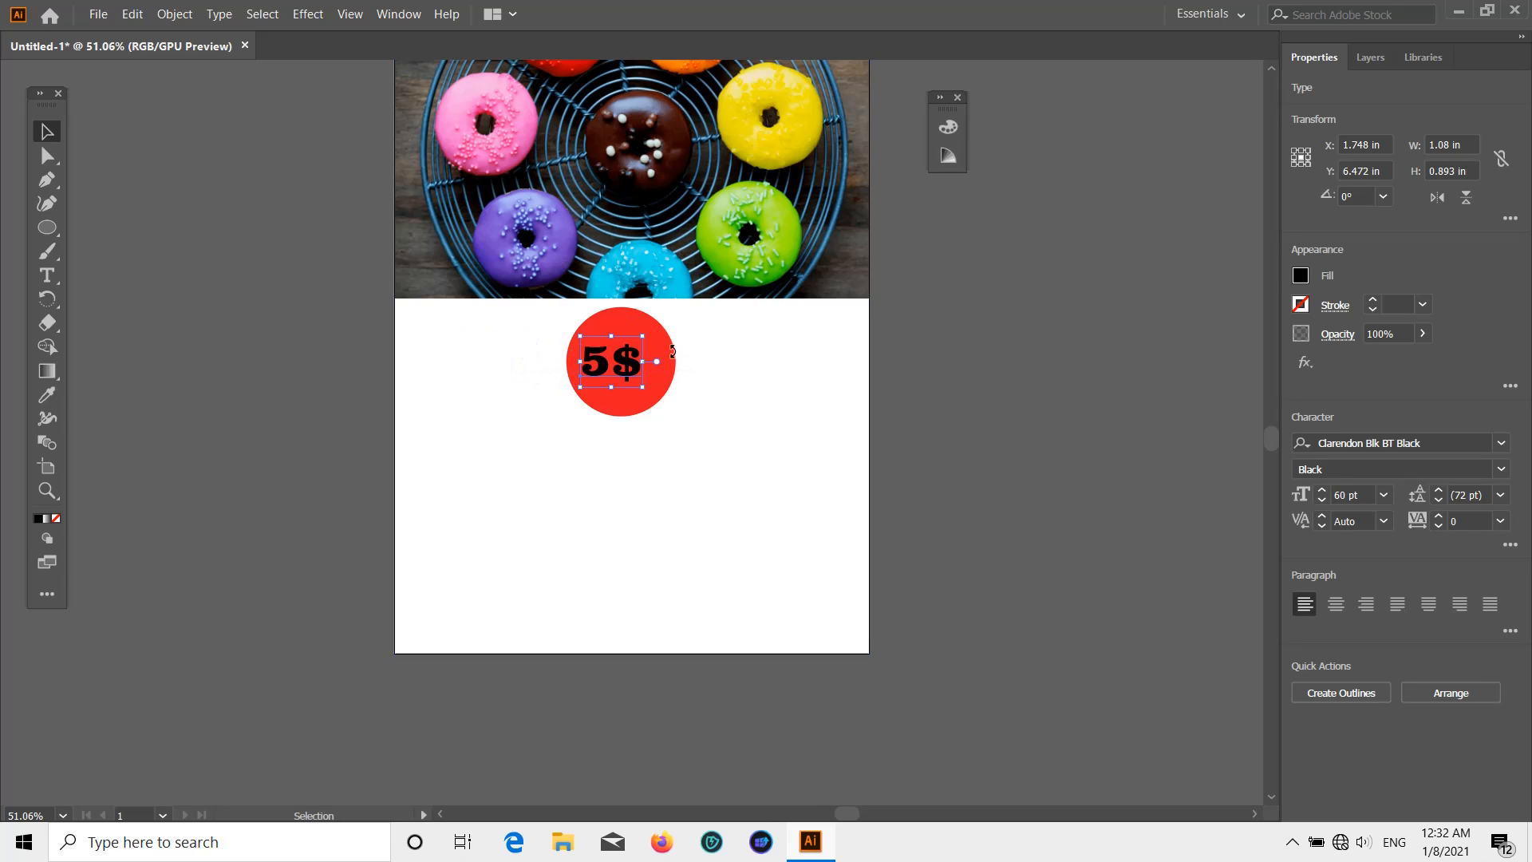
Fill the 5$ text white and centre it on the red circle
left_click(1301, 276)
left_click(1112, 355)
left_click_drag(627, 366, 637, 366)
scroll(661, 357, "down", 1)
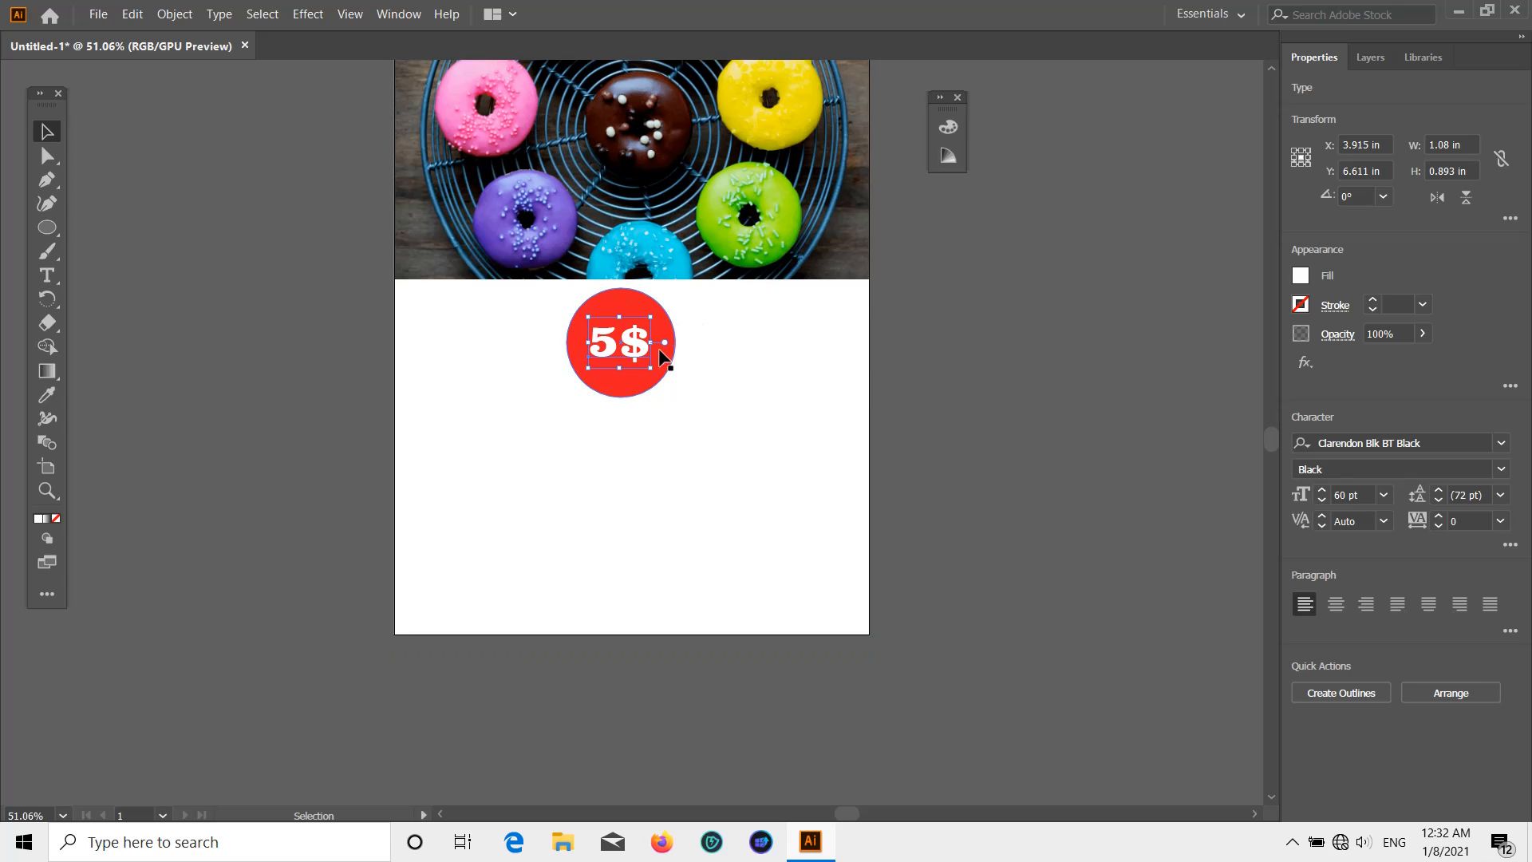
scroll(659, 352, "up", 2)
scroll(661, 355, "down", 2)
left_click(1055, 334)
scroll(802, 369, "down", 1)
scroll(801, 369, "up", 1)
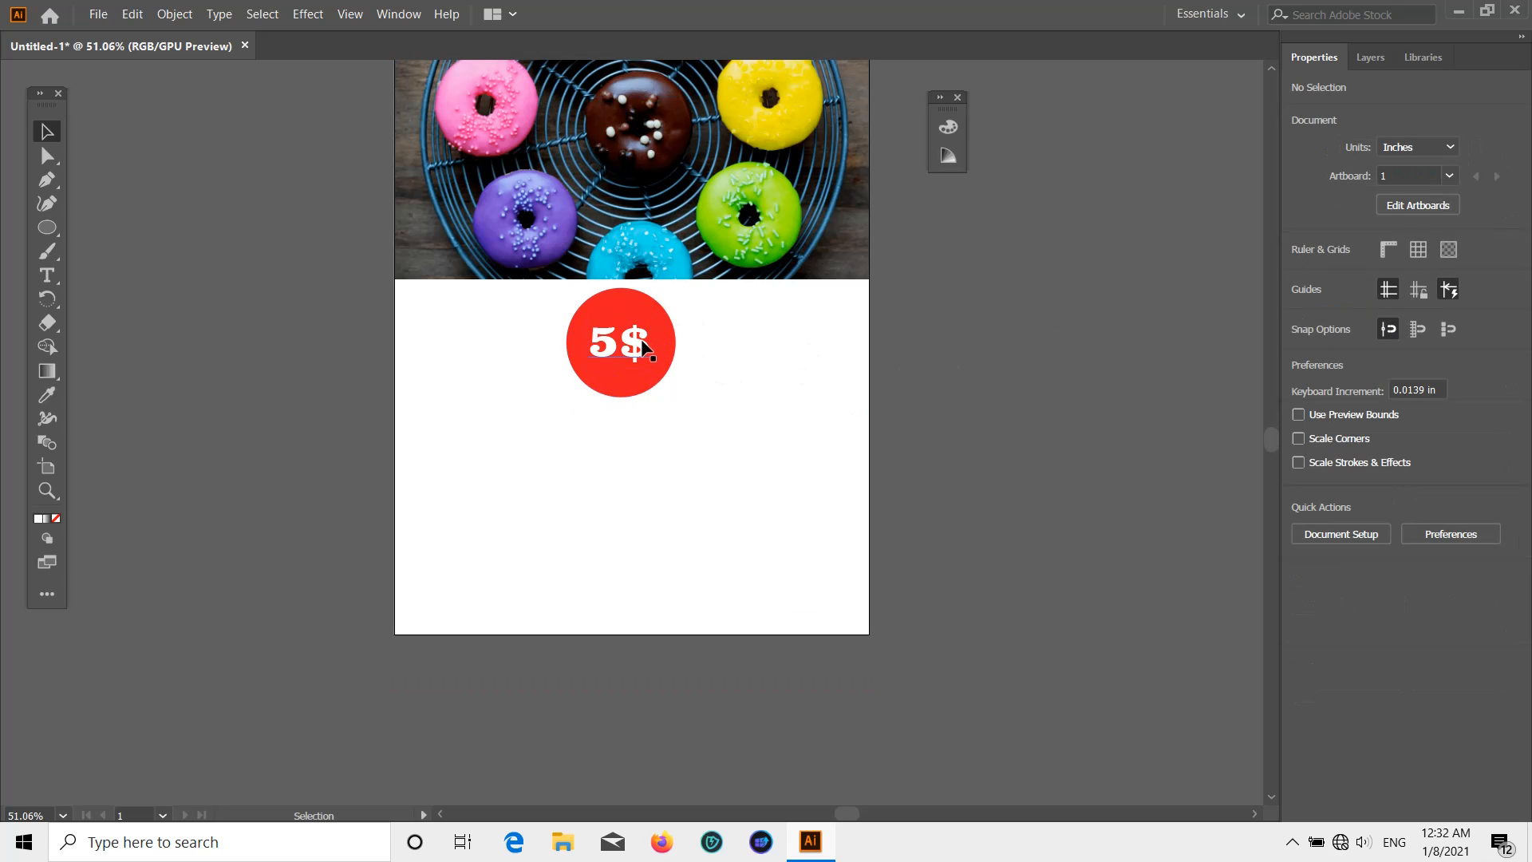
Group the 5$ text with the red circle and move the badge slightly left and down
left_click(611, 348, "shift")
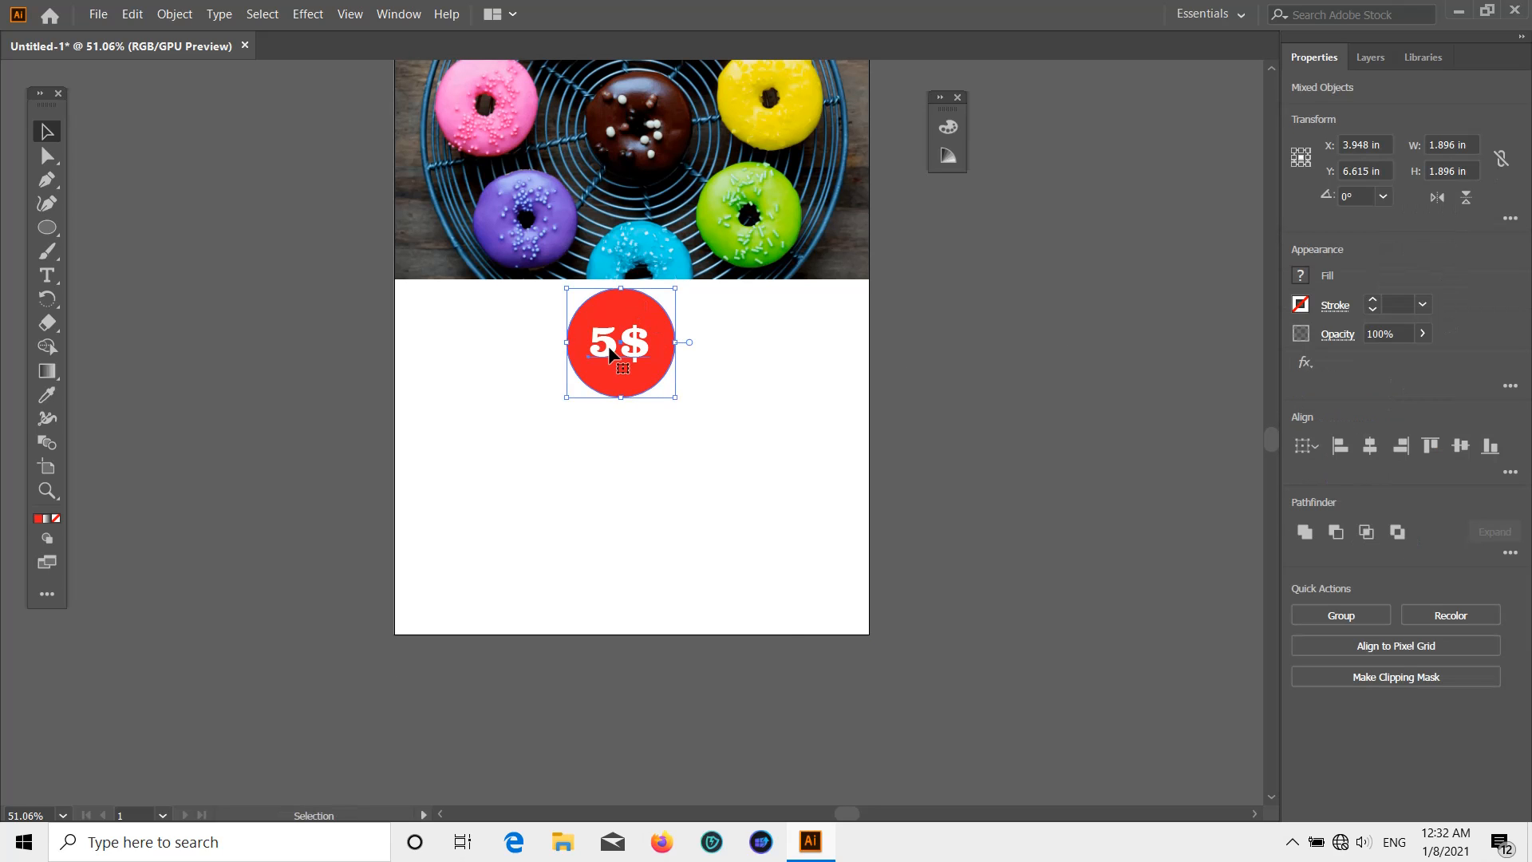
right_click(610, 347)
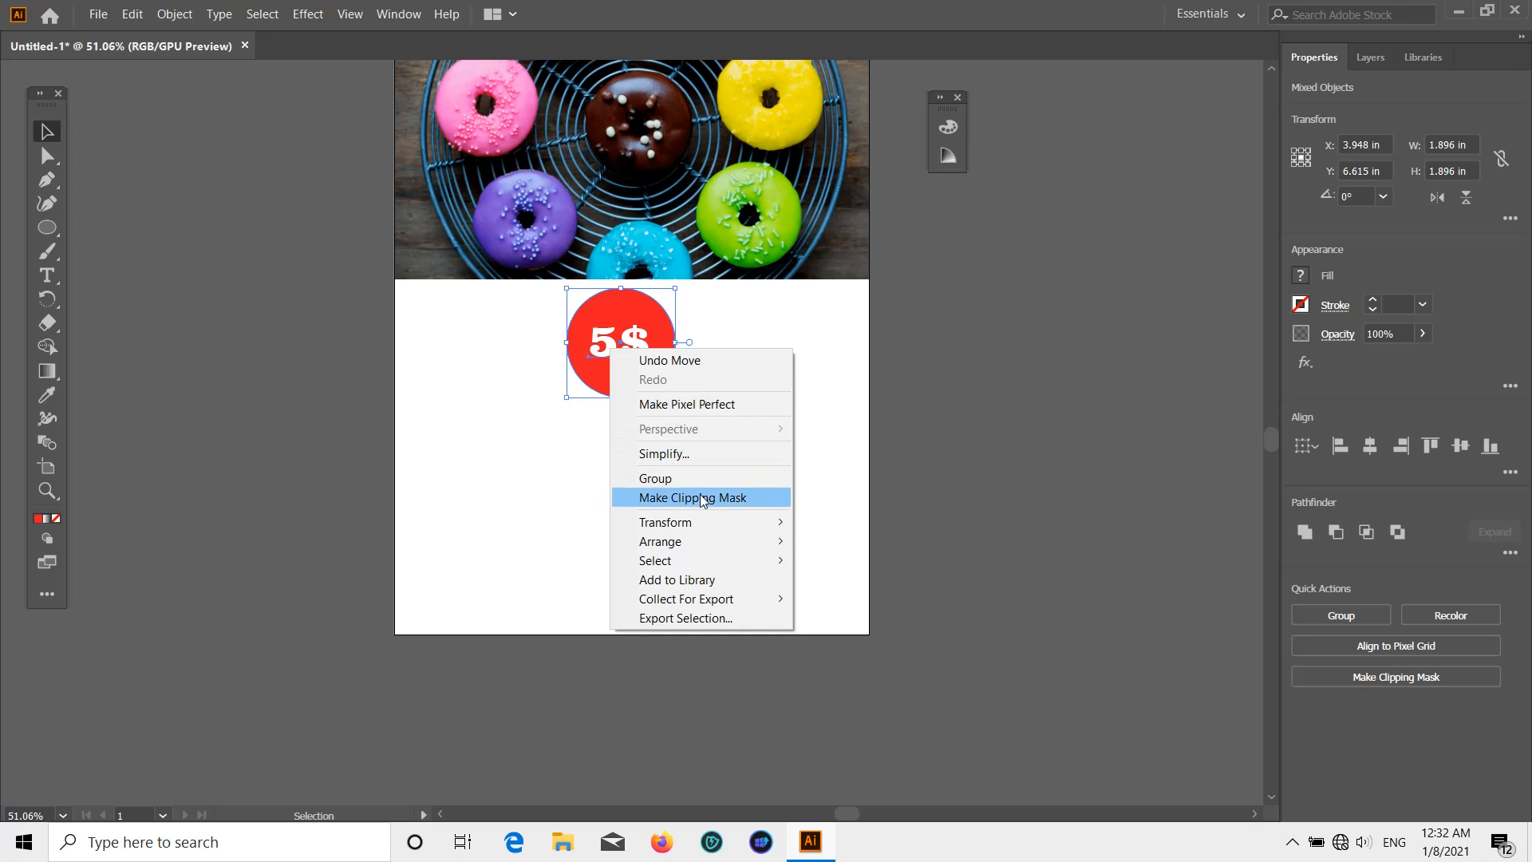
left_click(1045, 357)
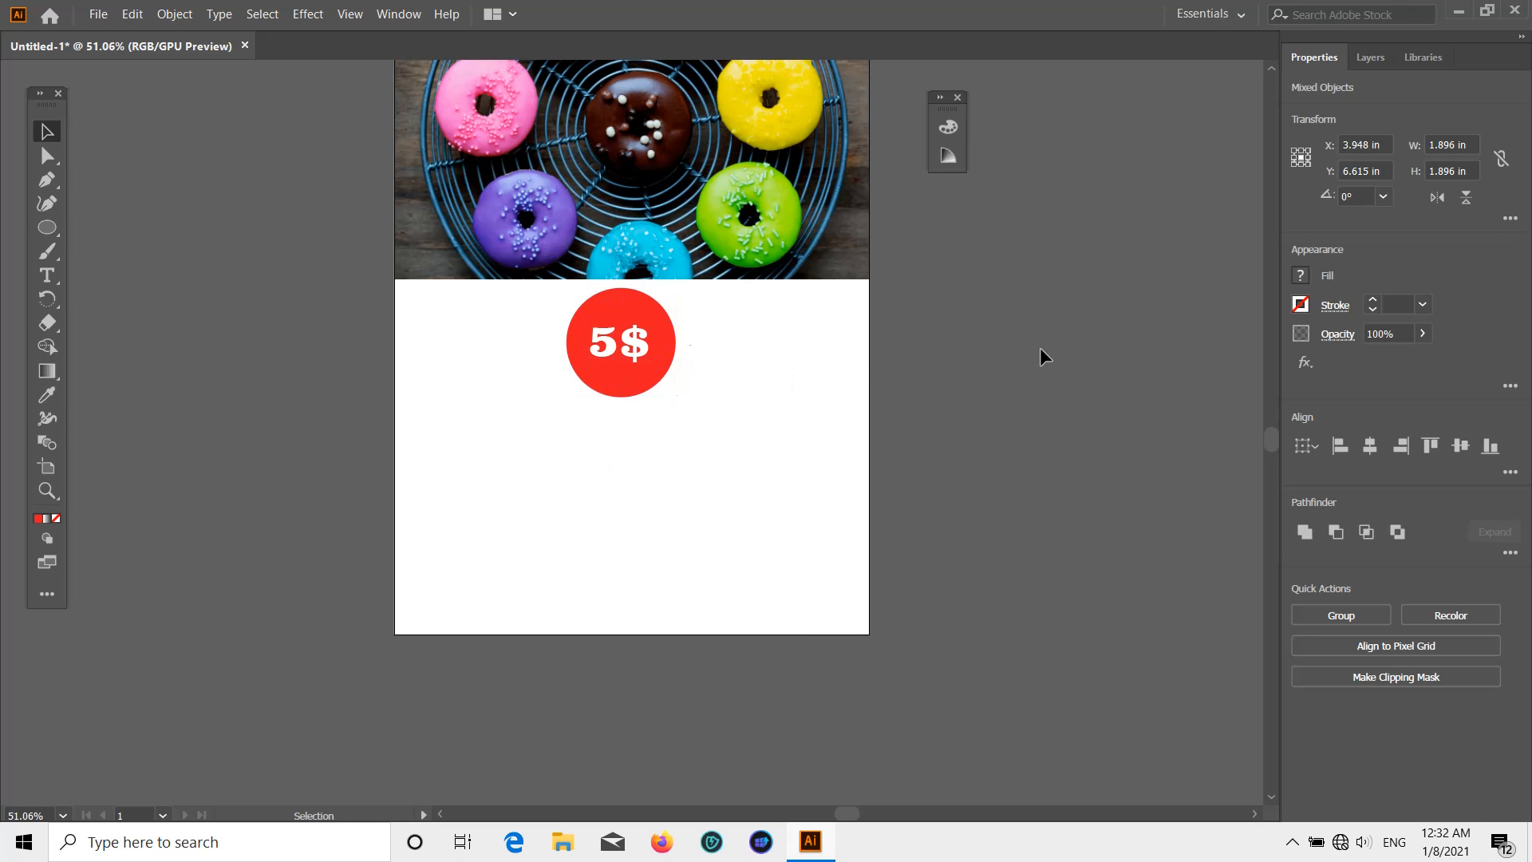
left_click(645, 348)
left_click(625, 305, "shift")
right_click(625, 305)
left_click(670, 434)
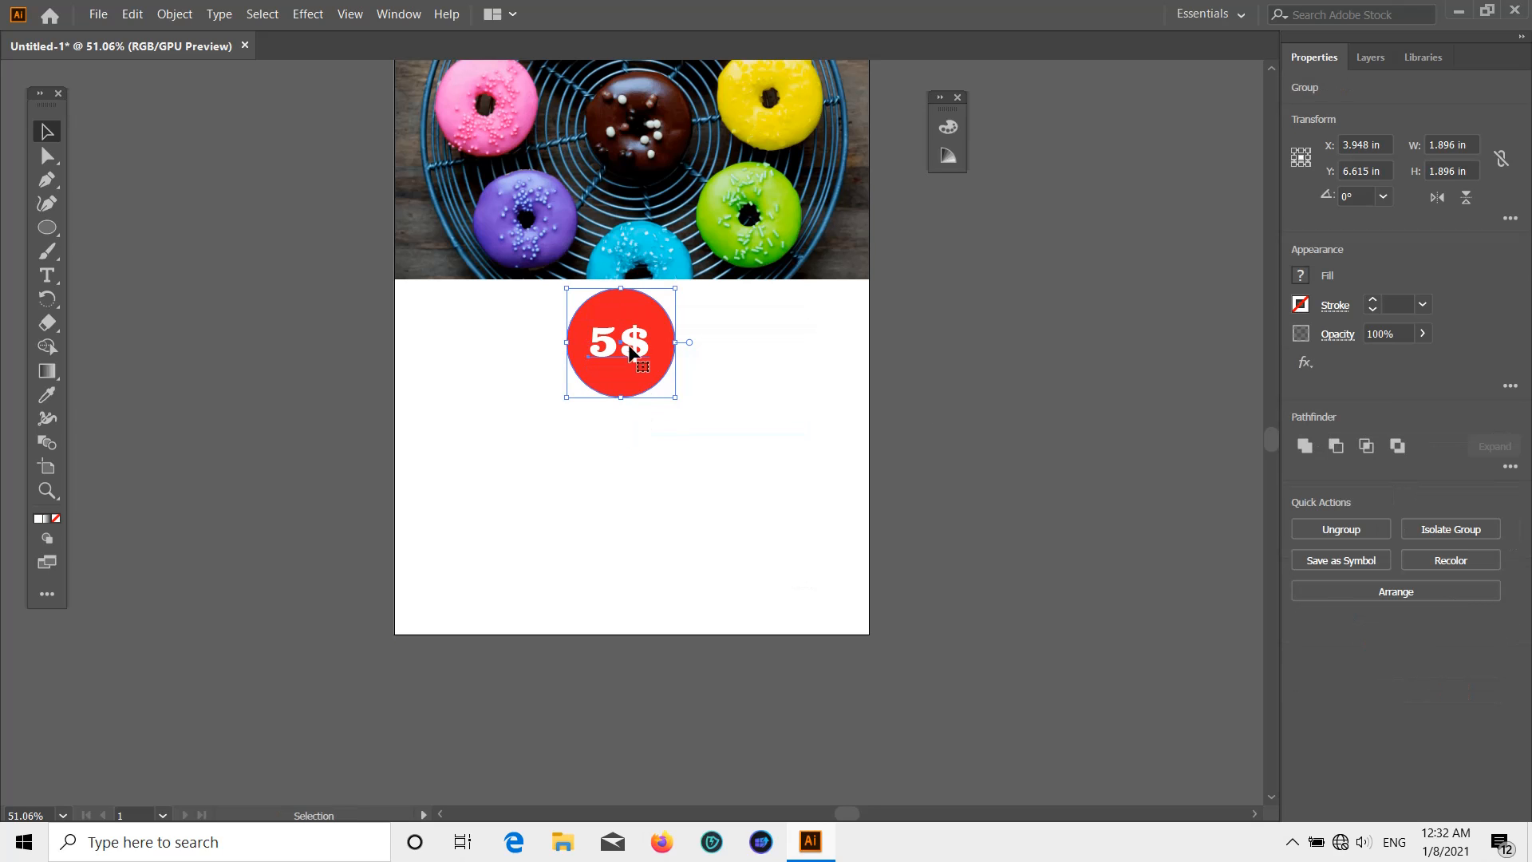
mouse_move(631, 351)
left_mouse_down()
mouse_move(618, 336)
mouse_move(789, 319)
mouse_move(536, 373)
mouse_move(506, 356)
mouse_move(551, 327)
mouse_move(609, 354)
left_mouse_up()
scroll(559, 356, "down", 1)
left_click(1030, 291)
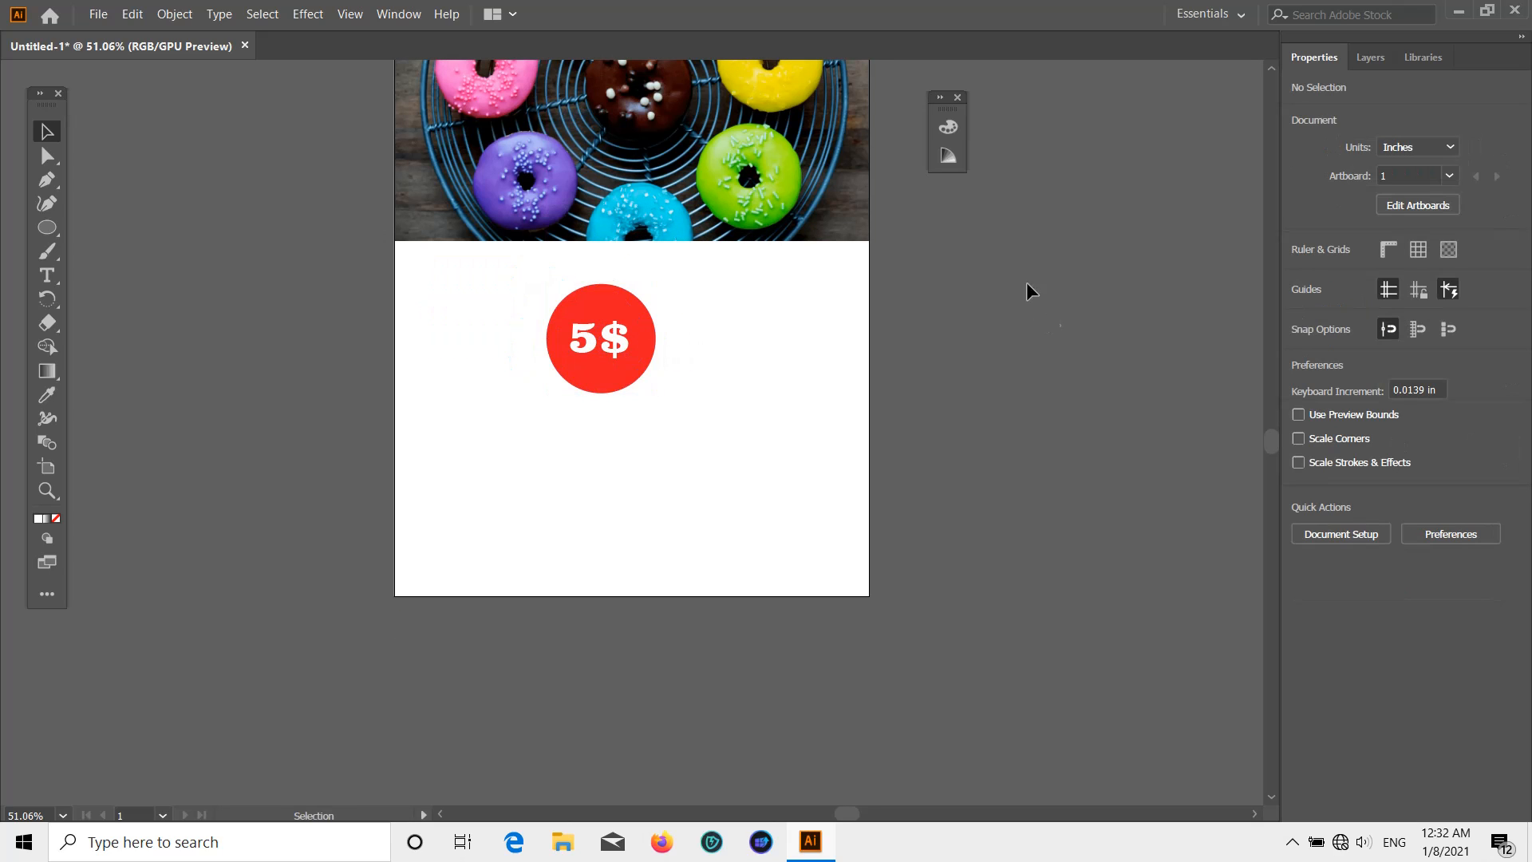
Place the sprinkled doughnut photo from the Desktop beside the badge near the page's right edge, about 2.56 in square
left_click(98, 14)
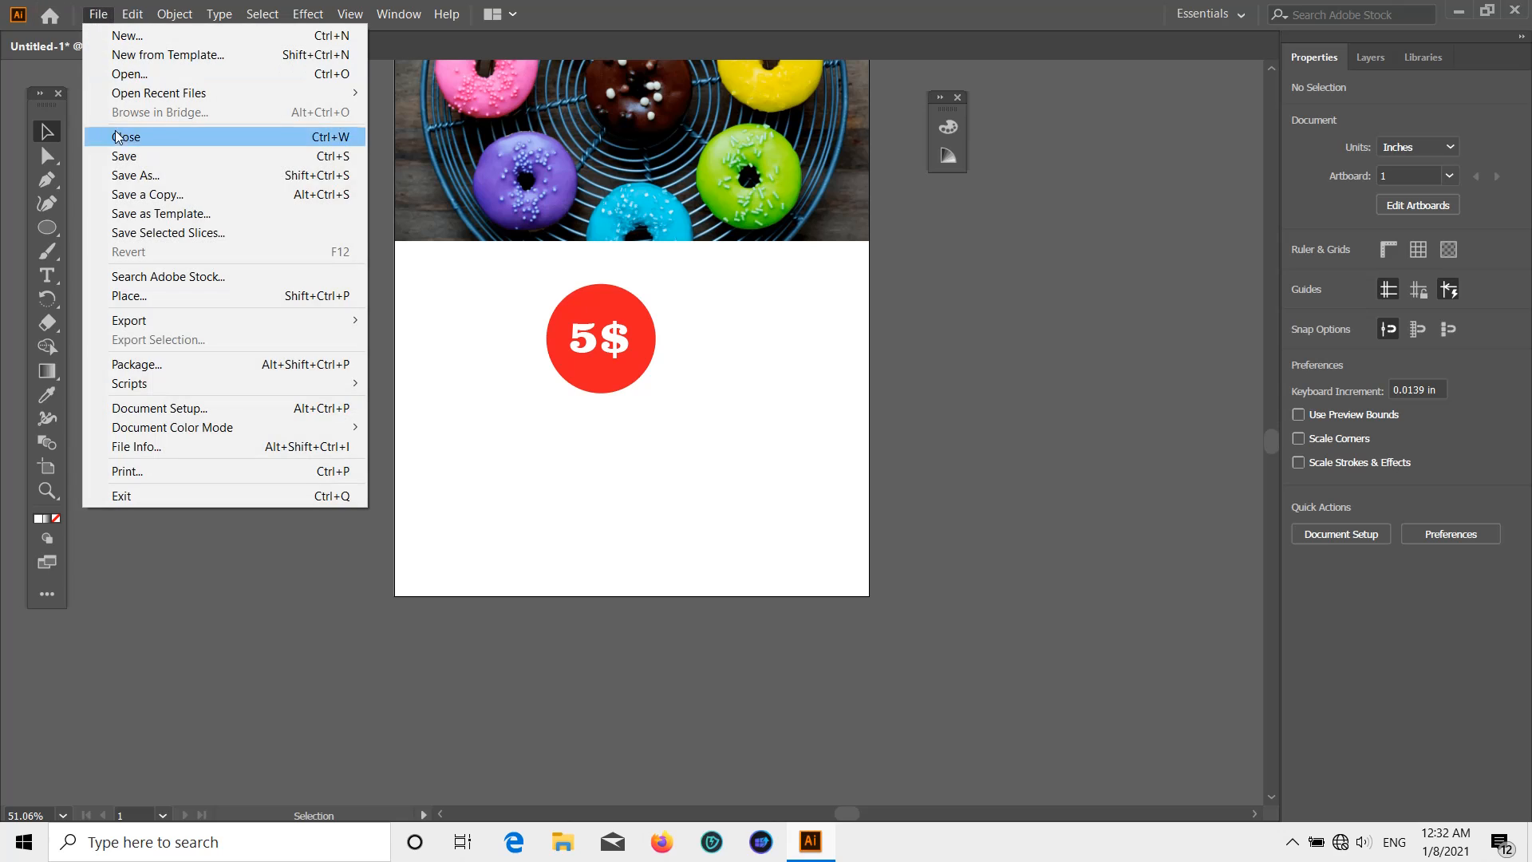
left_click(157, 299)
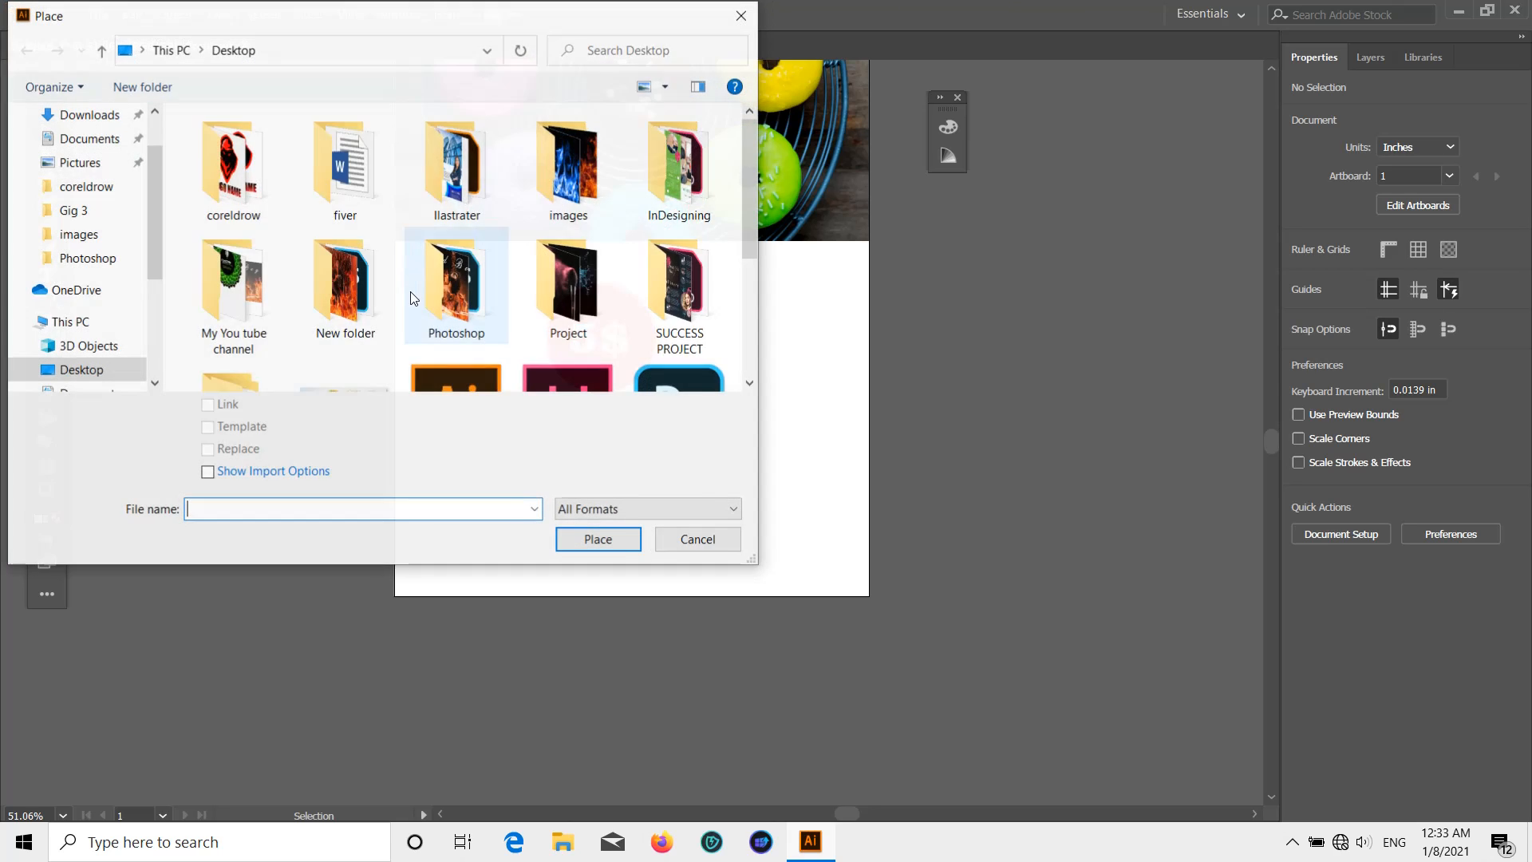
scroll(434, 291, "down", 5)
left_click(232, 301)
left_click(591, 537)
left_click_drag(697, 240, 852, 471)
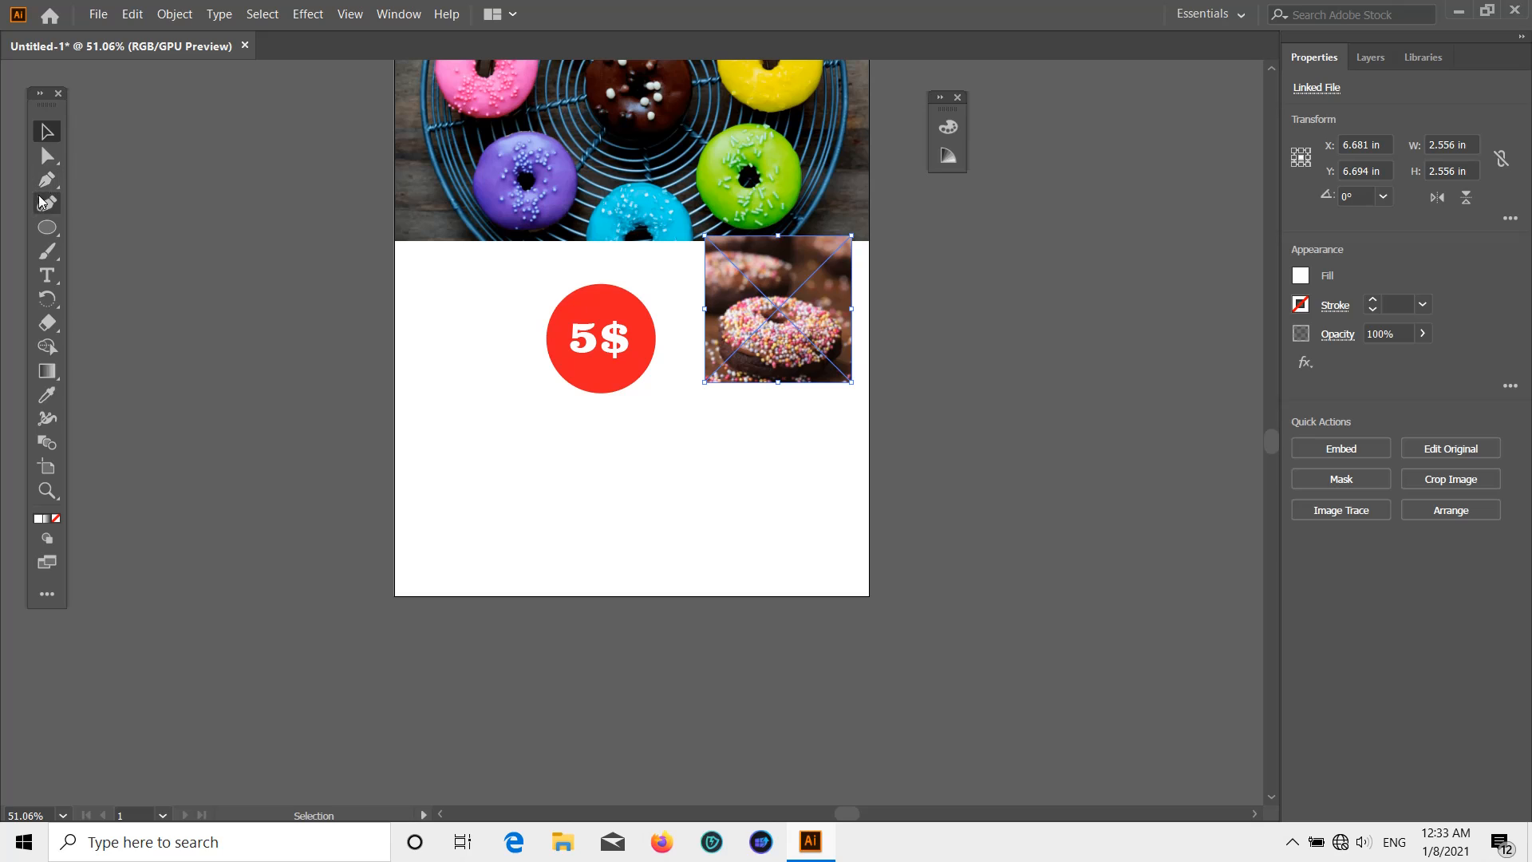
Draw a circle about 2.4 in across over the sprinkled doughnut photo and use it as a clipping mask
left_click_drag(714, 250, 852, 381)
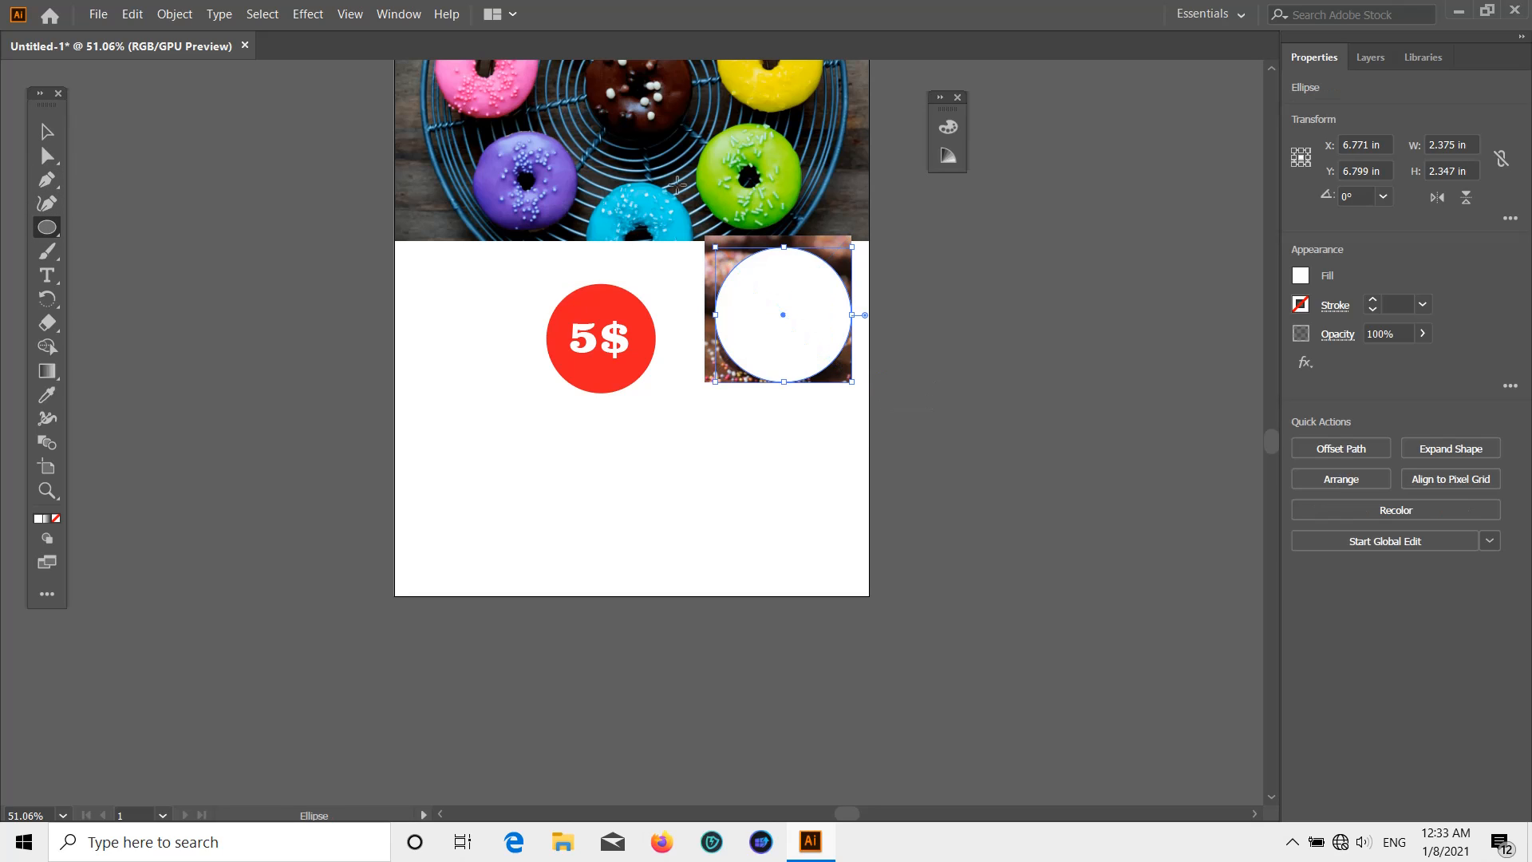
left_click(934, 208)
left_click(801, 325)
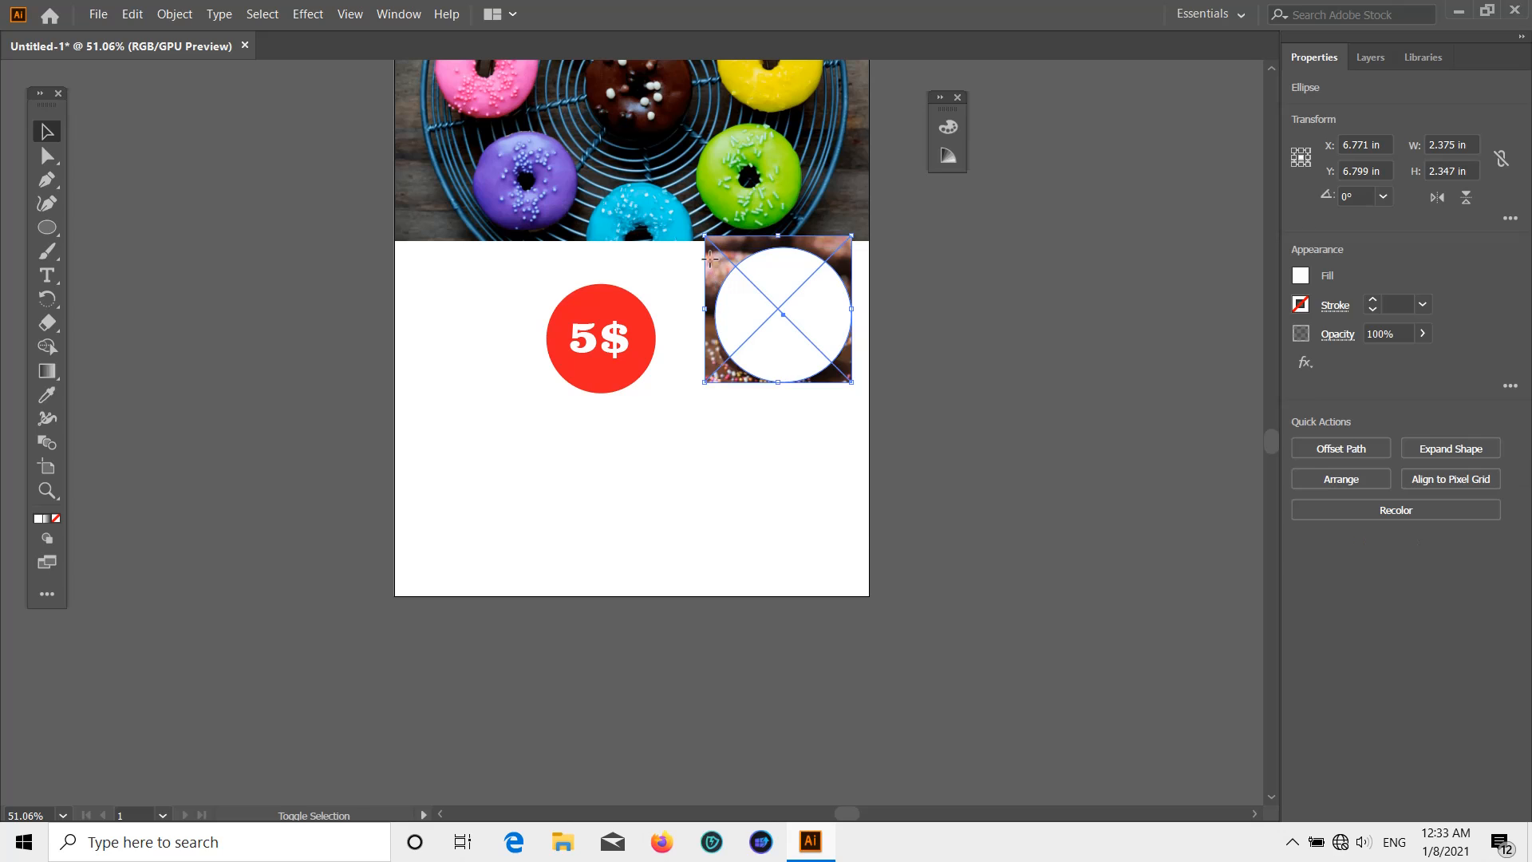
right_click(711, 261)
left_click(758, 407)
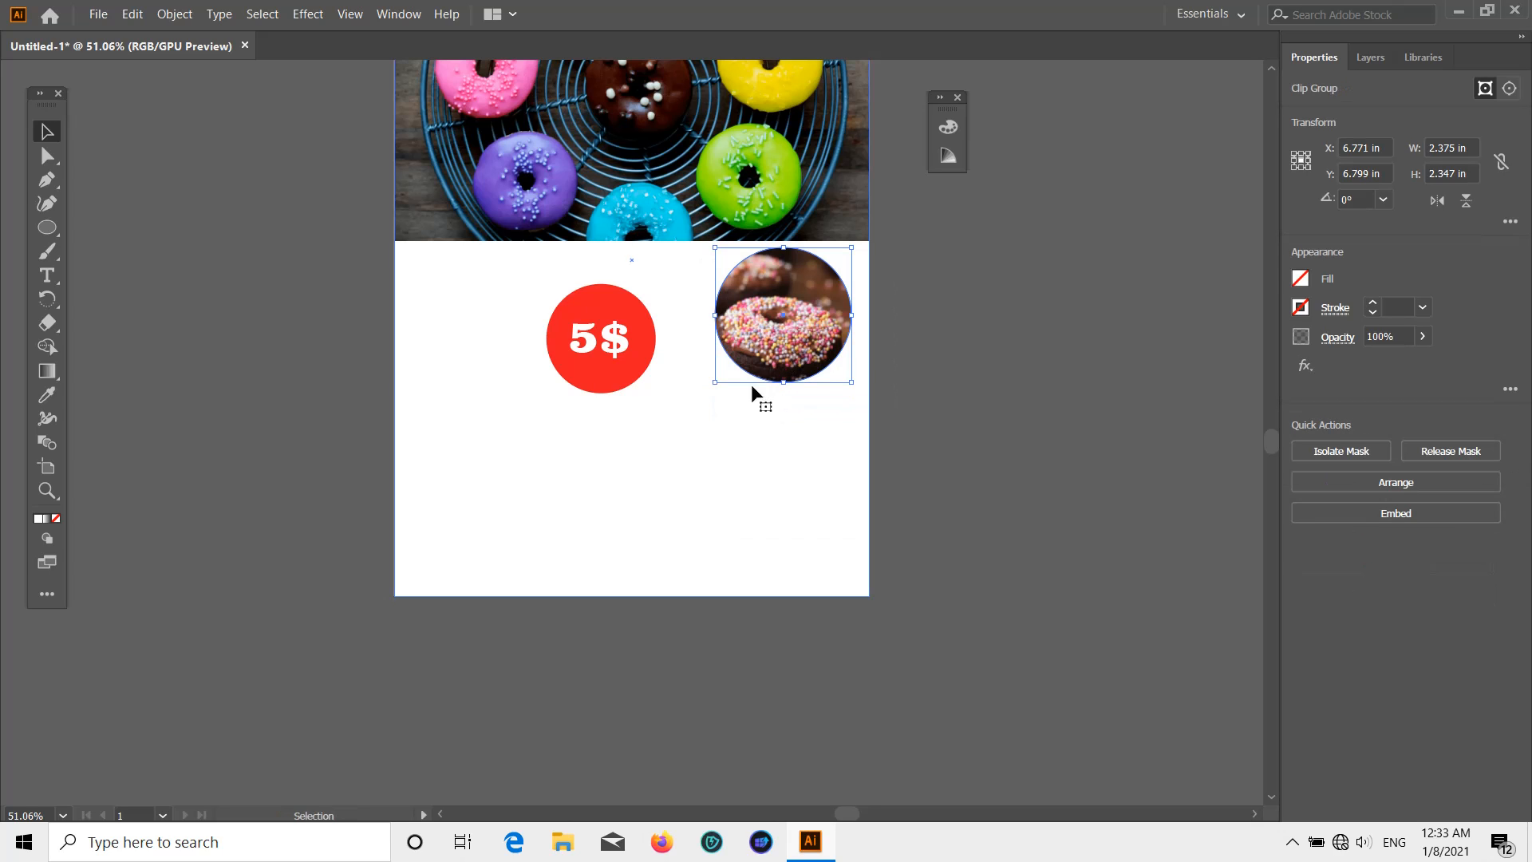
Enlarge the round doughnut photo to about 3.5 in and place it over the main photo's lower right corner, flush with the page edge
left_click_drag(718, 388, 654, 478)
left_click_drag(766, 359, 786, 272)
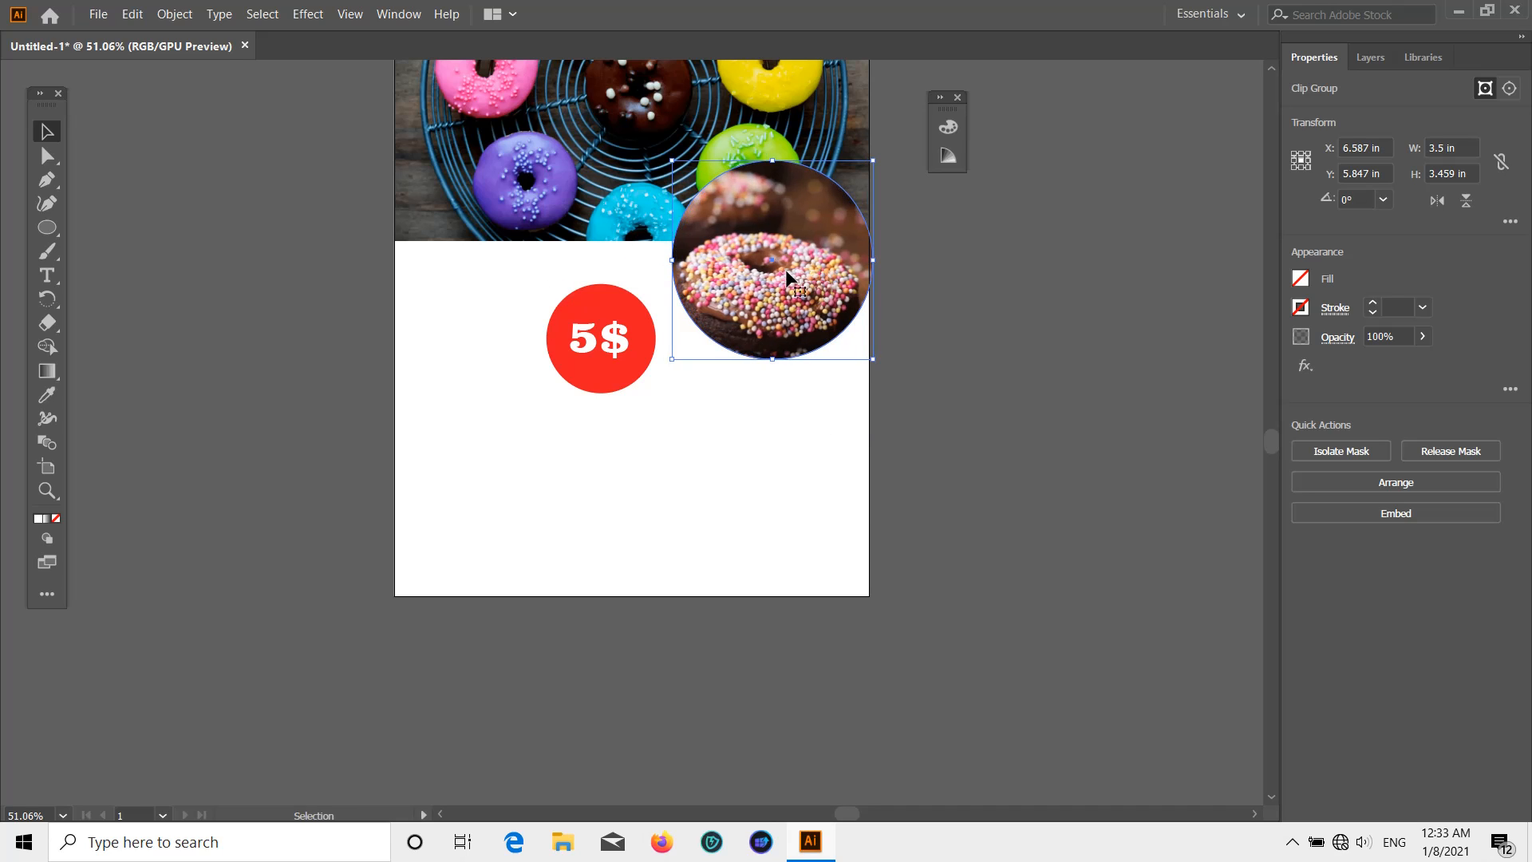
left_click(931, 250)
left_click(868, 262)
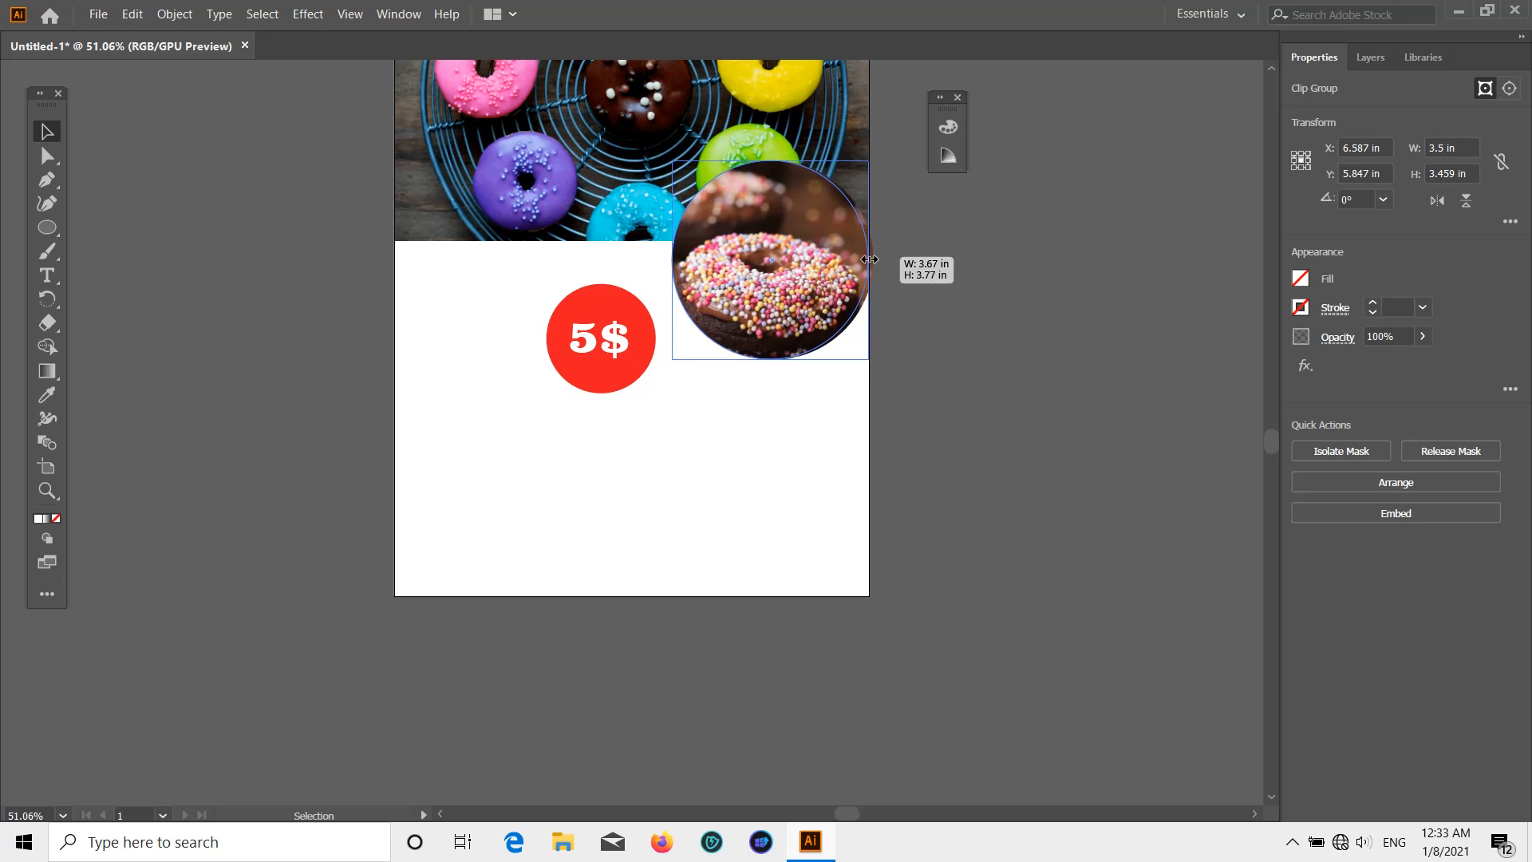
left_click(928, 248)
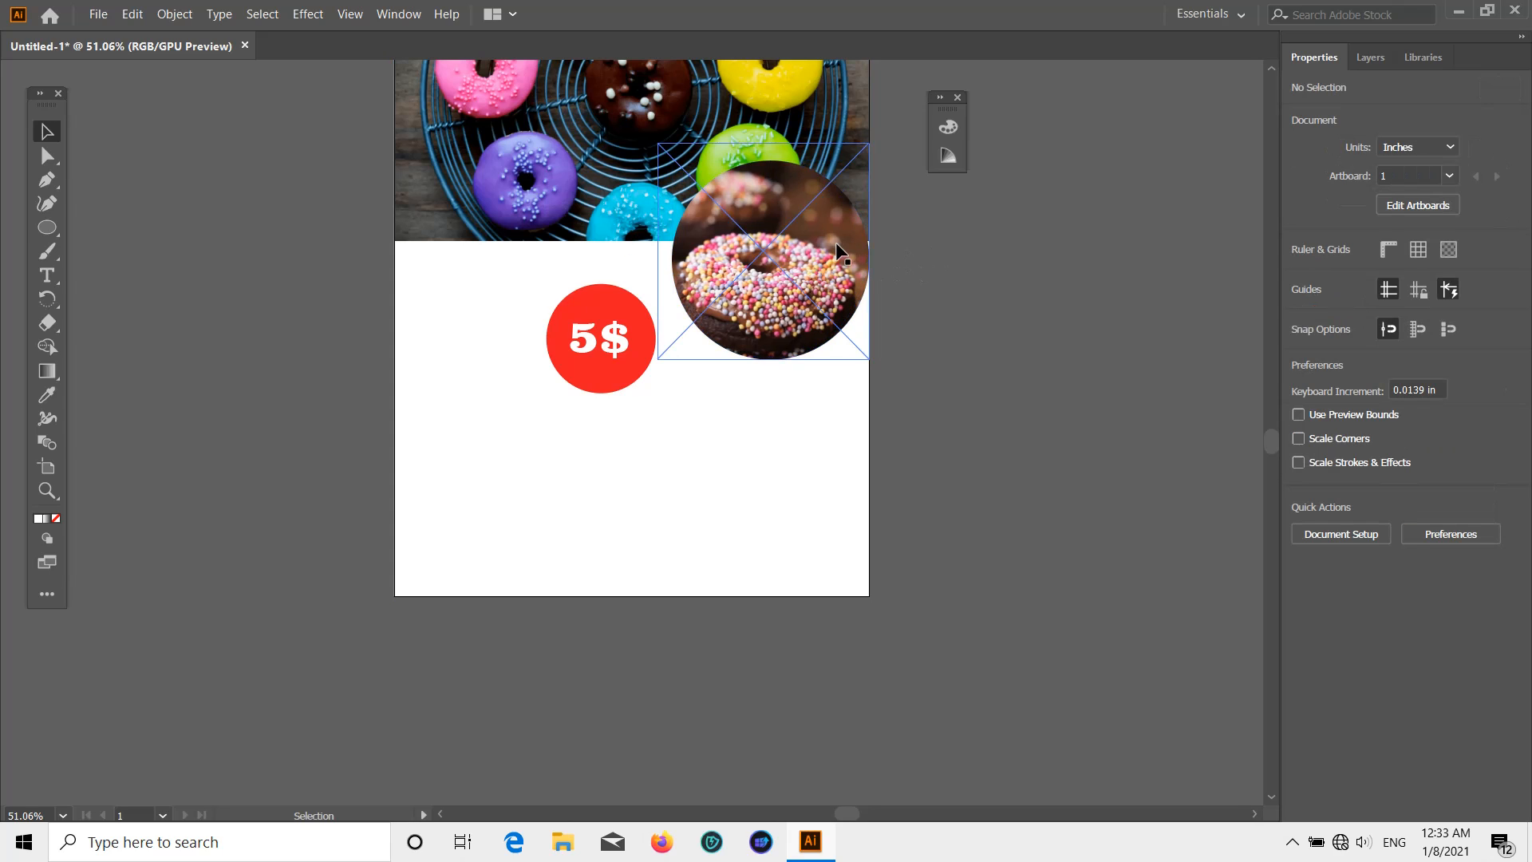
Isolate the clip group of the round doughnut photo and shift the image upward within its mask
double_click(836, 242)
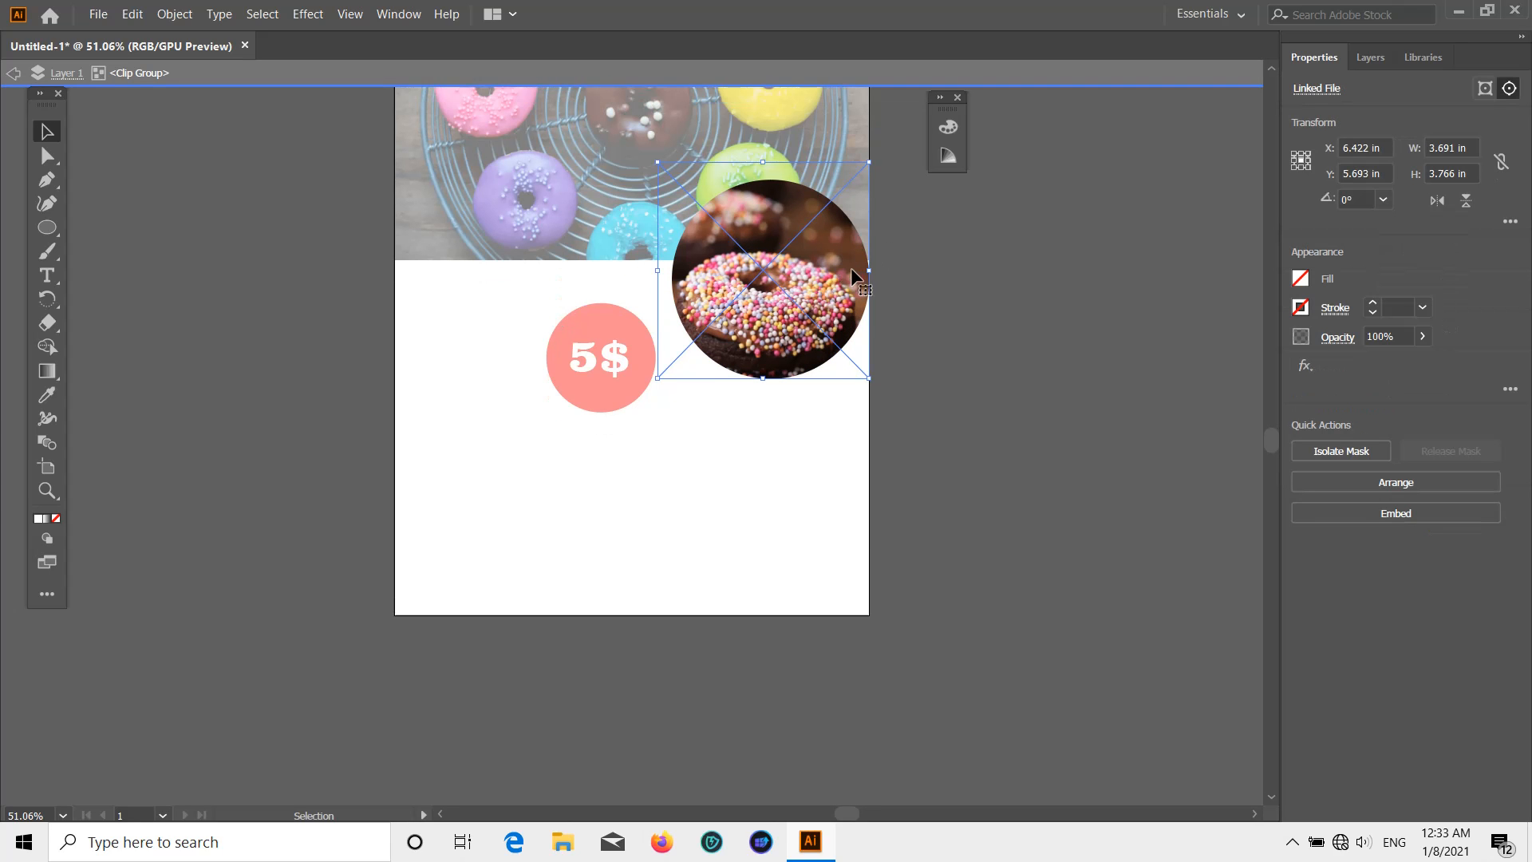
left_click(889, 261)
left_click_drag(862, 276, 862, 261)
left_click(901, 273)
scroll(886, 281, "up", 2)
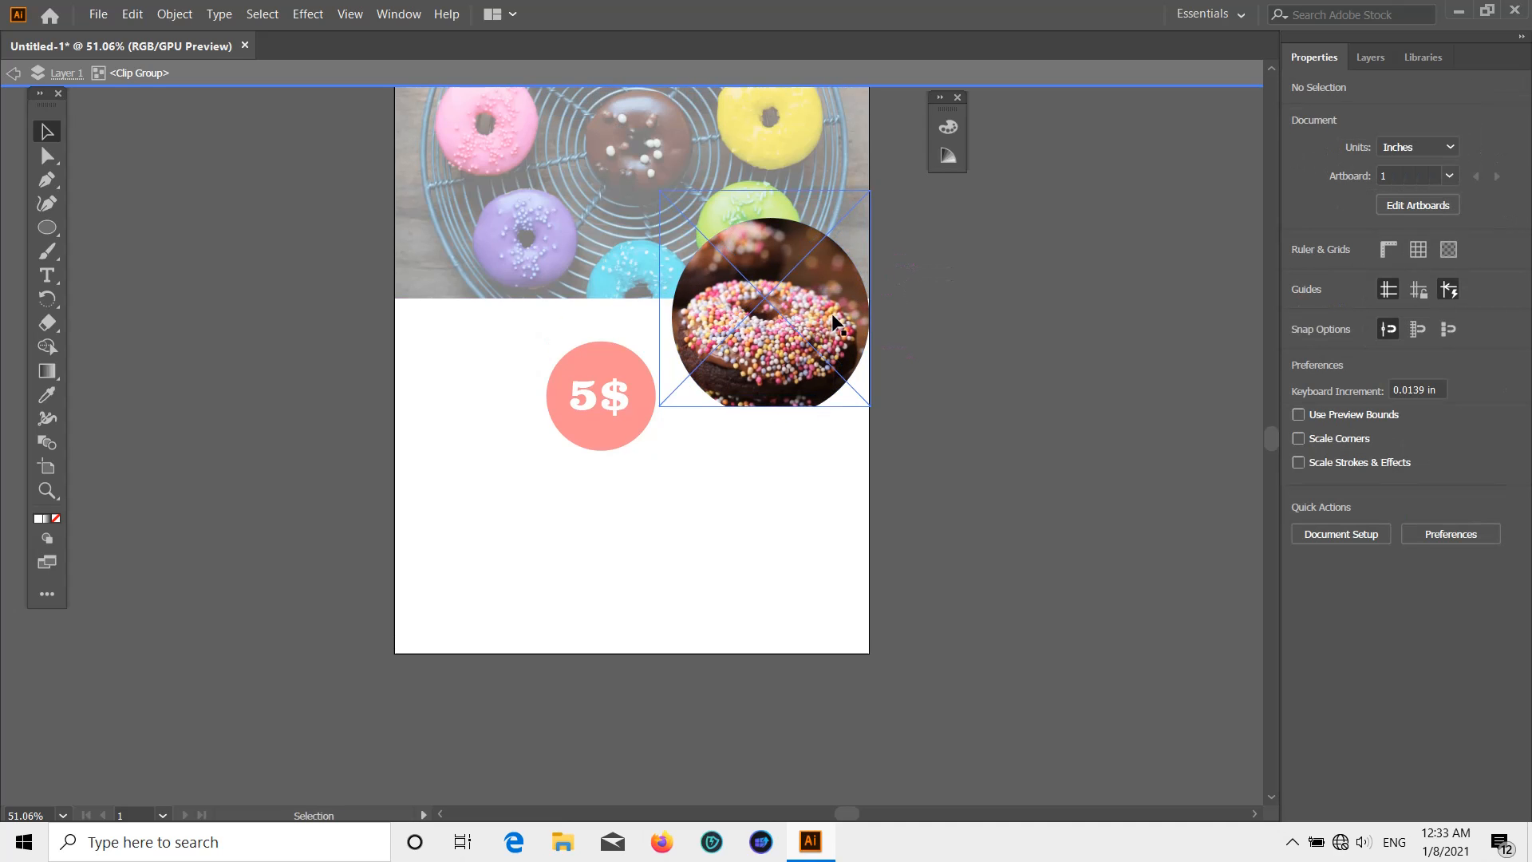
left_click_drag(832, 315, 837, 318)
double_click(955, 301)
double_click(840, 320)
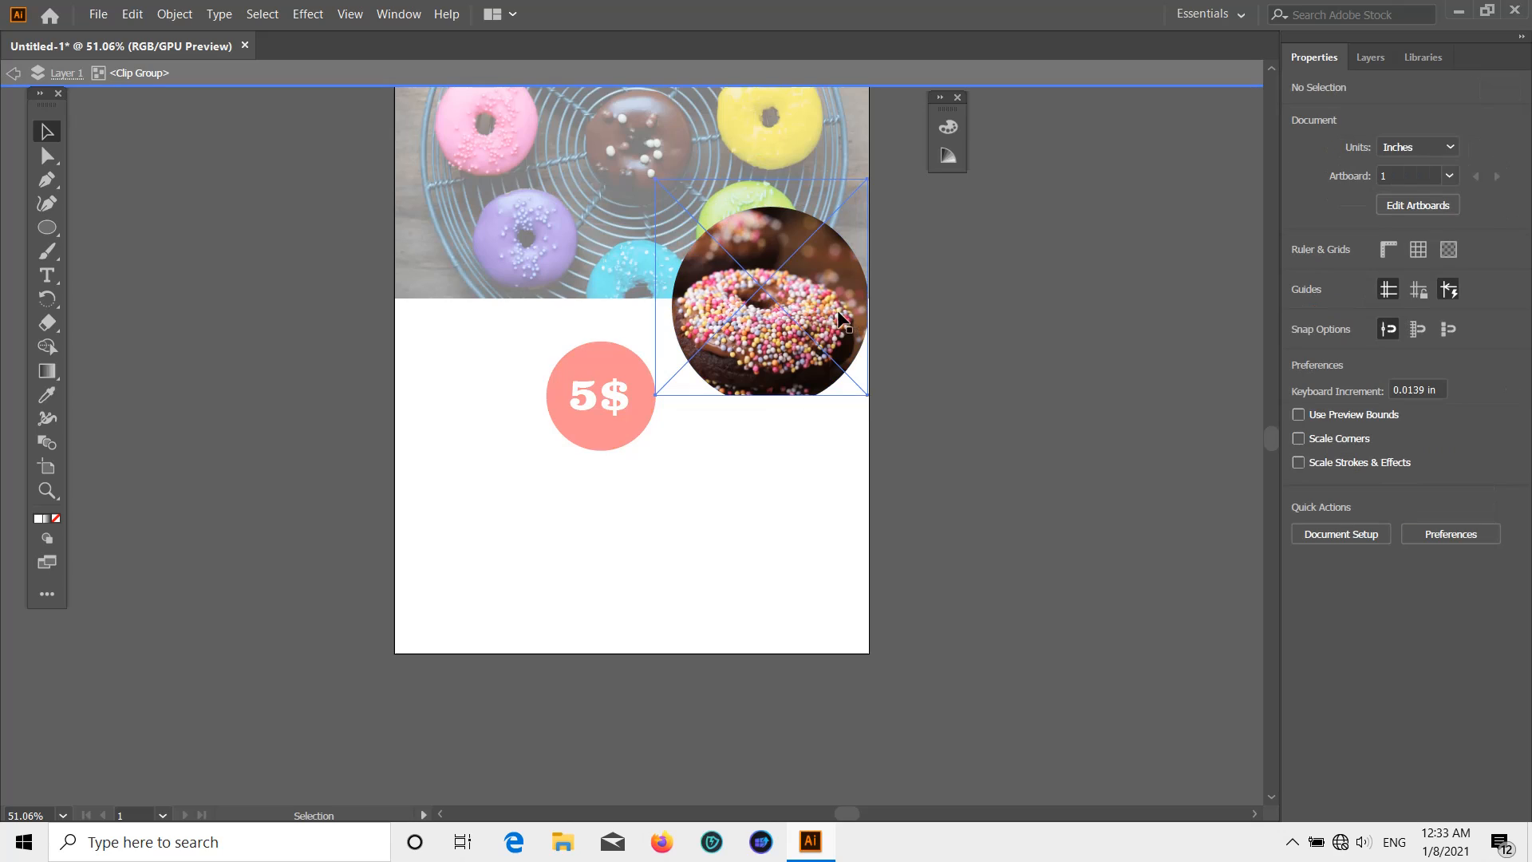
Stretch the clipped doughnut image downward until it fills the bottom of the round mask, and leave isolation mode
left_click(830, 335)
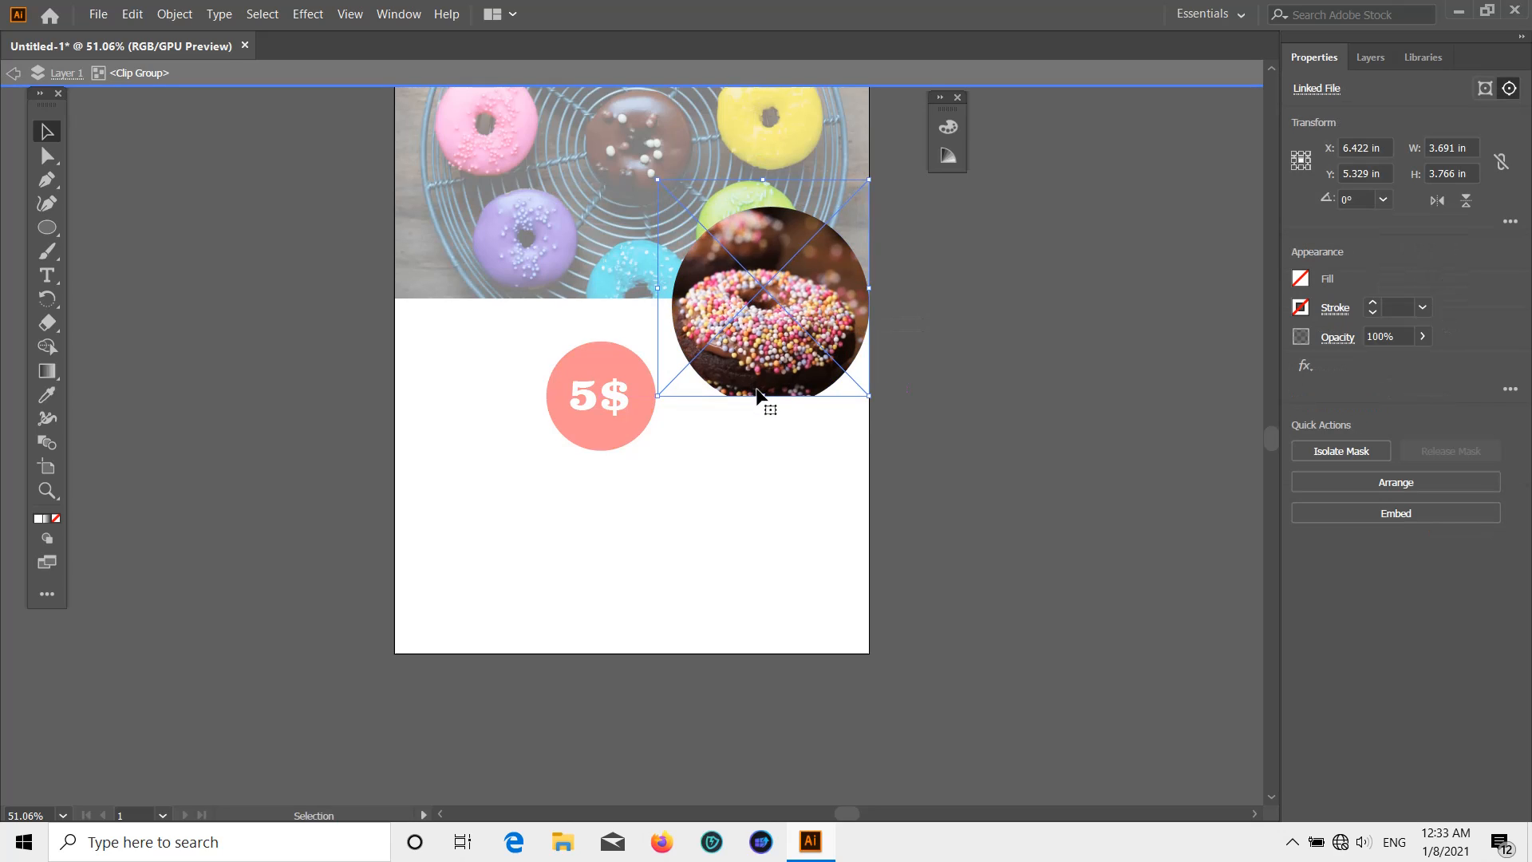
left_click_drag(763, 395, 763, 414)
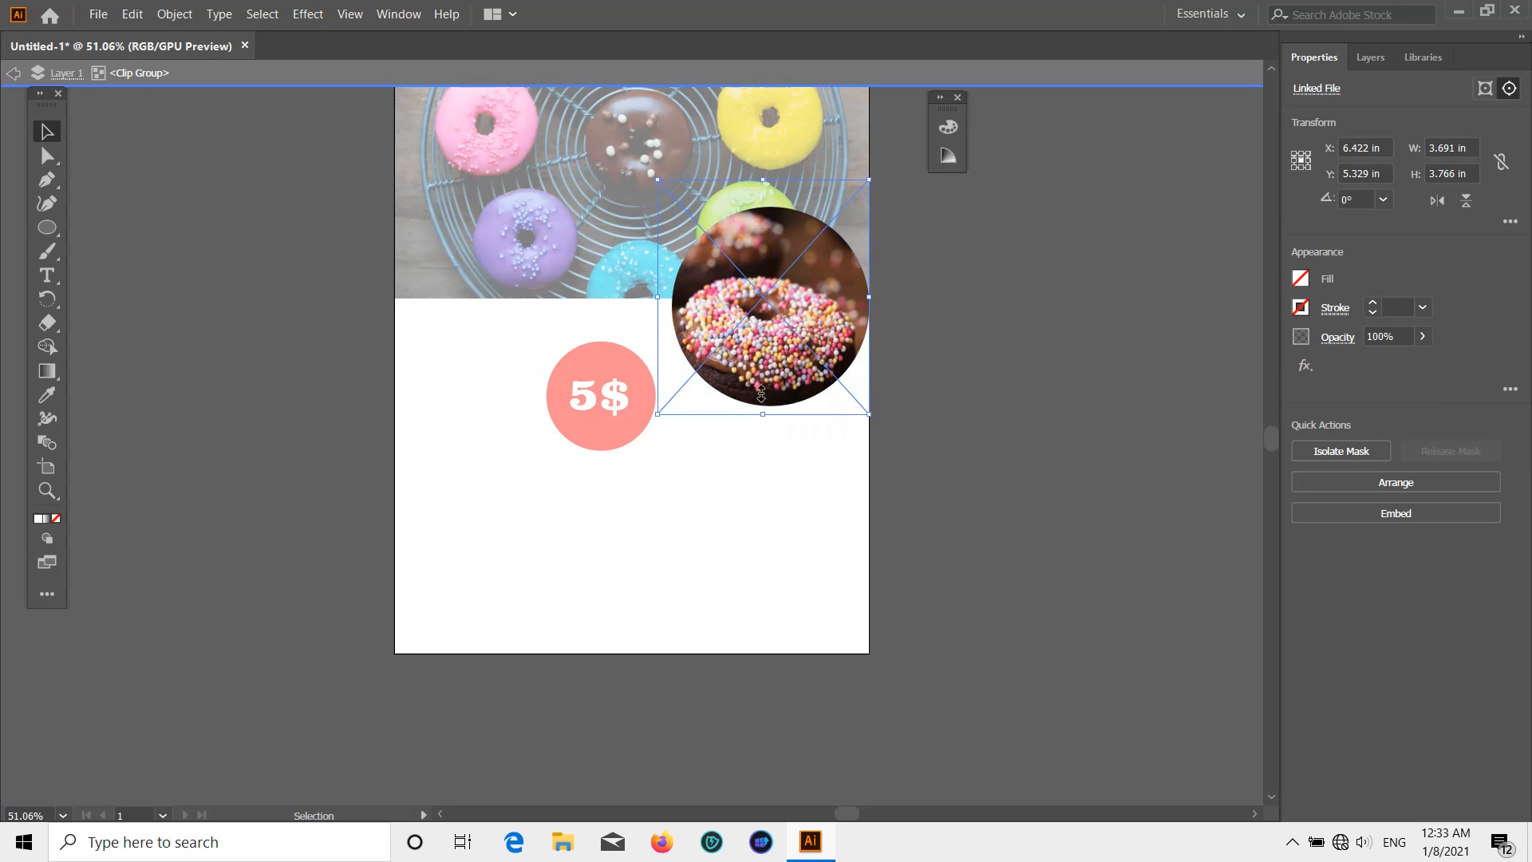
left_click(977, 282)
scroll(979, 282, "down", 1)
double_click(979, 279)
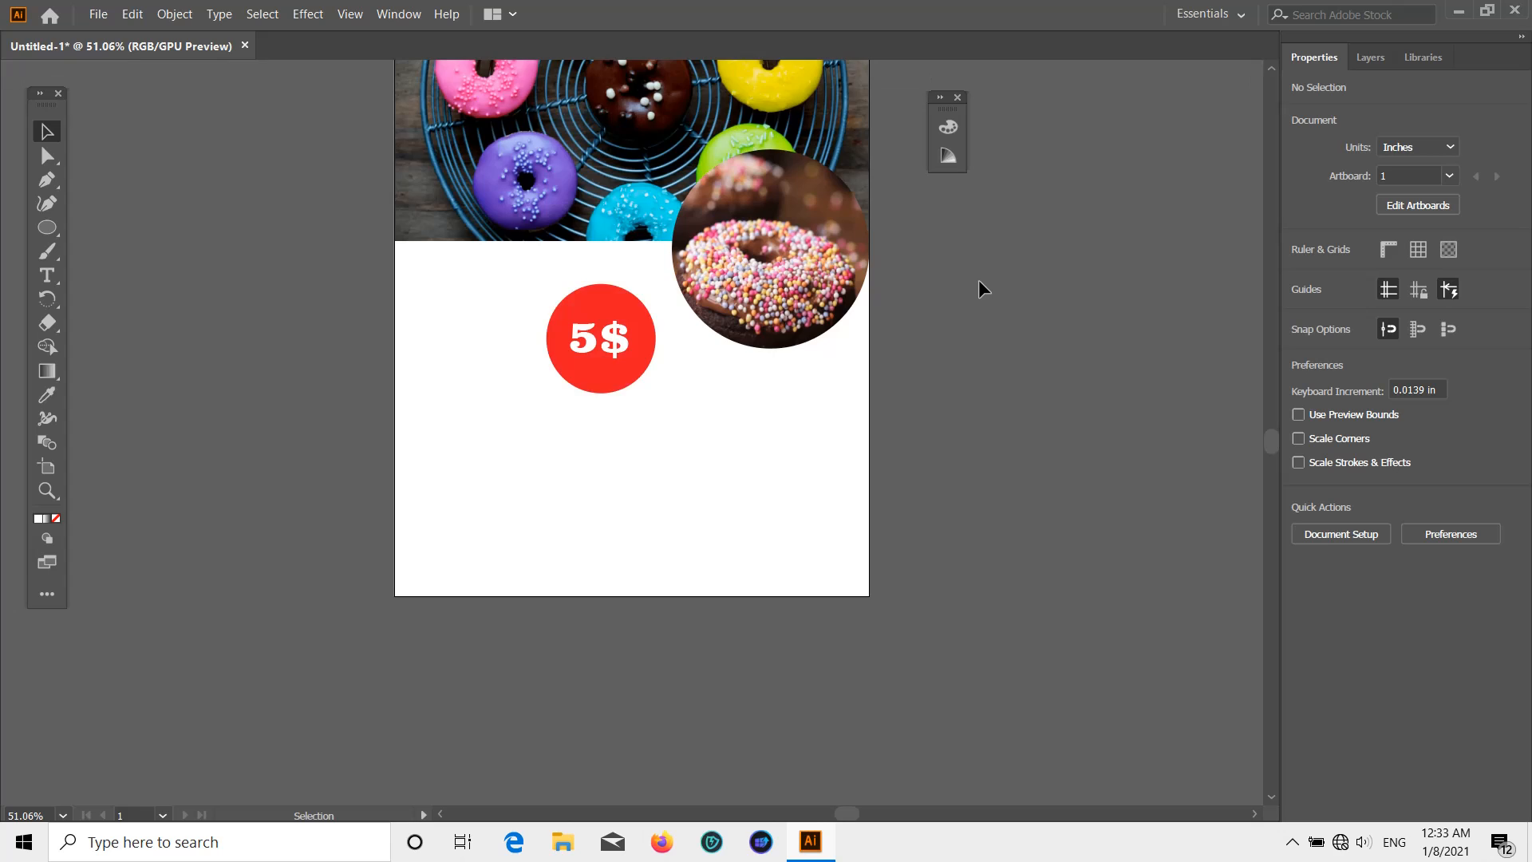
Move the 5$ badge to the round photo's lower left edge and bring it in front of the photo
scroll(955, 300, "up", 2)
left_click_drag(573, 449, 658, 444)
right_click(658, 449)
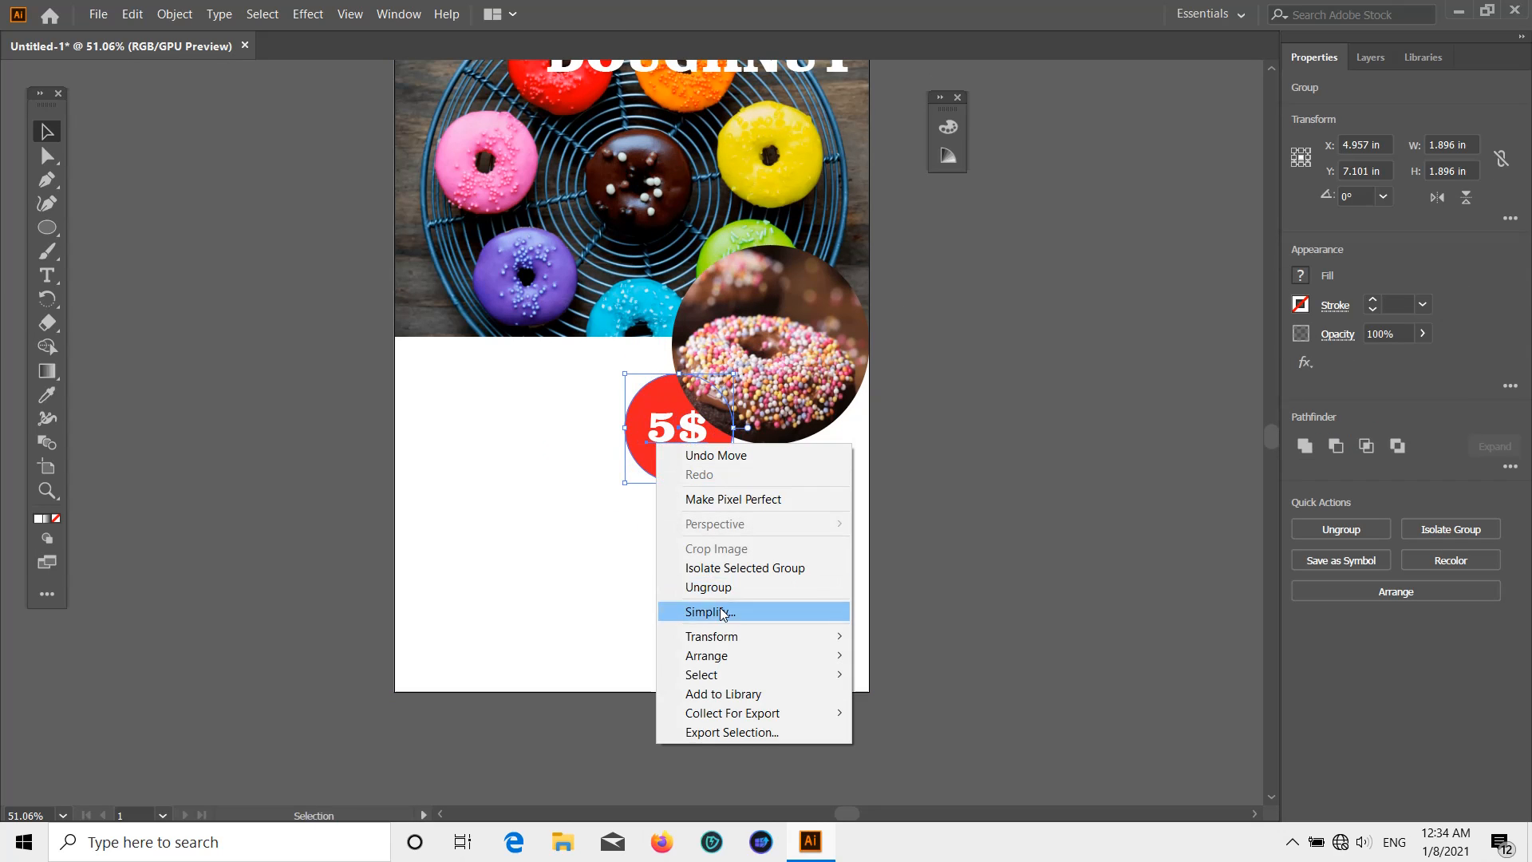
left_click(874, 655)
left_click(766, 519)
Reposition the 5$ badge so it overlaps the round photo's lower right edge, close to the page's right side
left_click_drag(717, 459, 847, 392)
left_click_drag(846, 392, 848, 457)
left_click_drag(848, 457, 829, 472)
left_click_drag(829, 472, 852, 488)
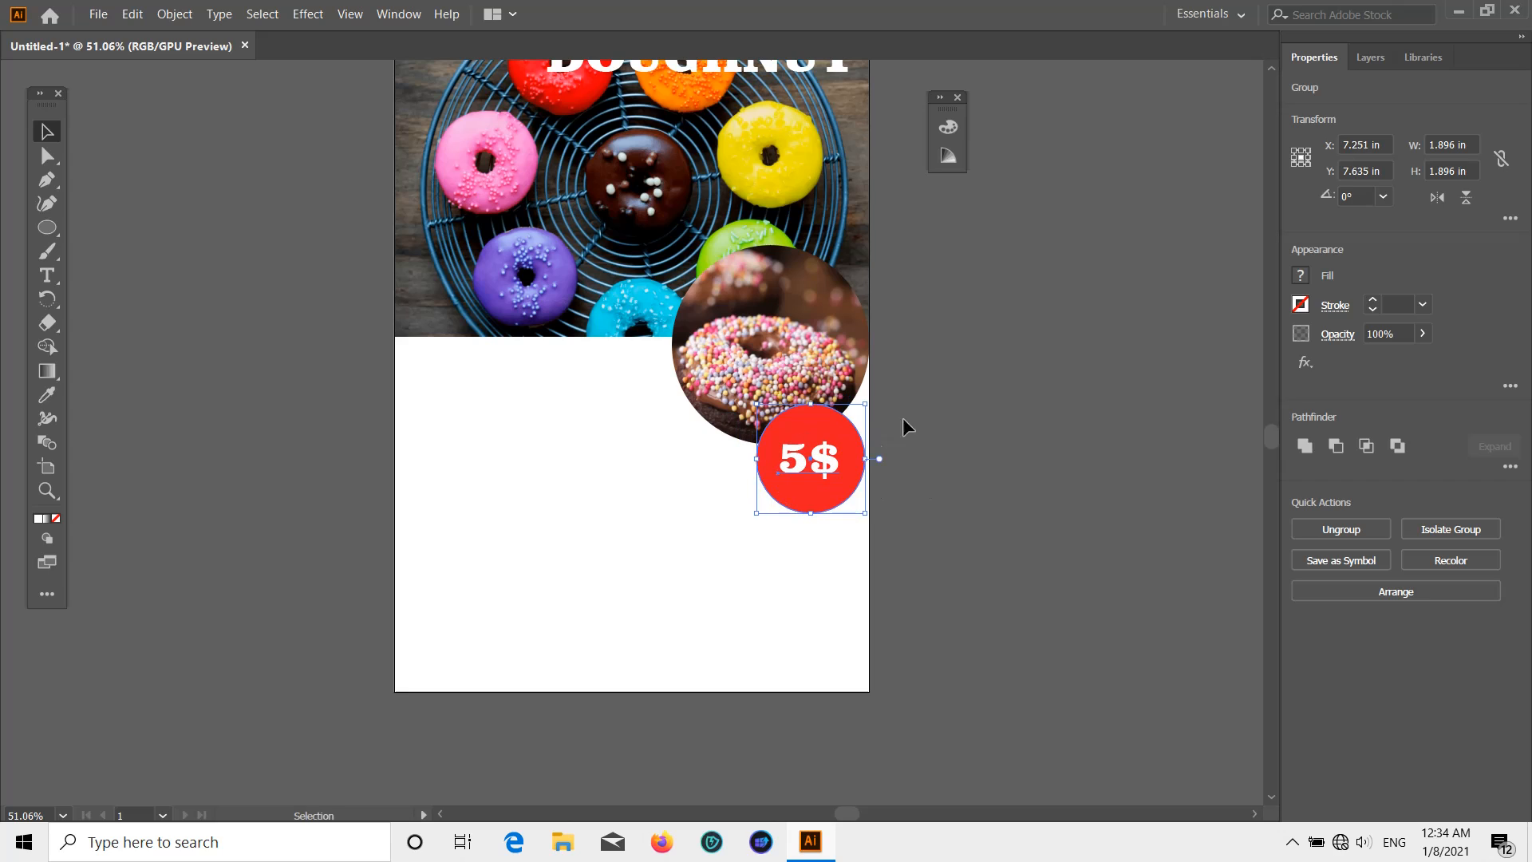
left_click(907, 423)
Add the text line "TASTE OUR FAMOUS DELICIOUSLY" at 18 pt in the white area just below the top photo
scroll(830, 272, "down", 1)
scroll(814, 263, "up", 3)
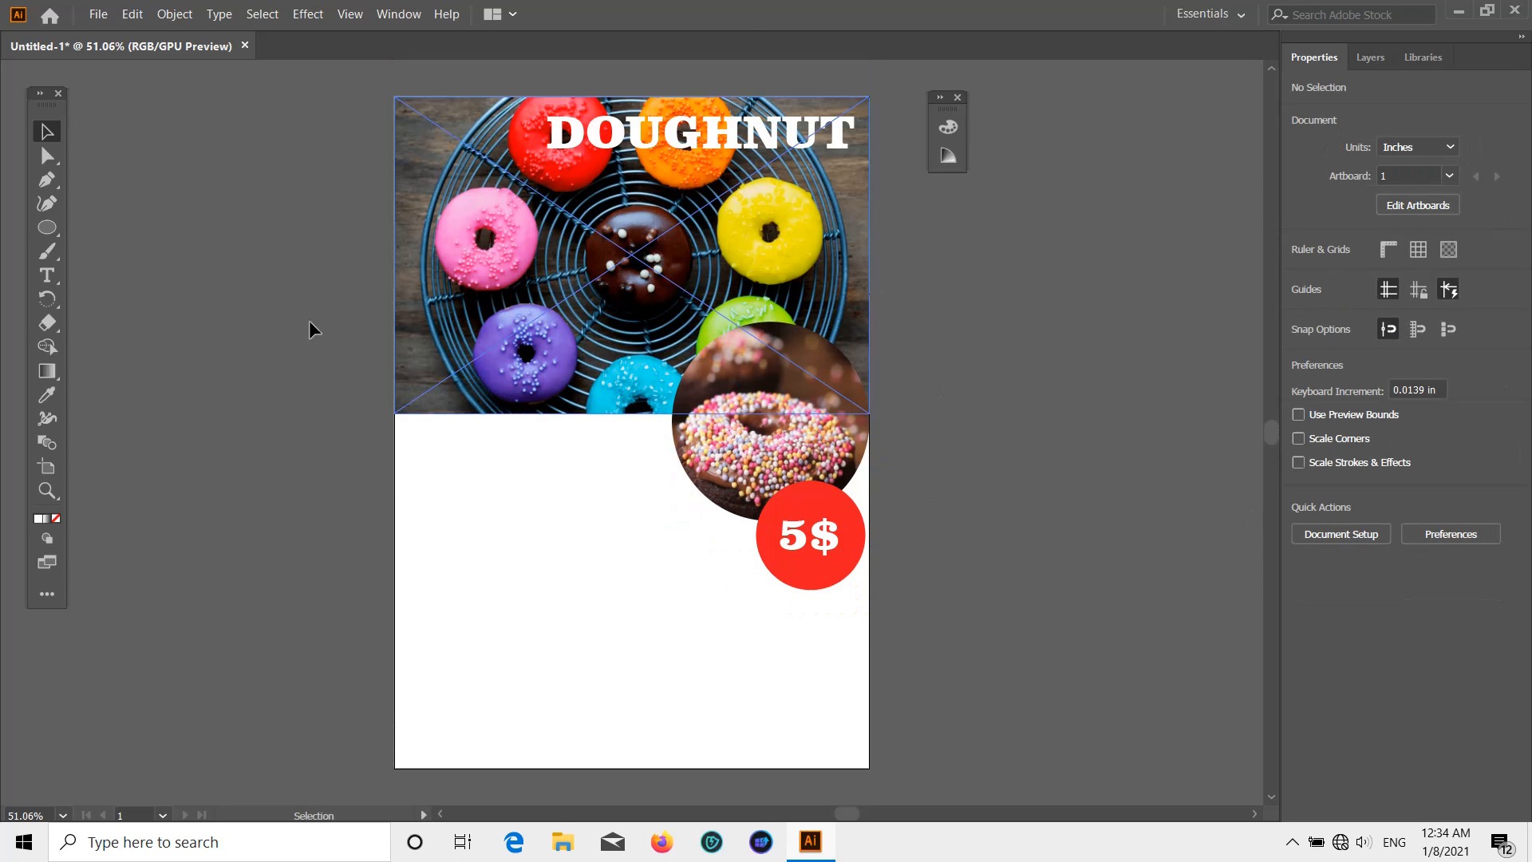
scroll(394, 342, "down", 1)
left_click(422, 391)
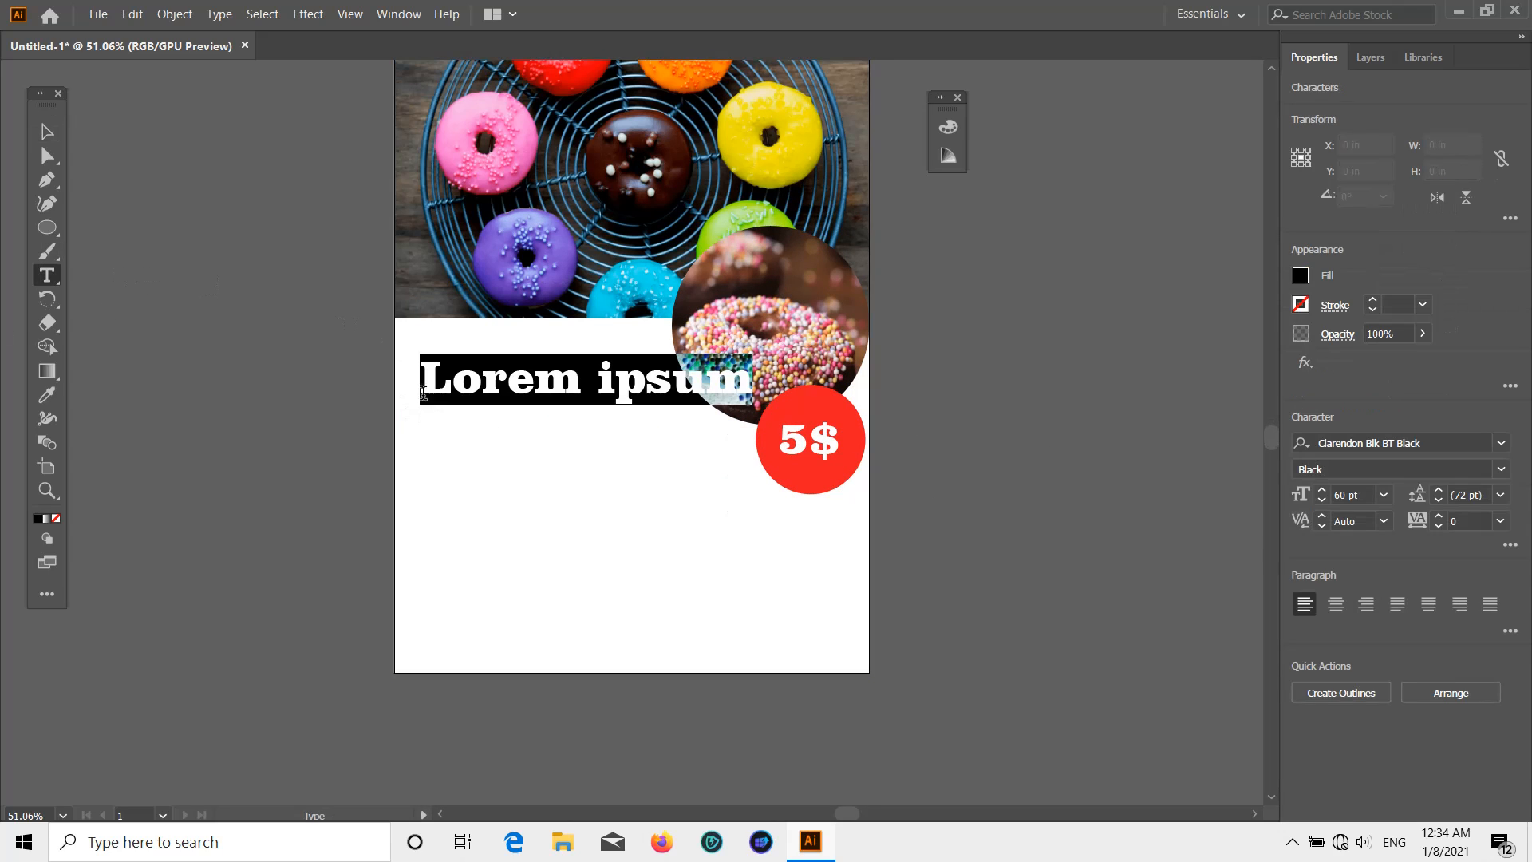
left_click(1384, 496)
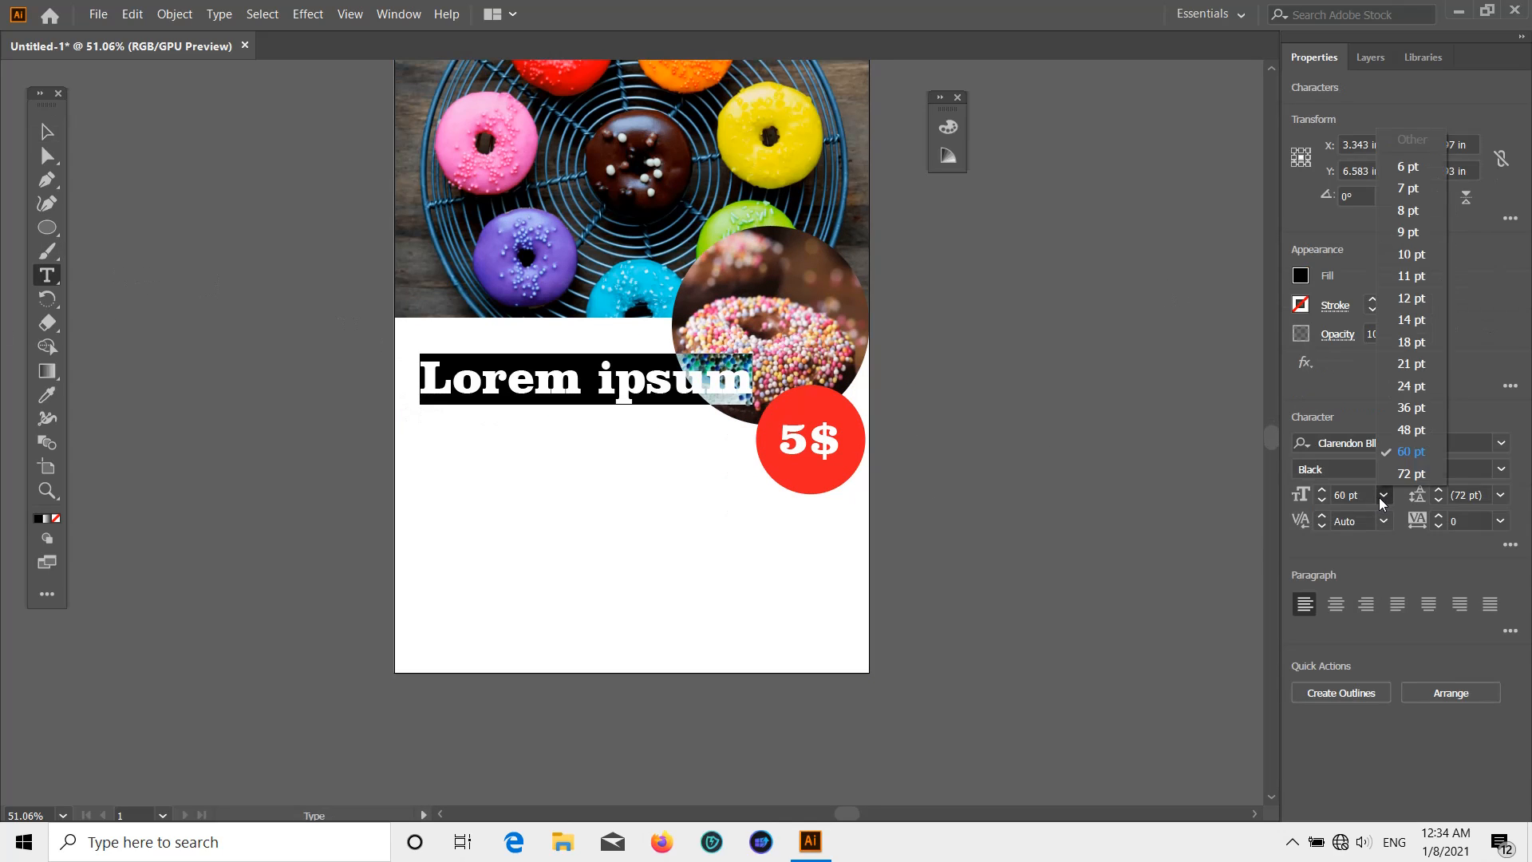
left_click(1413, 342)
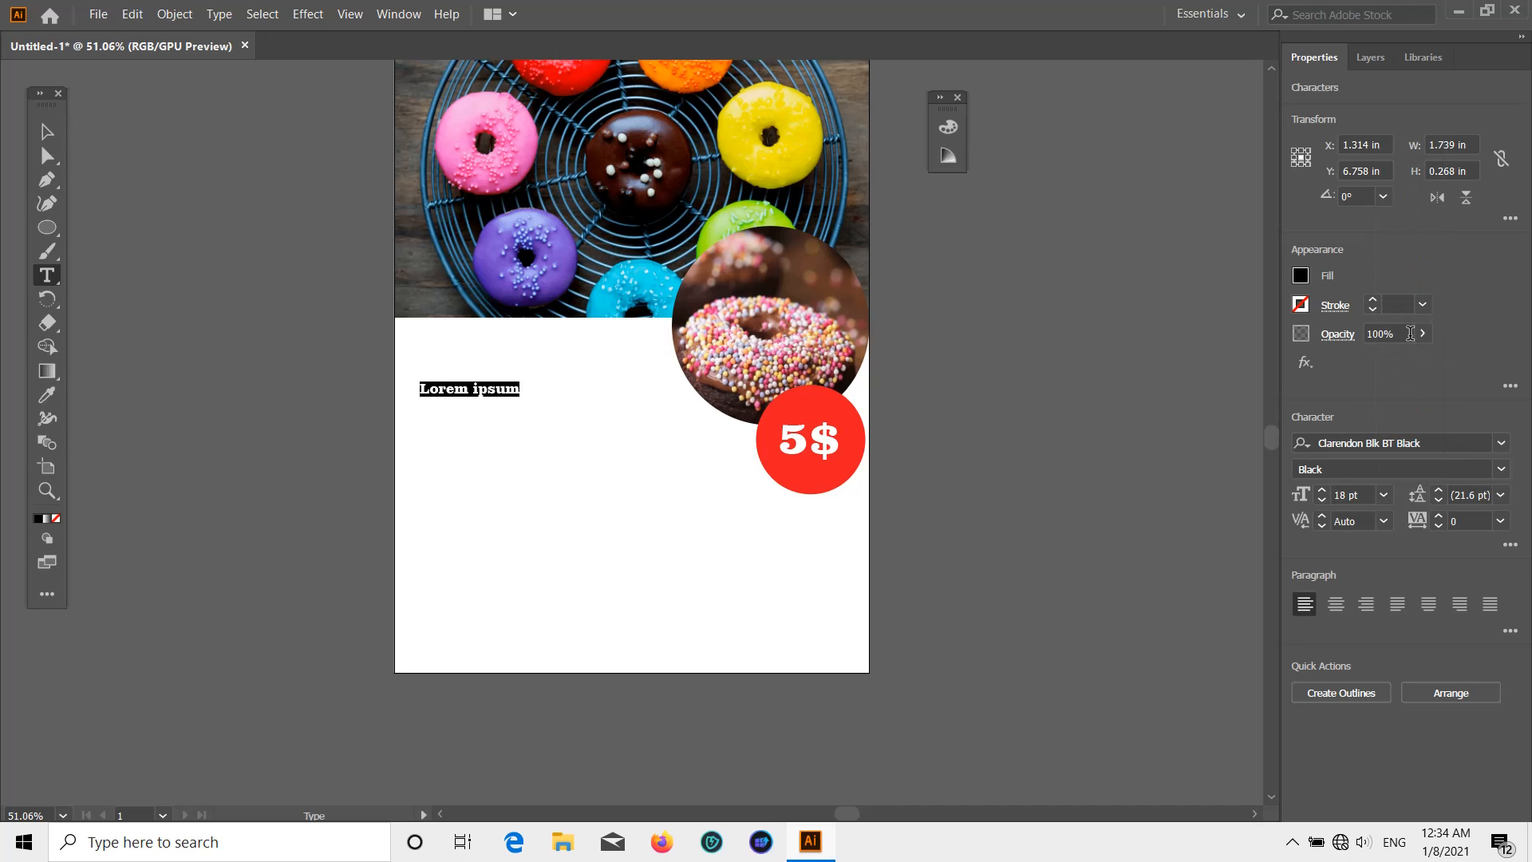
key("BackSpace")
type("TASTE OUR FAMOUS DELICIOUSLY")
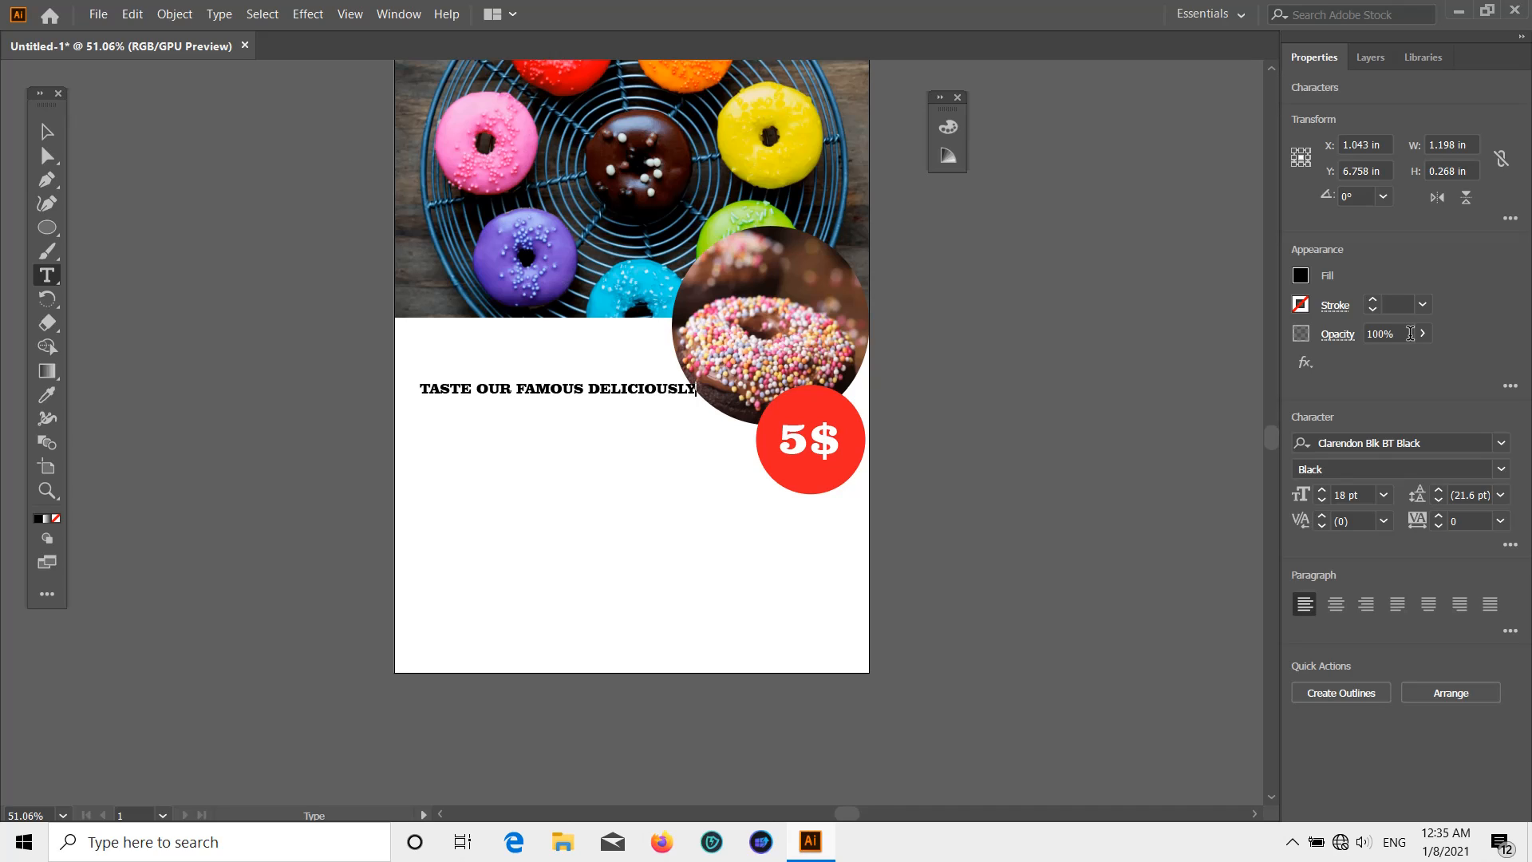
Set the tagline's font to Comic Sans MS Bold and its tracking to 200
left_click(35, 137)
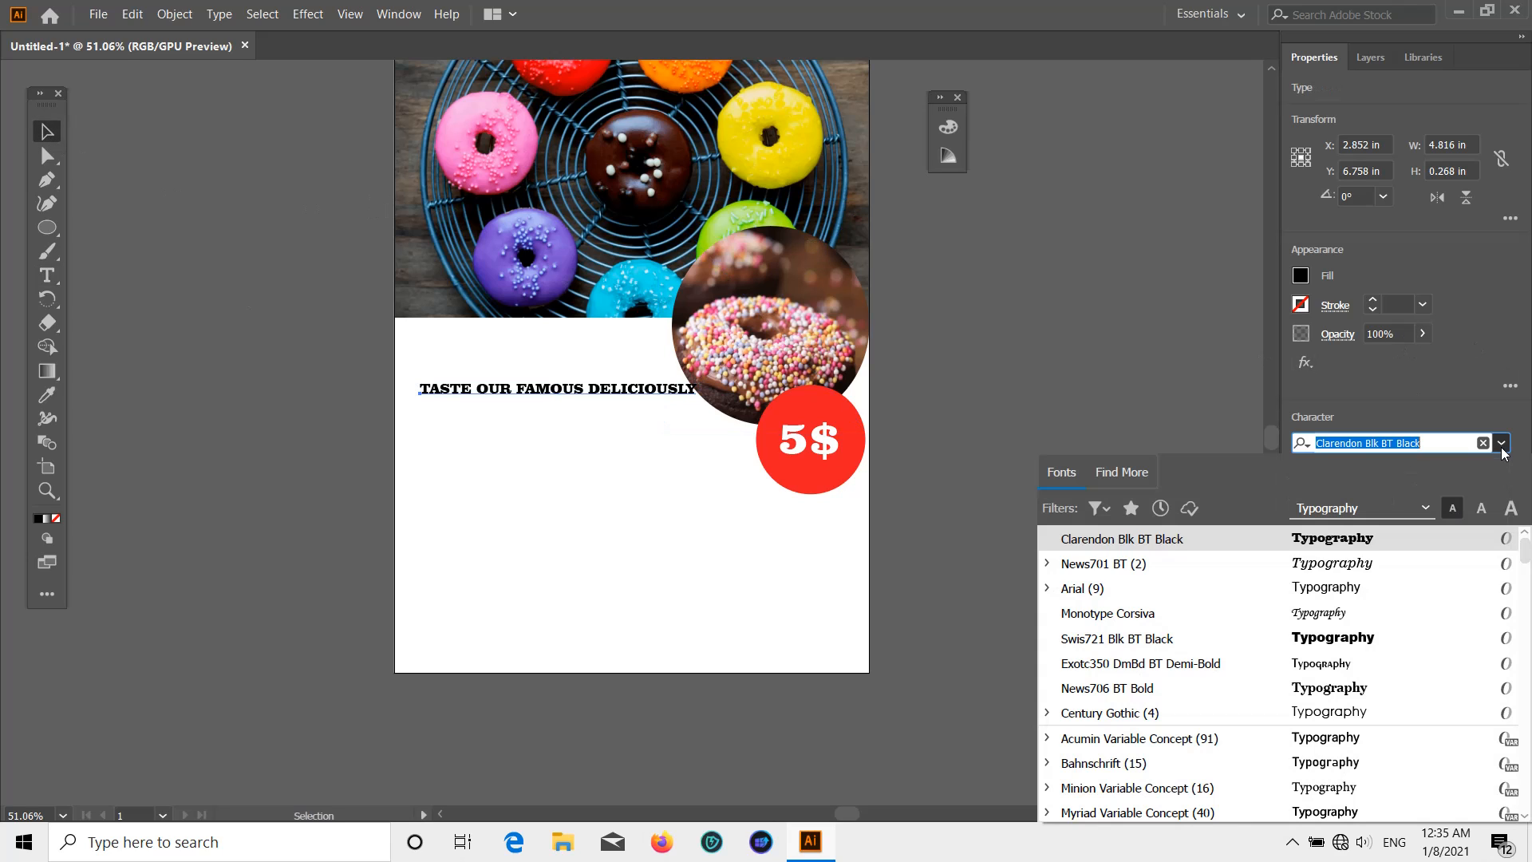
left_click(1501, 443)
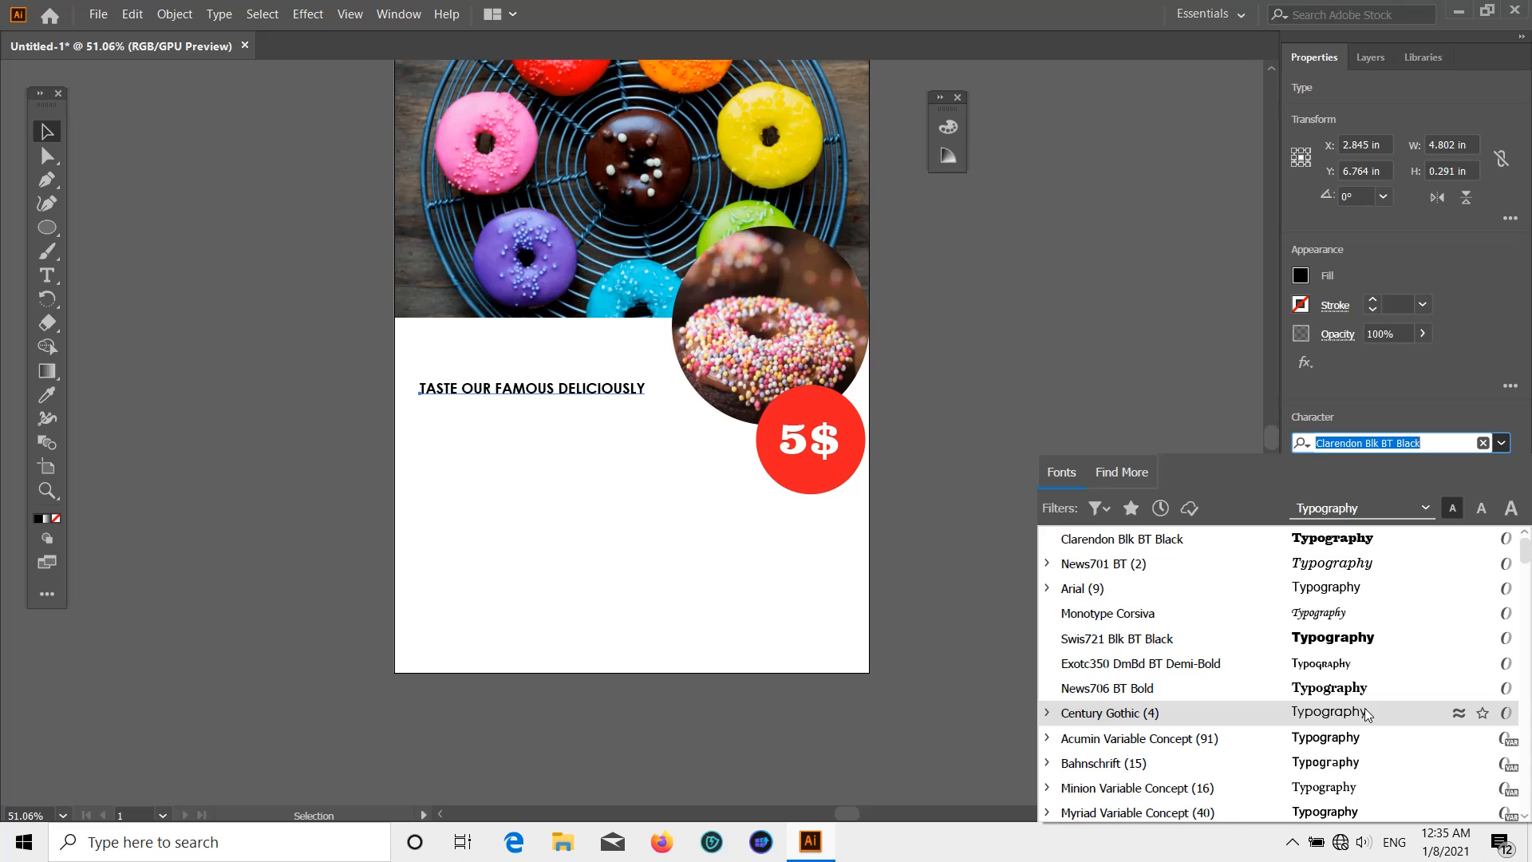
scroll(1371, 734, "down", 6)
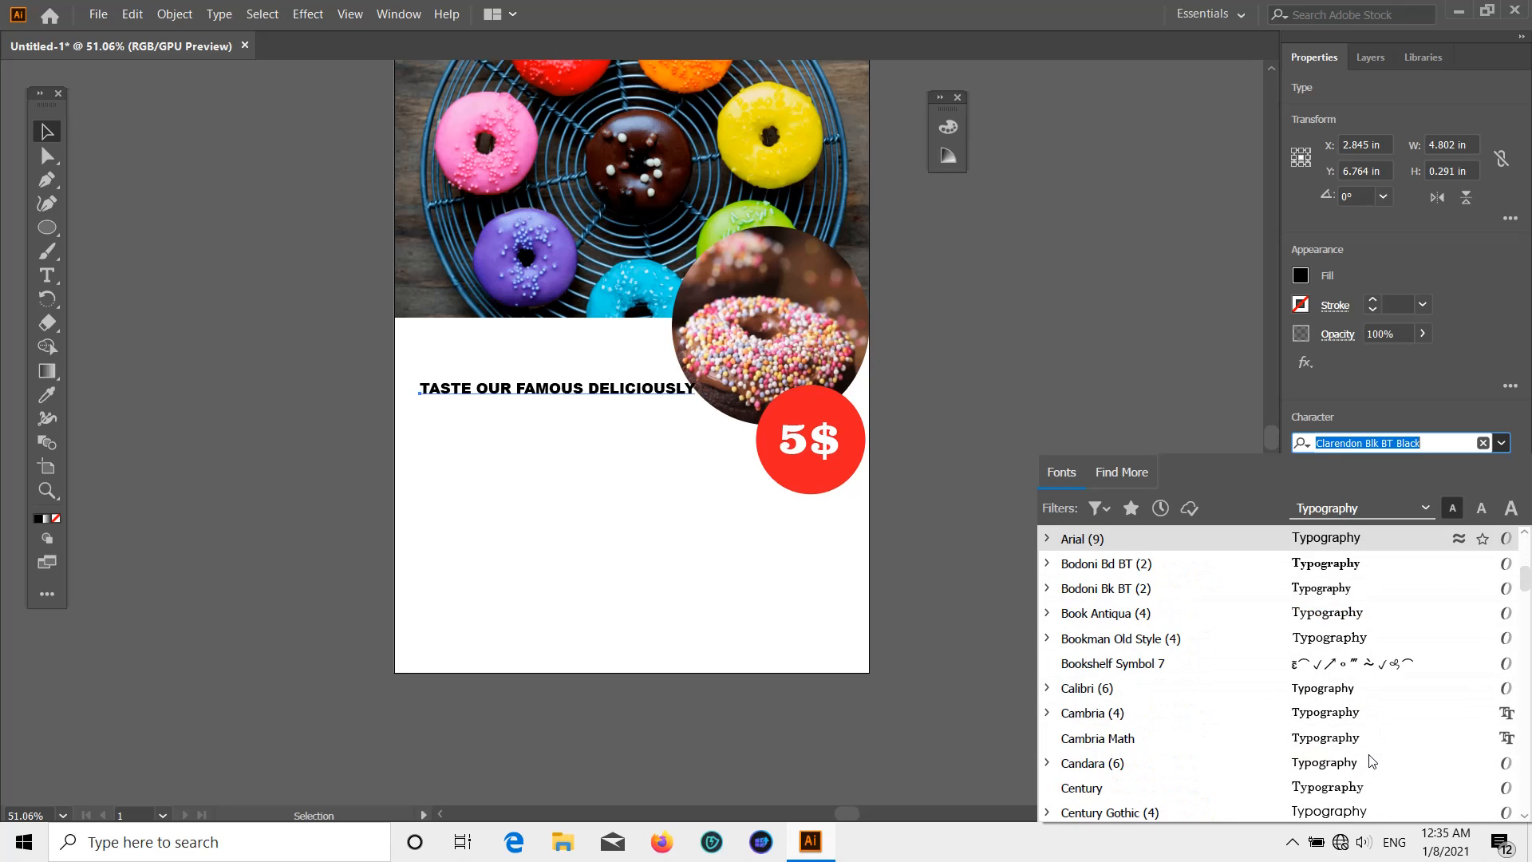
scroll(1371, 760, "down", 4)
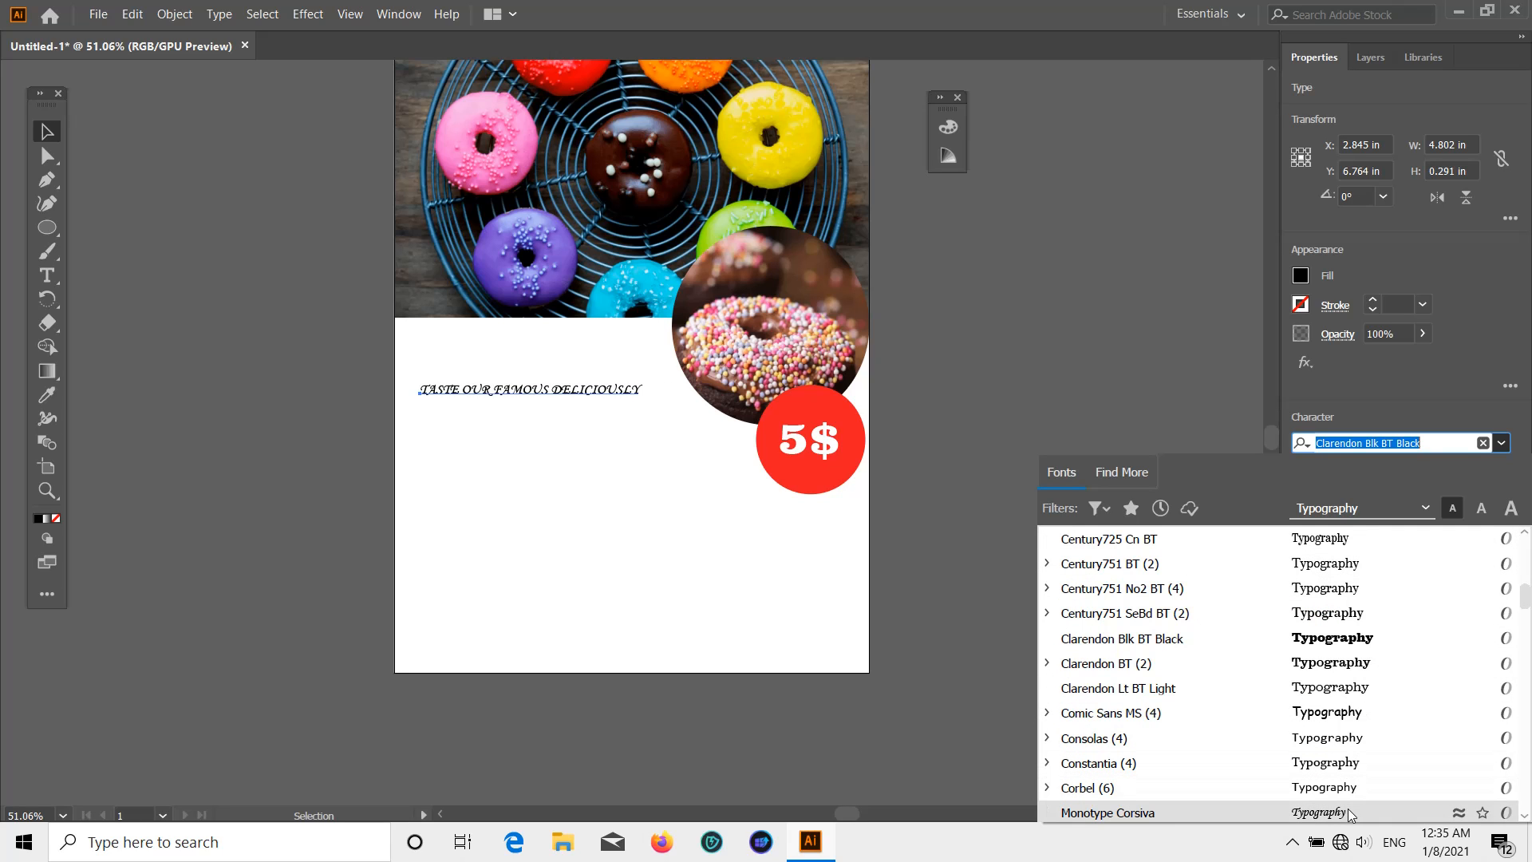
scroll(1349, 812, "down", 2)
left_click(1347, 567)
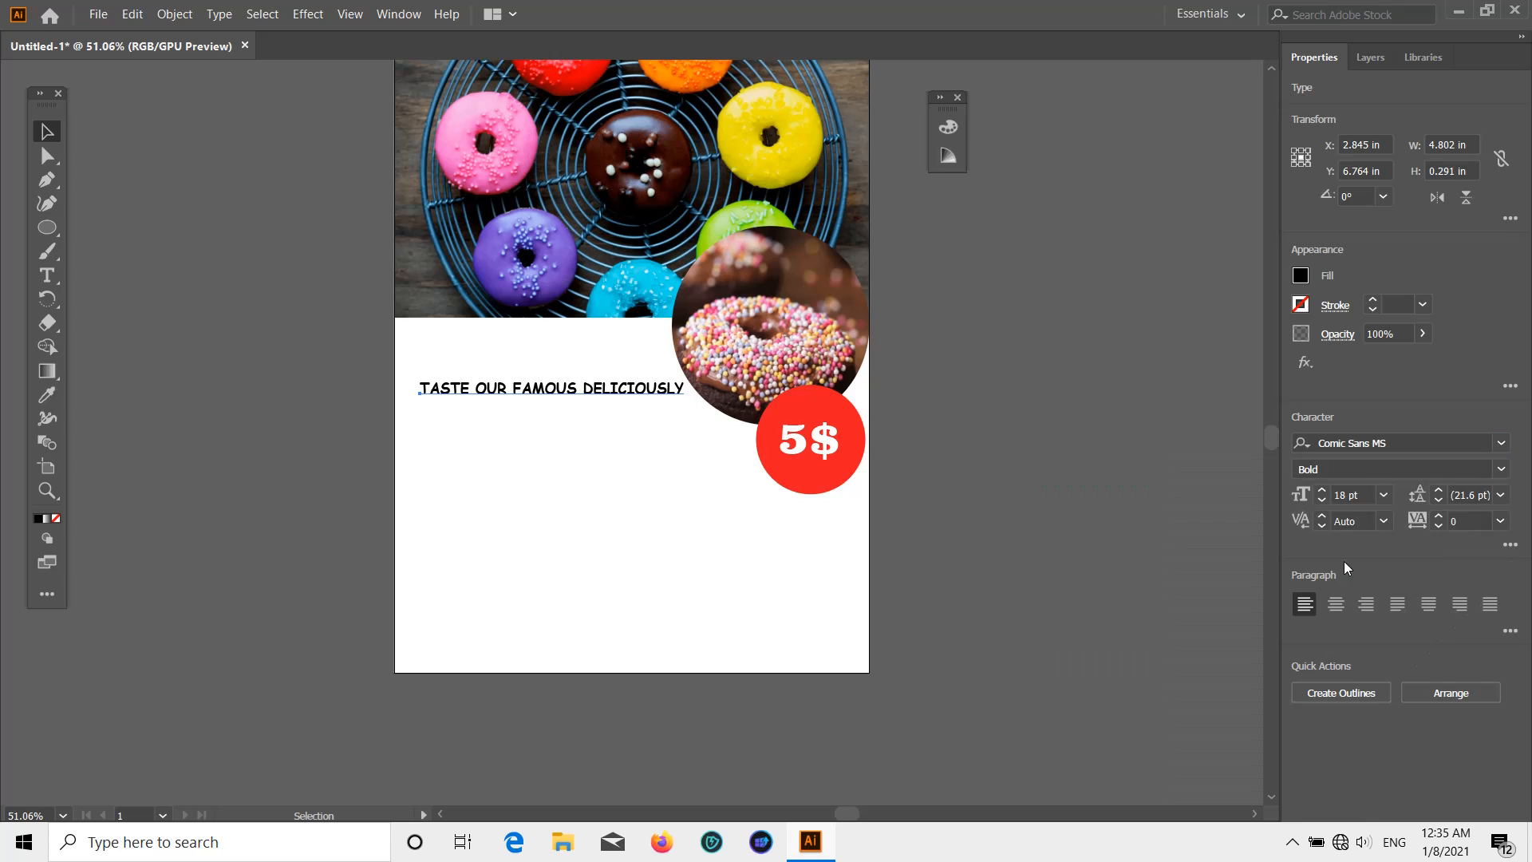
left_click(1500, 520)
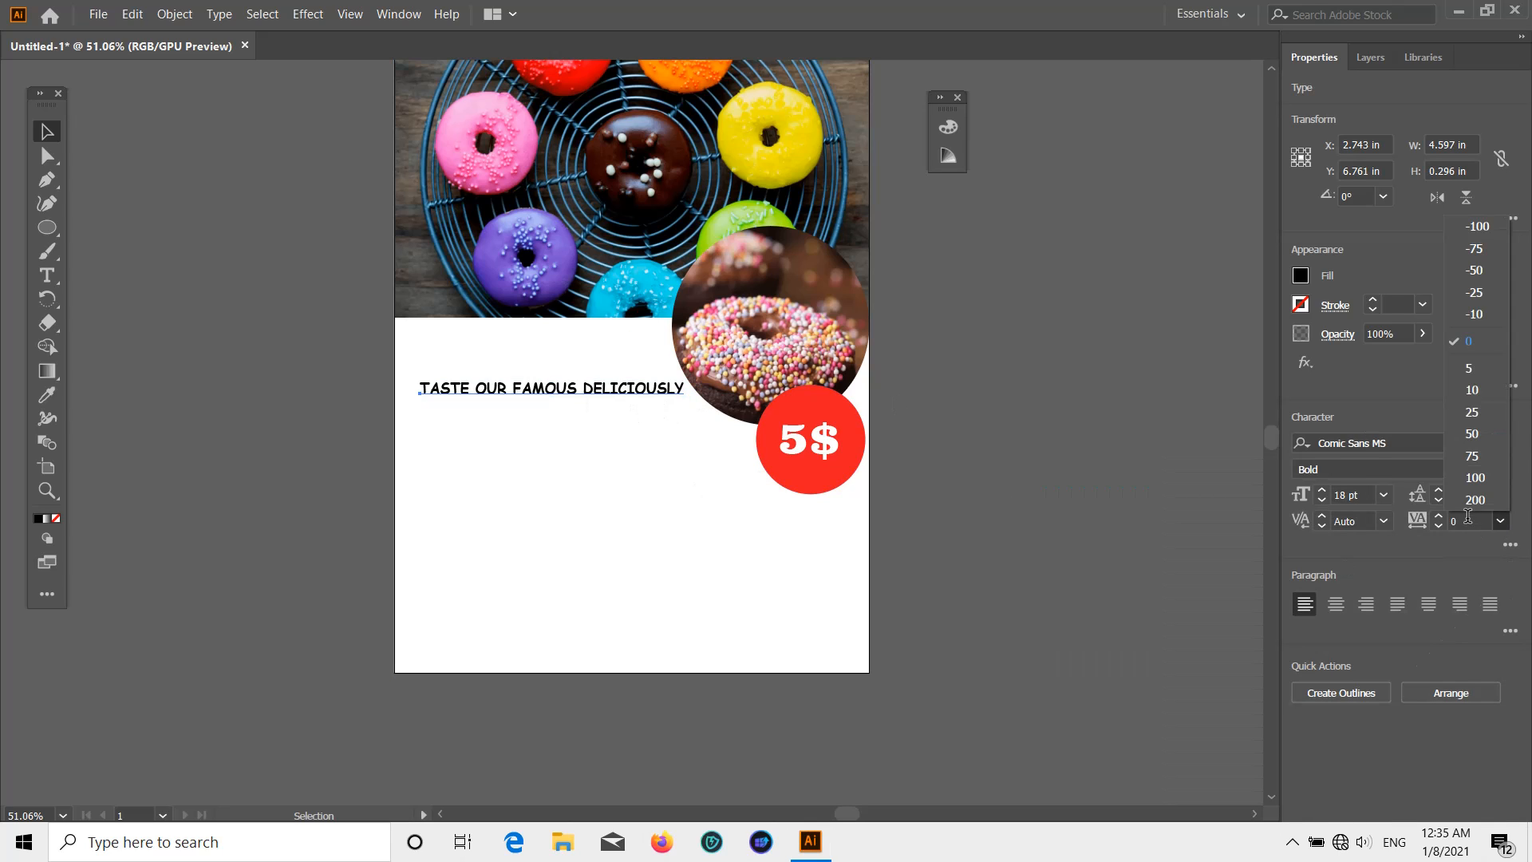
left_click(1475, 500)
Move the tagline up to the page's left edge and break it before DELICIOUSLY into two lines
left_click_drag(596, 389, 571, 365)
key("t")
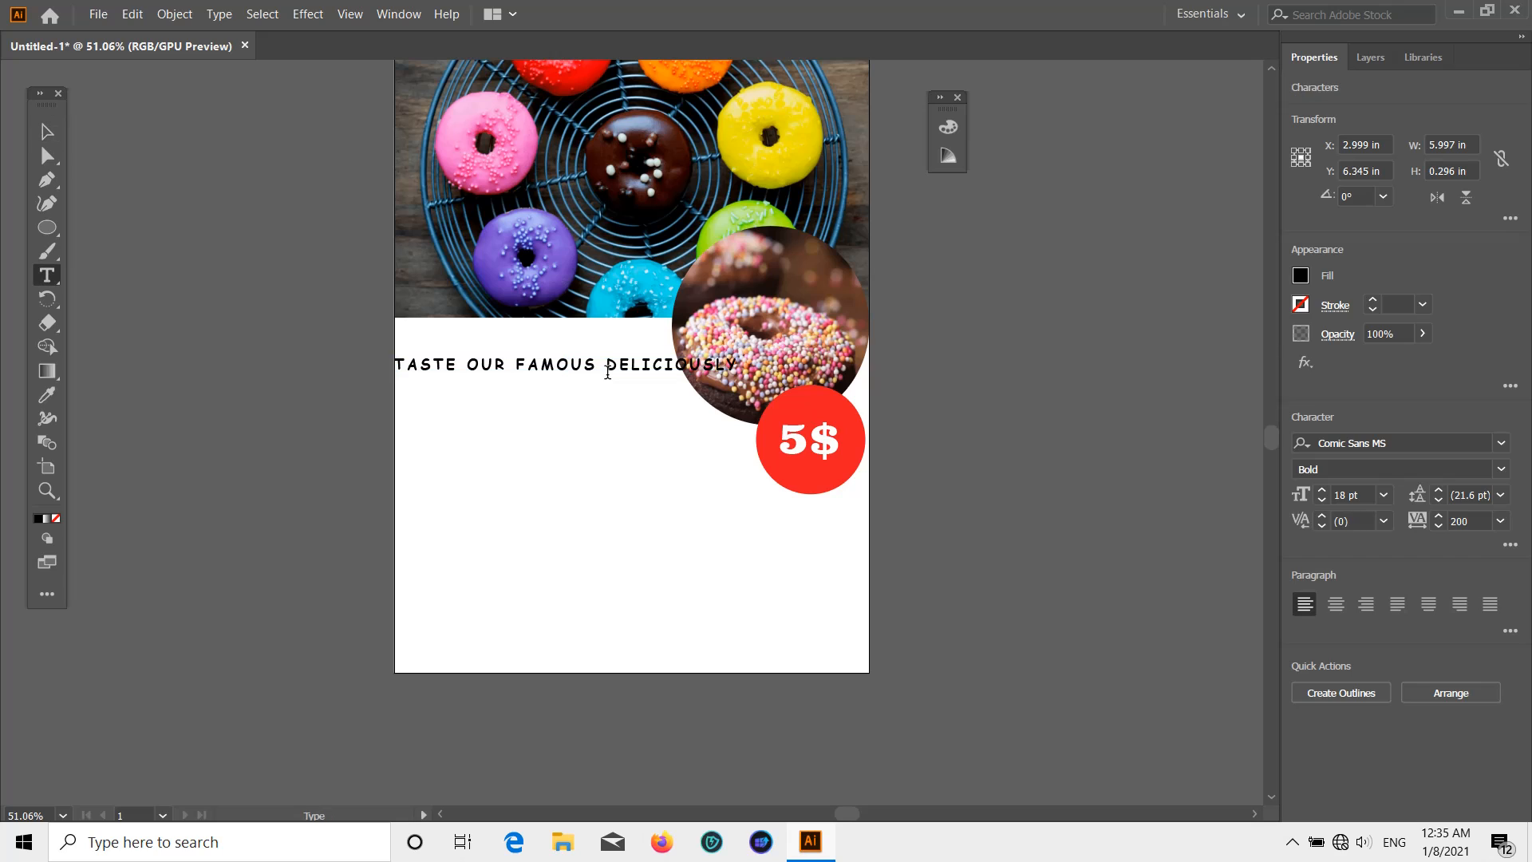
left_click(608, 365)
key("BackSpace")
key("Return")
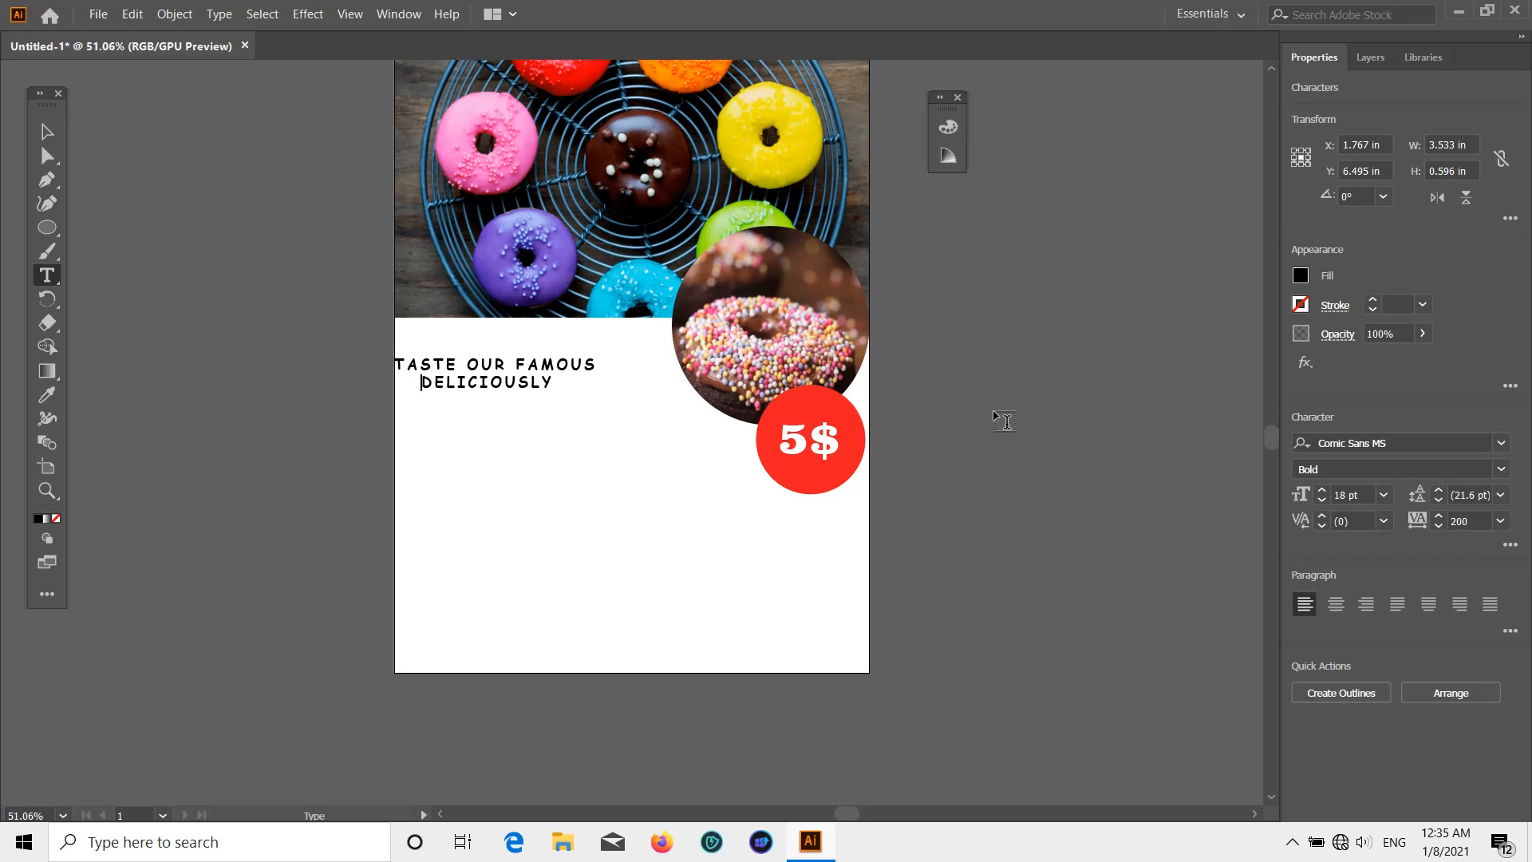
Enlarge the two-line tagline to about 26.5 pt and place it close beneath the top photo
left_click(45, 131)
left_click_drag(537, 376, 704, 393)
left_click_drag(604, 360, 605, 356)
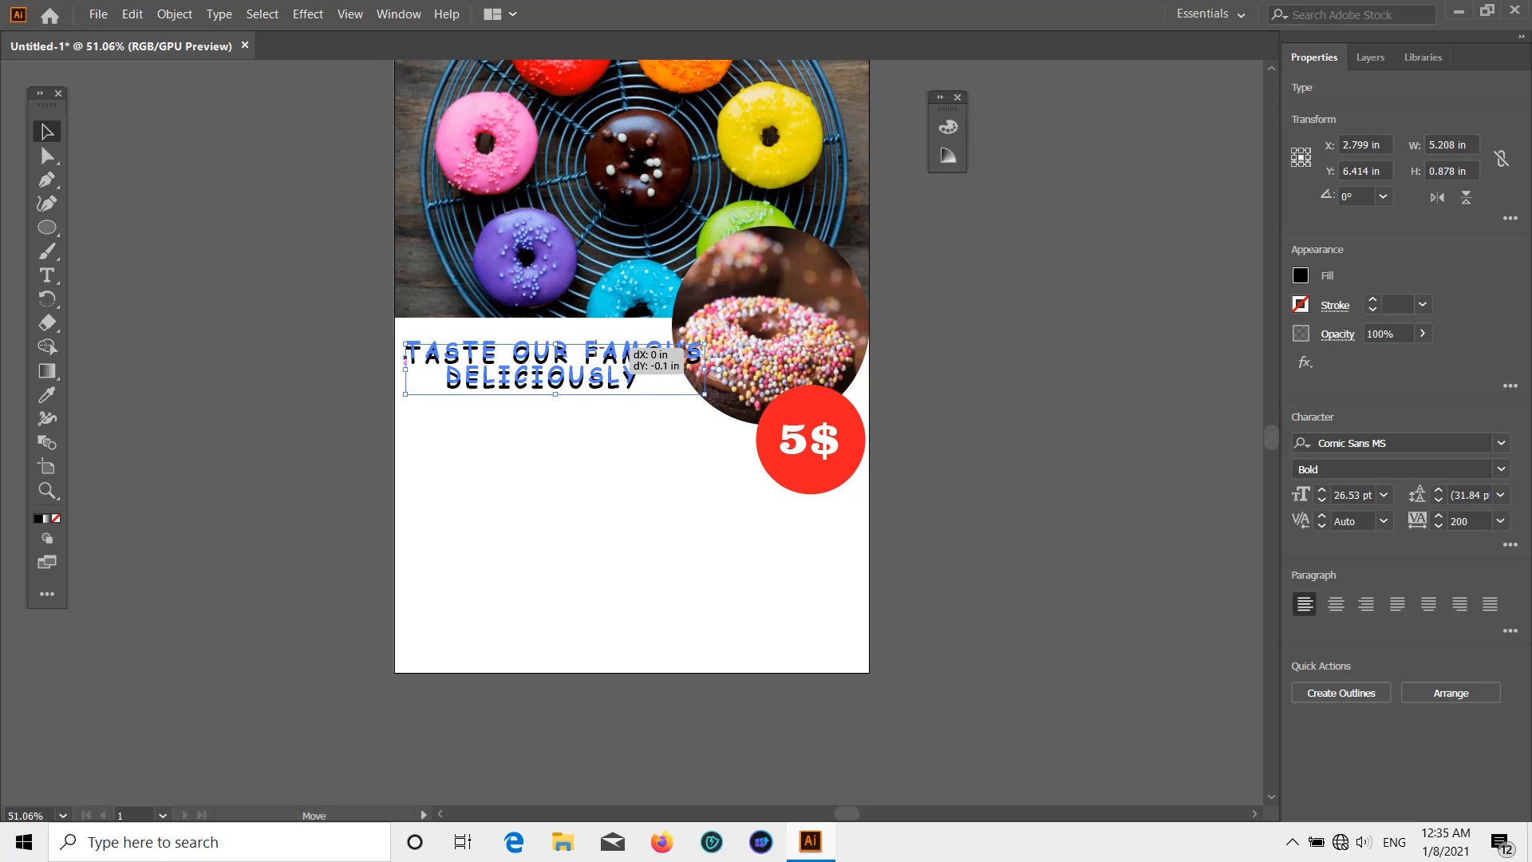
left_click(626, 448)
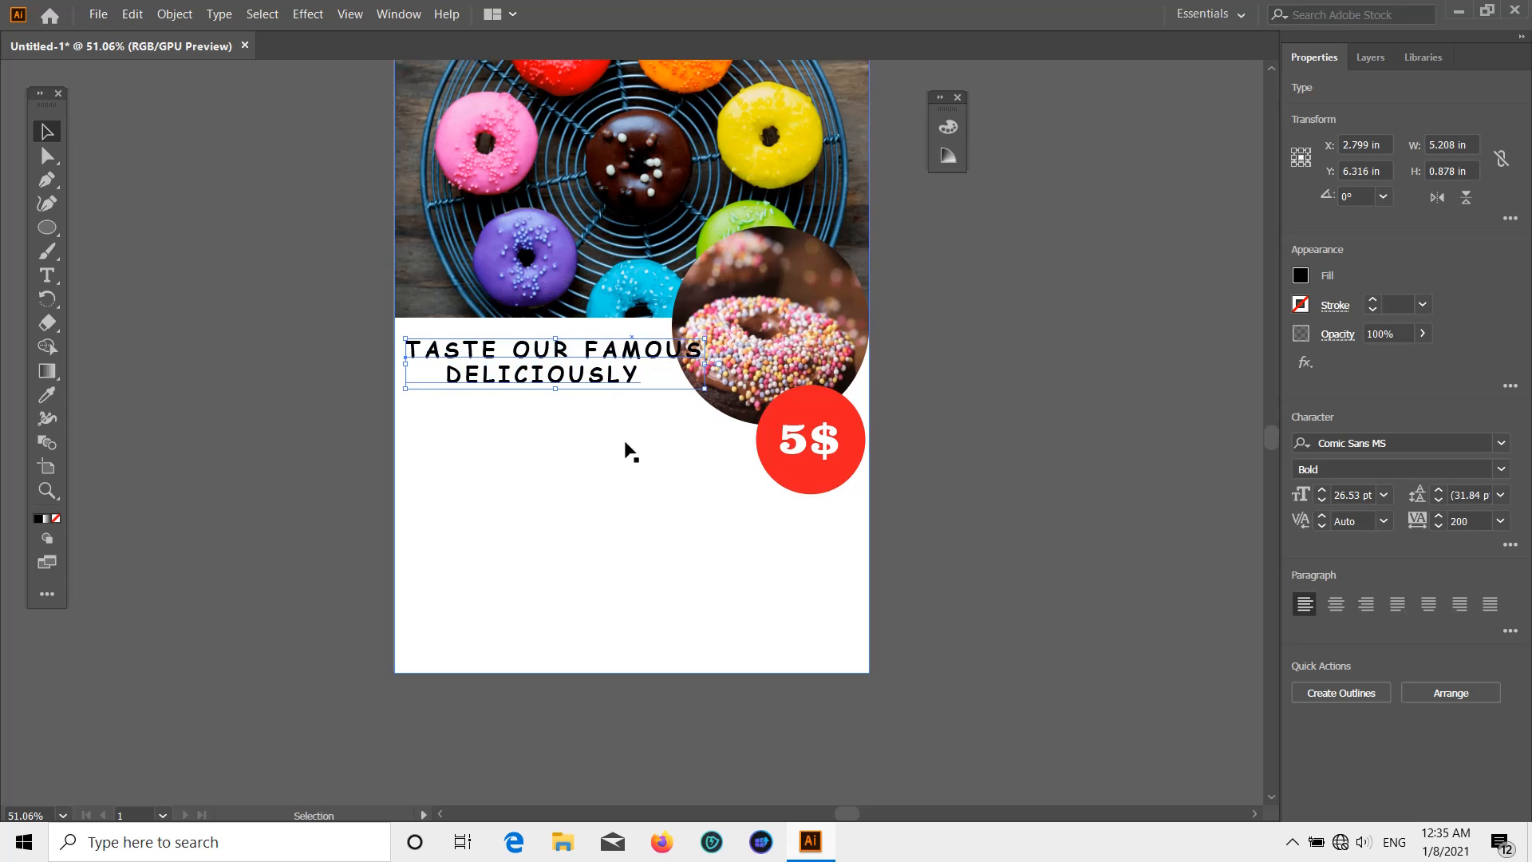
Narrow the tagline so it ends at the round photo's left edge, and adjust its position slightly
left_click(565, 376)
left_click_drag(708, 362, 678, 363)
left_click(1046, 317)
left_click_drag(572, 354, 547, 396)
left_click(1008, 392)
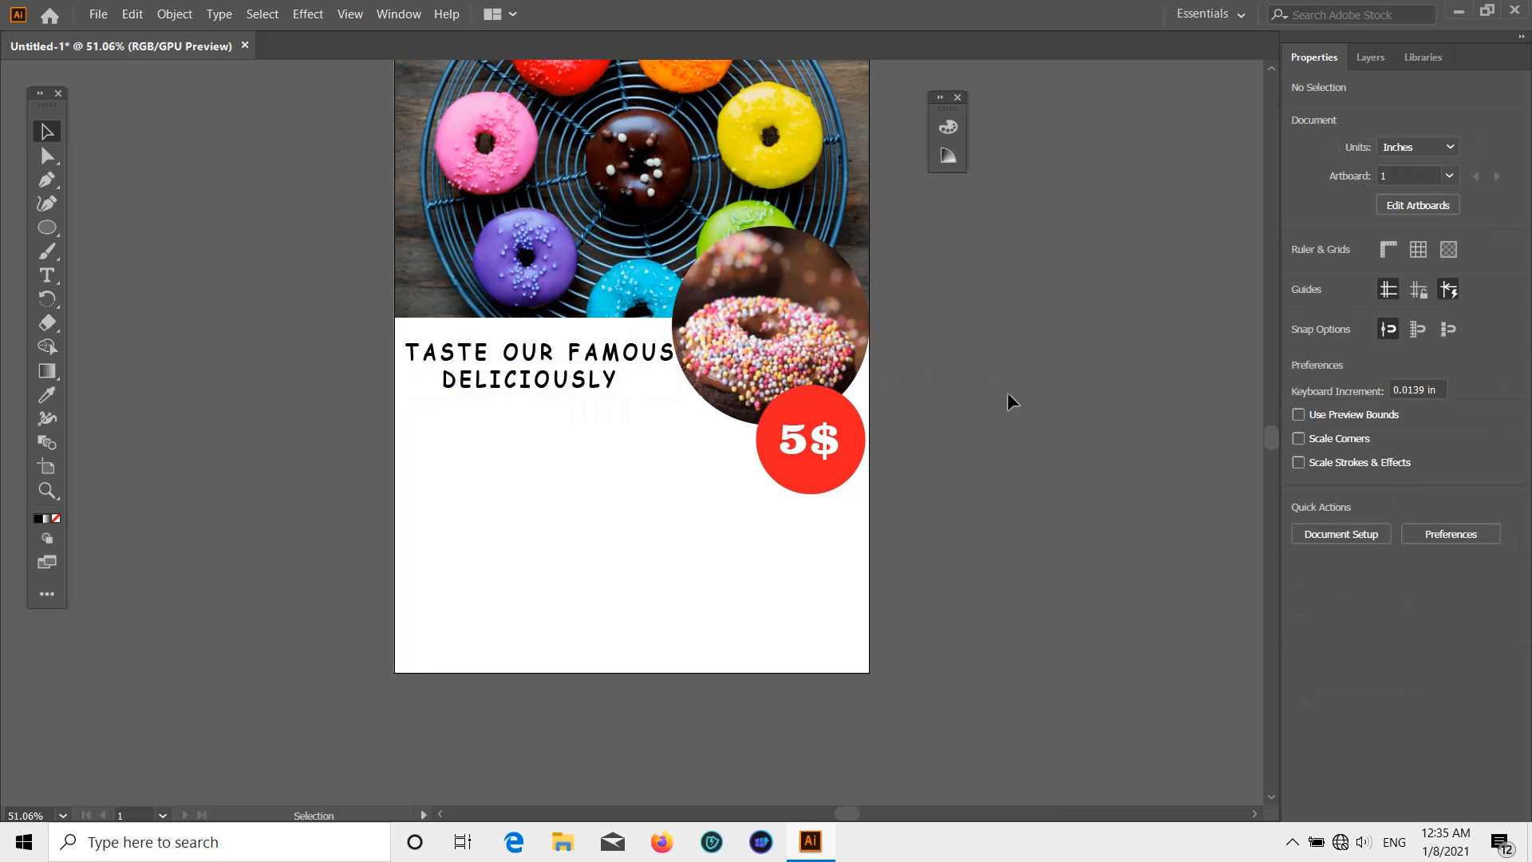
Draw a line about 4.7 in long beneath the tagline and give it a black 3 pt stroke
scroll(998, 397, "down", 2)
left_click(47, 227)
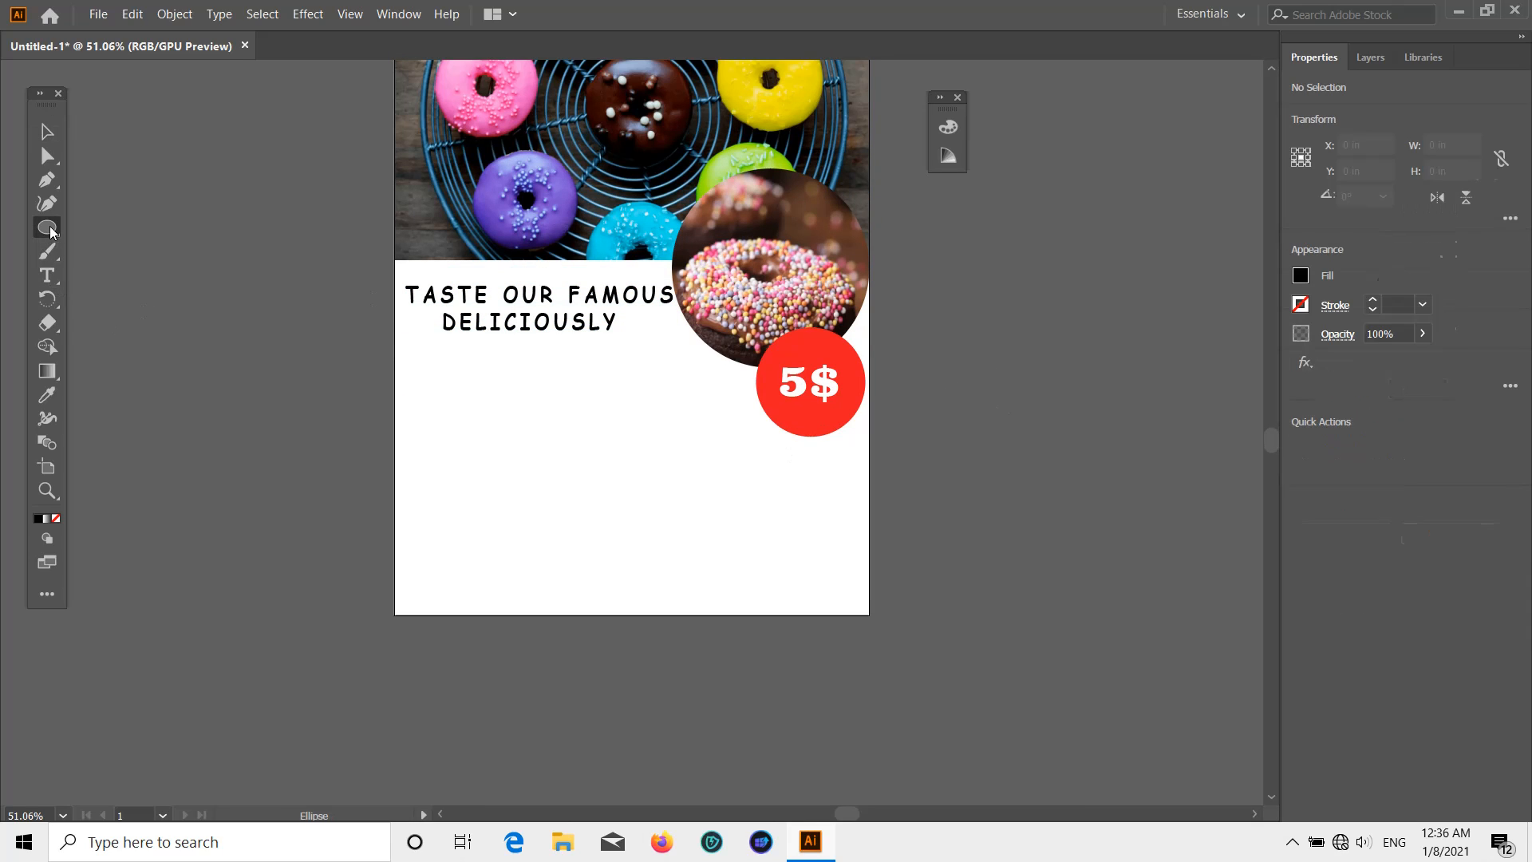
left_click(152, 323)
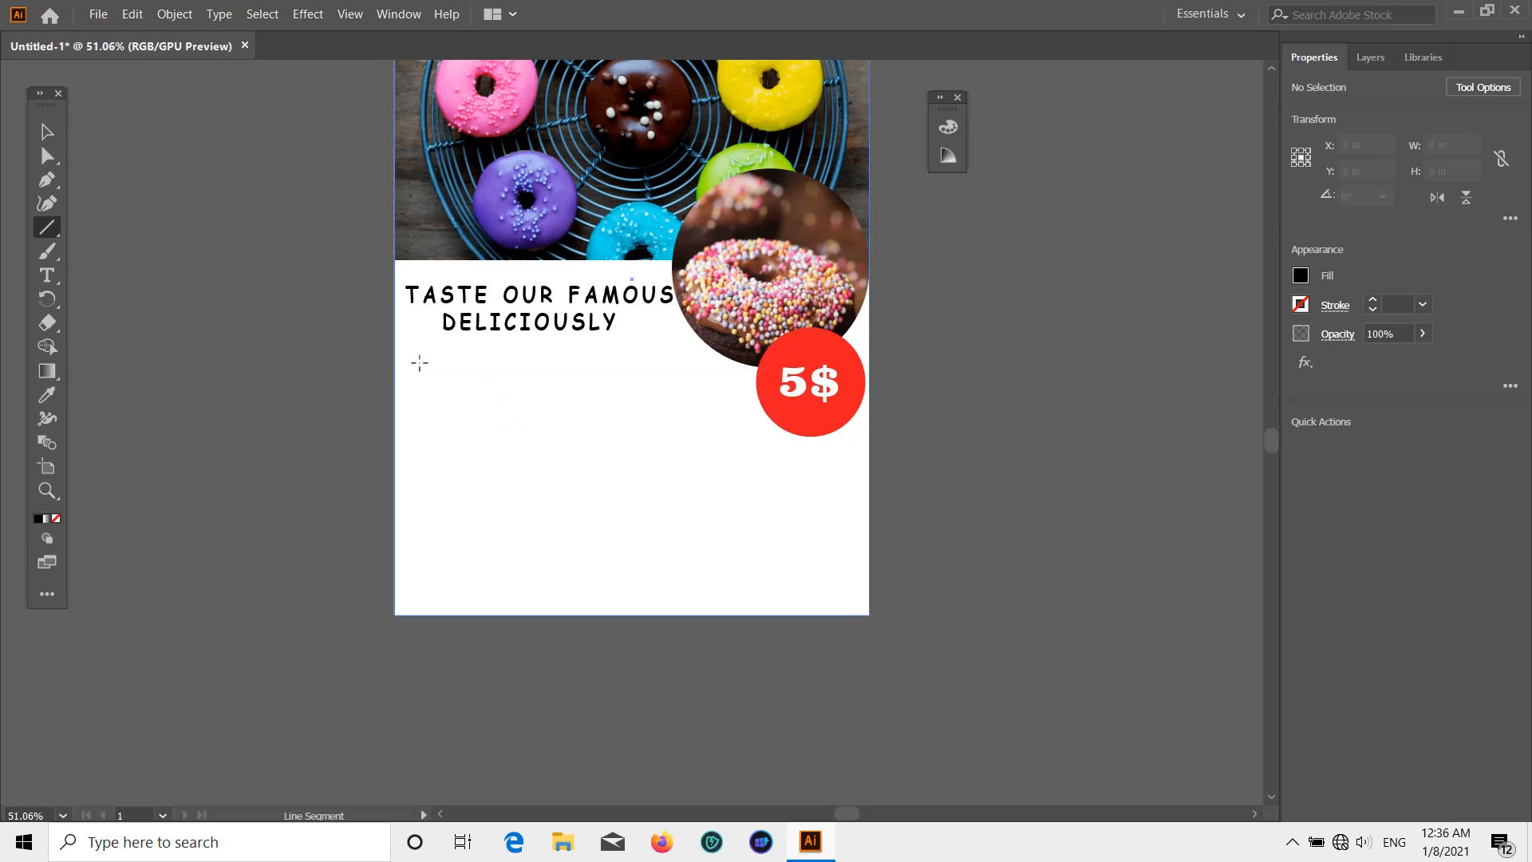
left_click_drag(406, 363, 677, 368)
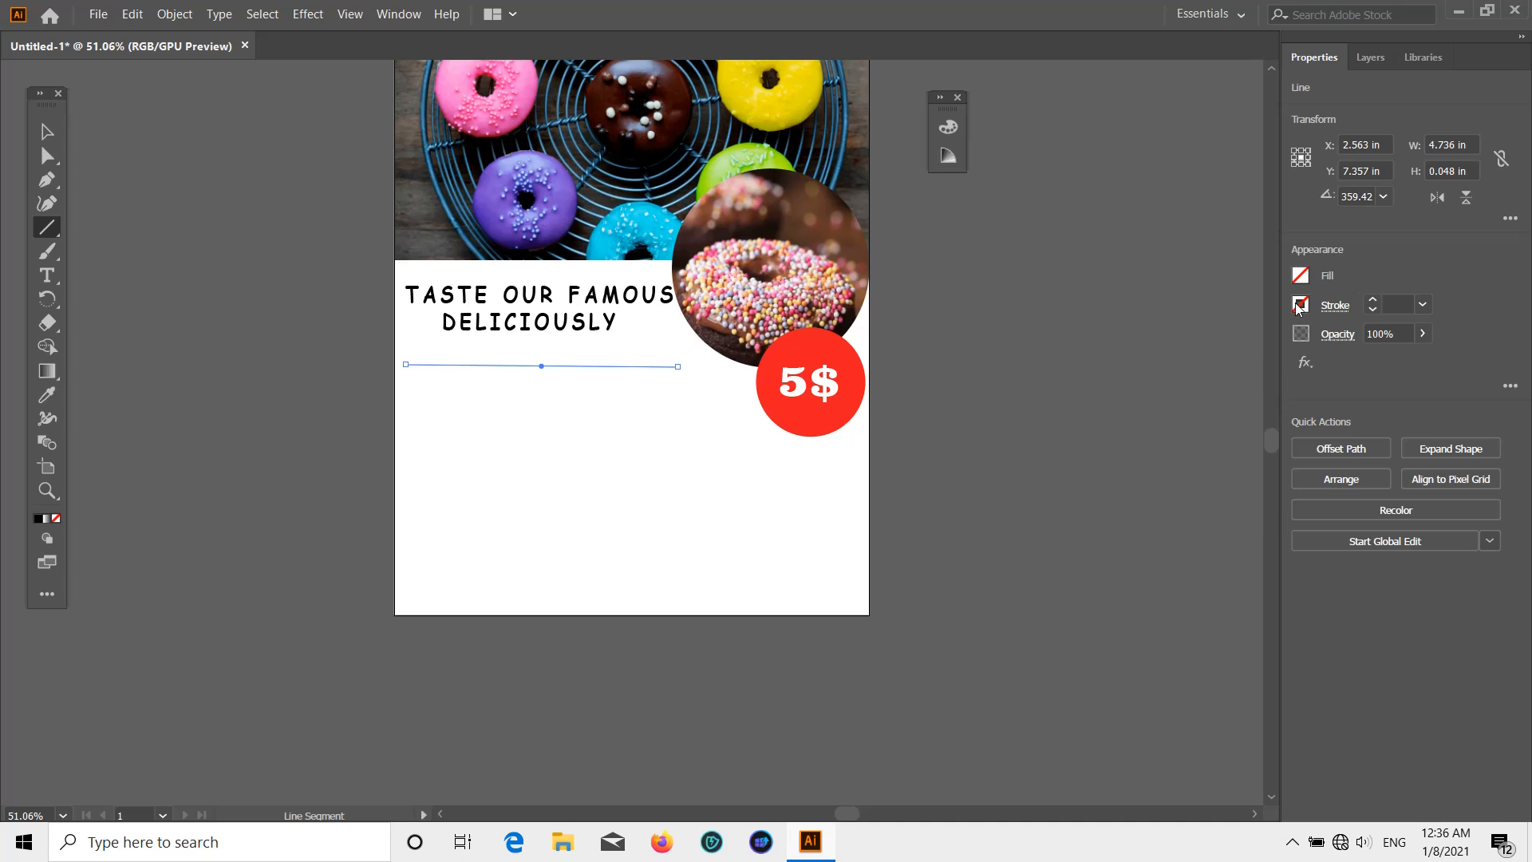
left_click(1299, 304)
left_click(1123, 384)
left_click(1423, 304)
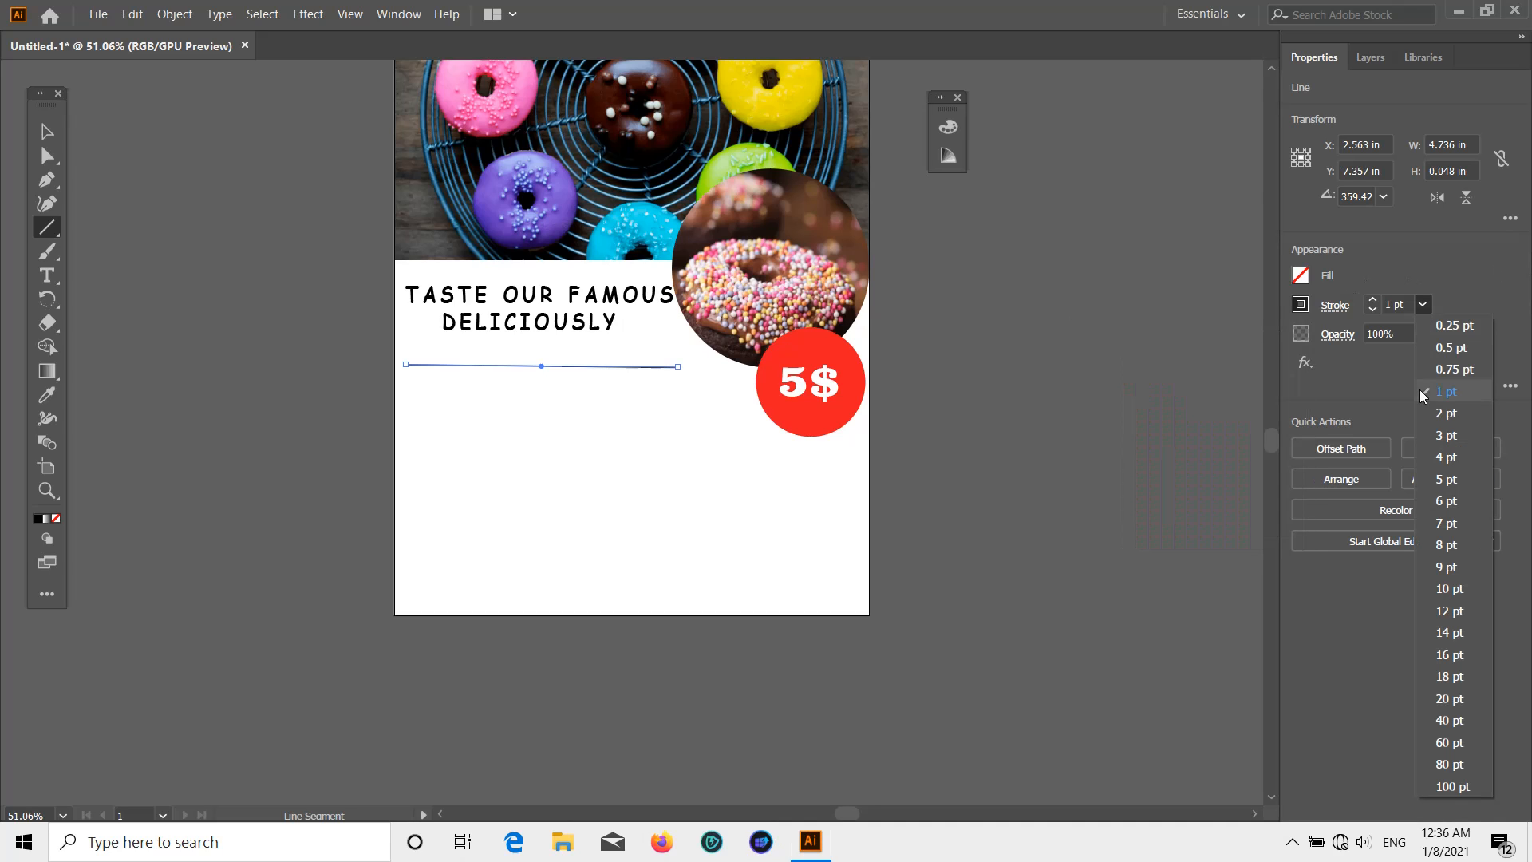
left_click(1440, 435)
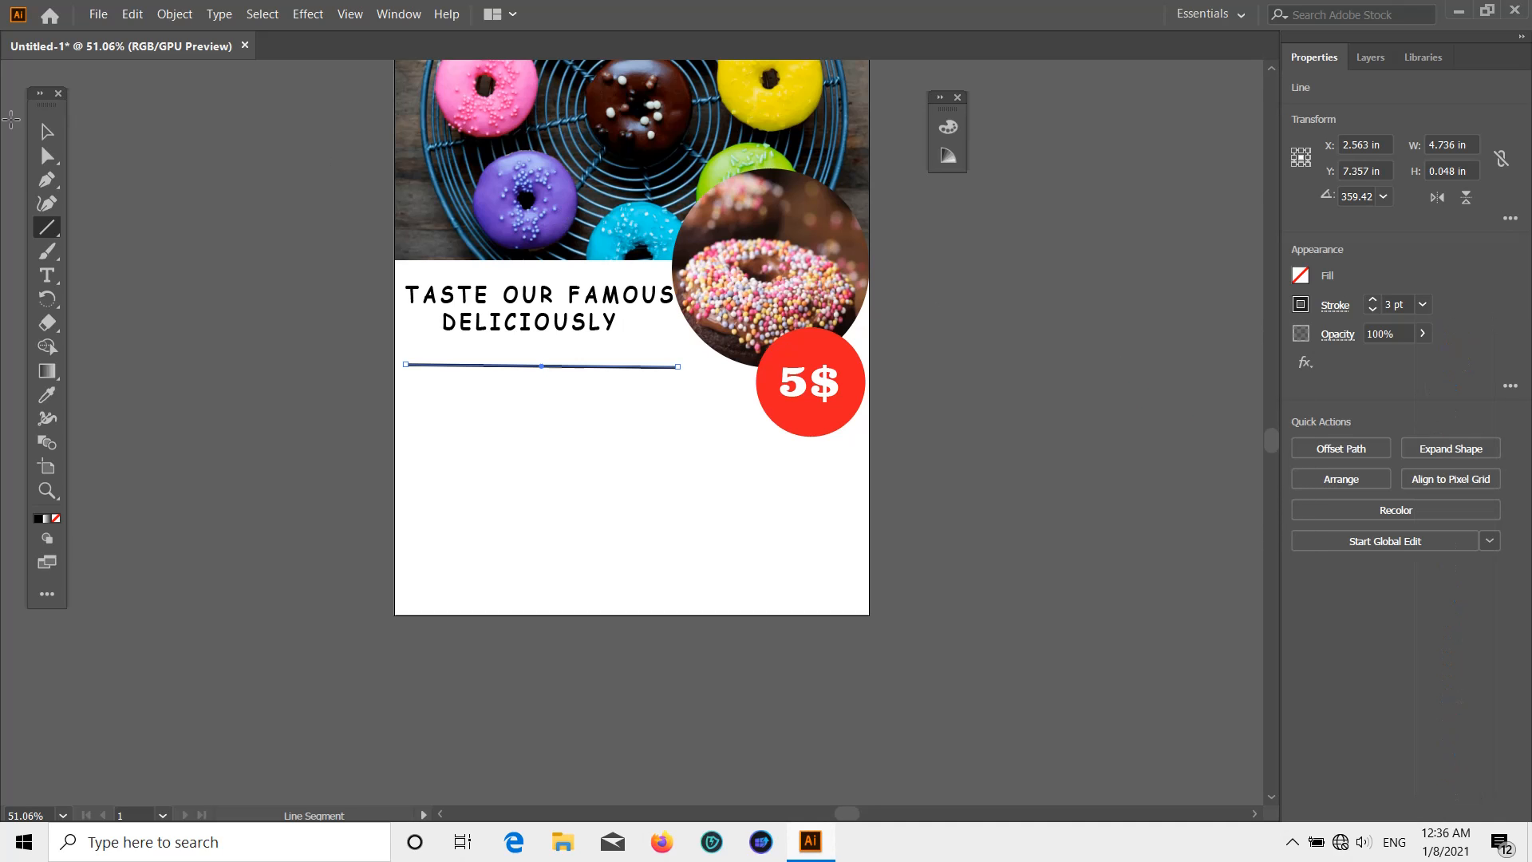
Try to level the line beneath the tagline by rotating its right end upward
left_click(48, 131)
scroll(584, 348, "up", 3)
scroll(598, 367, "down", 1)
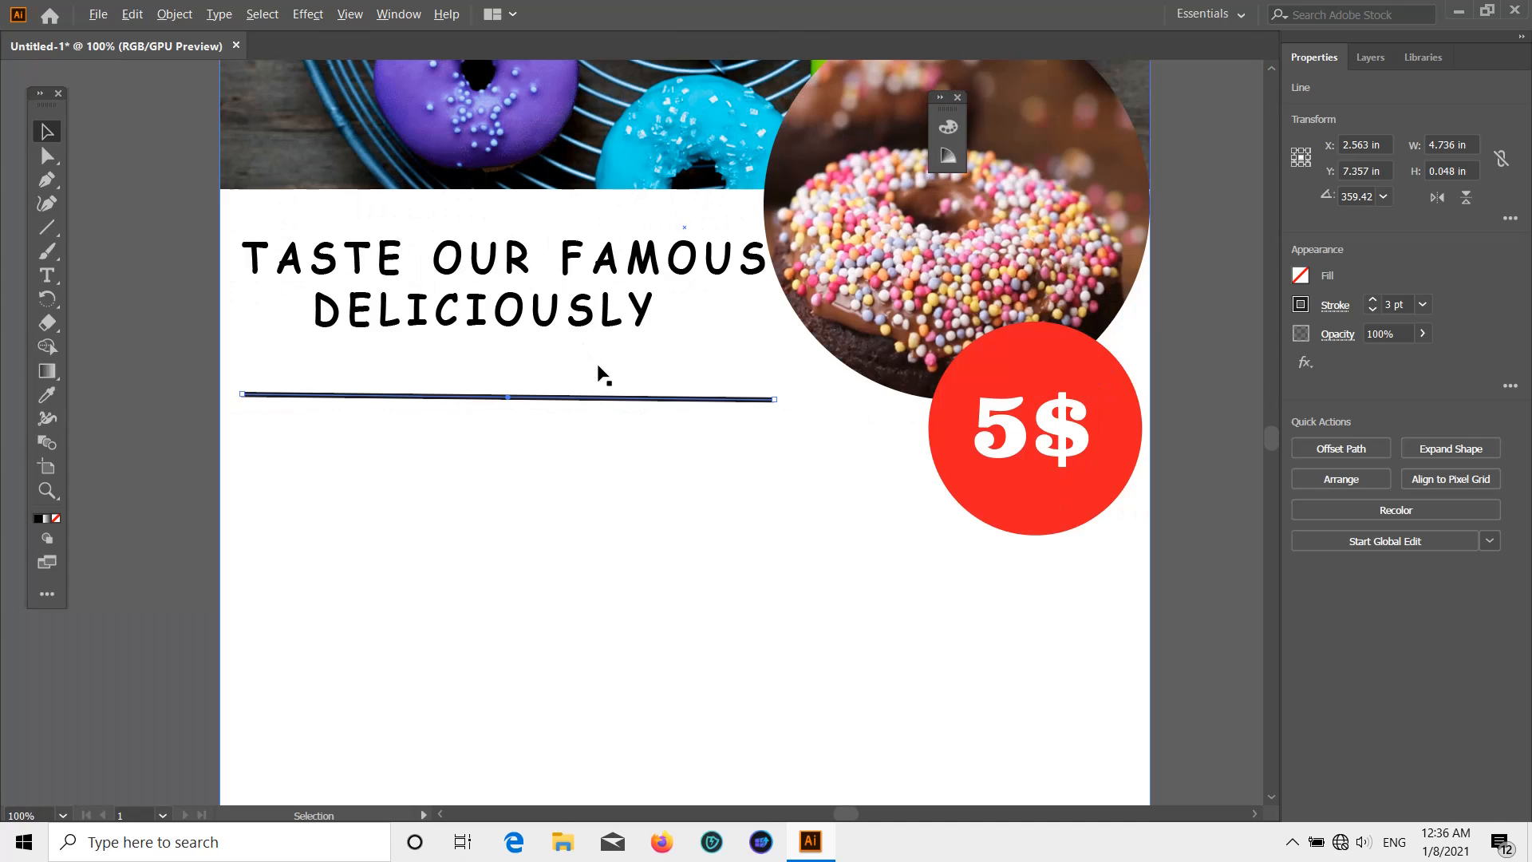
left_click_drag(781, 401, 781, 392)
scroll(764, 404, "down", 1)
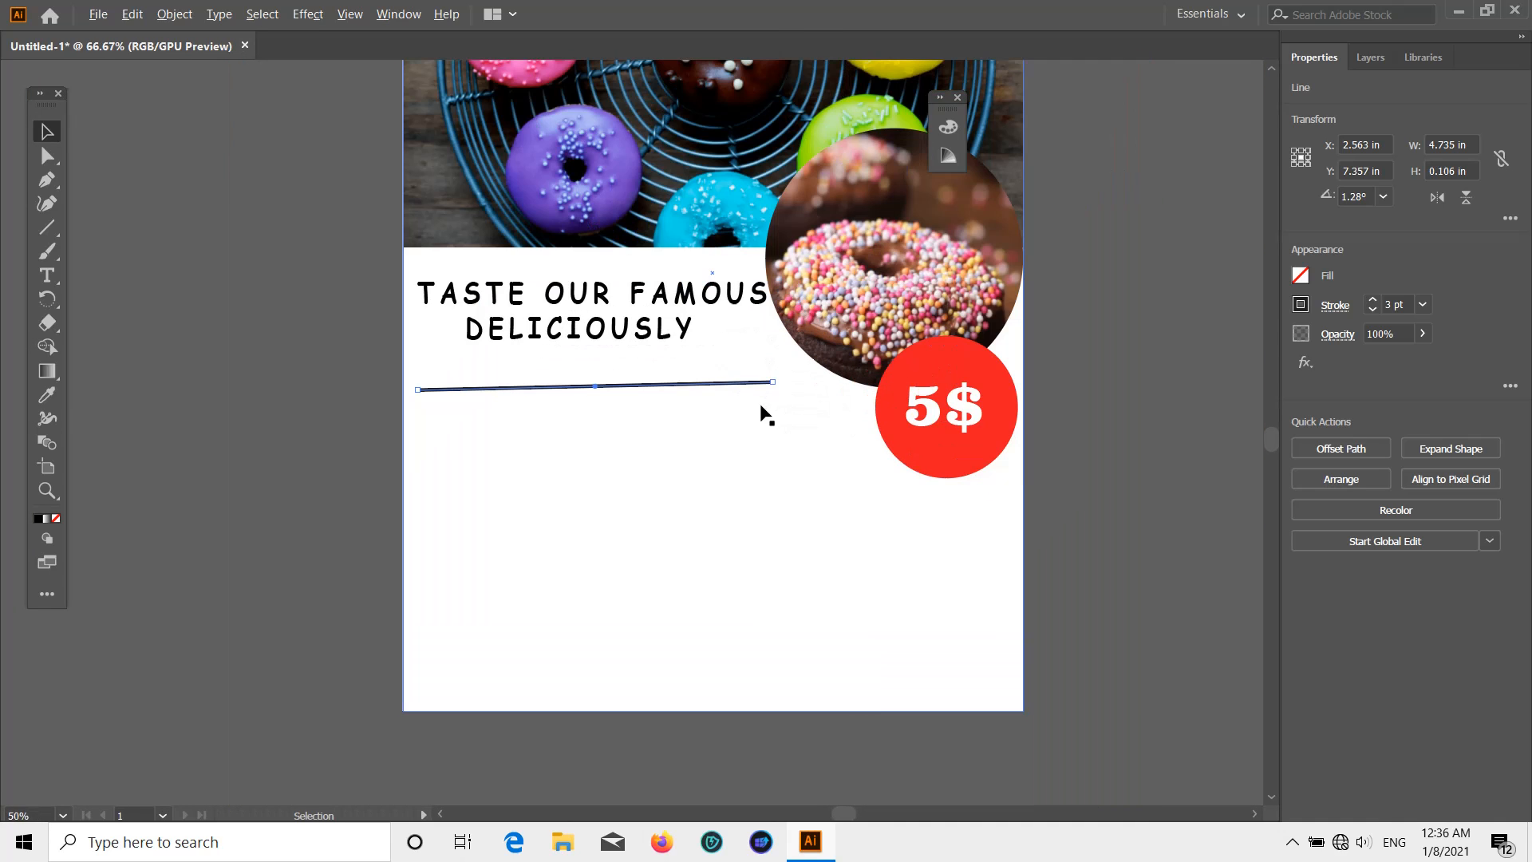
left_click(571, 404)
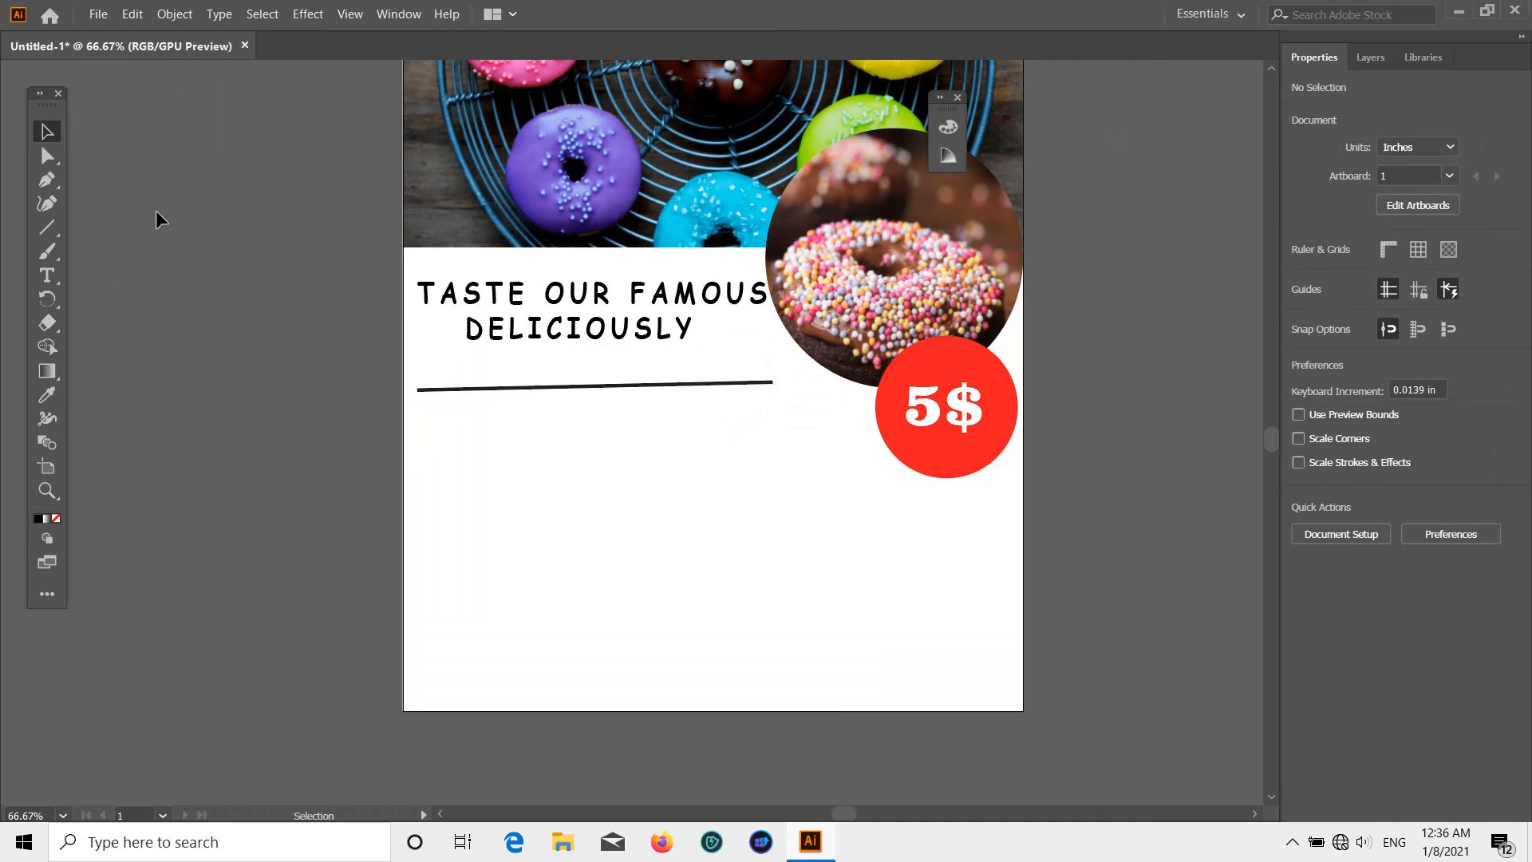
Show the rulers and place a horizontal guide across the page at the line beneath the tagline
left_click(349, 14)
mouse_move(436, 608)
left_click(682, 611)
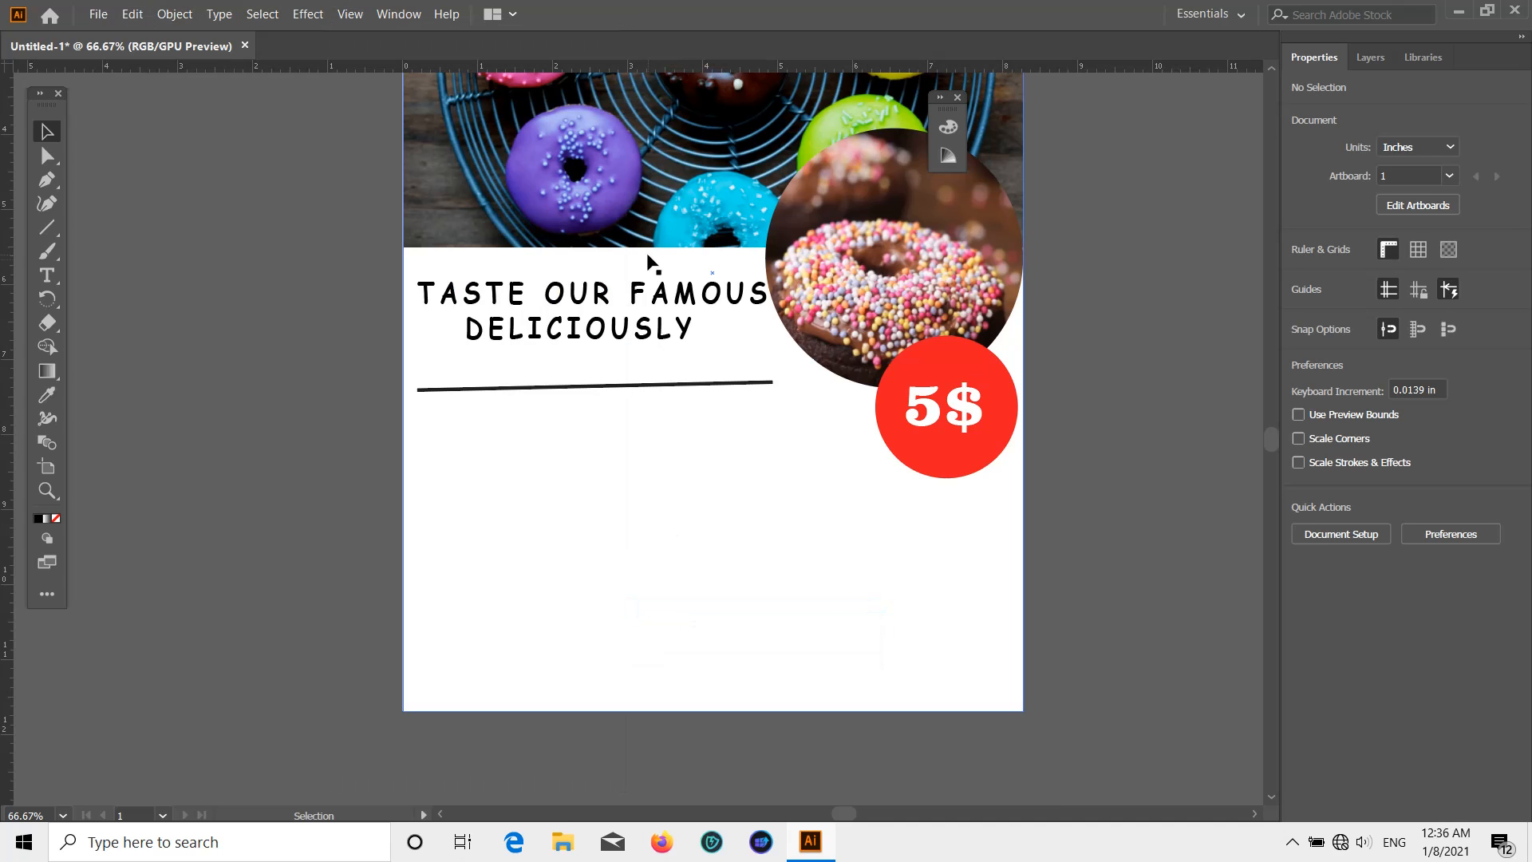
left_click_drag(685, 67, 677, 375)
scroll(678, 400, "up", 2)
scroll(627, 463, "up", 2)
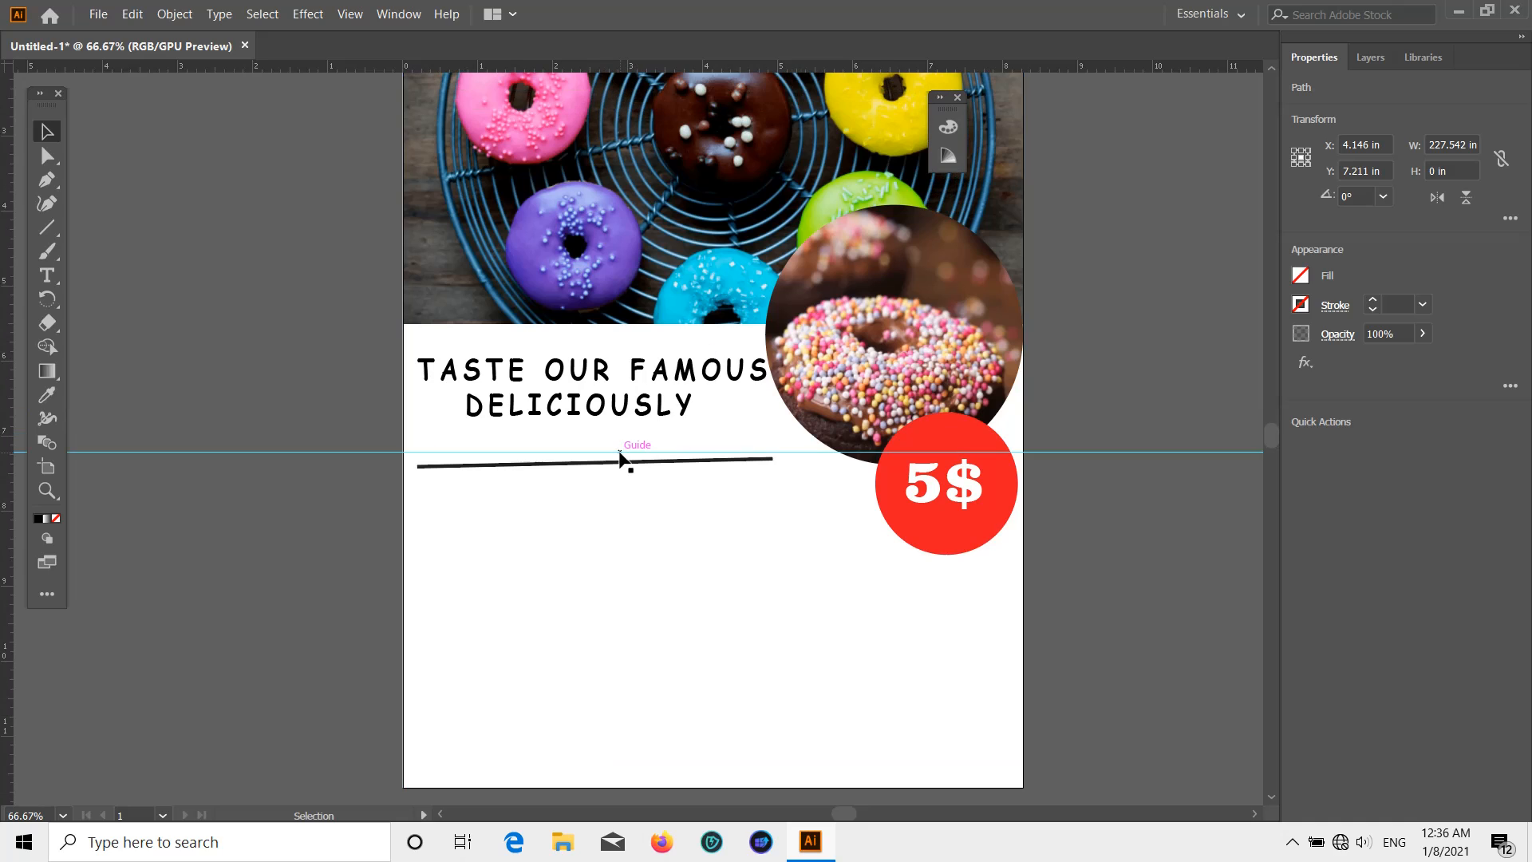
Move the line up to the horizontal guide and rotate it to 0° so it runs parallel to the guide
left_click(591, 462)
scroll(589, 487, "up", 2)
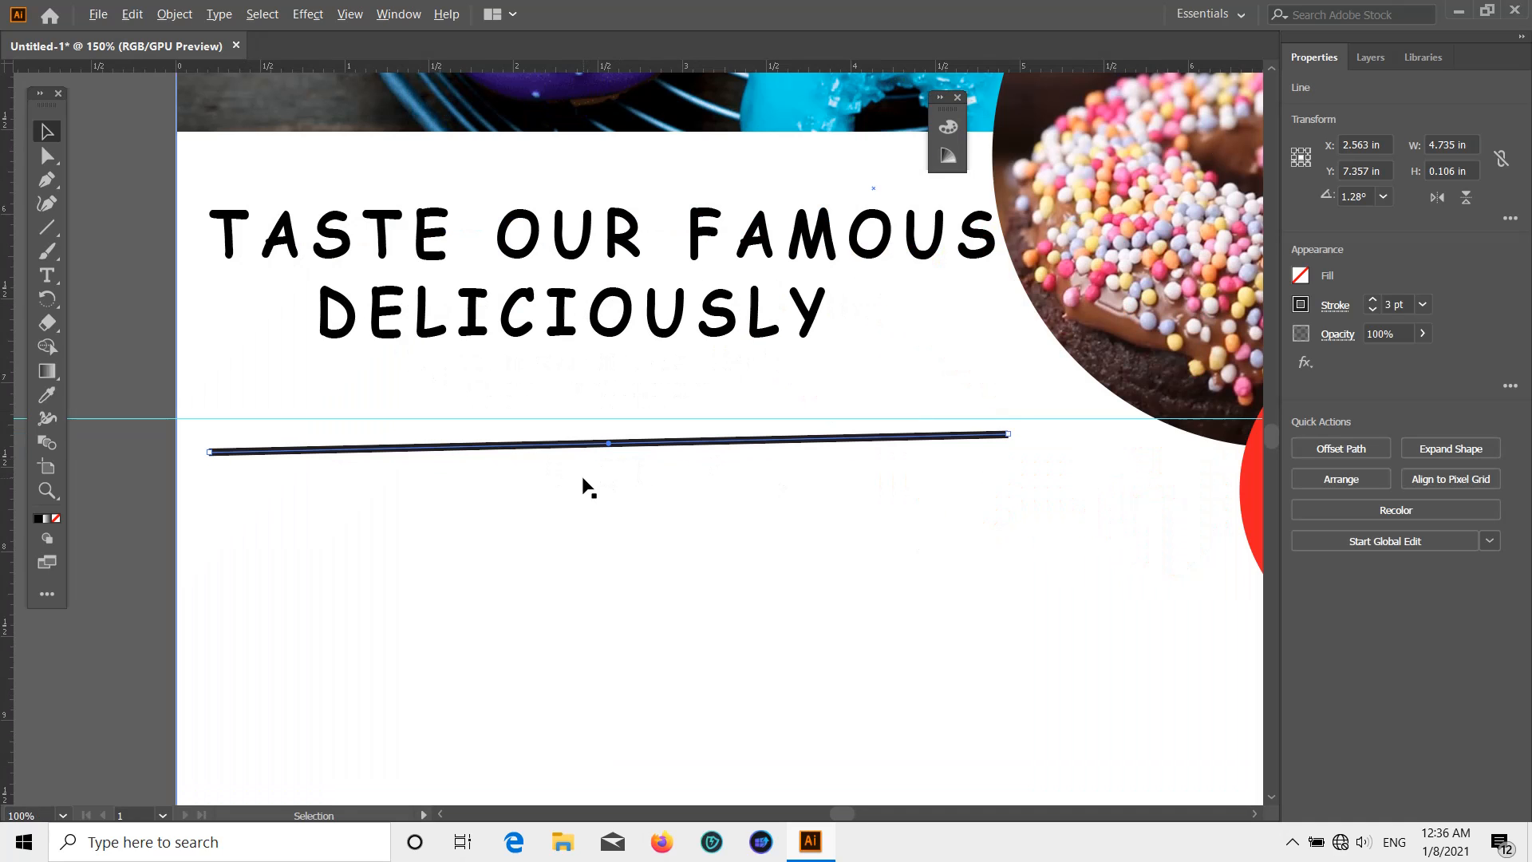
left_click_drag(604, 444, 605, 422)
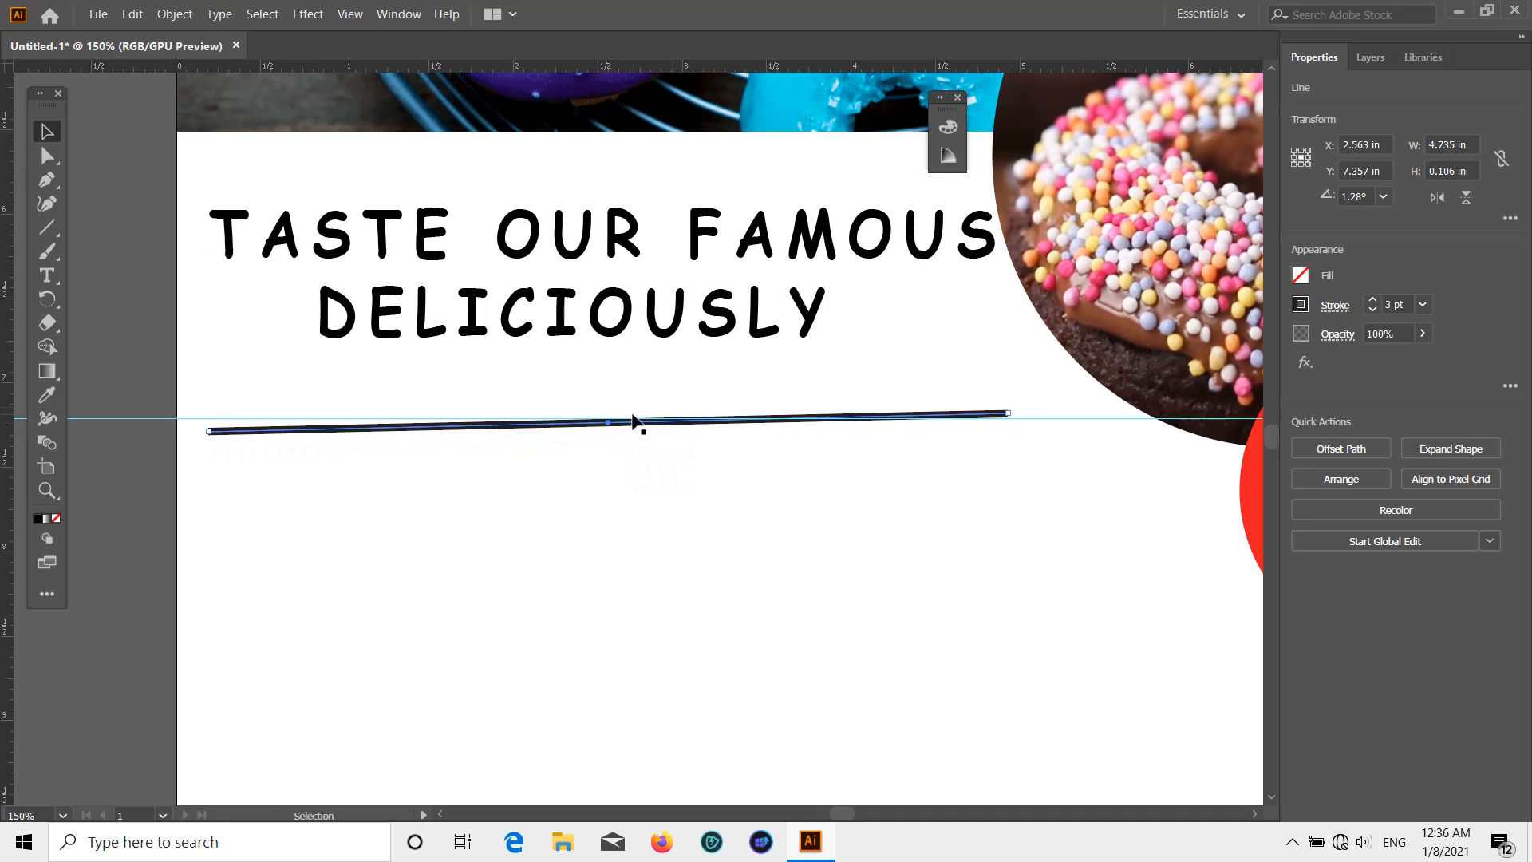
left_click_drag(1013, 404, 1017, 424)
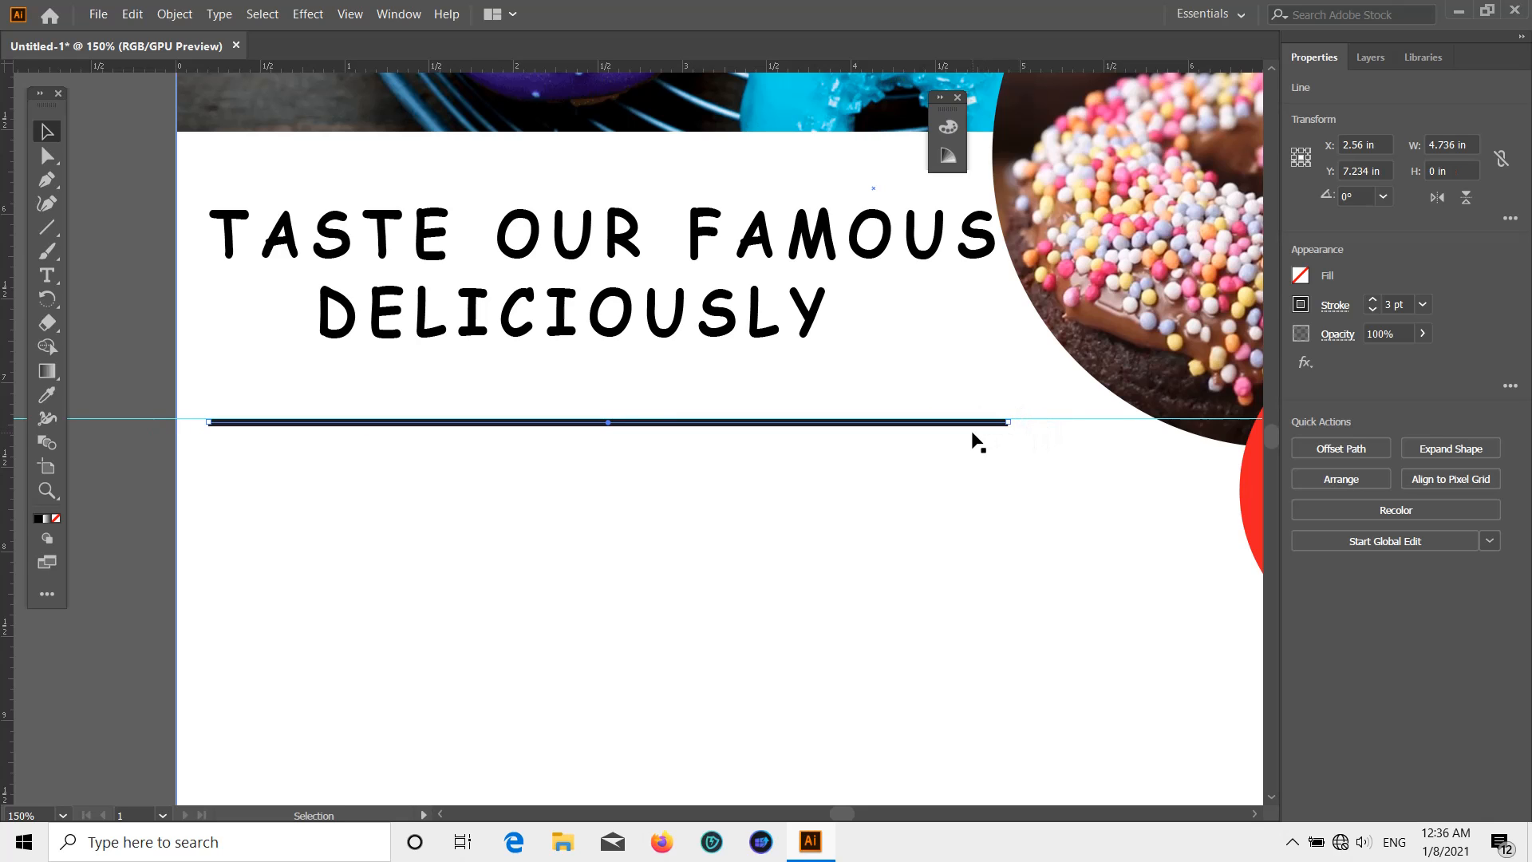
Deselect the line and remove the horizontal guide from the page
scroll(971, 438, "down", 6)
left_click_drag(1016, 524, 668, 517)
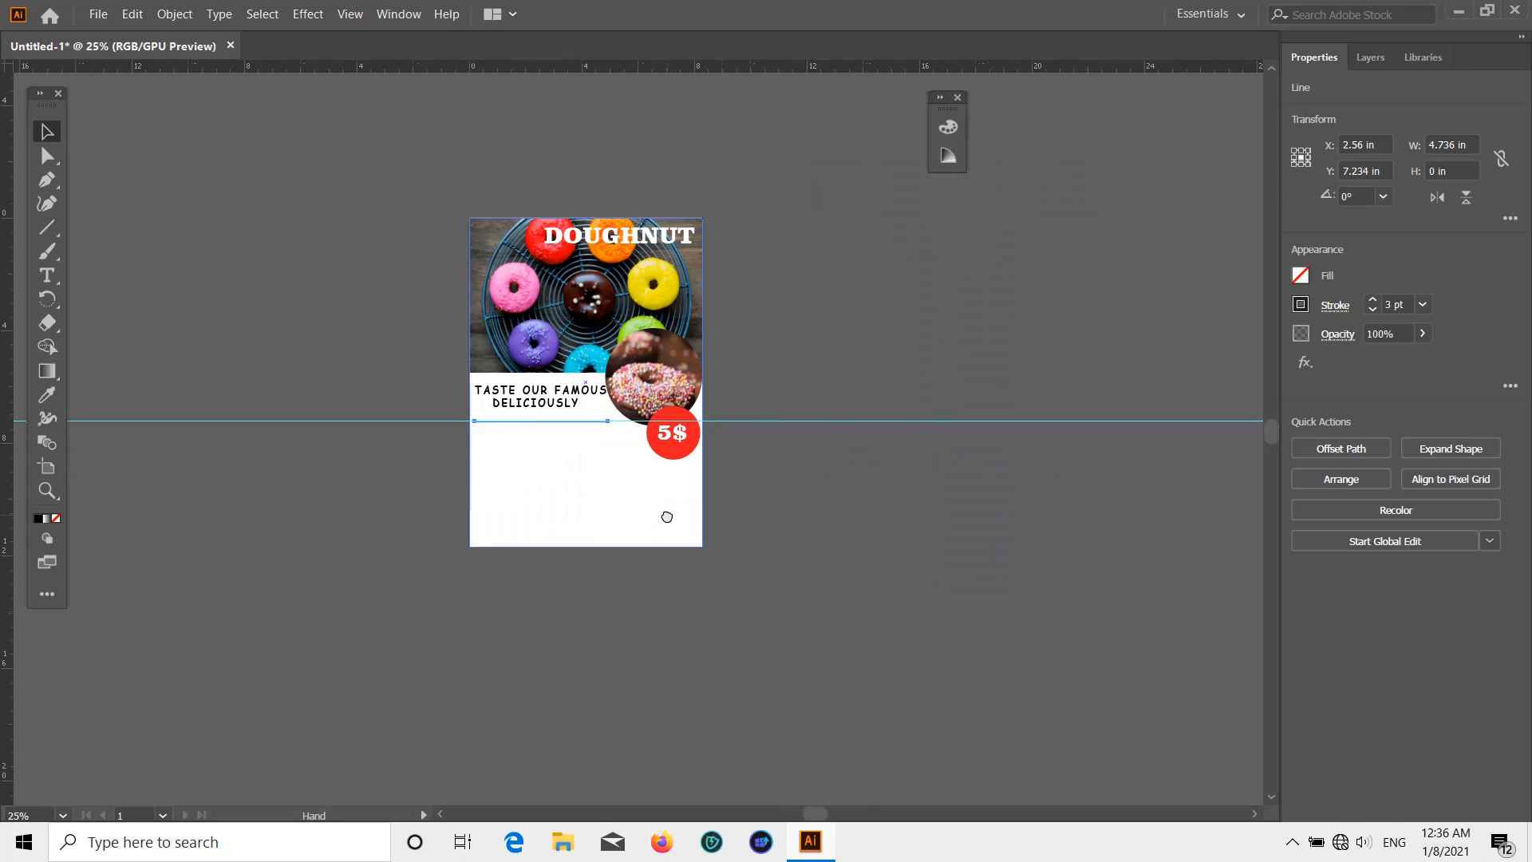
scroll(580, 389, "up", 2)
left_click(843, 497)
scroll(843, 496, "down", 1)
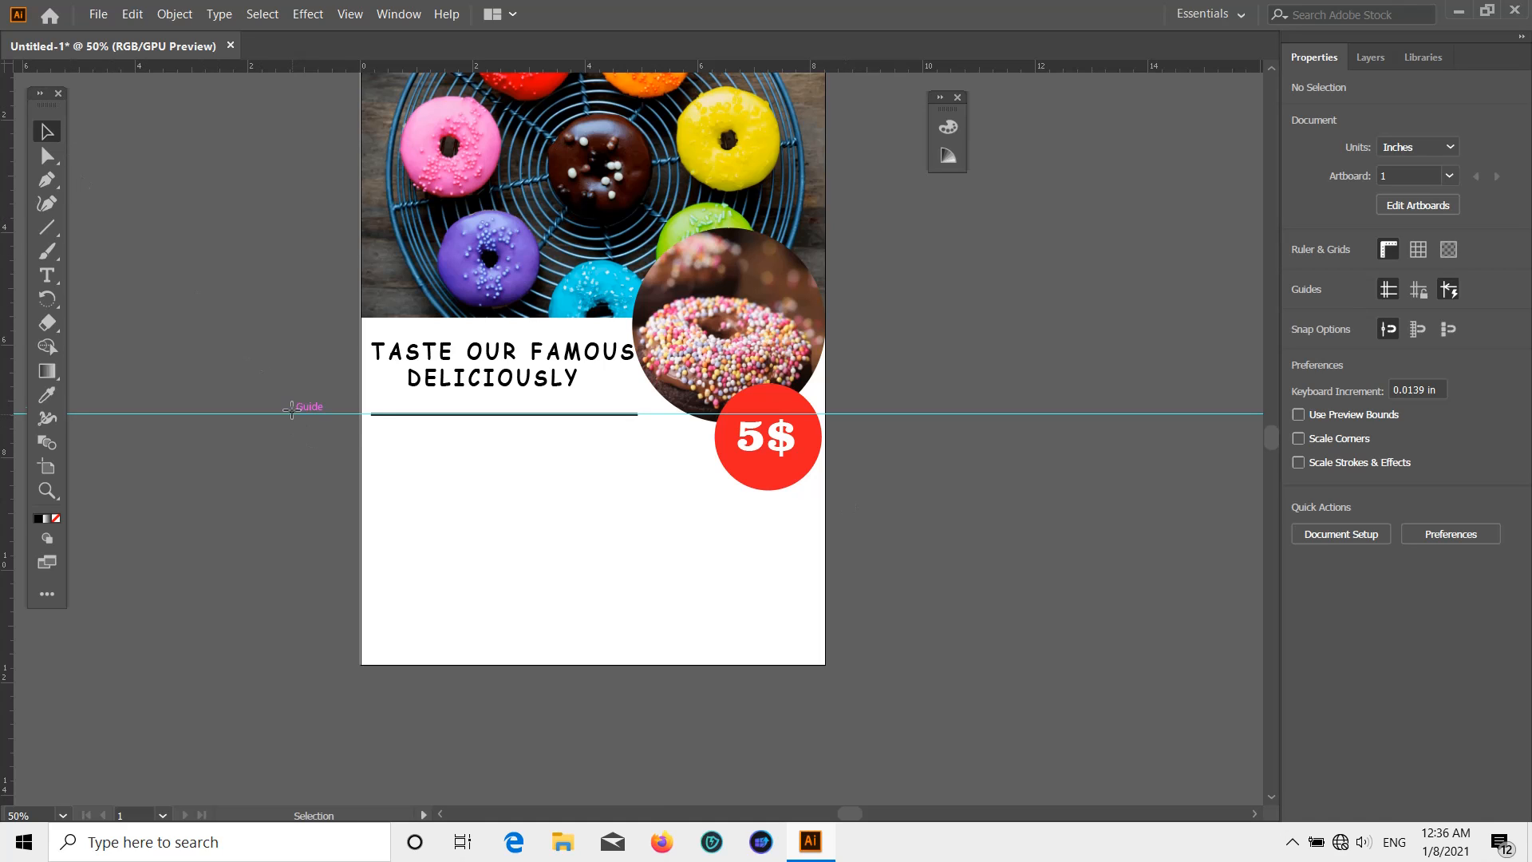
scroll(347, 85, "up", 1)
scroll(362, 417, "down", 2)
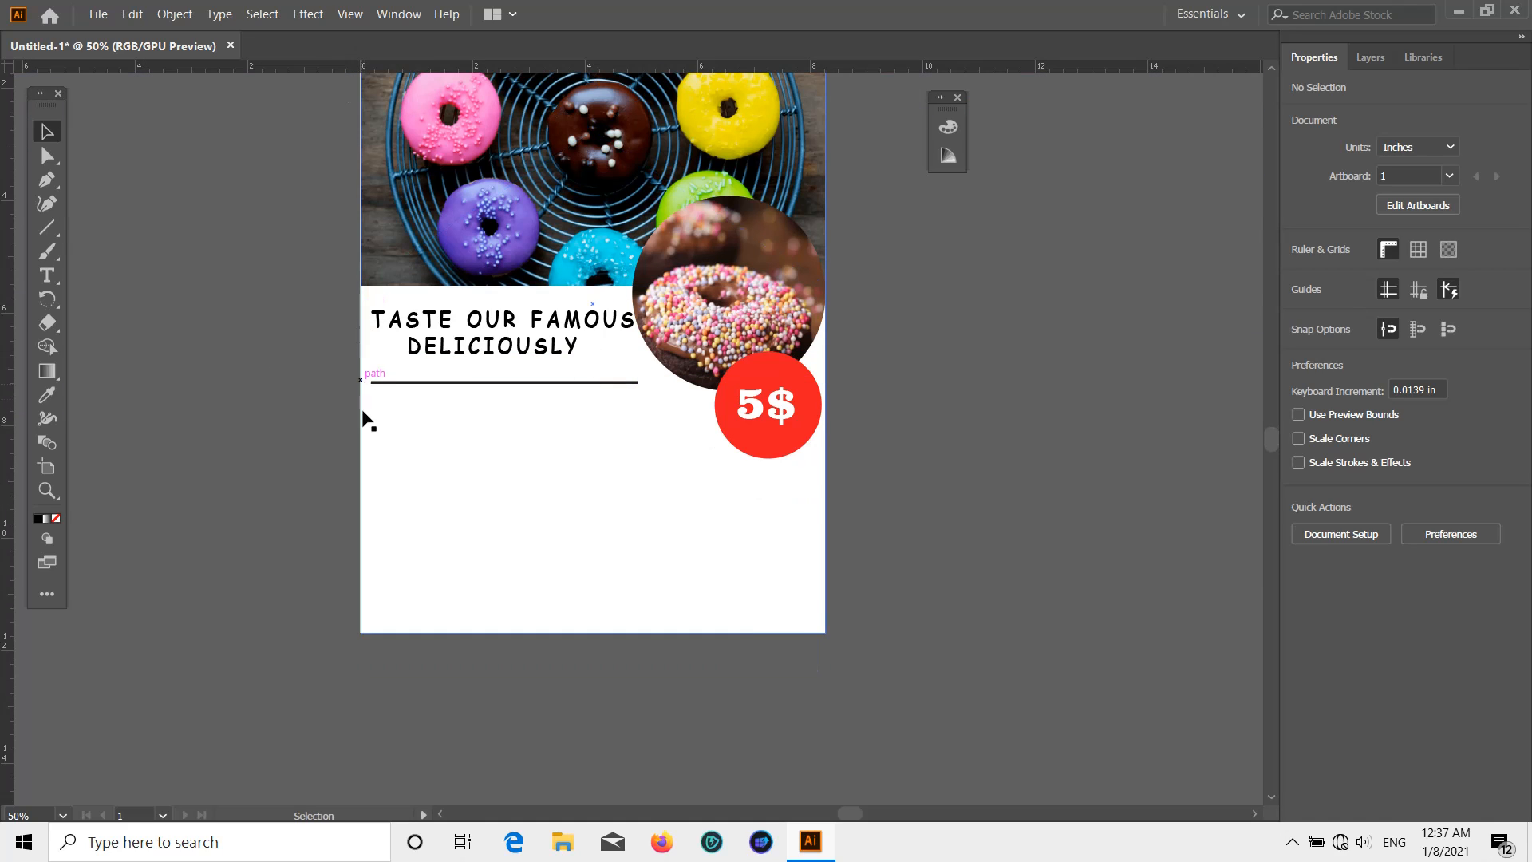
Add the text SPECIAL PACKING beneath the line under the tagline, with its tracking set to 0
left_click(47, 275)
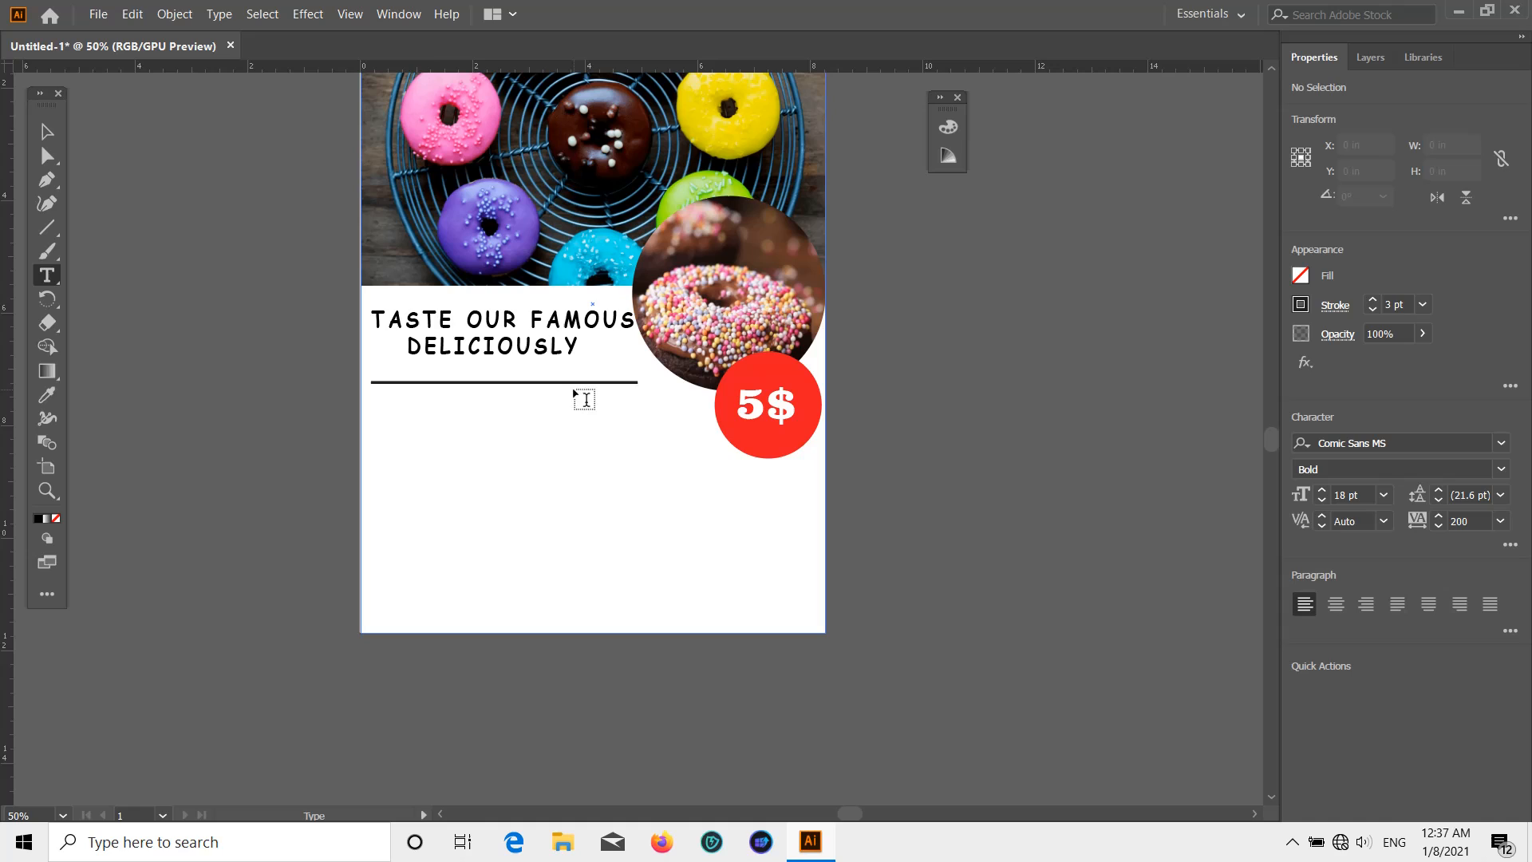
left_click(403, 434)
left_click(1497, 523)
left_click(1470, 345)
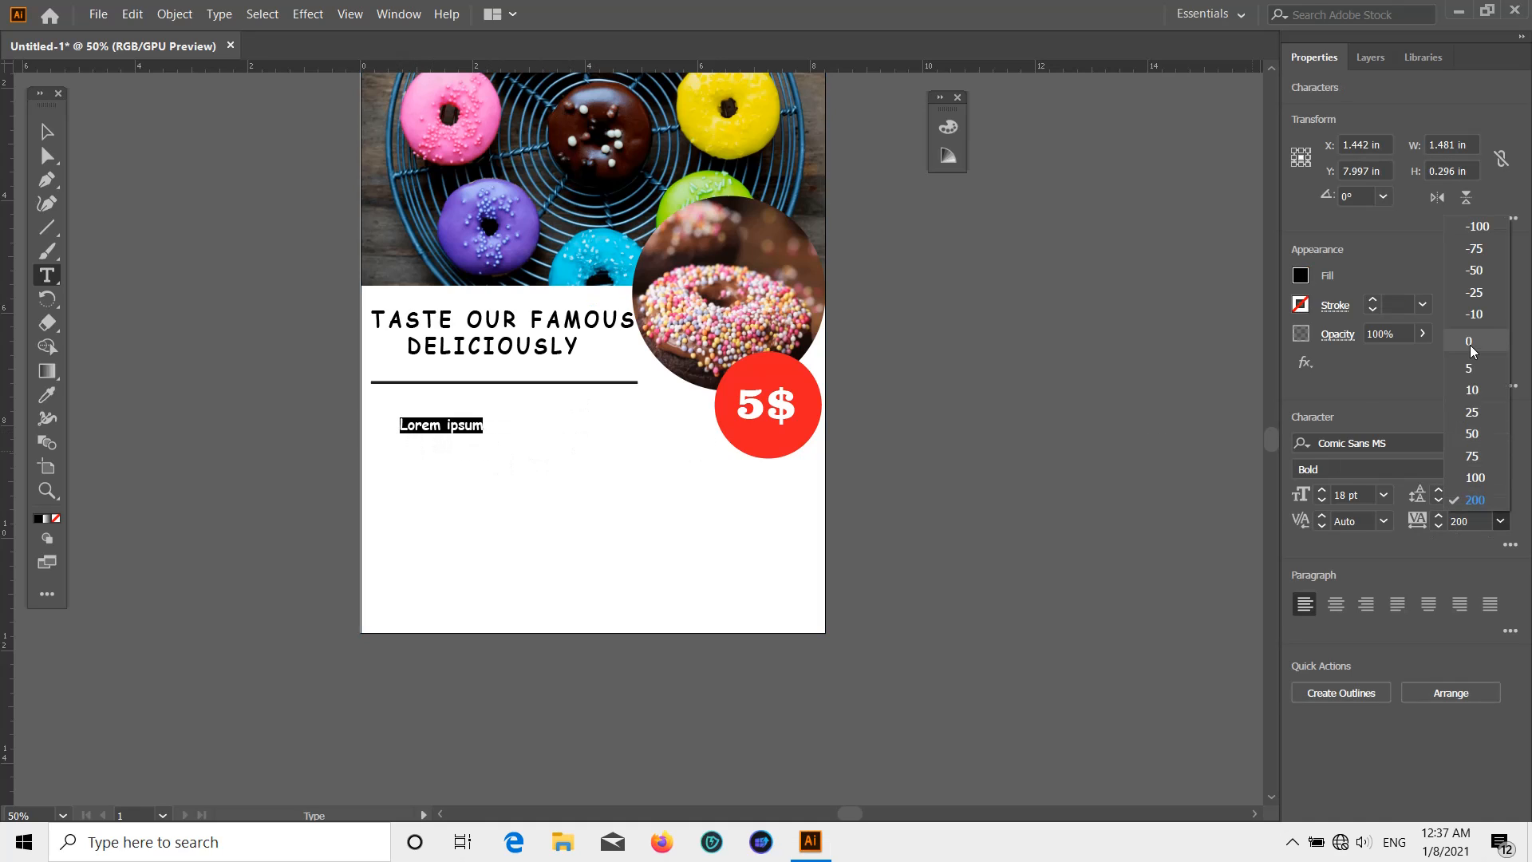
key("BackSpace")
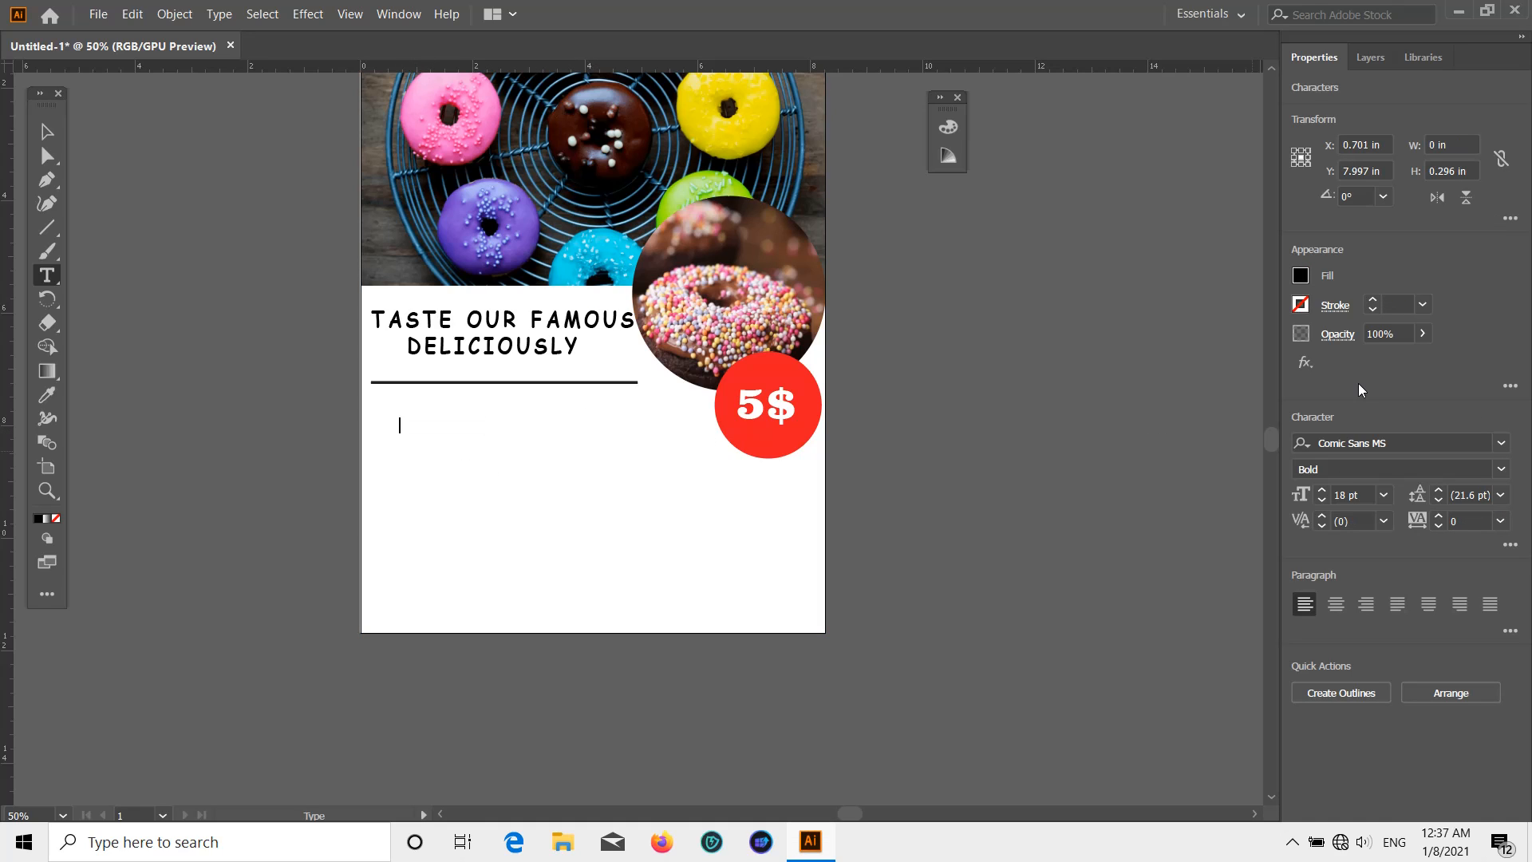
type("SPECIAL PACKING")
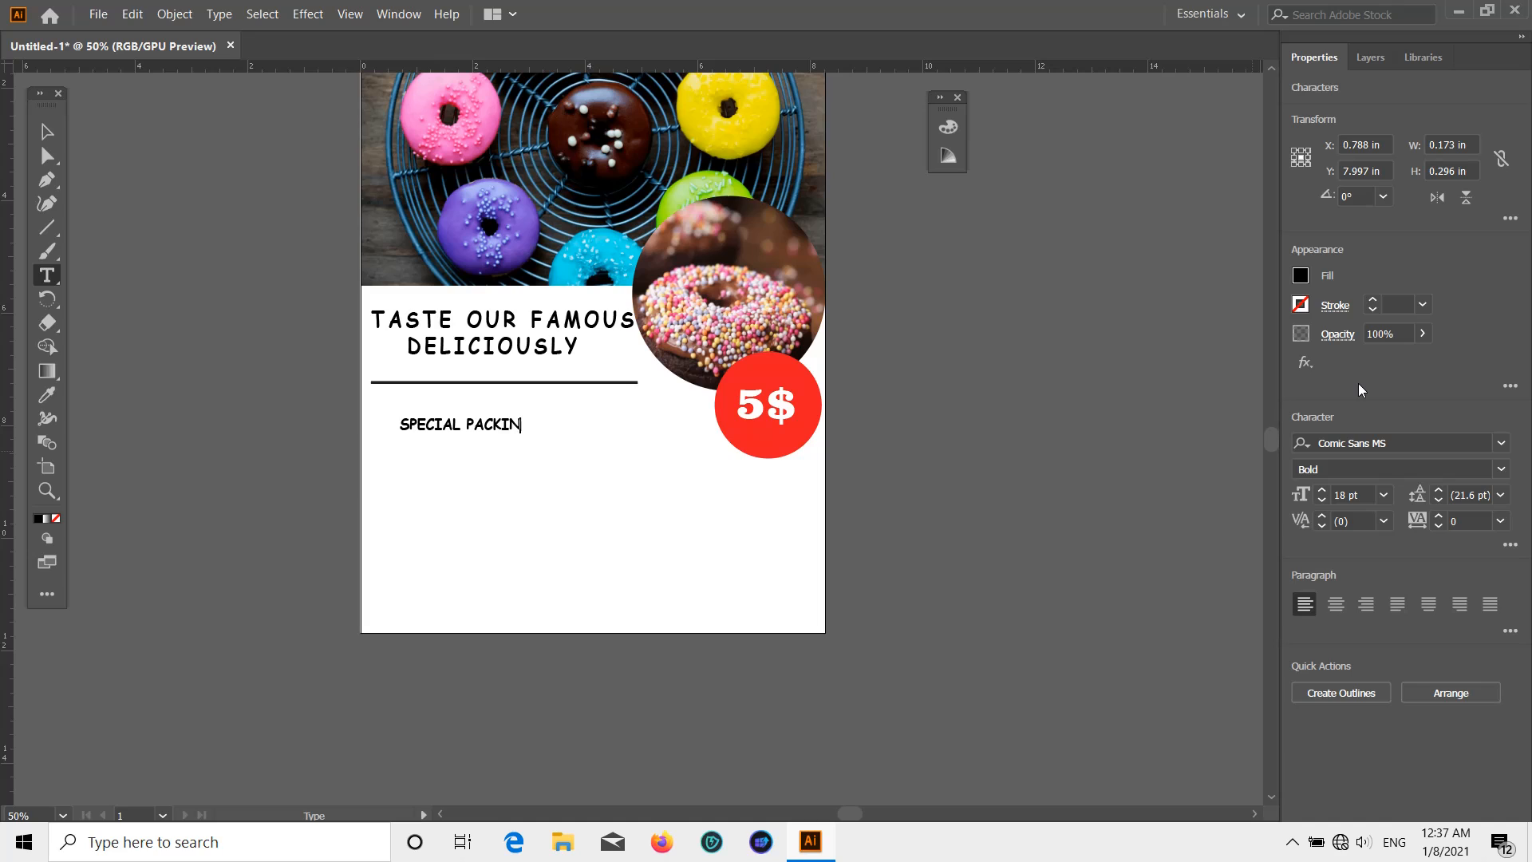
left_click(38, 132)
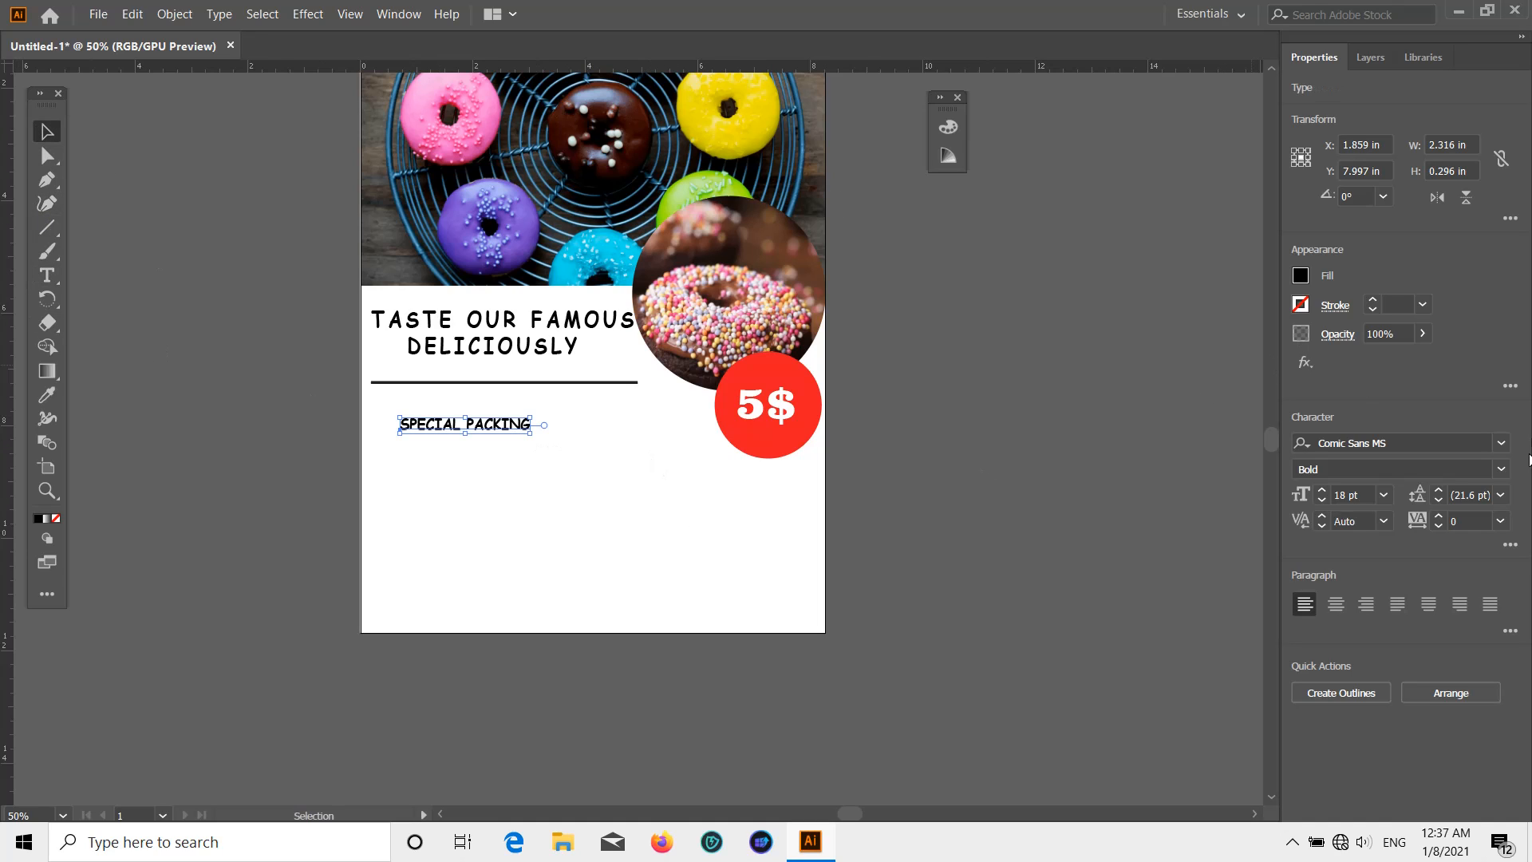
Enlarge the SPECIAL PACKING text to about 43.5 pt beneath the line and set its font to Swis721 Blk BT Black
left_click_drag(531, 433, 708, 543)
left_click_drag(621, 445, 599, 421)
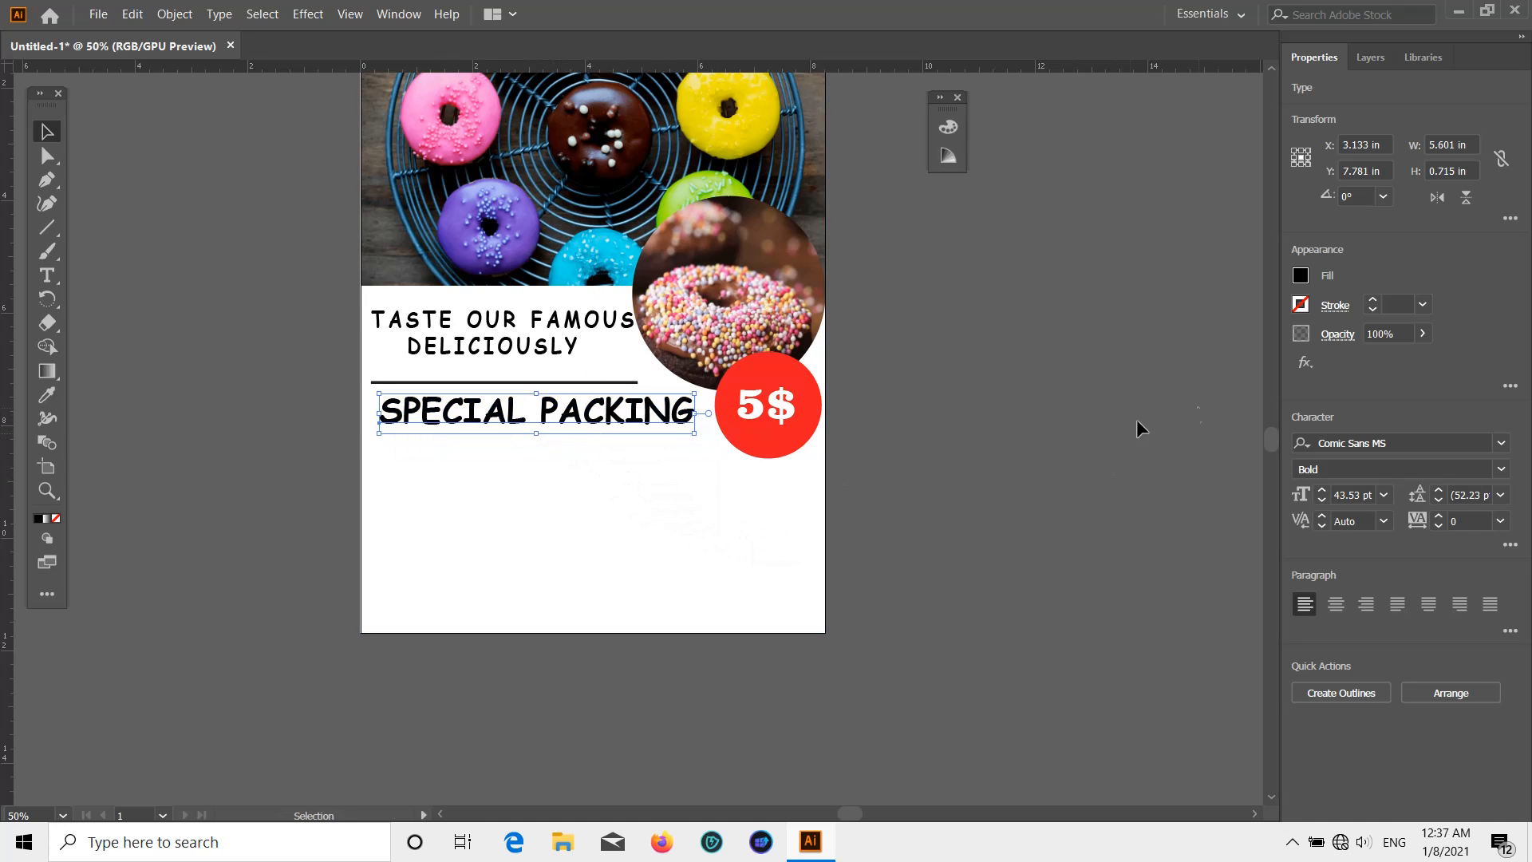
left_click(1501, 442)
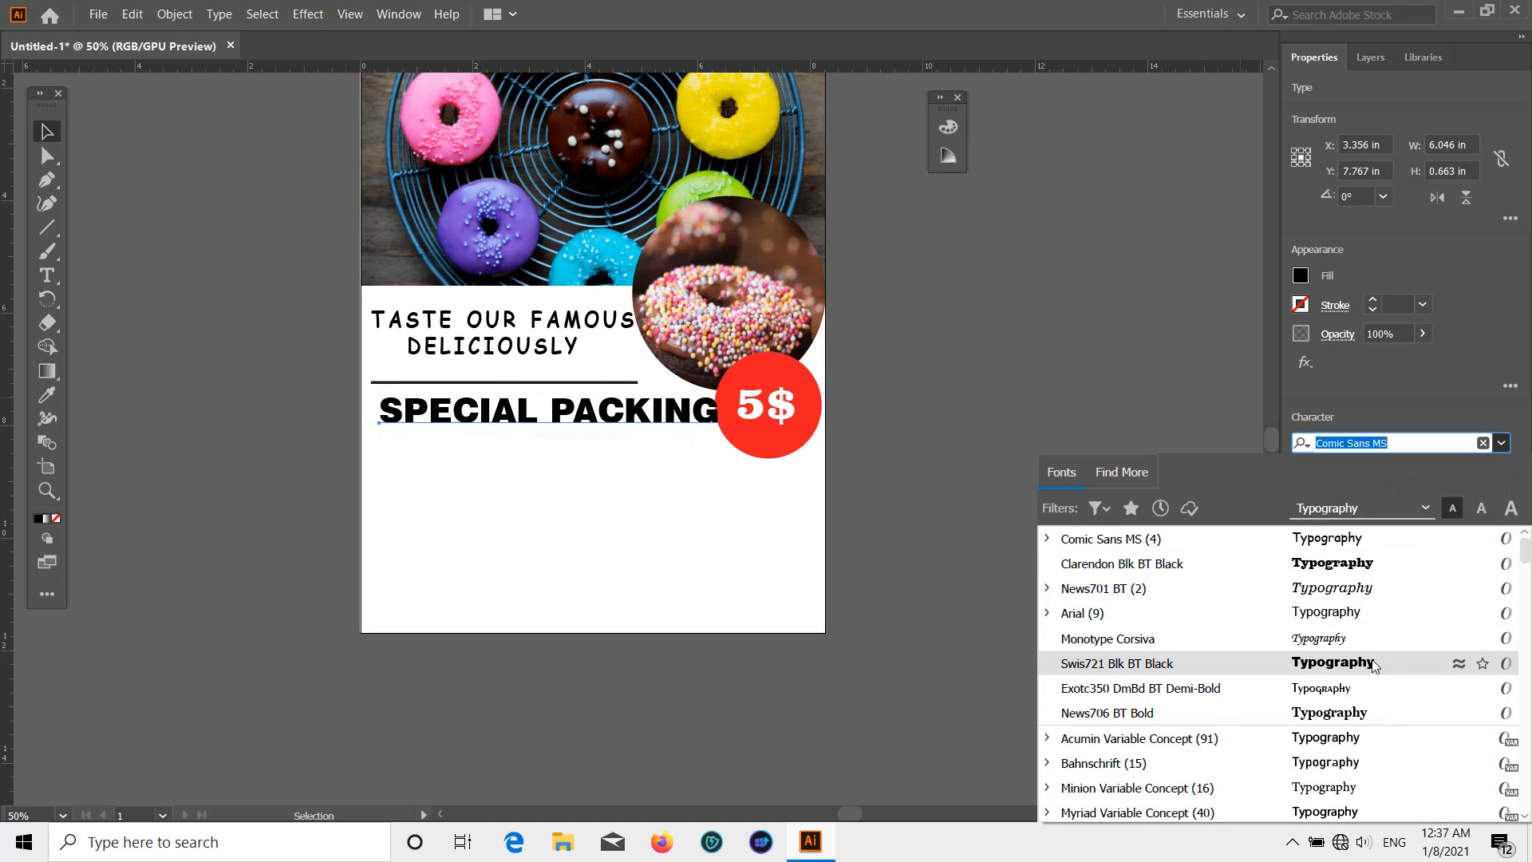
scroll(1369, 662, "down", 3)
scroll(1369, 655, "up", 2)
left_click(1359, 595)
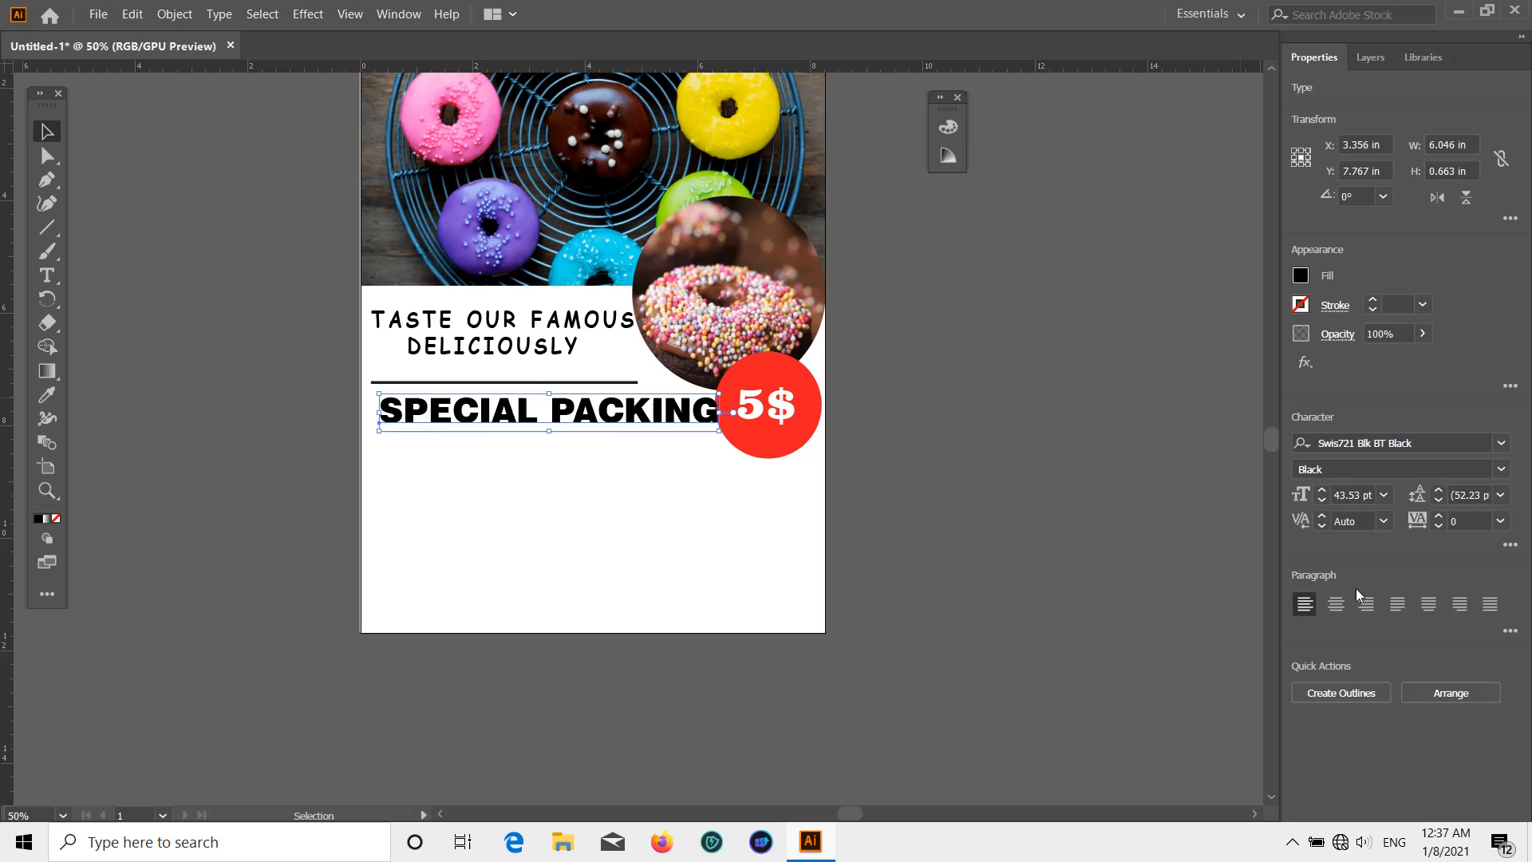
Shift the SPECIAL PACKING text slightly left so it clears the red price badge, and deselect it
left_click(938, 483)
left_click_drag(535, 413, 522, 413)
scroll(828, 444, "down", 3)
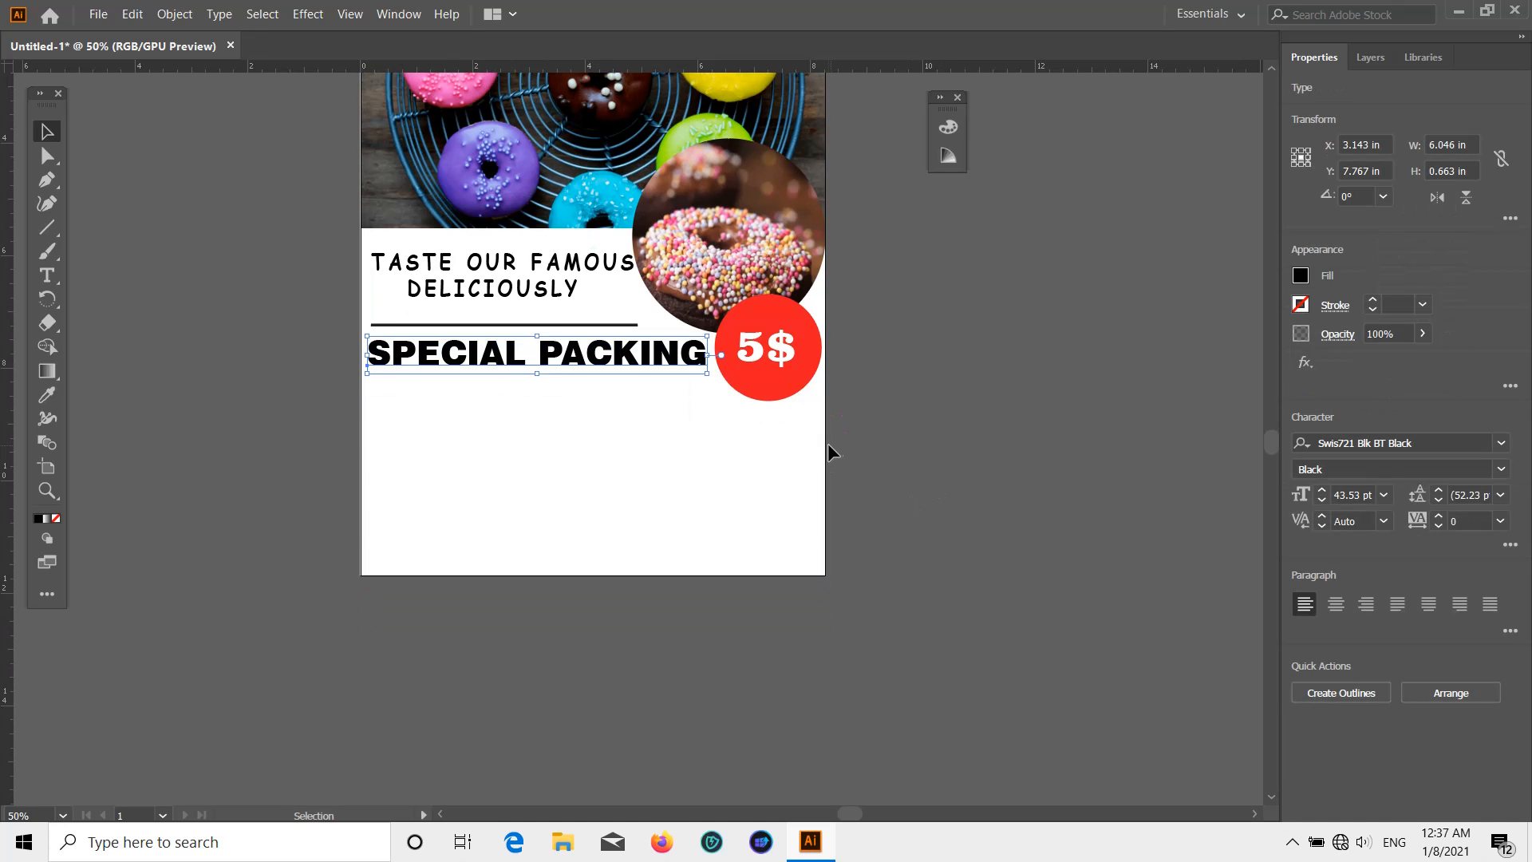
left_click(223, 346)
Draw a rectangle about 5.1 by 1 in beneath SPECIAL PACKING and fill it with dark blue
left_click(47, 275)
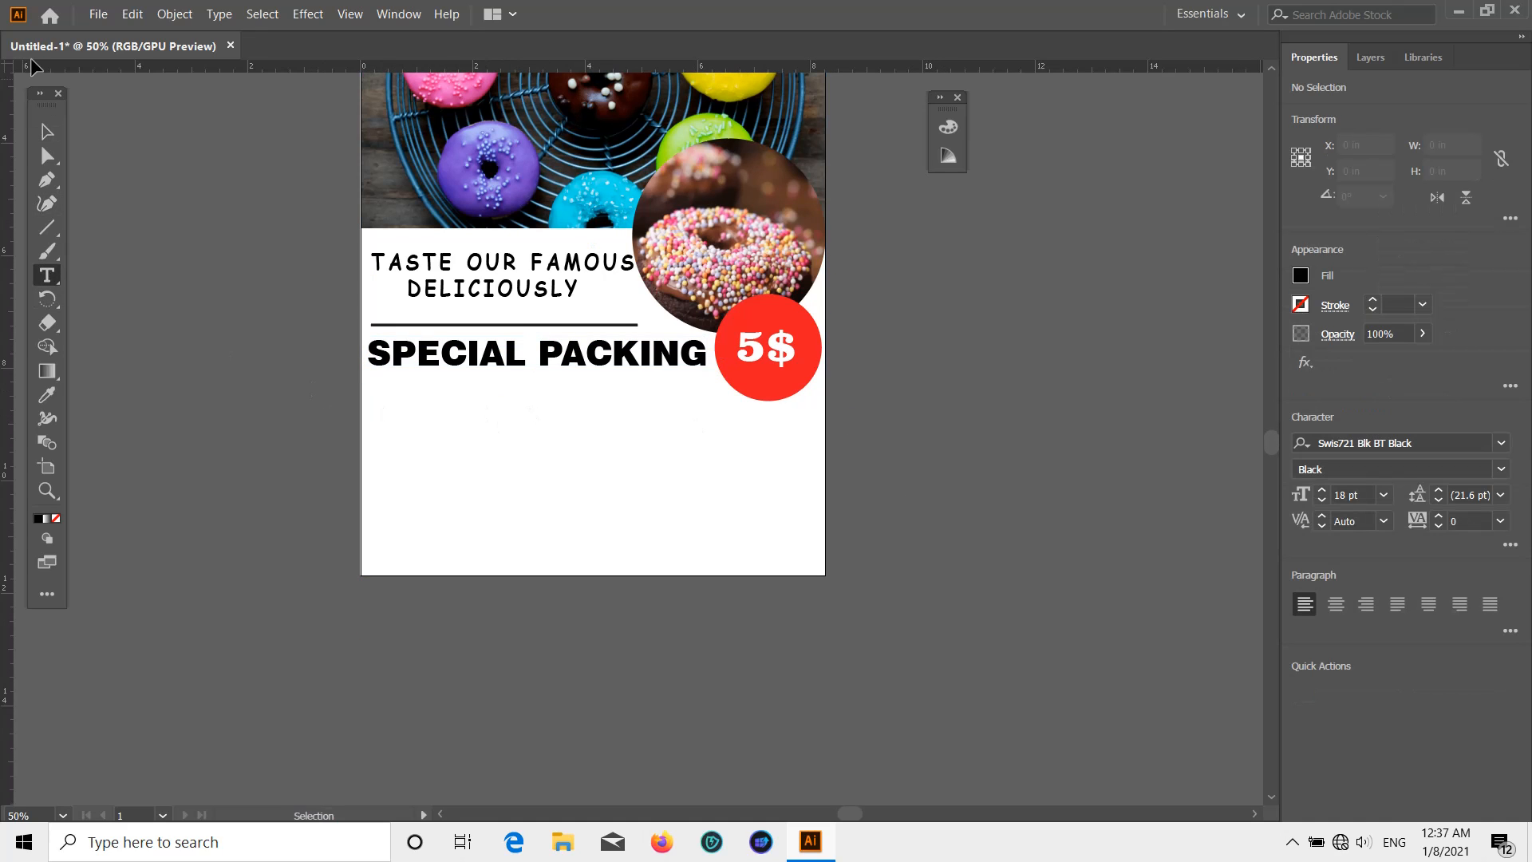
left_click(47, 230)
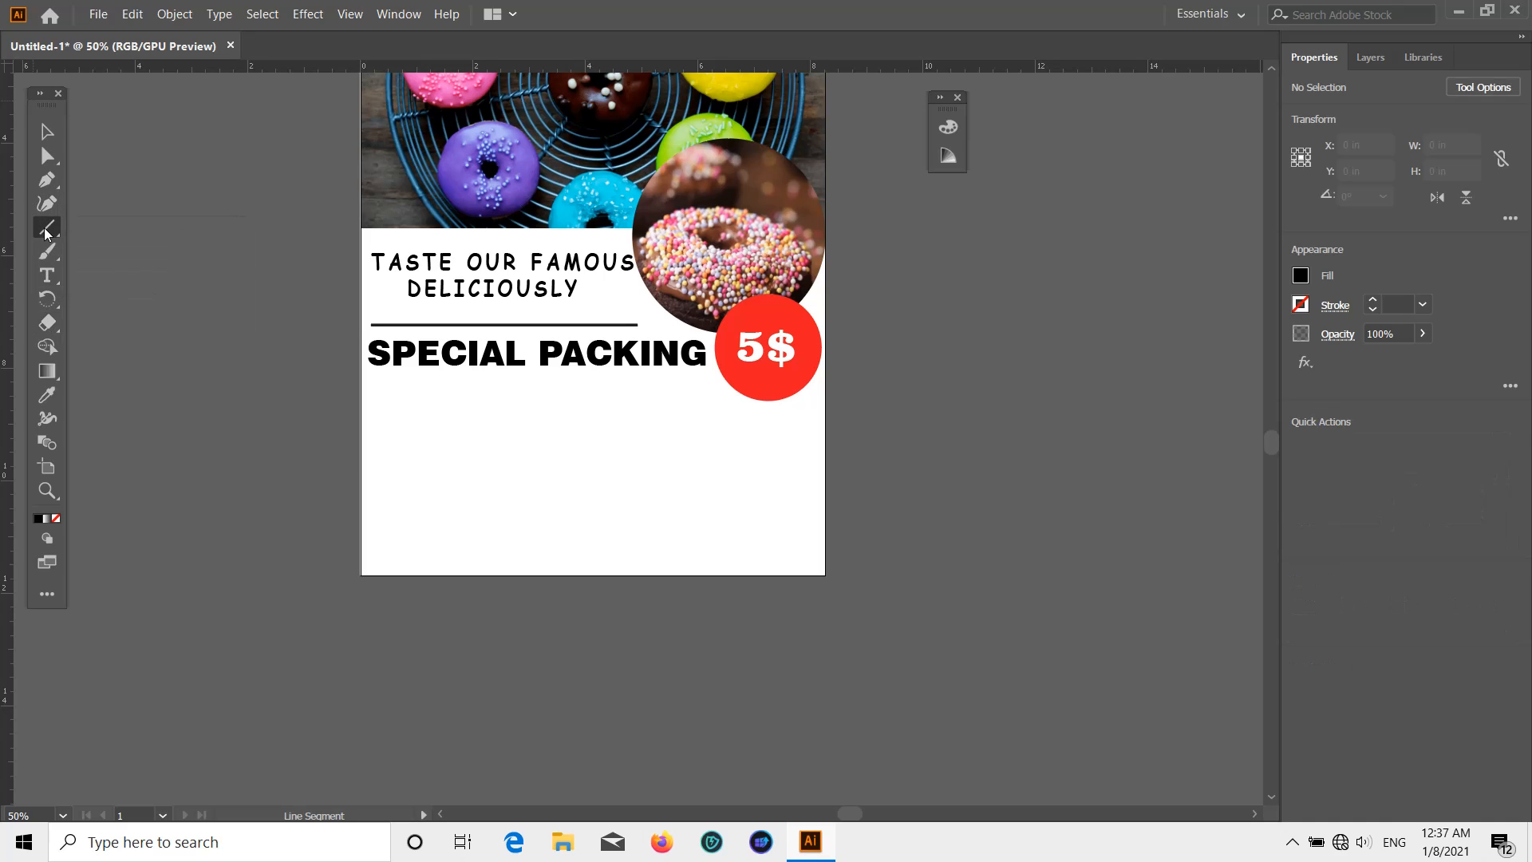
left_click_drag(46, 232, 144, 228)
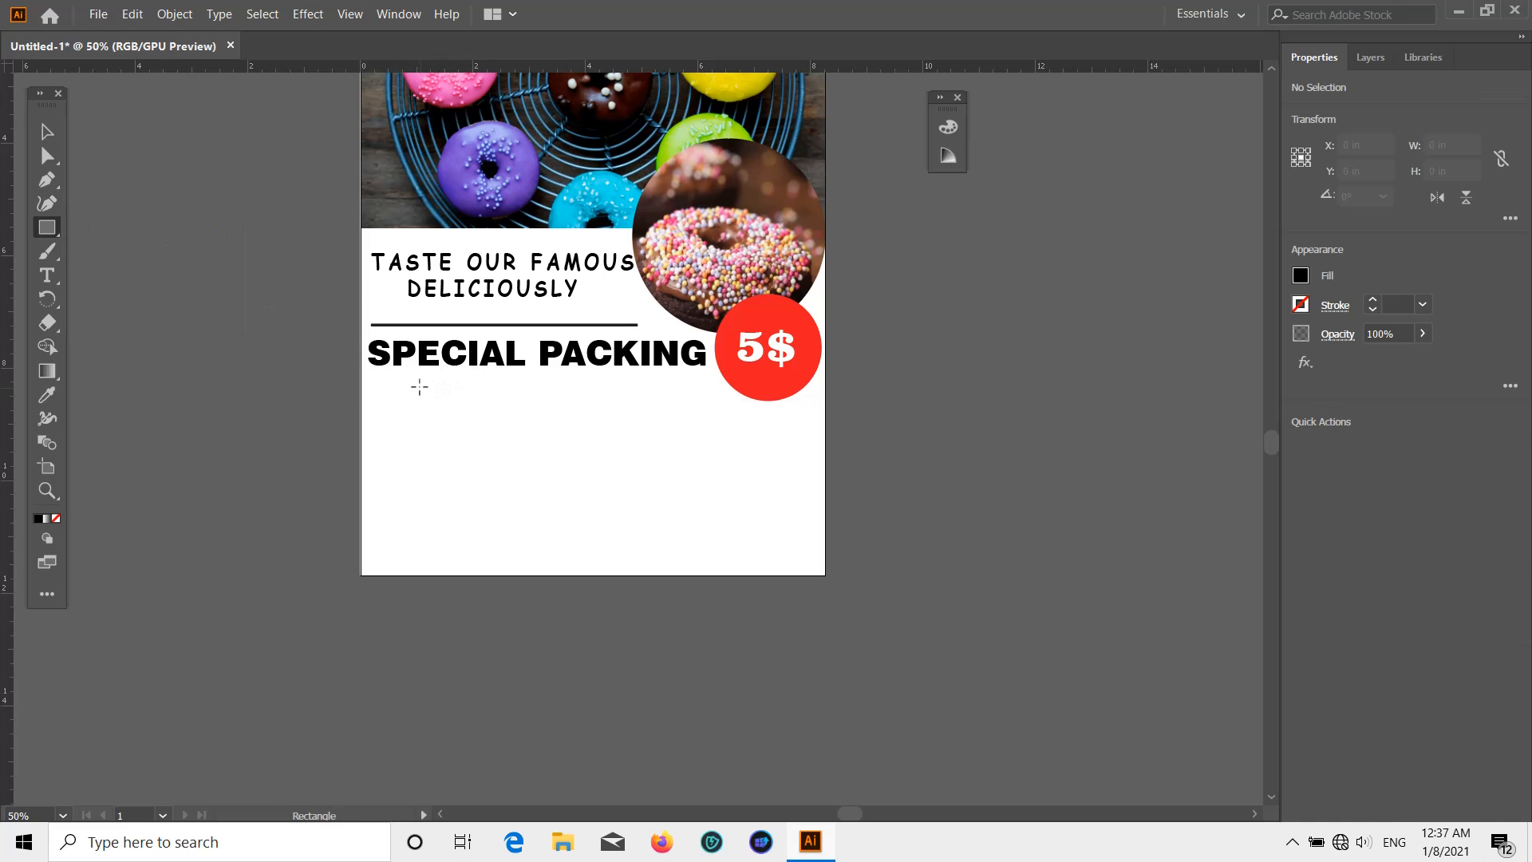
left_click_drag(407, 382, 694, 438)
left_click(1301, 275)
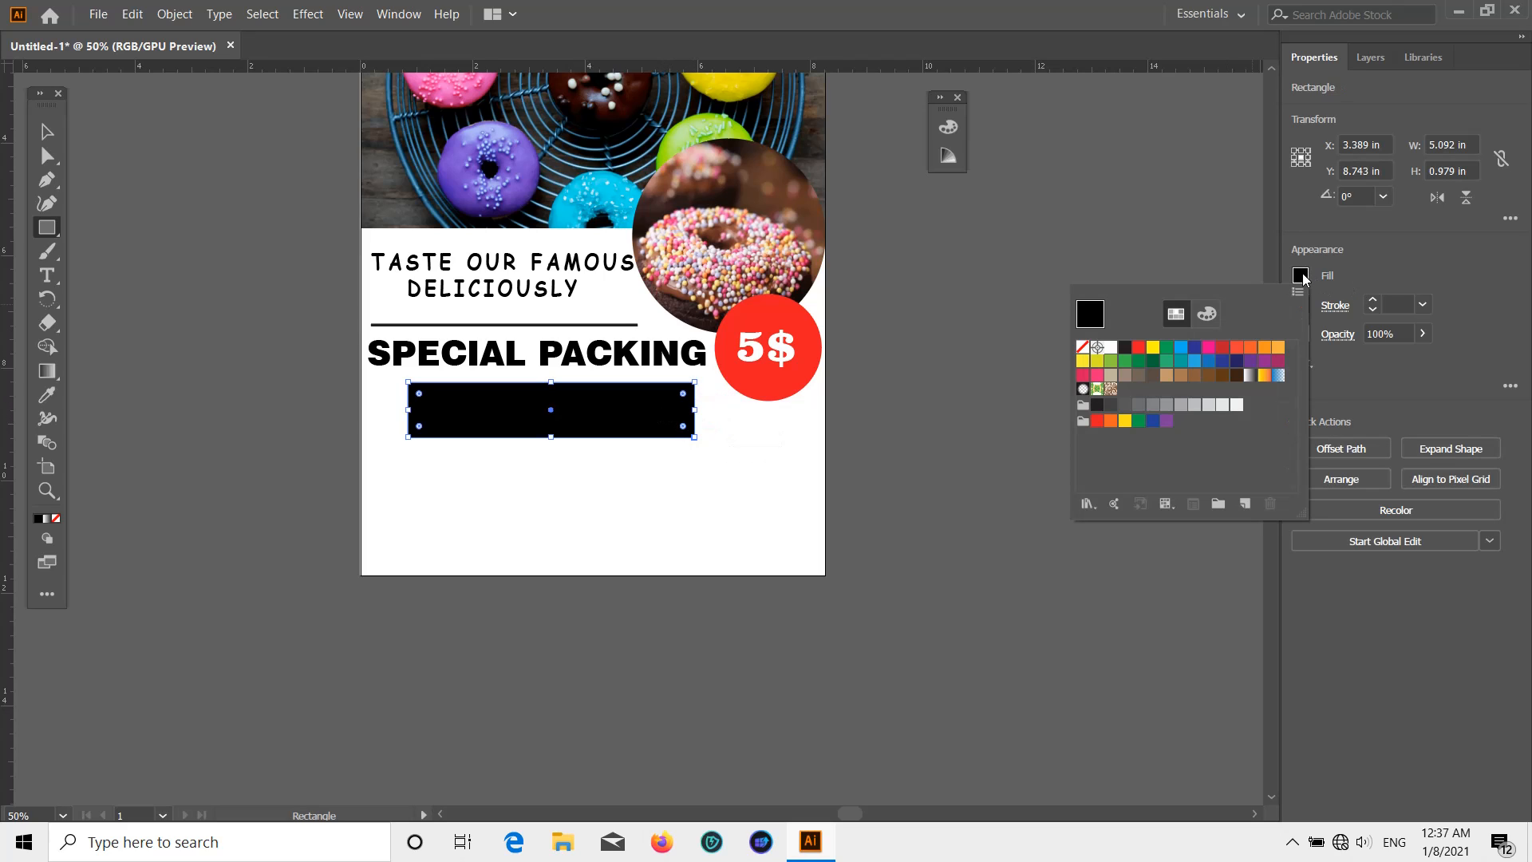
left_click(1194, 350)
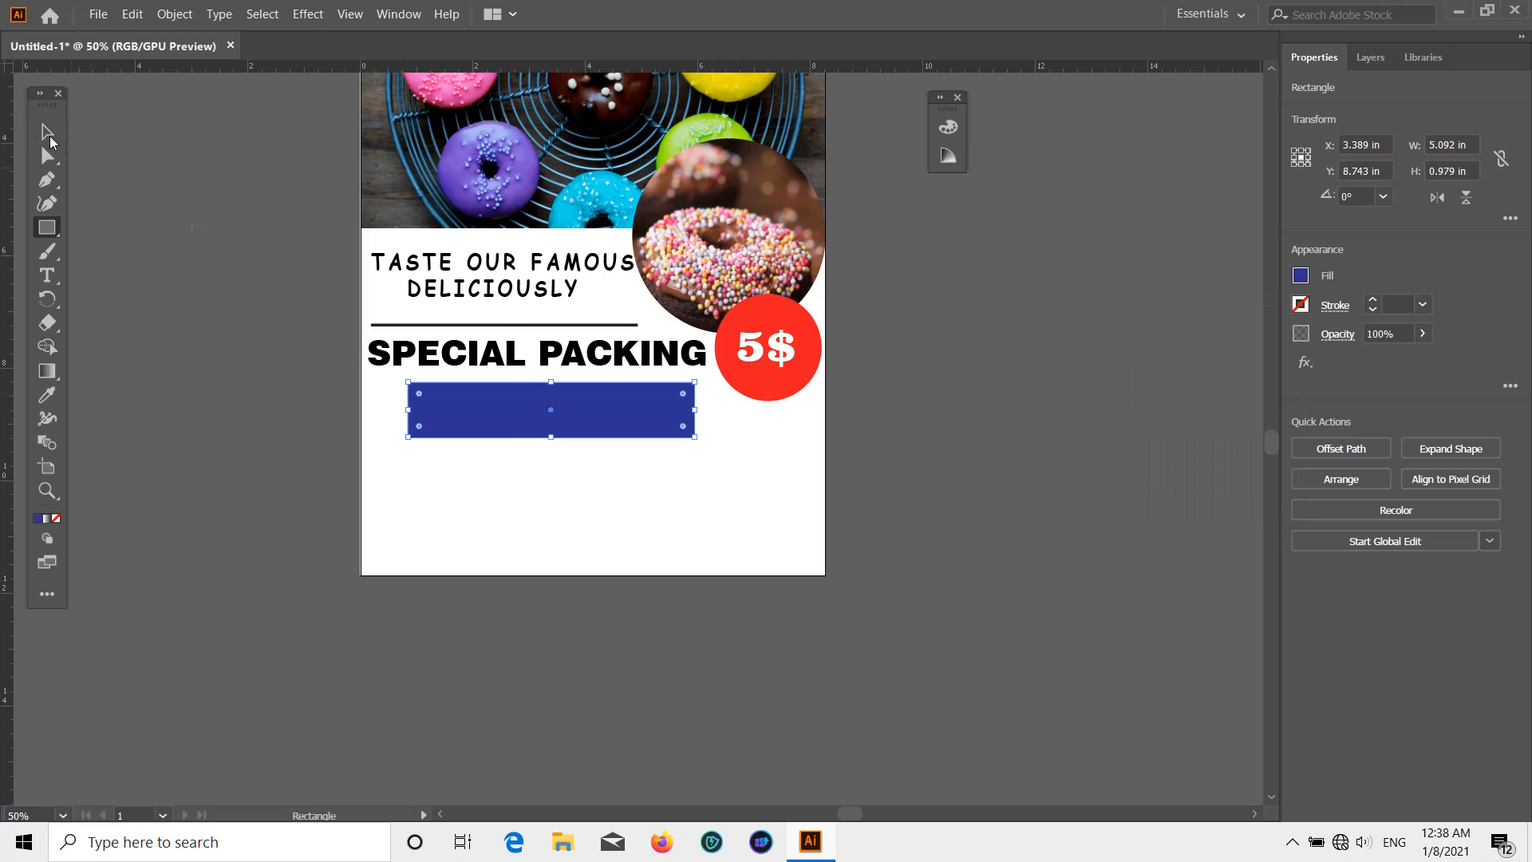
Round the blue rectangle's corners fully into a pill-shaped button and deselect it
left_click_drag(419, 394, 533, 411)
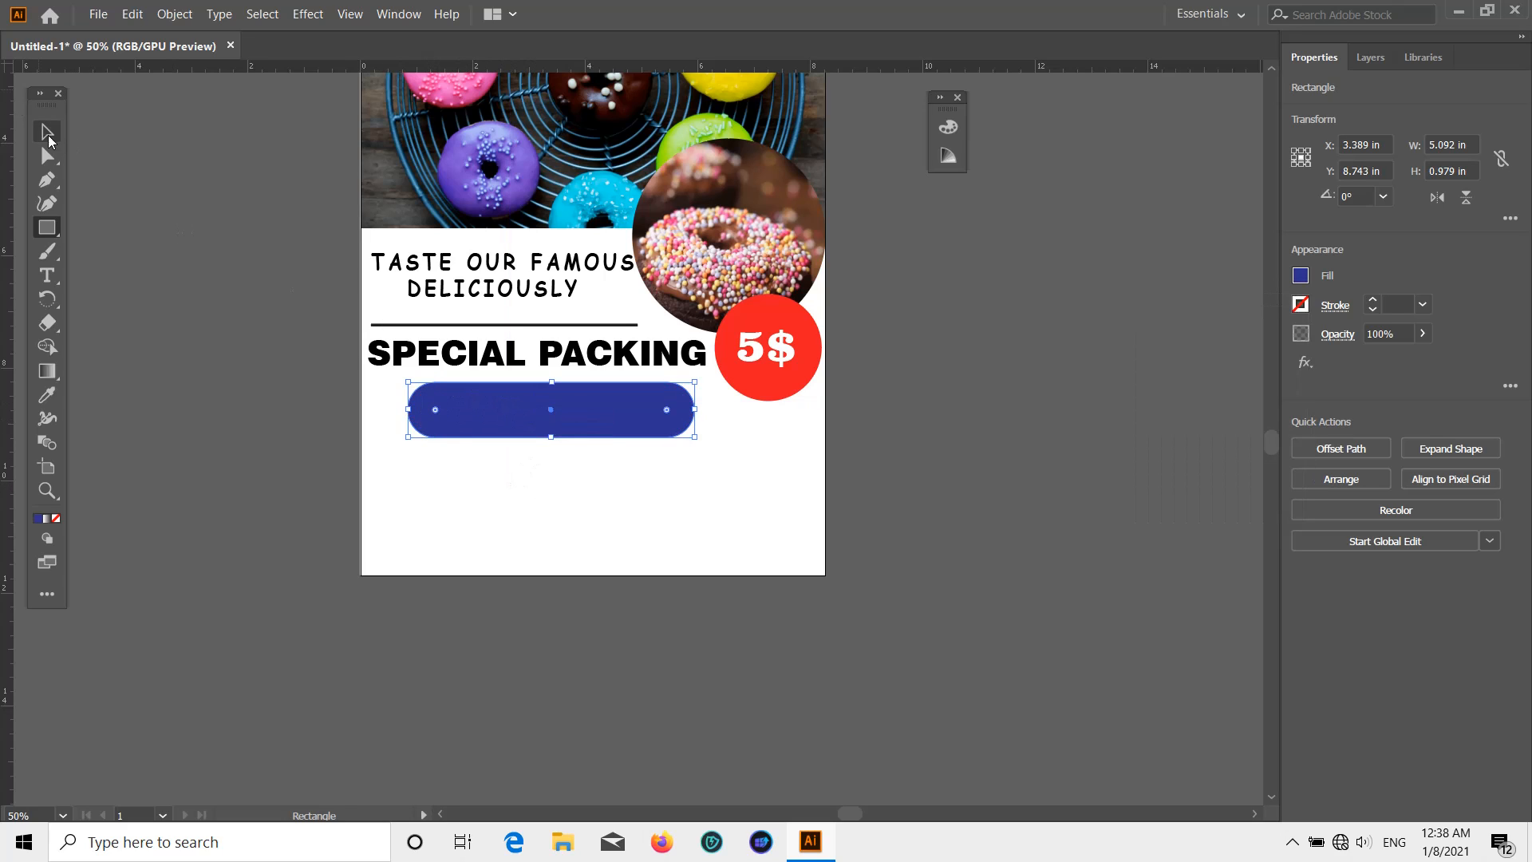
left_click(47, 132)
left_click(198, 291)
Add the text ORDER NOW on the blue pill-shaped button
left_click(47, 276)
left_click(452, 408)
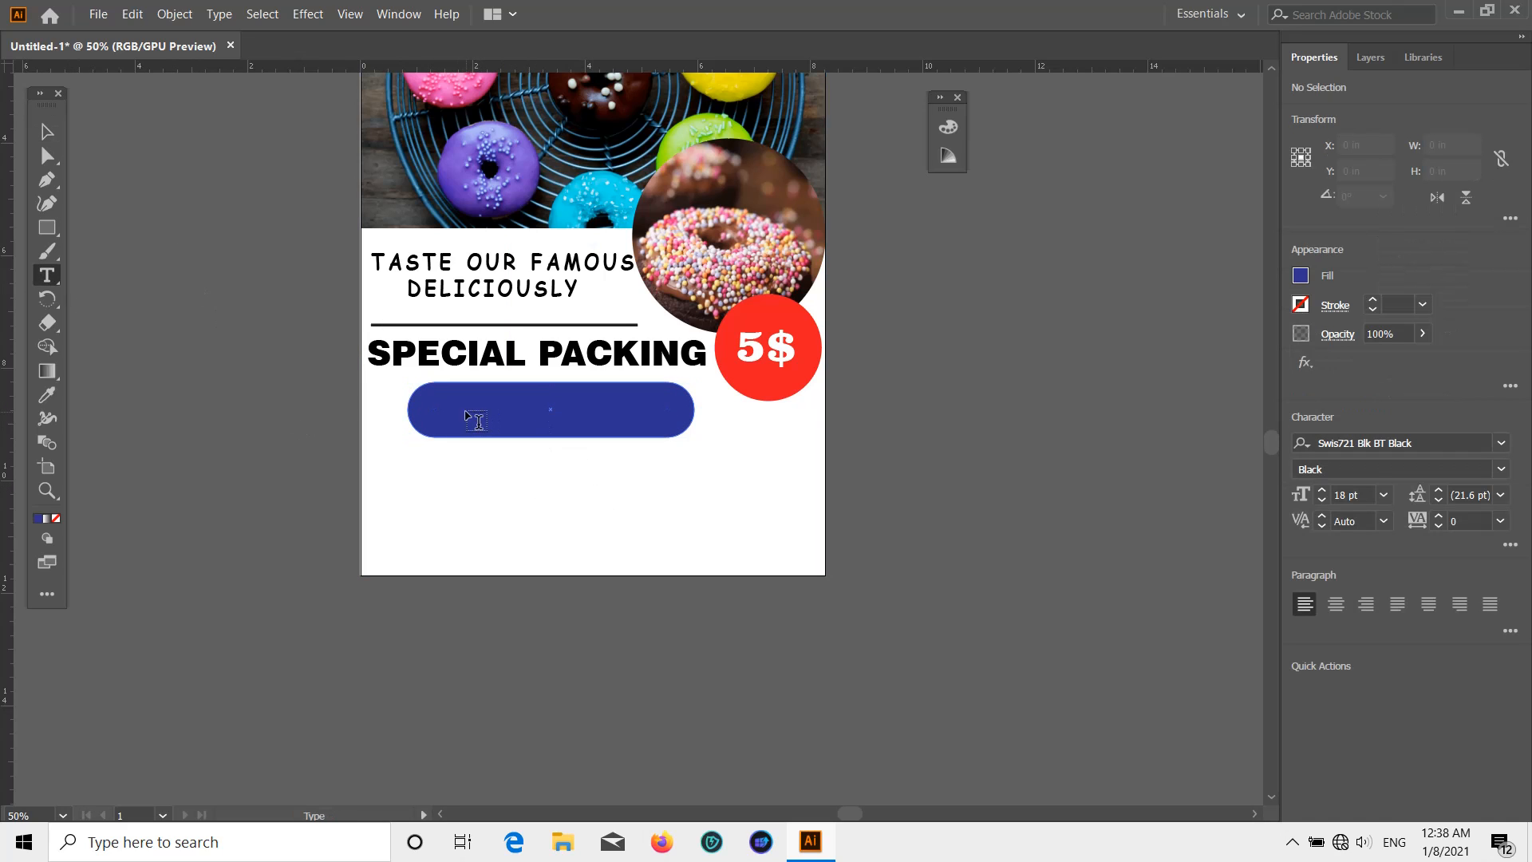
key("BackSpace")
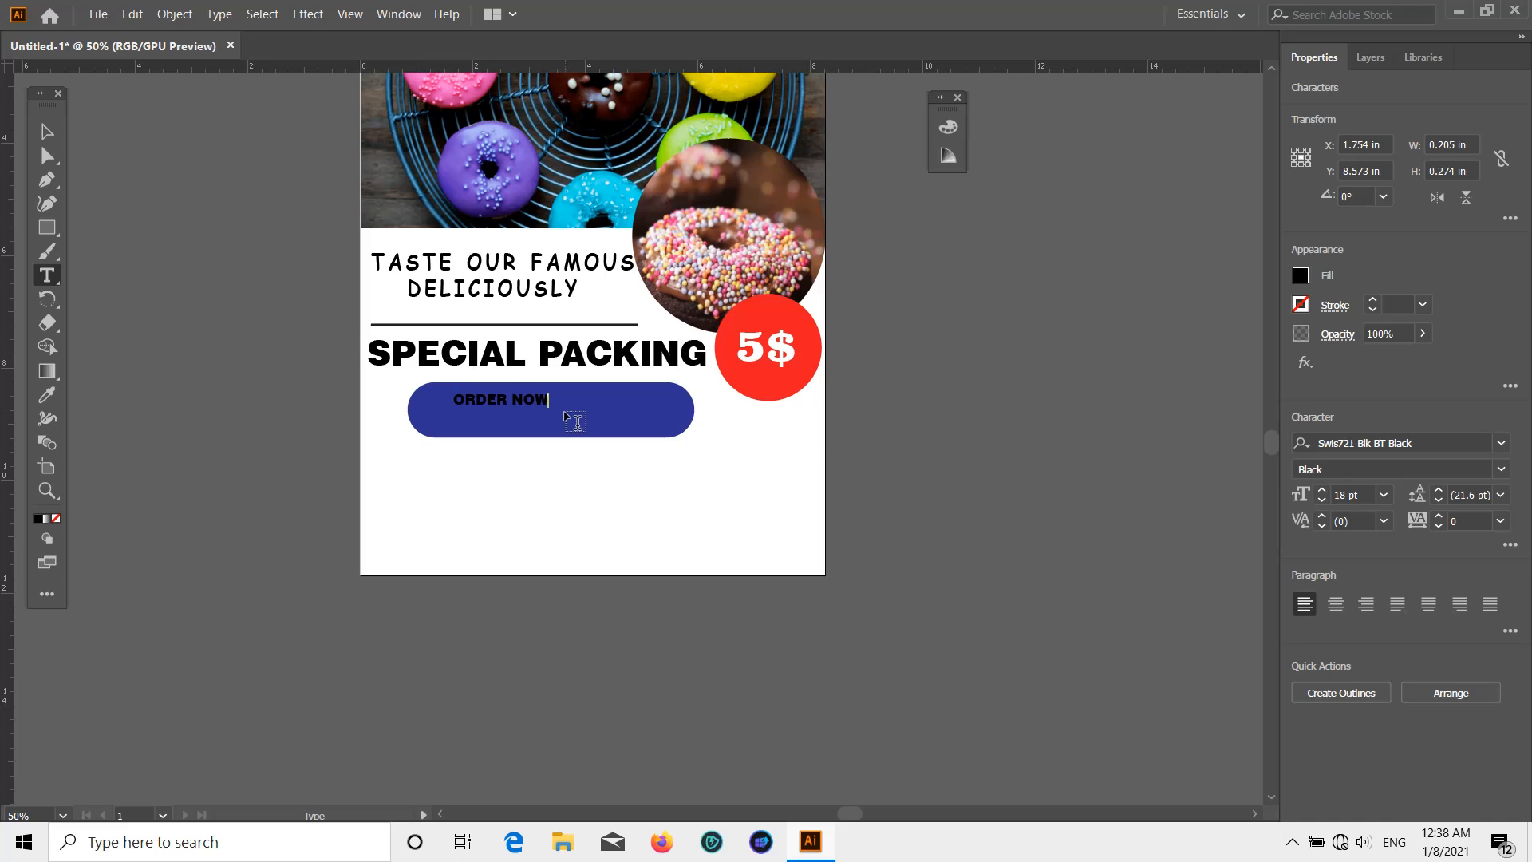
left_click(47, 133)
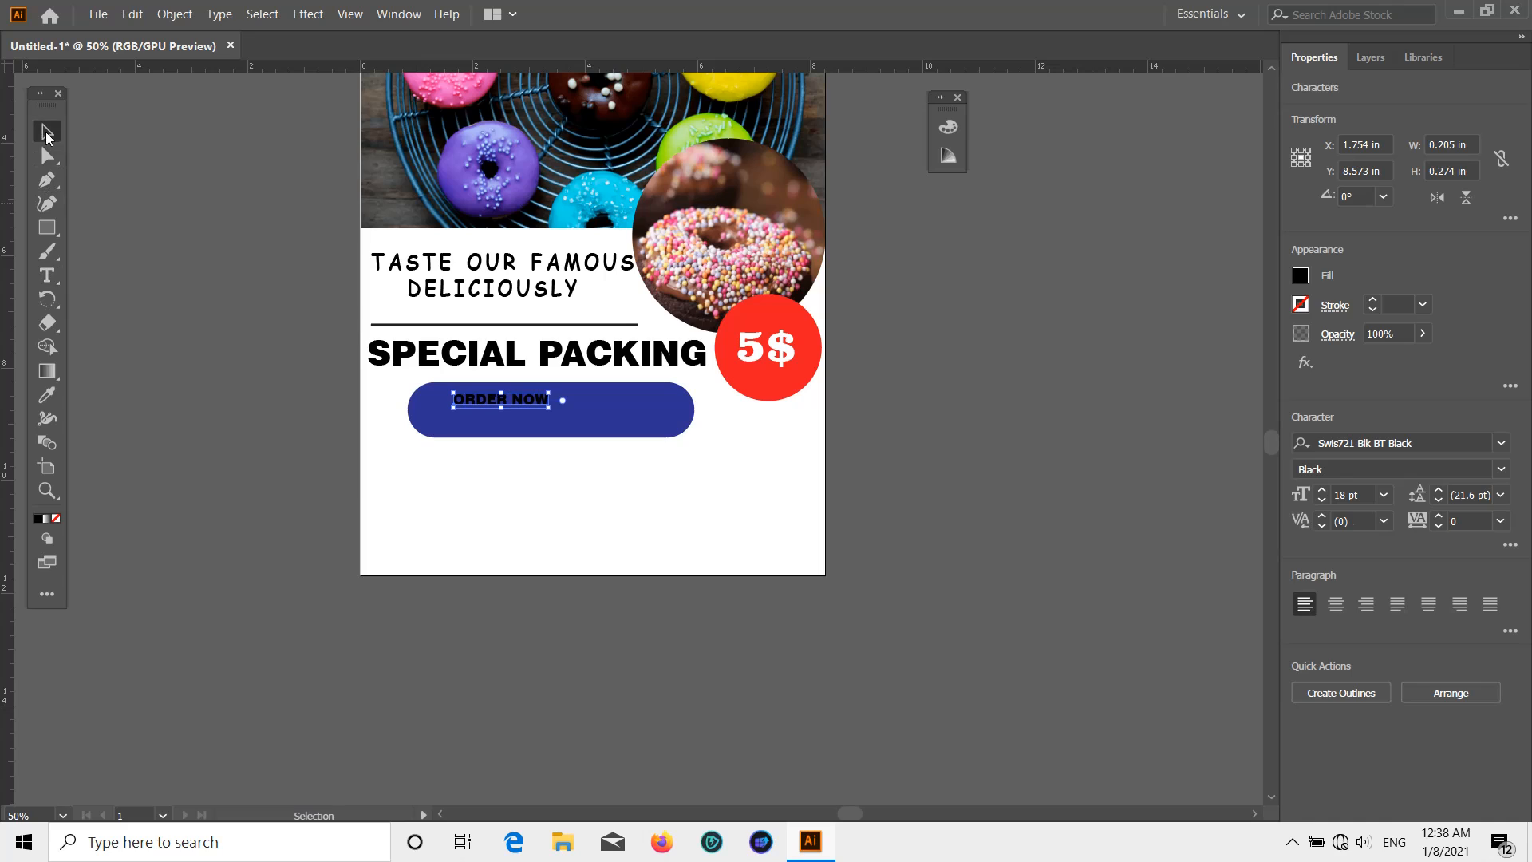
Colour the ORDER NOW text white and enlarge it to fill most of the blue button
left_click(1301, 275)
left_click(1111, 347)
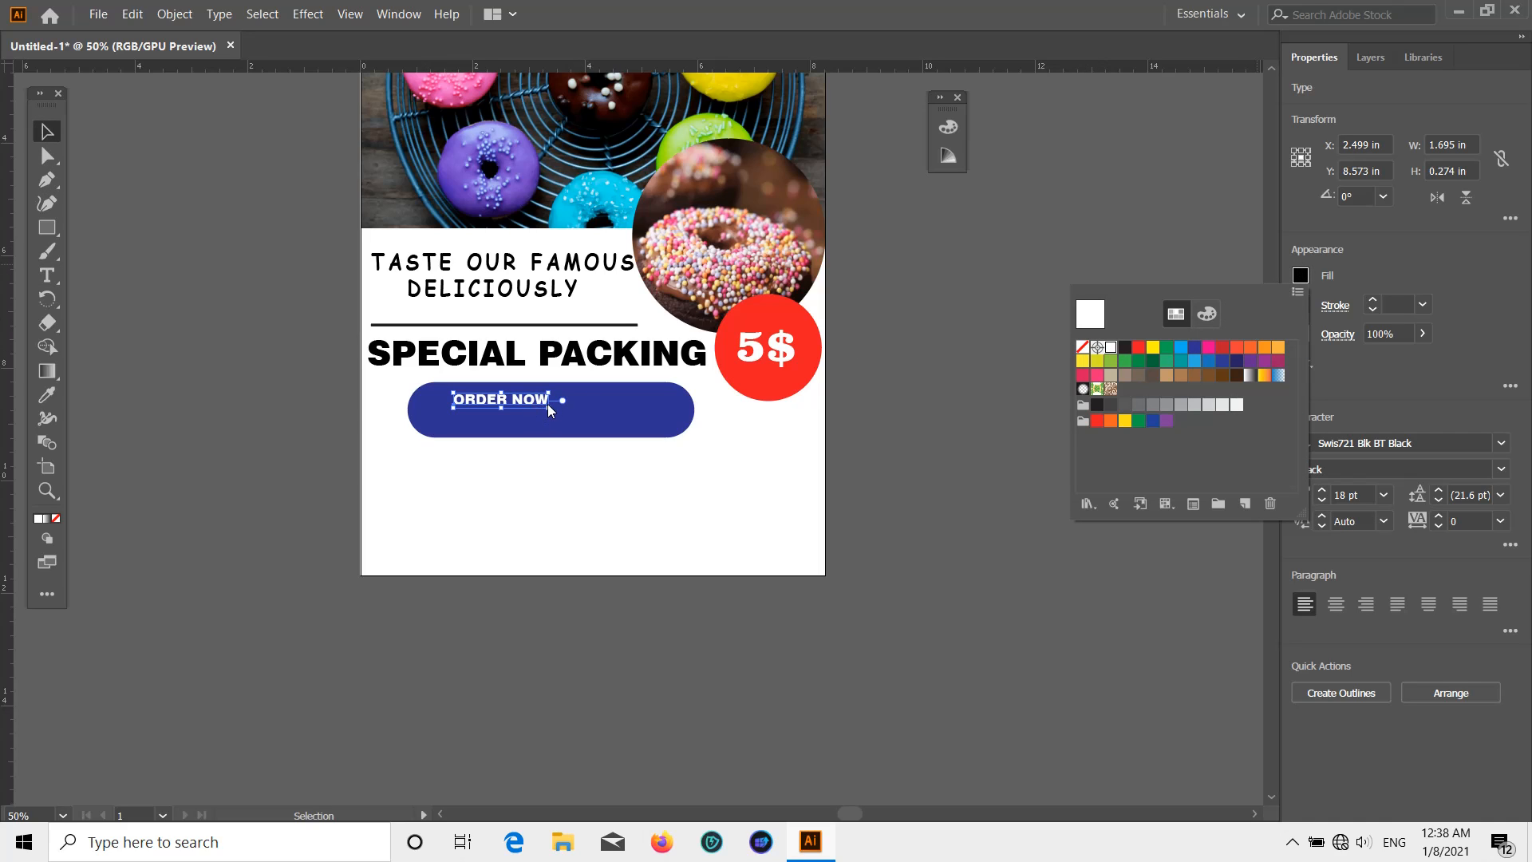
left_click(946, 263)
left_click_drag(549, 408, 663, 466)
left_click(663, 465)
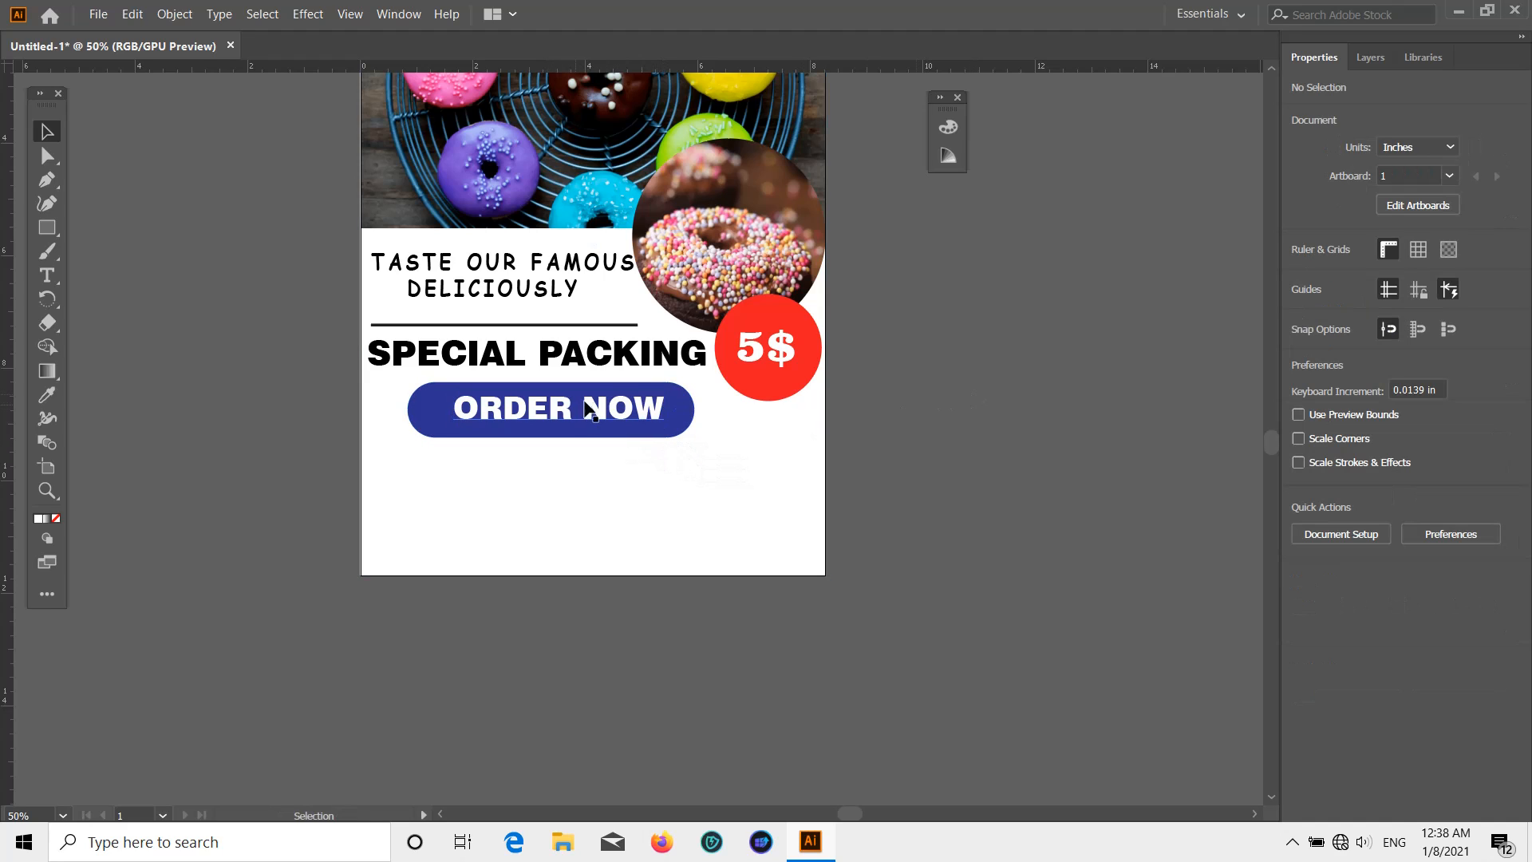
Move the blue button right to end level with SPECIAL PACKING and centre the ORDER NOW text on it
left_click_drag(574, 439, 667, 427)
left_click(872, 468)
left_click(1054, 429)
Add a text line with the placeholder phone number beneath the ORDER NOW button
scroll(1052, 426, "down", 2)
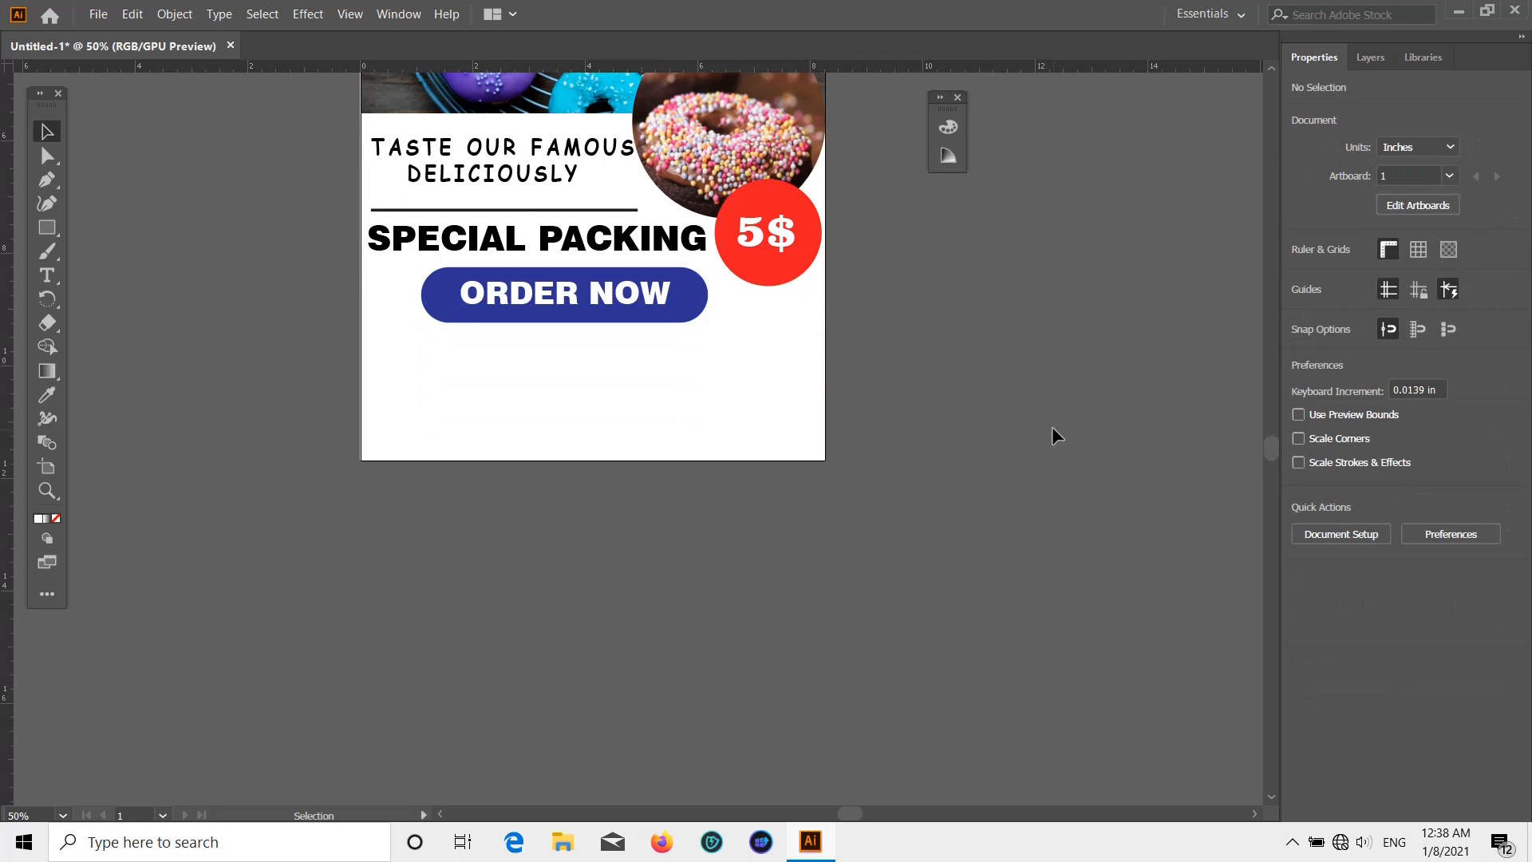
left_click(36, 281)
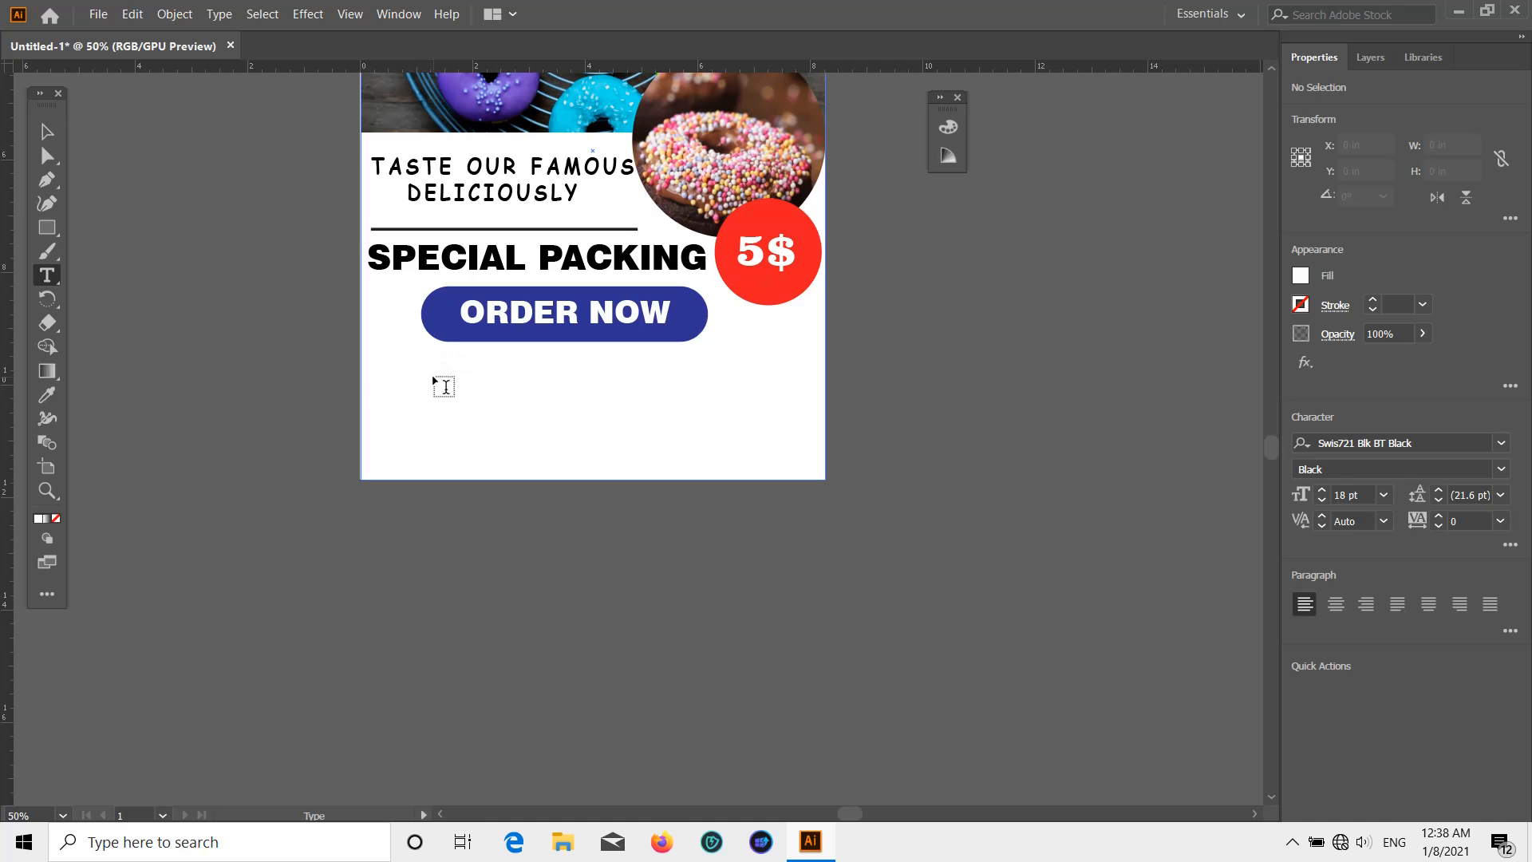
left_click(437, 377)
key("BackSpace")
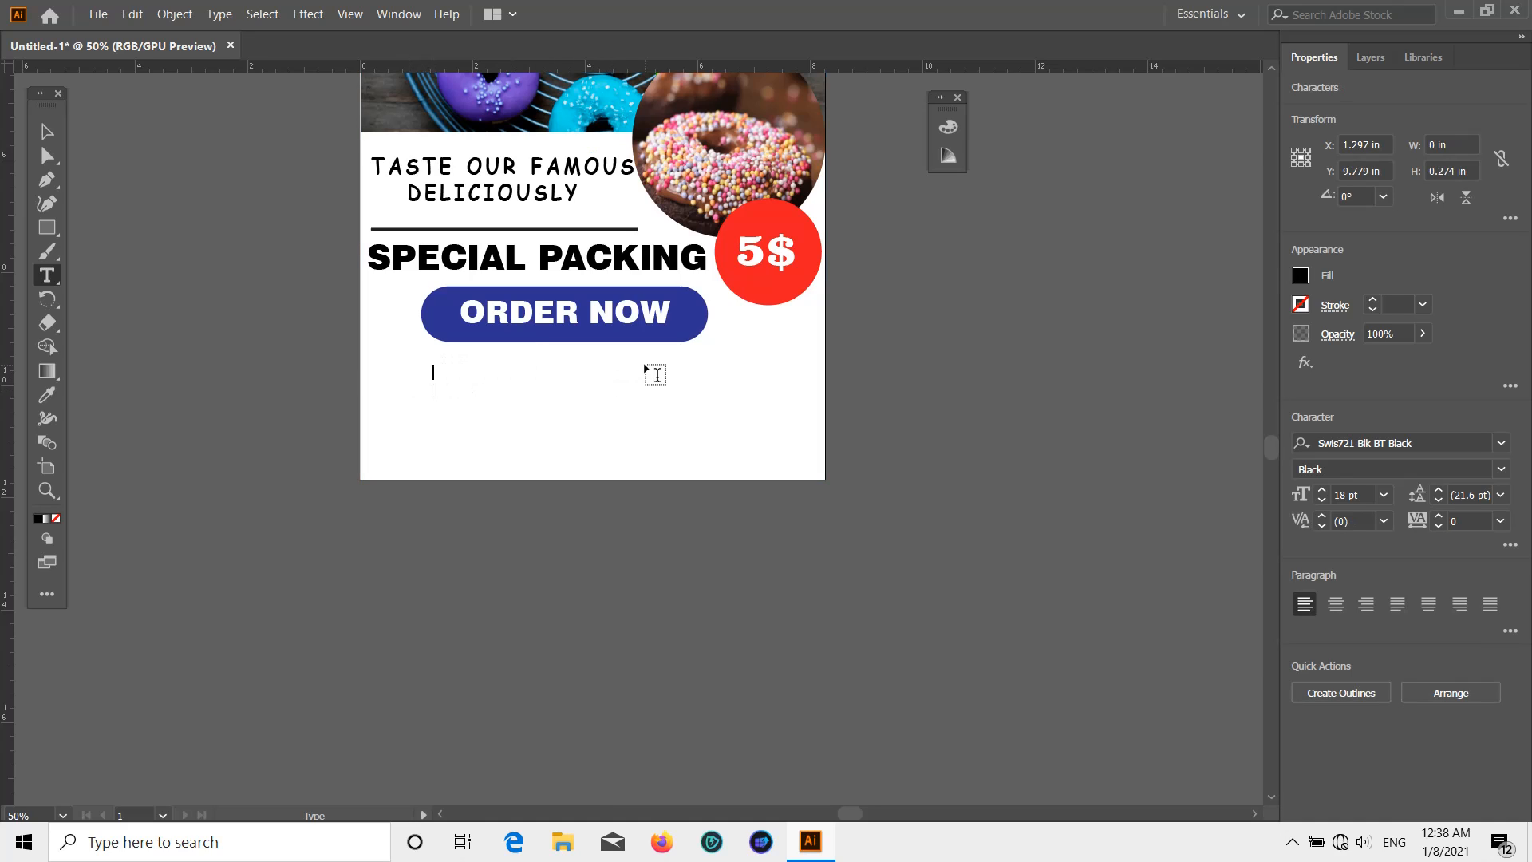
type("011-00000")
left_click(46, 132)
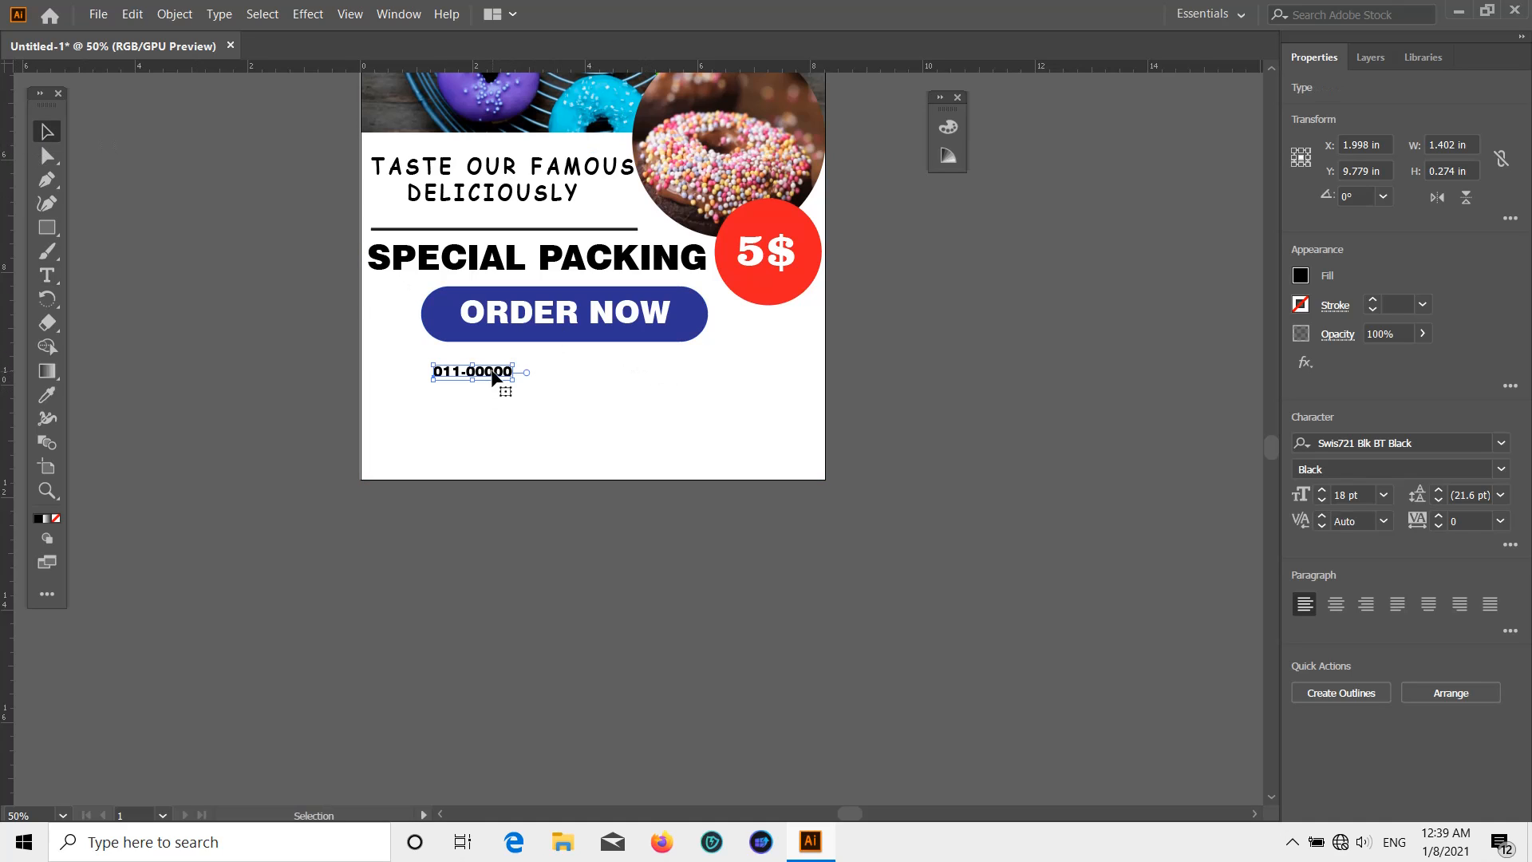
Set the phone number's font to Arial with the Regular style
left_click(1473, 500)
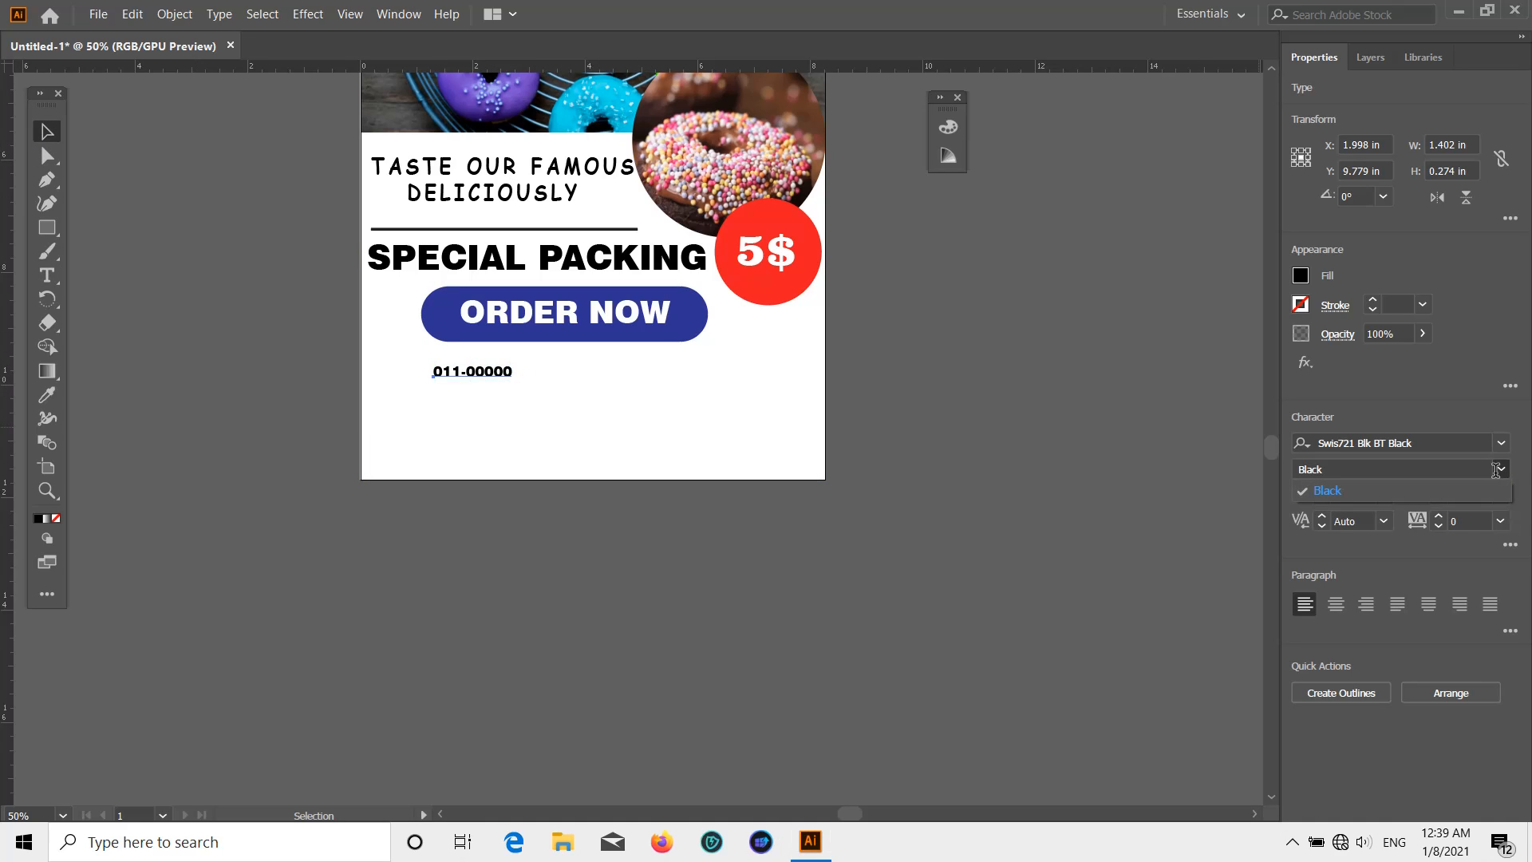
left_click(1501, 443)
left_click(1150, 648)
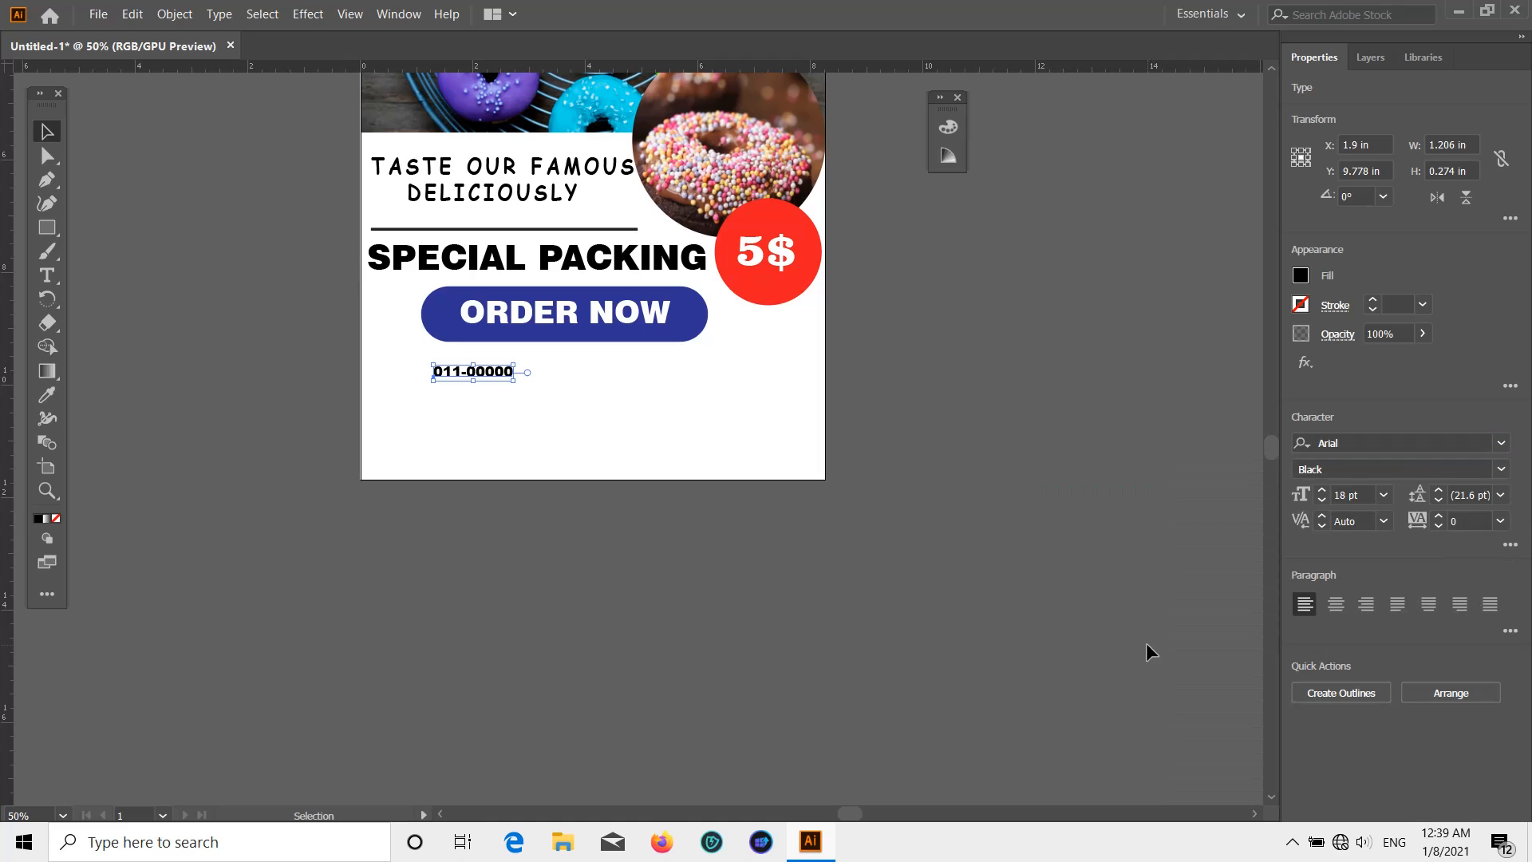
left_click(1501, 469)
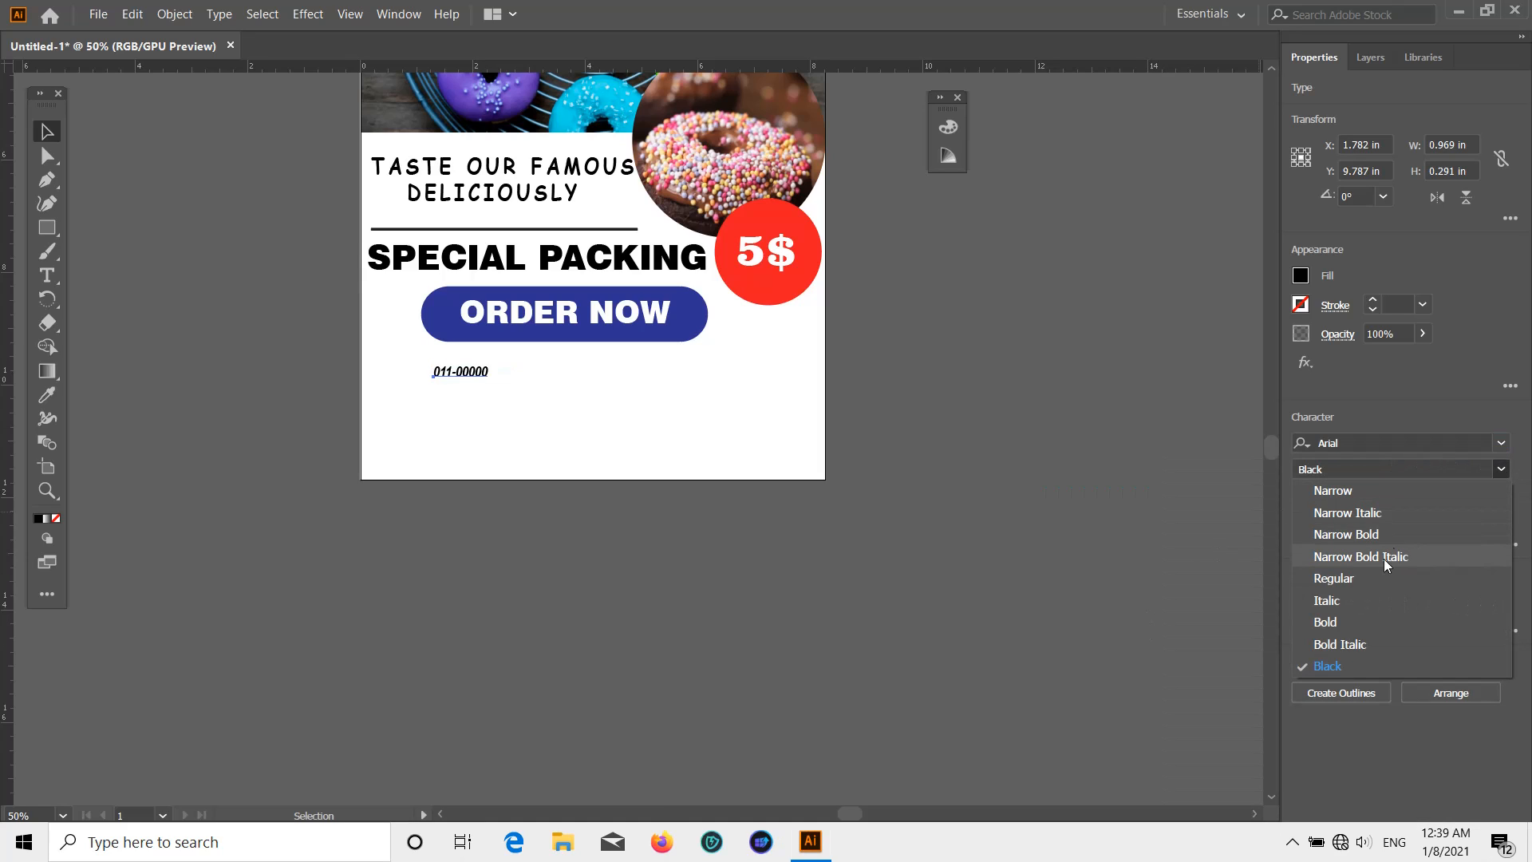
left_click(1334, 577)
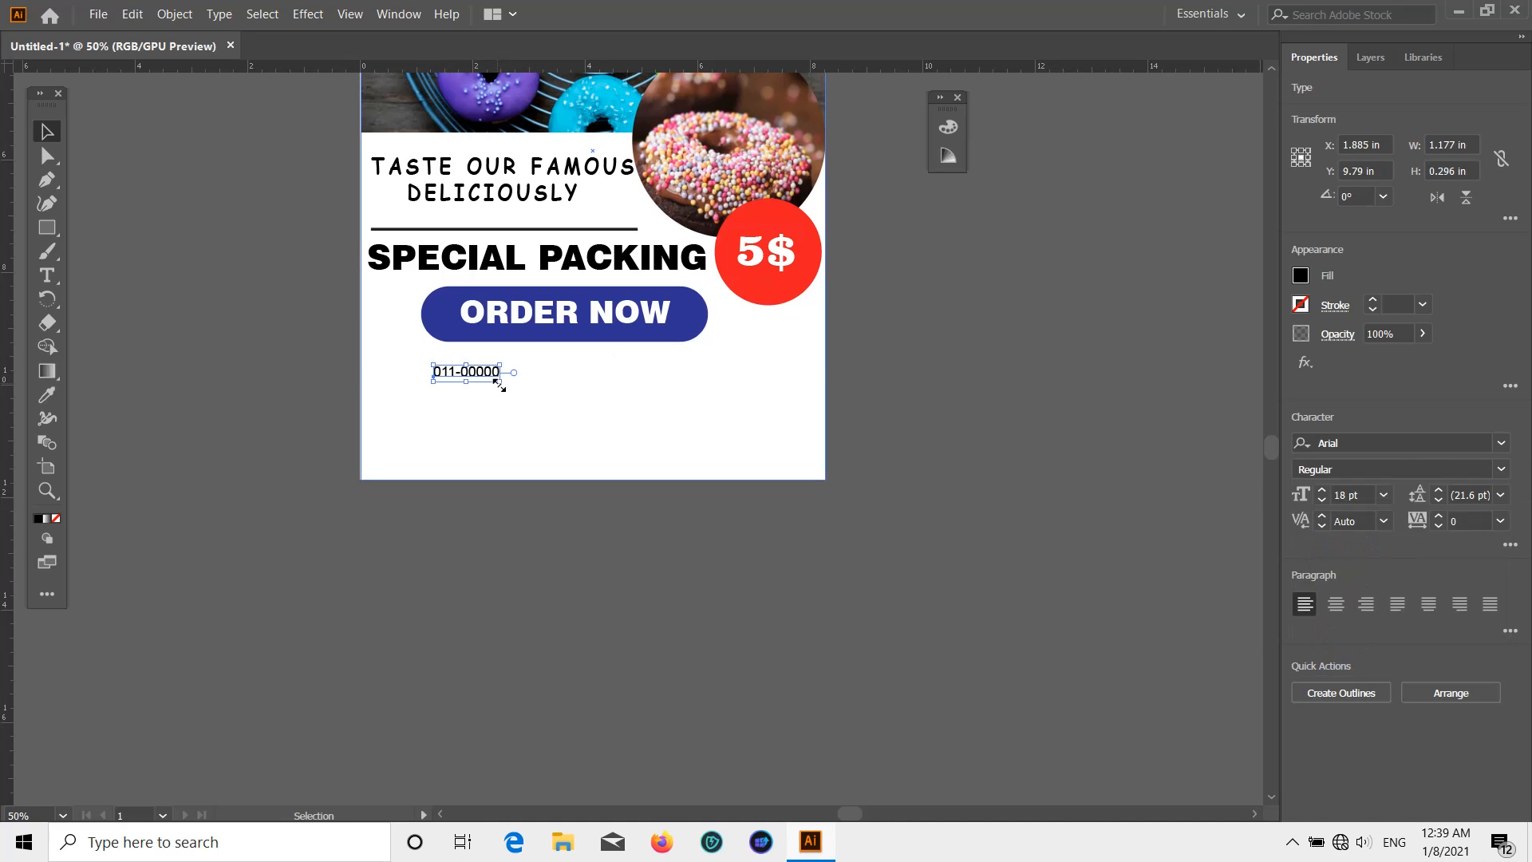
Enlarge the phone number to about 32 pt and centre it just beneath the ORDER NOW button
left_click_drag(490, 380, 614, 362)
left_click(838, 367)
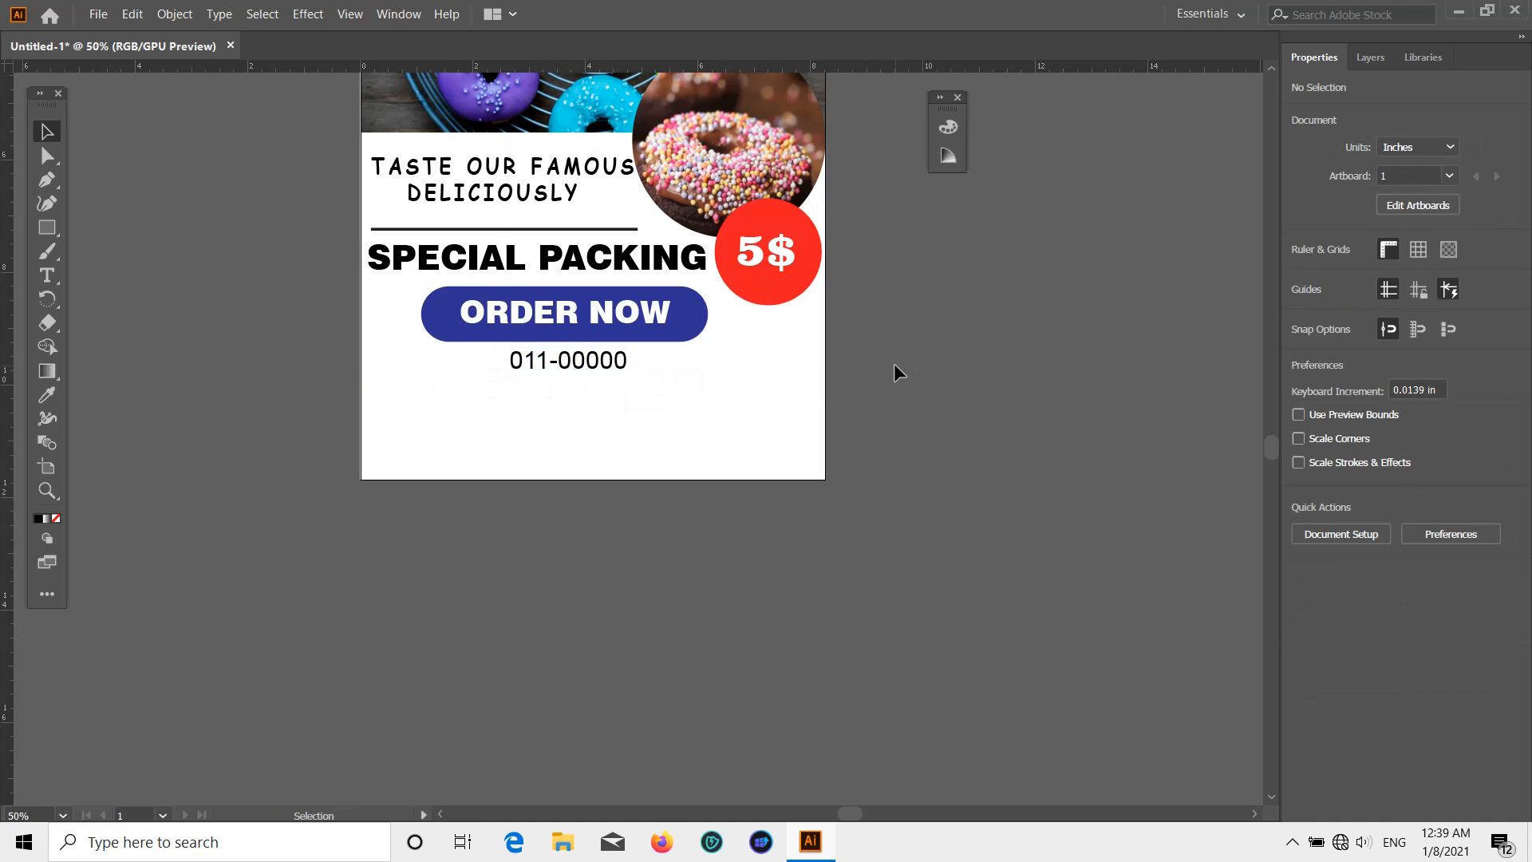
scroll(894, 362, "down", 1)
left_click(602, 344)
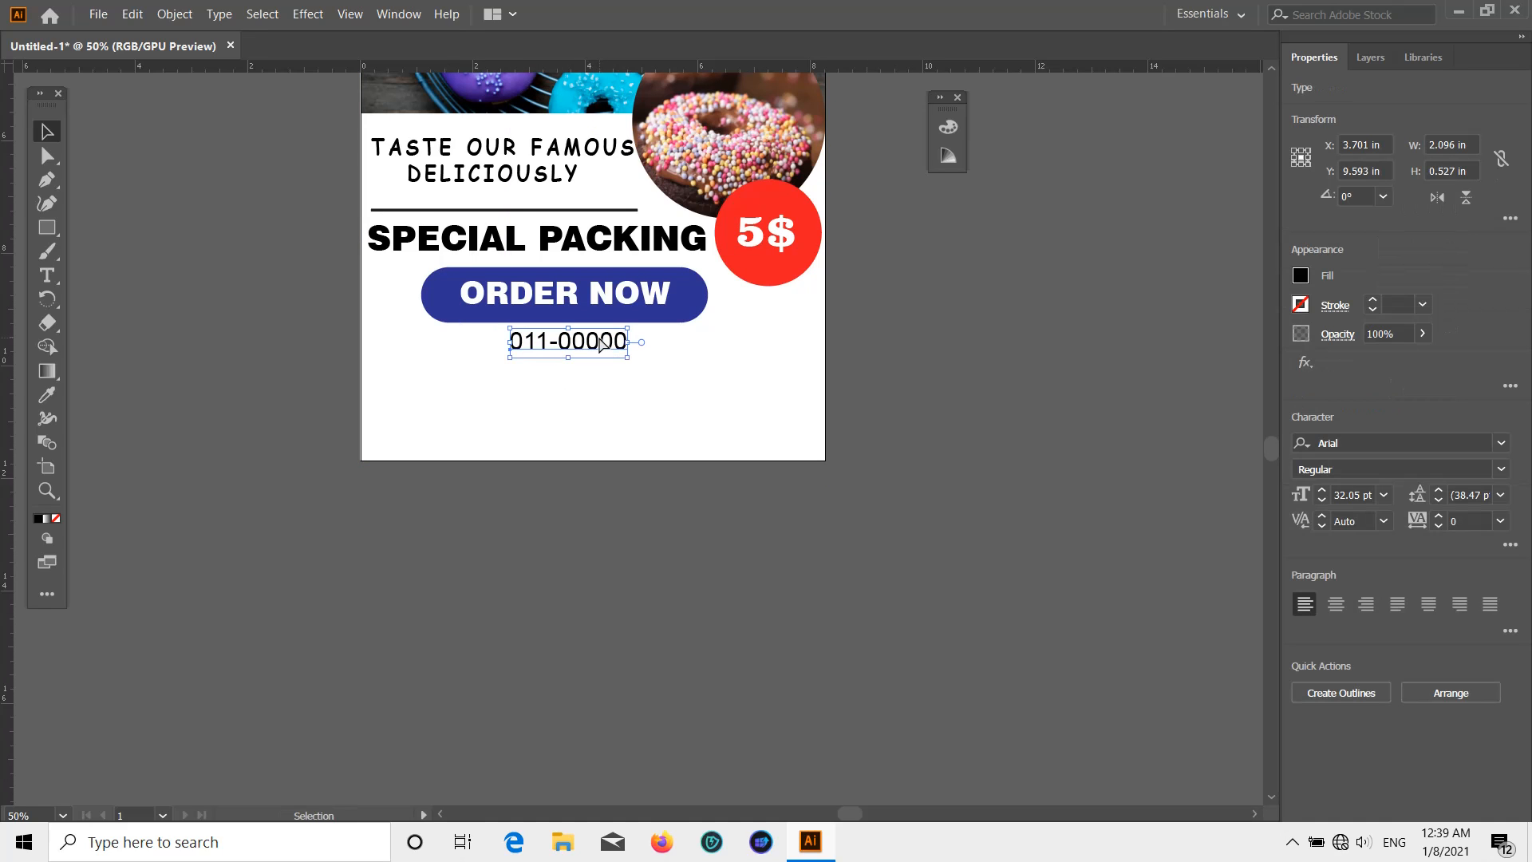
mouse_move(601, 344)
left_mouse_down()
mouse_move(597, 376)
mouse_move(585, 348)
left_mouse_up()
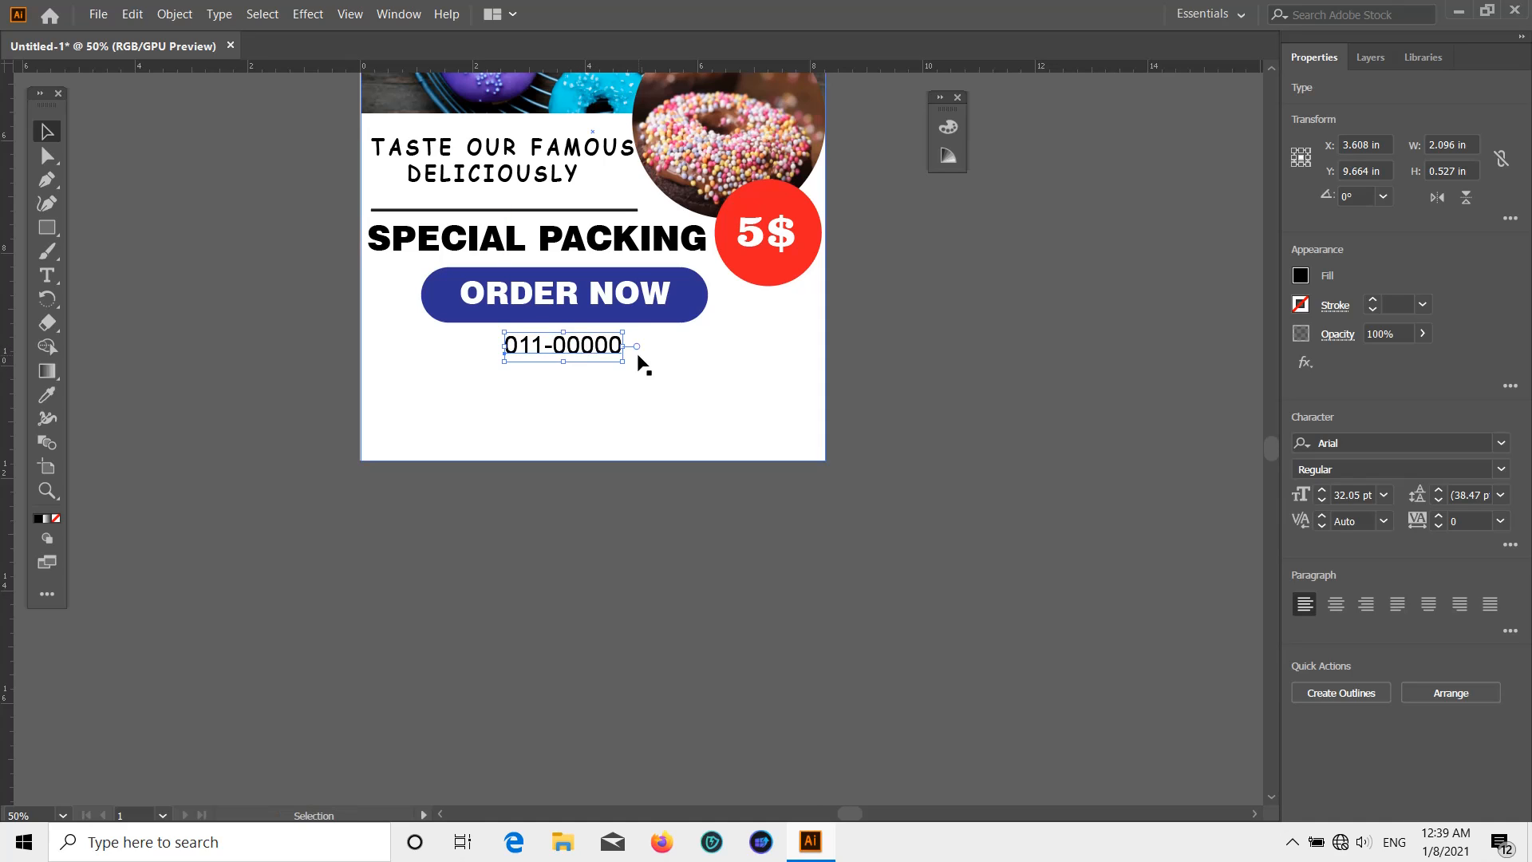
Duplicate the phone number directly below the original and change the copy's prefix to make a second phone number
left_click_drag(566, 351, 565, 383)
key("t")
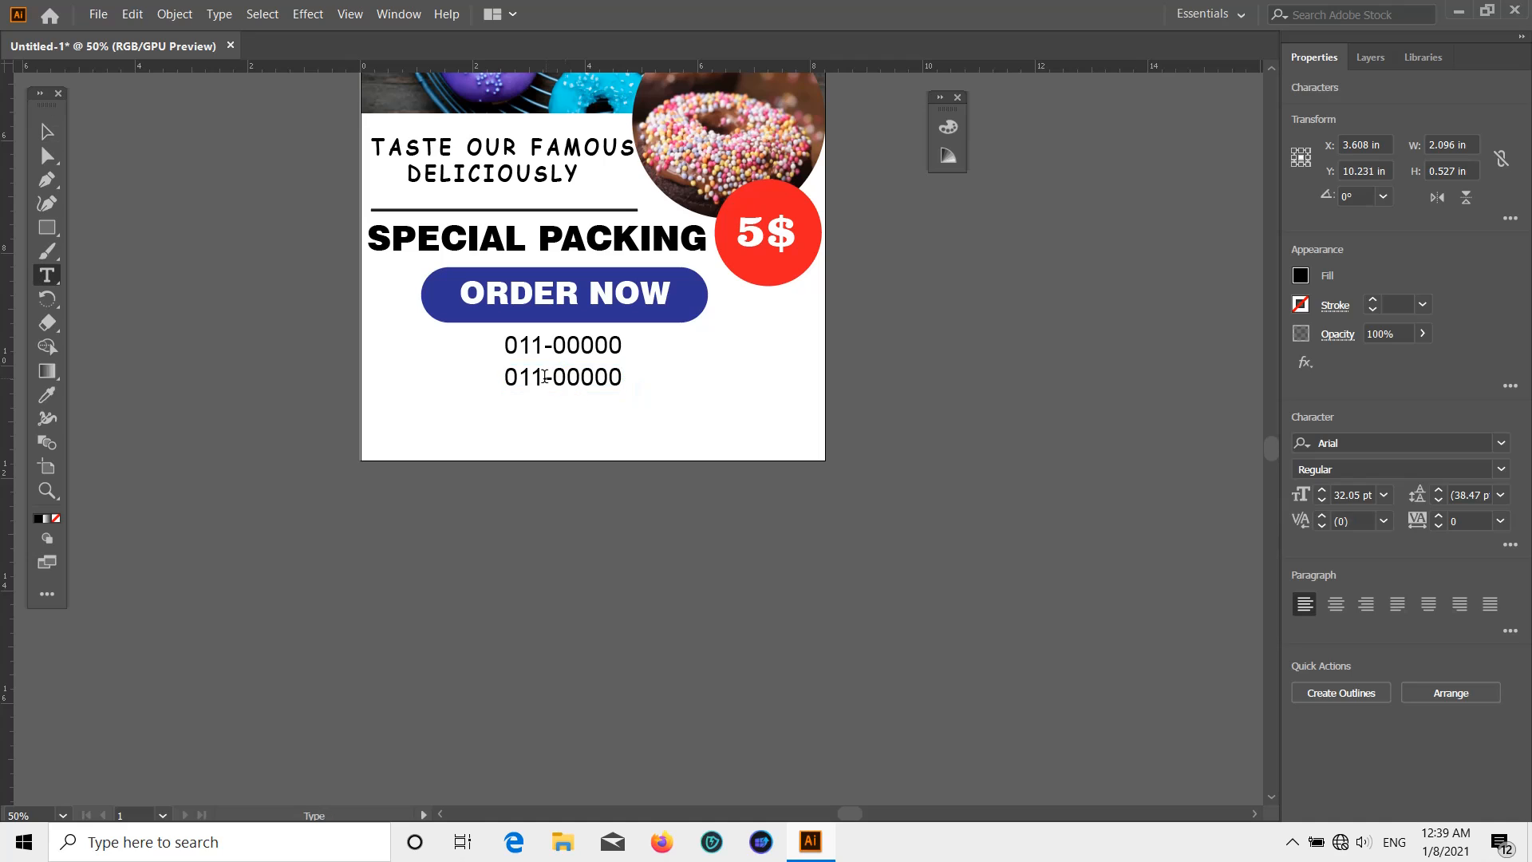
left_click(542, 377)
key("BackSpace")
key("BackSpace")
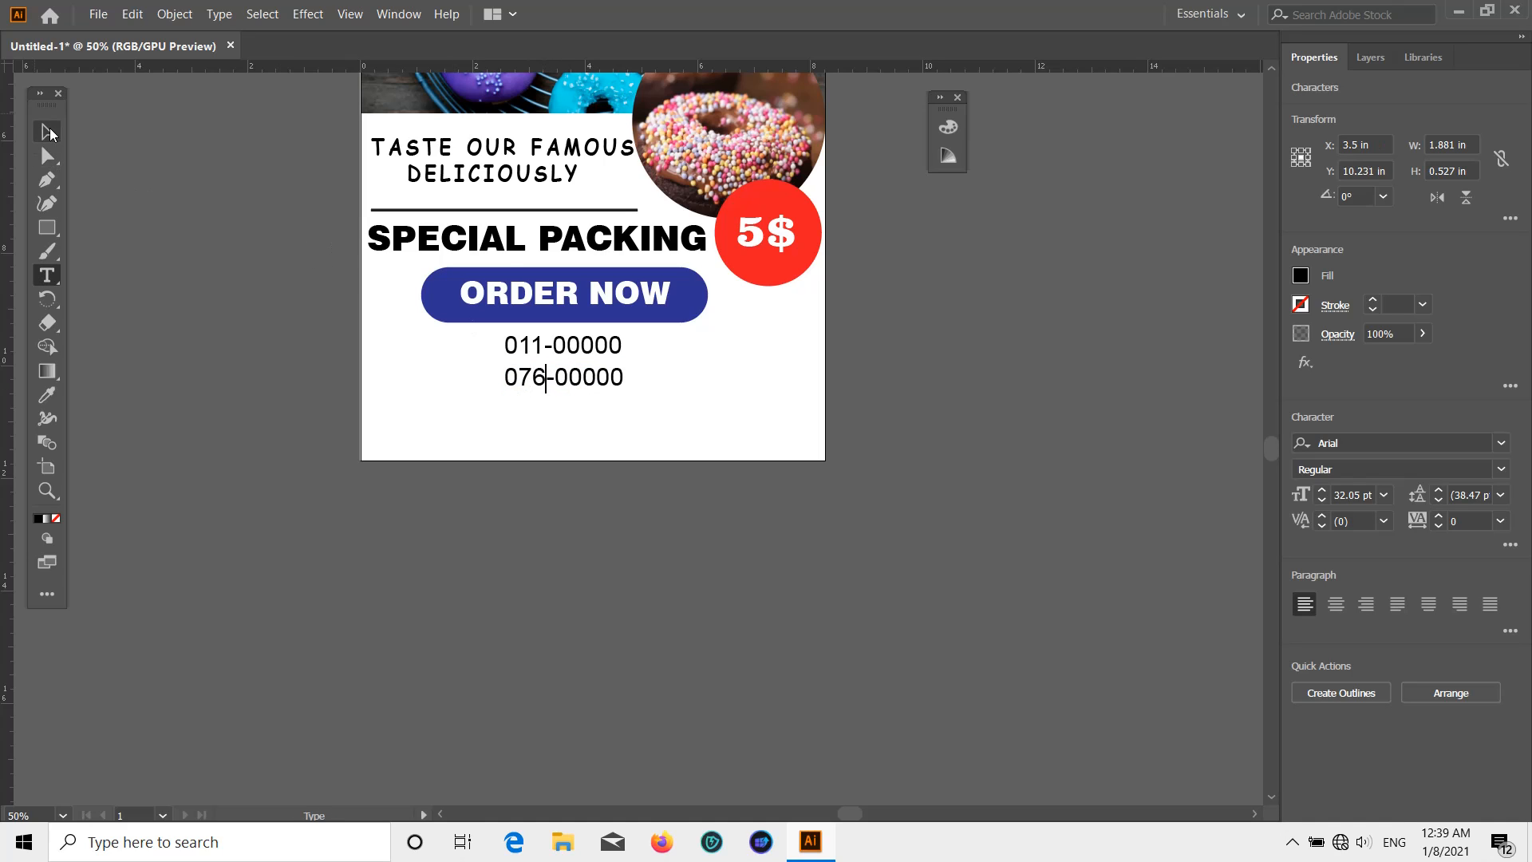
left_click(48, 131)
scroll(305, 383, "down", 5)
scroll(455, 506, "up", 4)
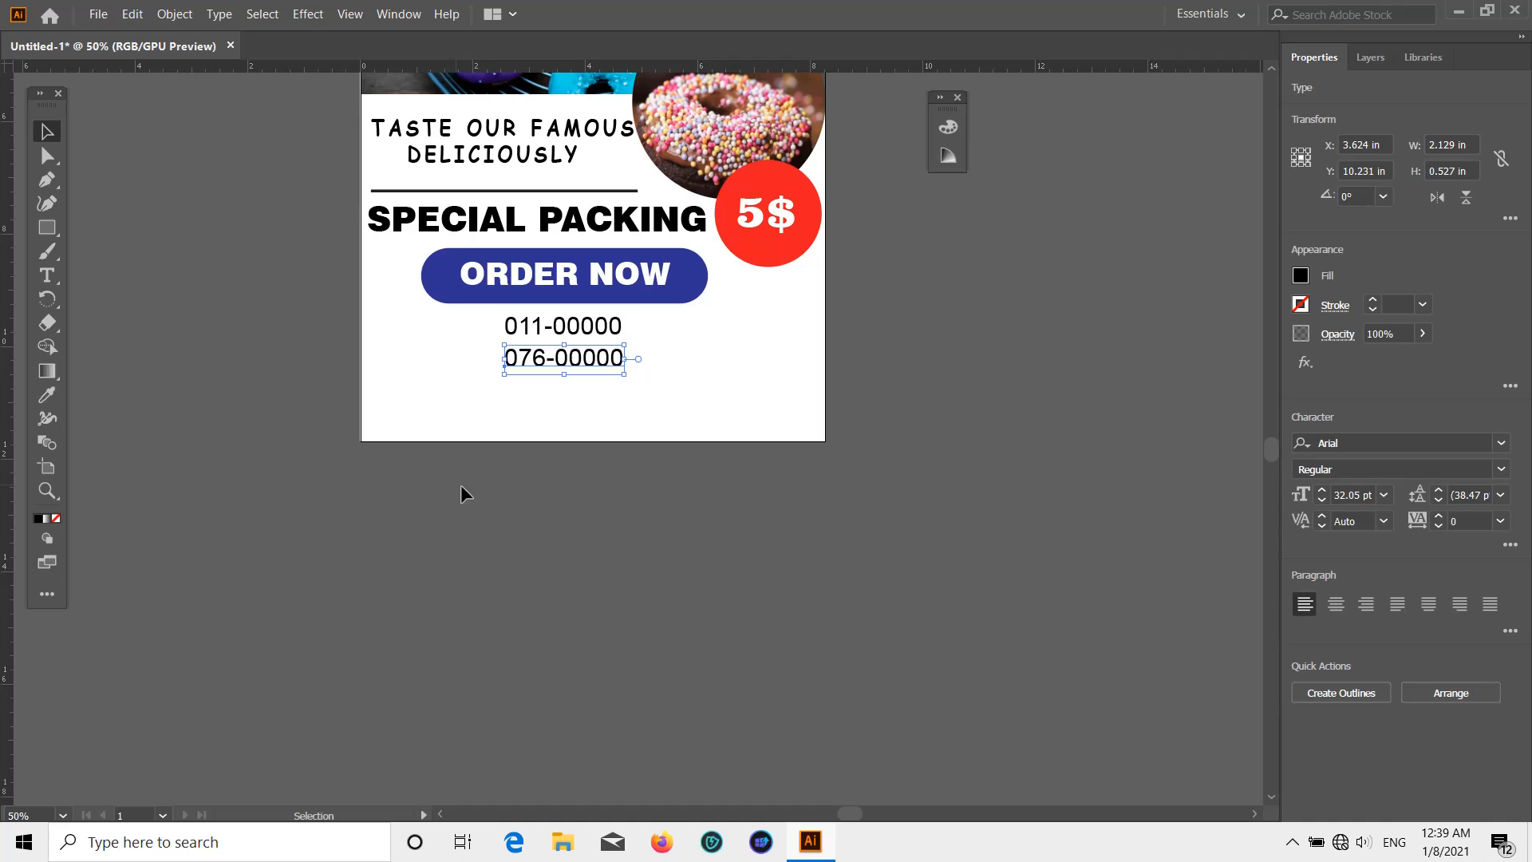
scroll(580, 476, "down", 1)
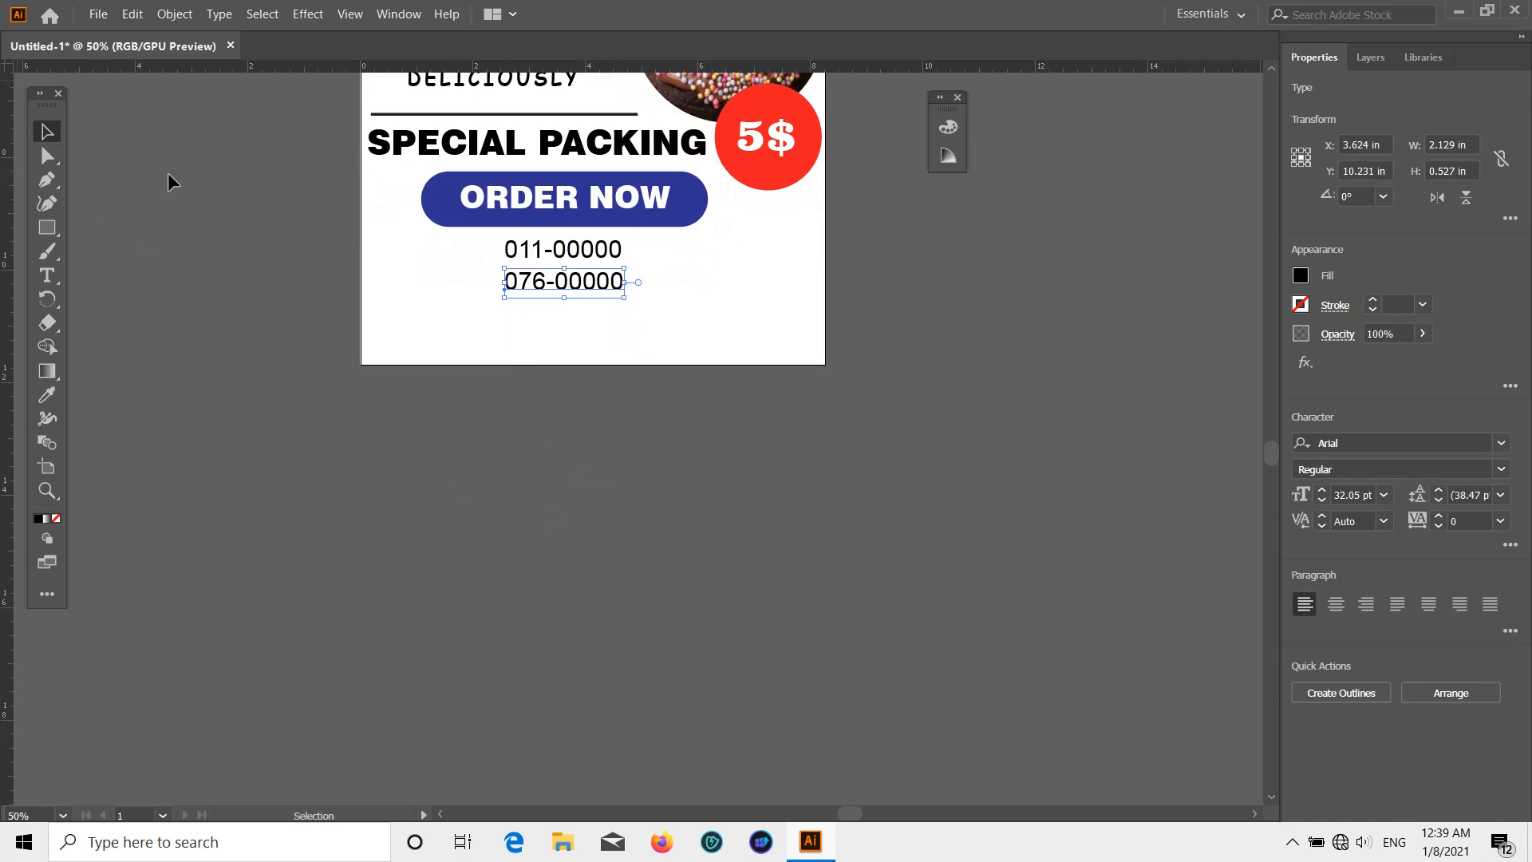
Duplicate the second phone number a little below itself and replace the copy's text with a placeholder street address
left_click(49, 286)
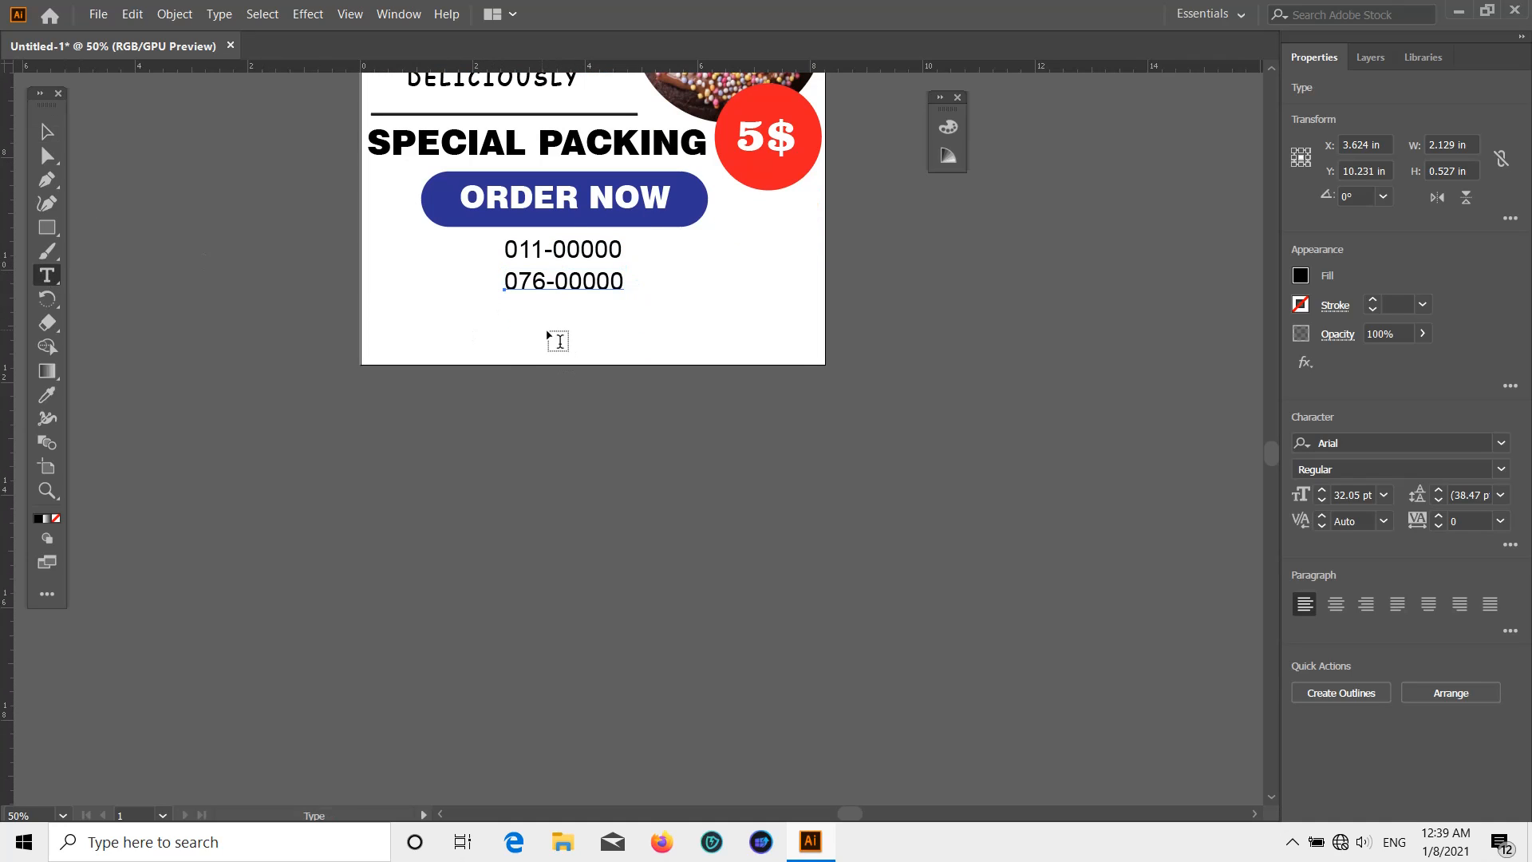
left_click(49, 133)
key("a")
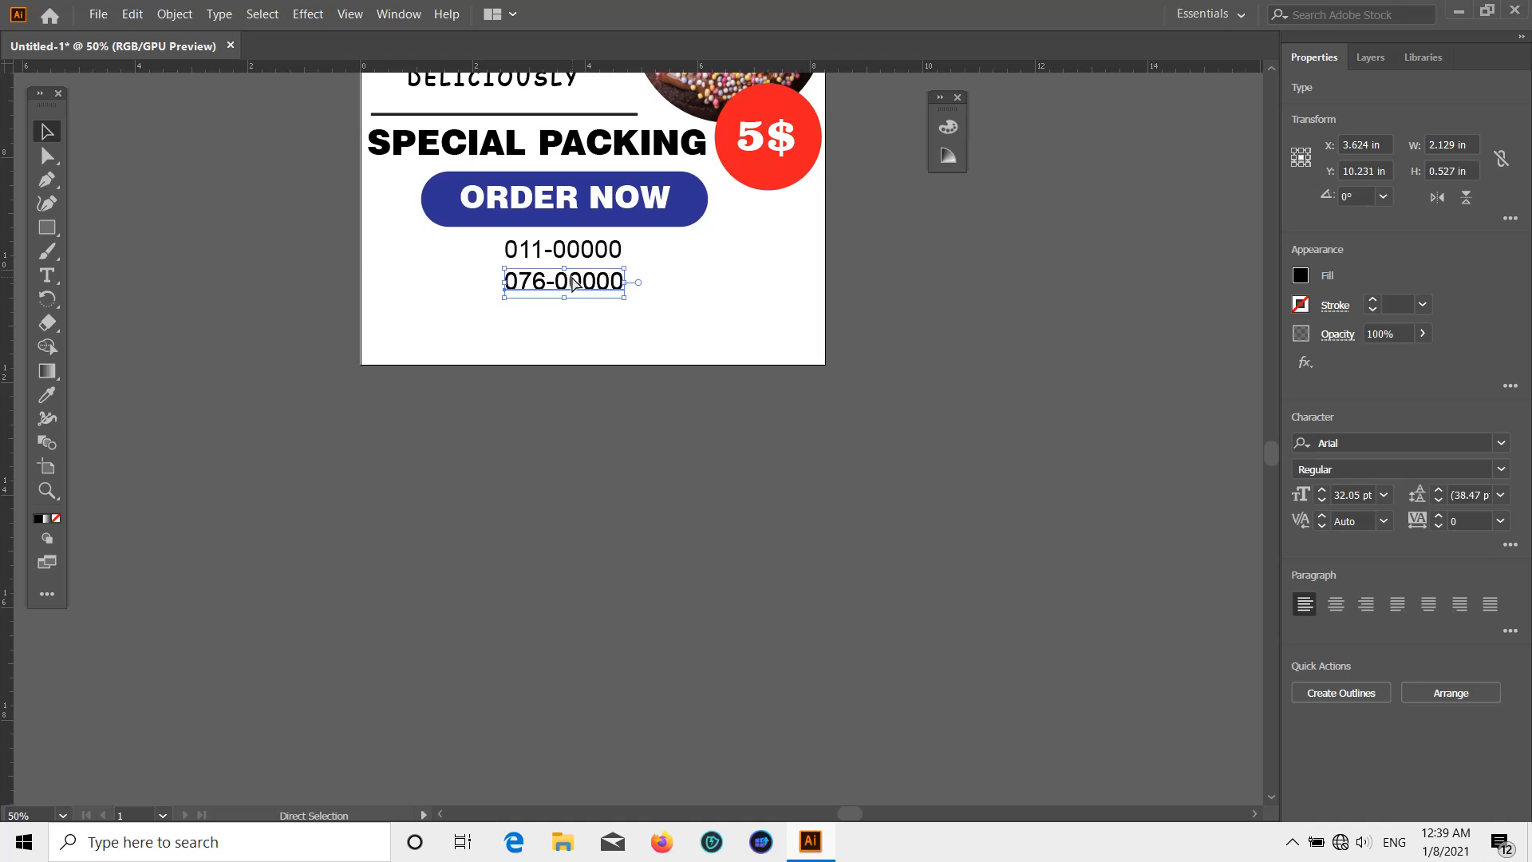
left_click_drag(555, 295, 563, 336)
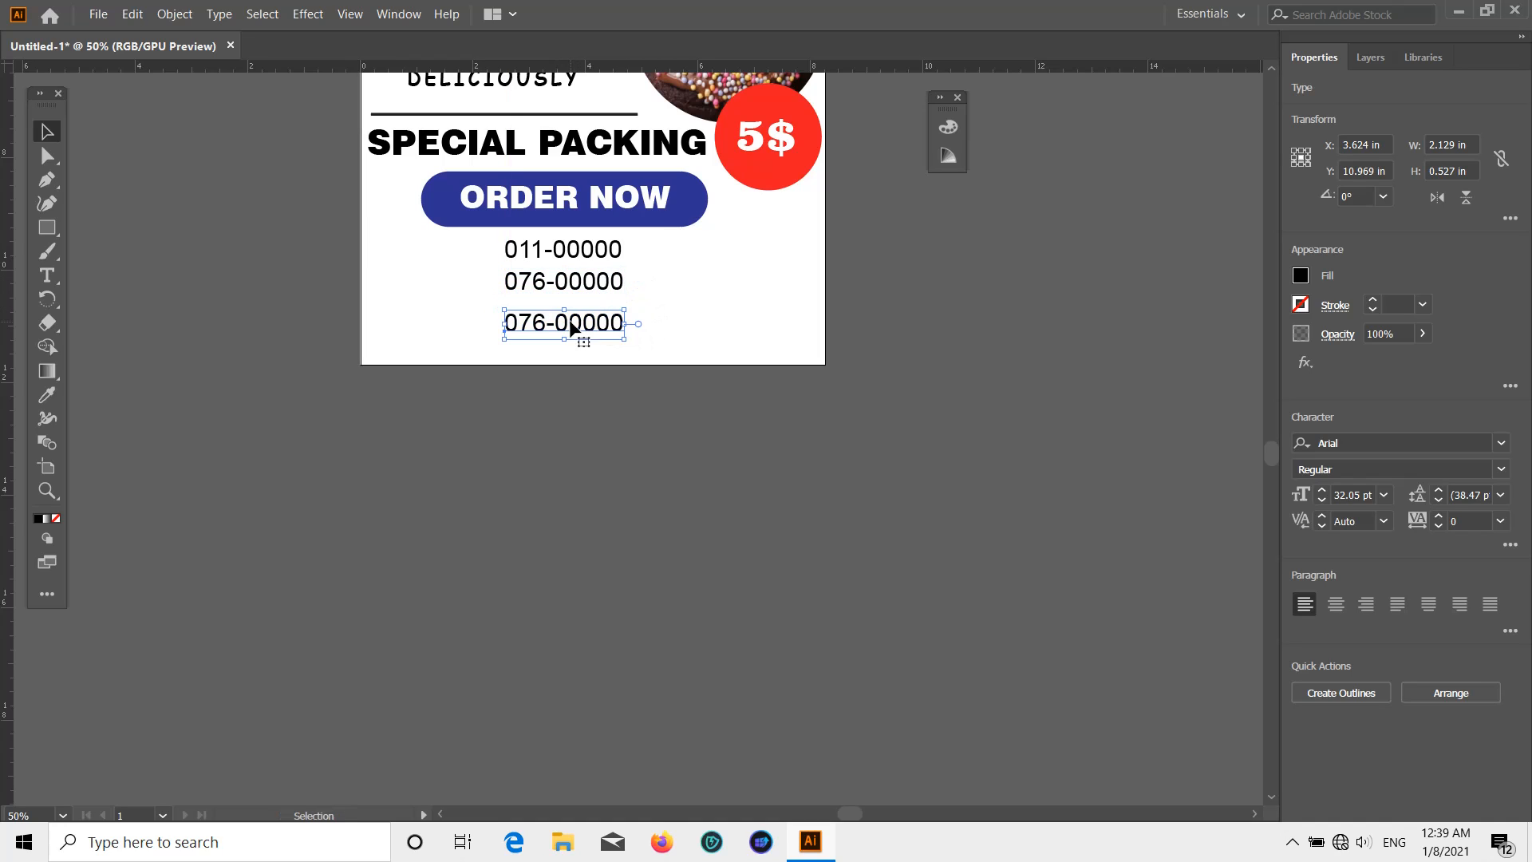
key("t")
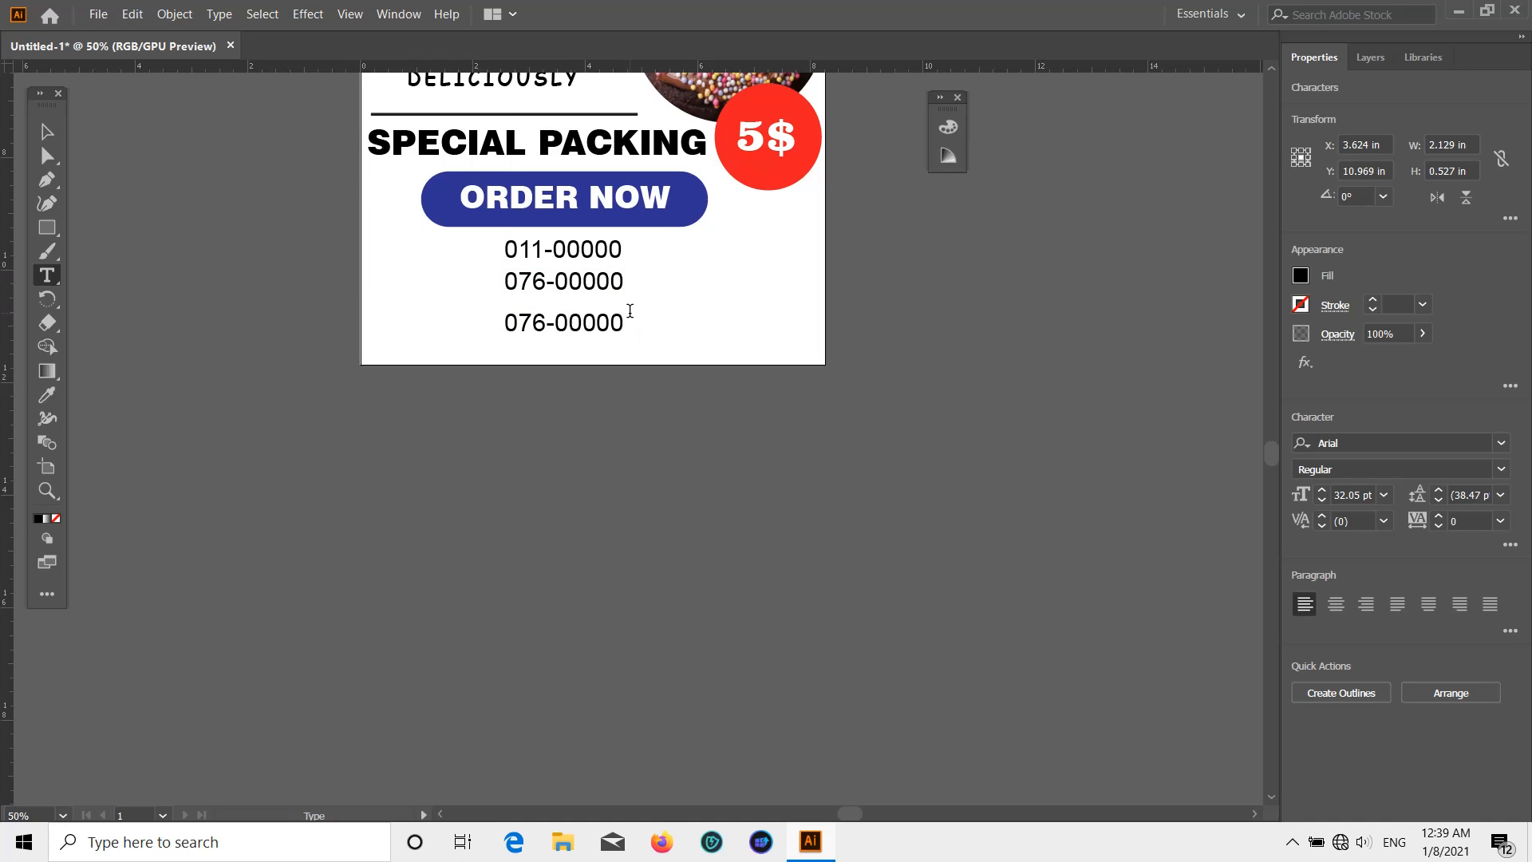
key("BackSpace")
key("BackSpace")
key("BackSpace")
key("BackSpace")
key("BackSpace")
key("BackSpace")
key("BackSpace")
key("BackSpace")
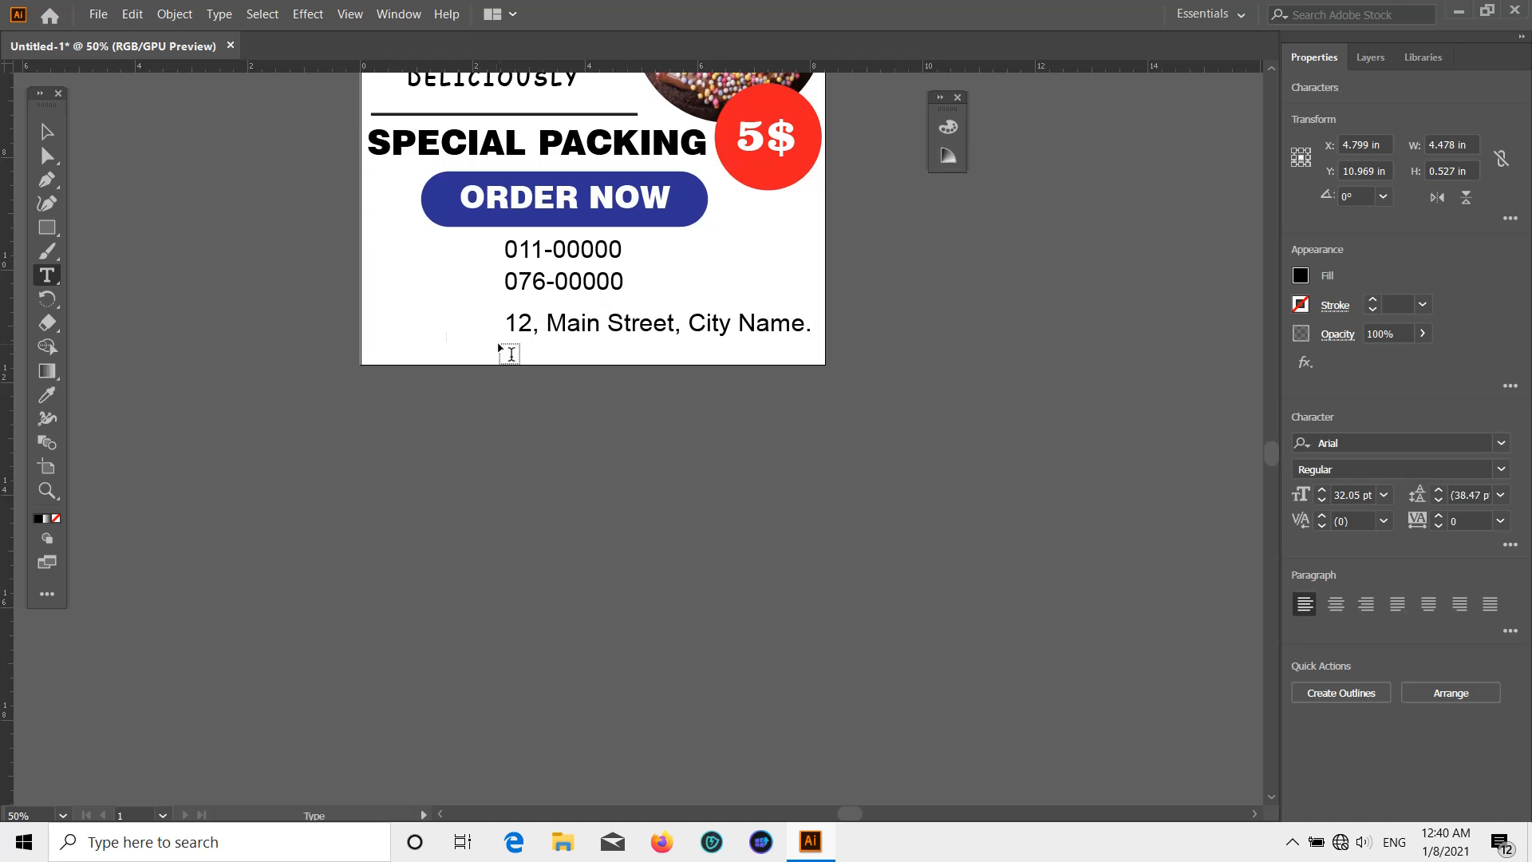
left_click(53, 134)
Centre the address line beneath the phone numbers and shrink both phone numbers to about 23 pt
scroll(645, 506, "down", 1)
scroll(645, 506, "up", 3)
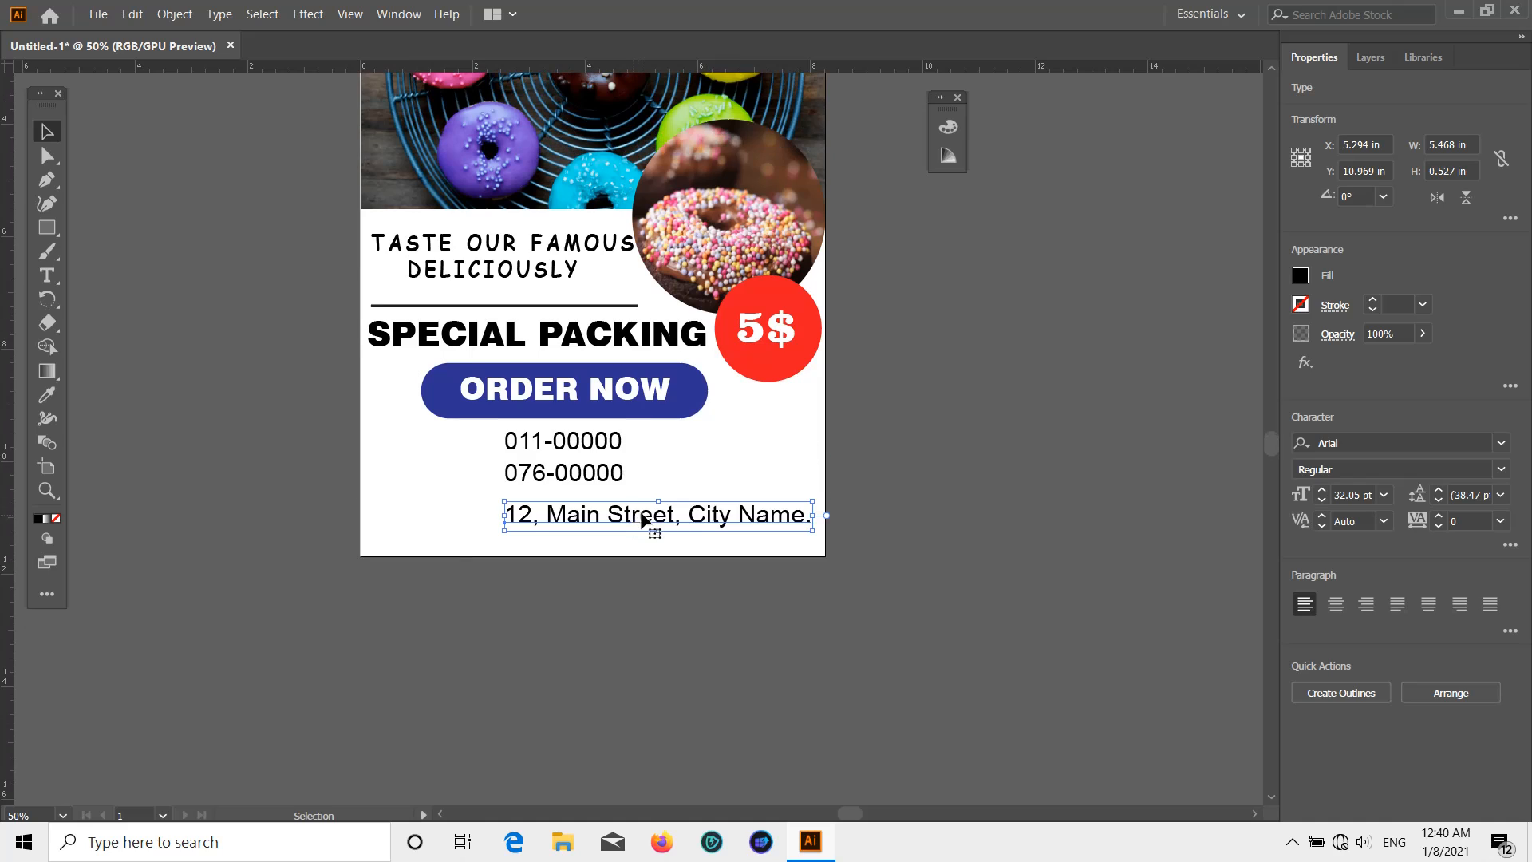
left_click_drag(644, 517, 616, 497)
left_click(973, 500)
left_click(572, 449)
left_click(616, 479)
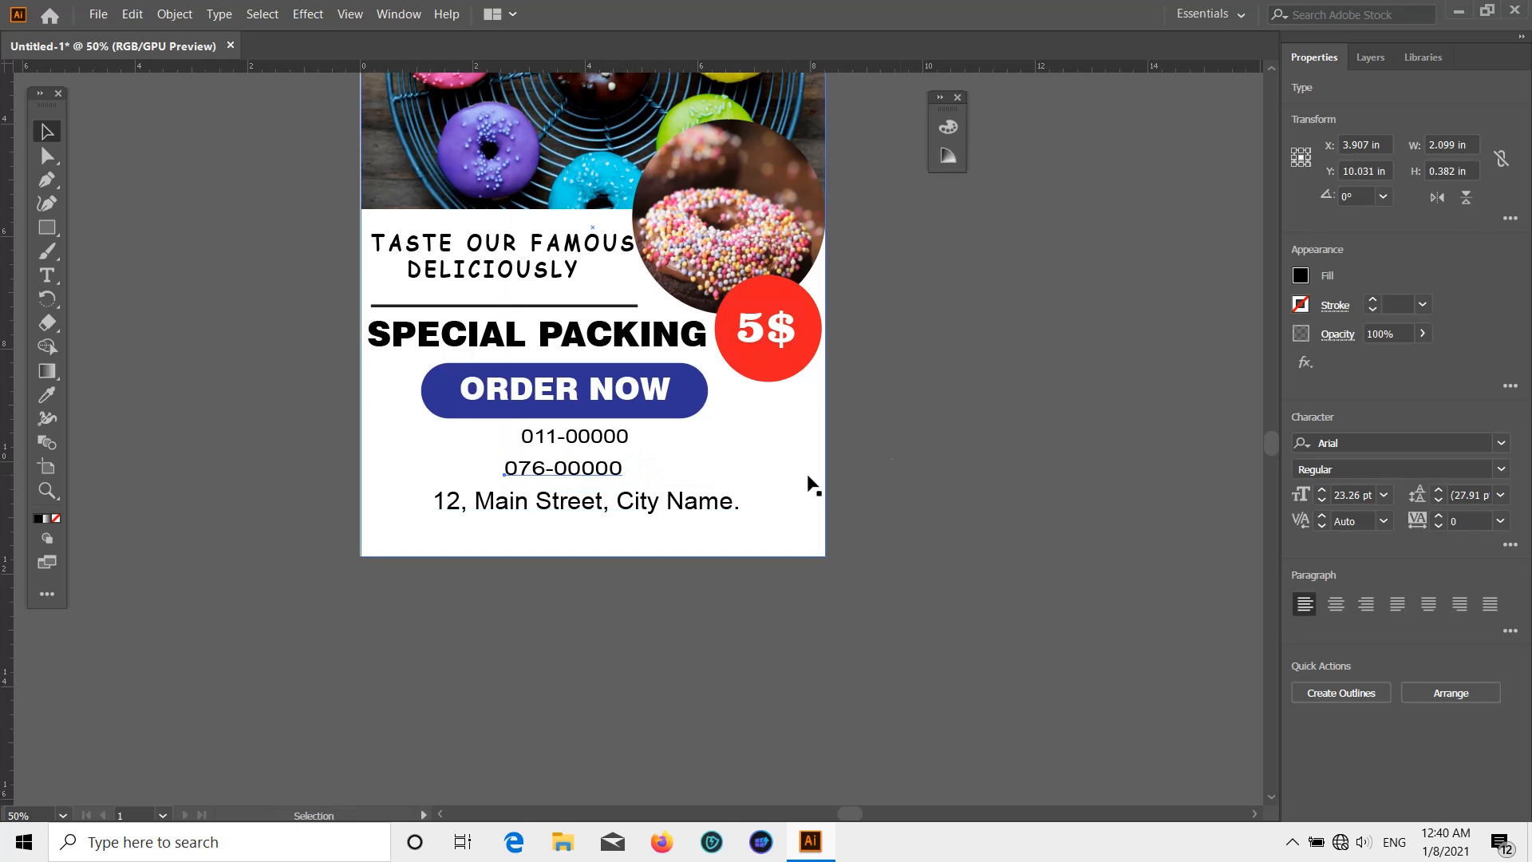
Set both phone numbers to 21 pt and stack them closely with the address line under the ORDER NOW button
left_click(811, 482)
left_click(573, 444)
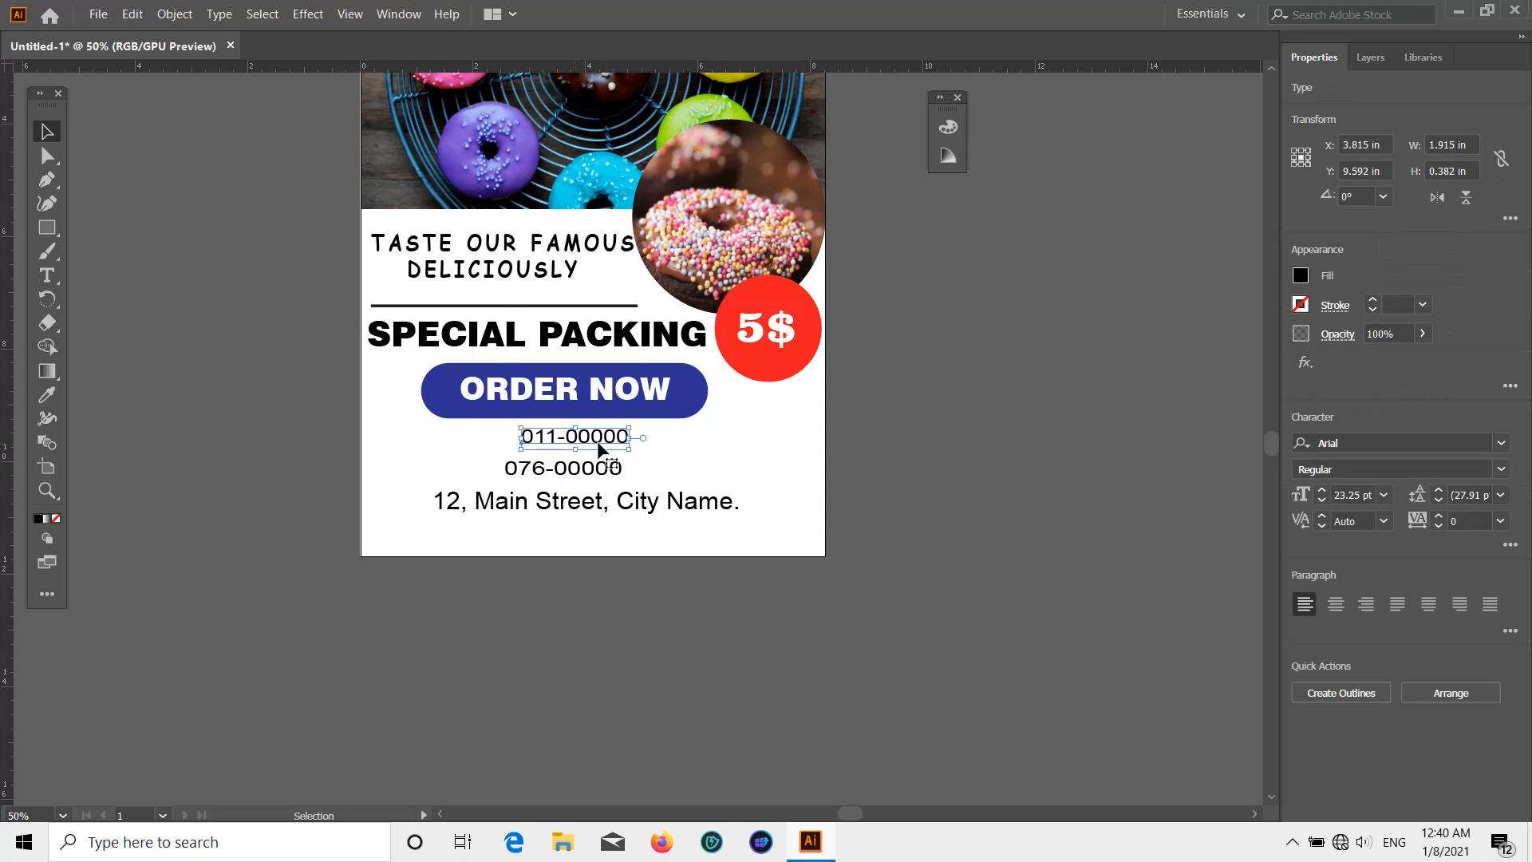
left_click(1385, 495)
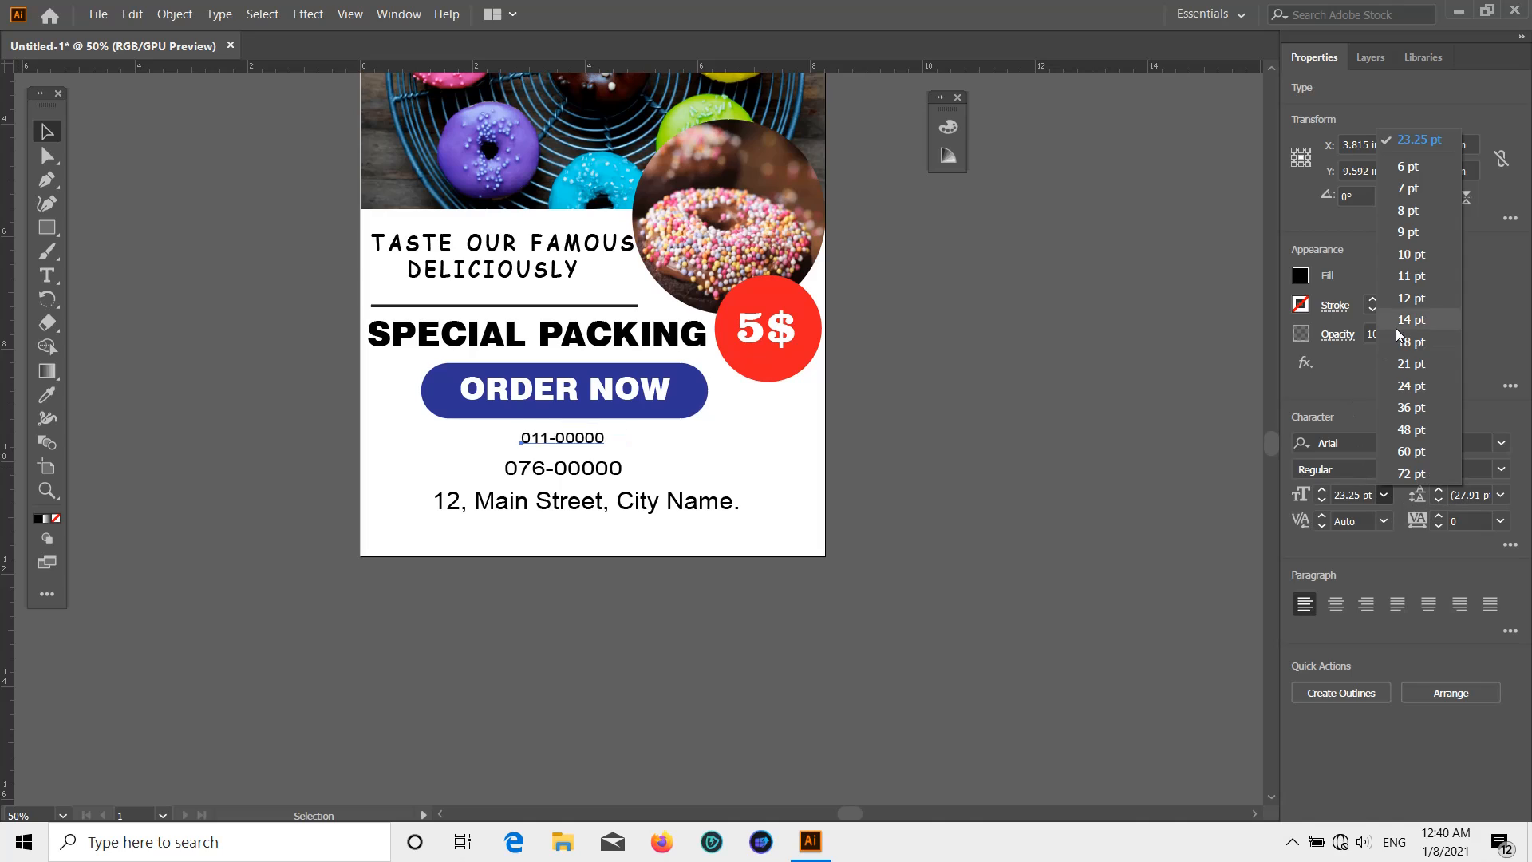
key("Escape")
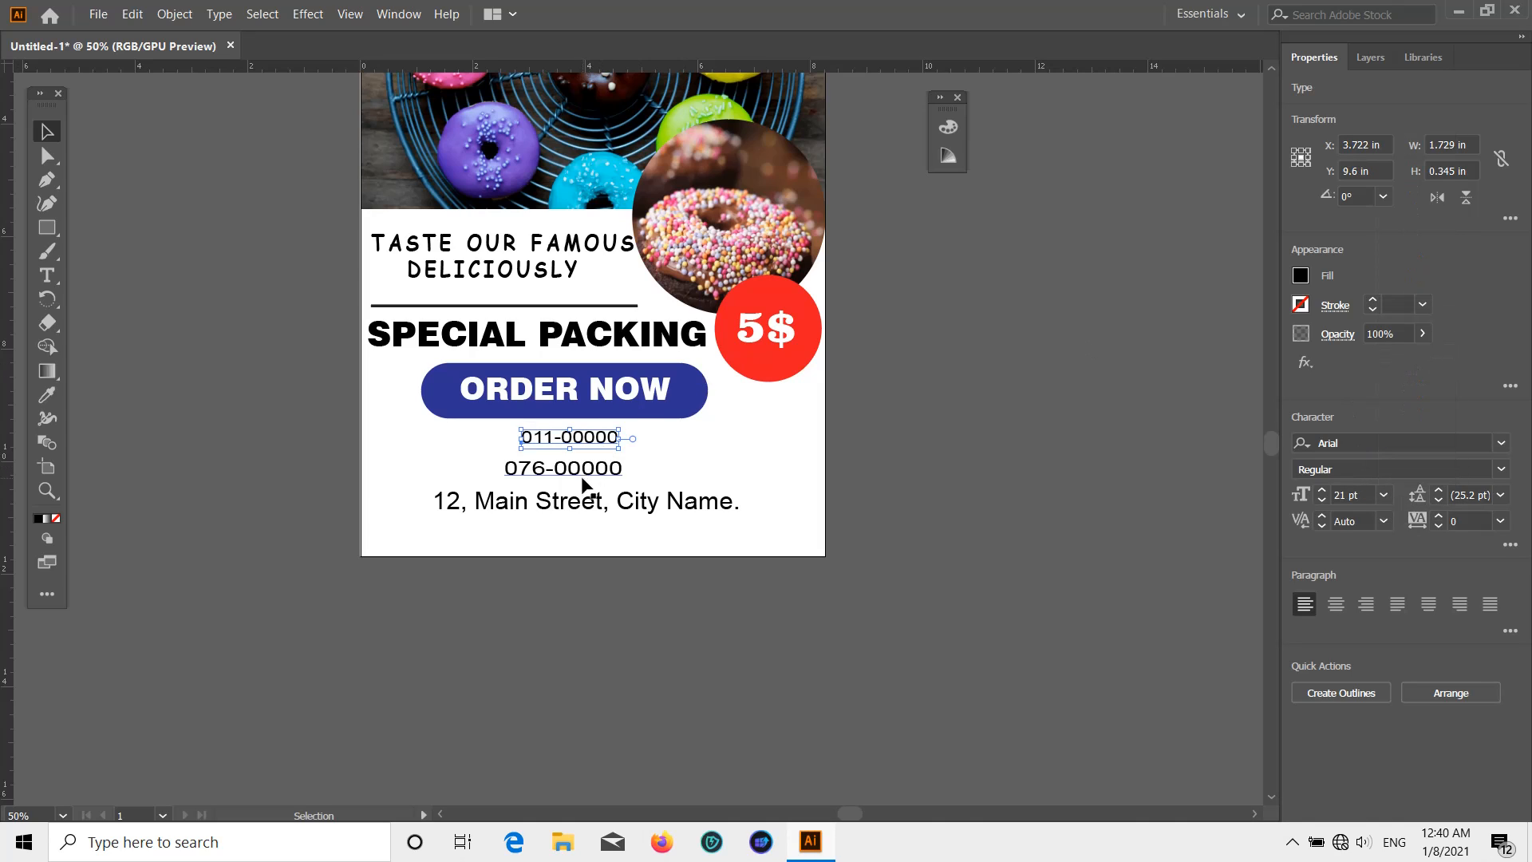
left_click(575, 469)
left_click(1384, 495)
left_click(1393, 368)
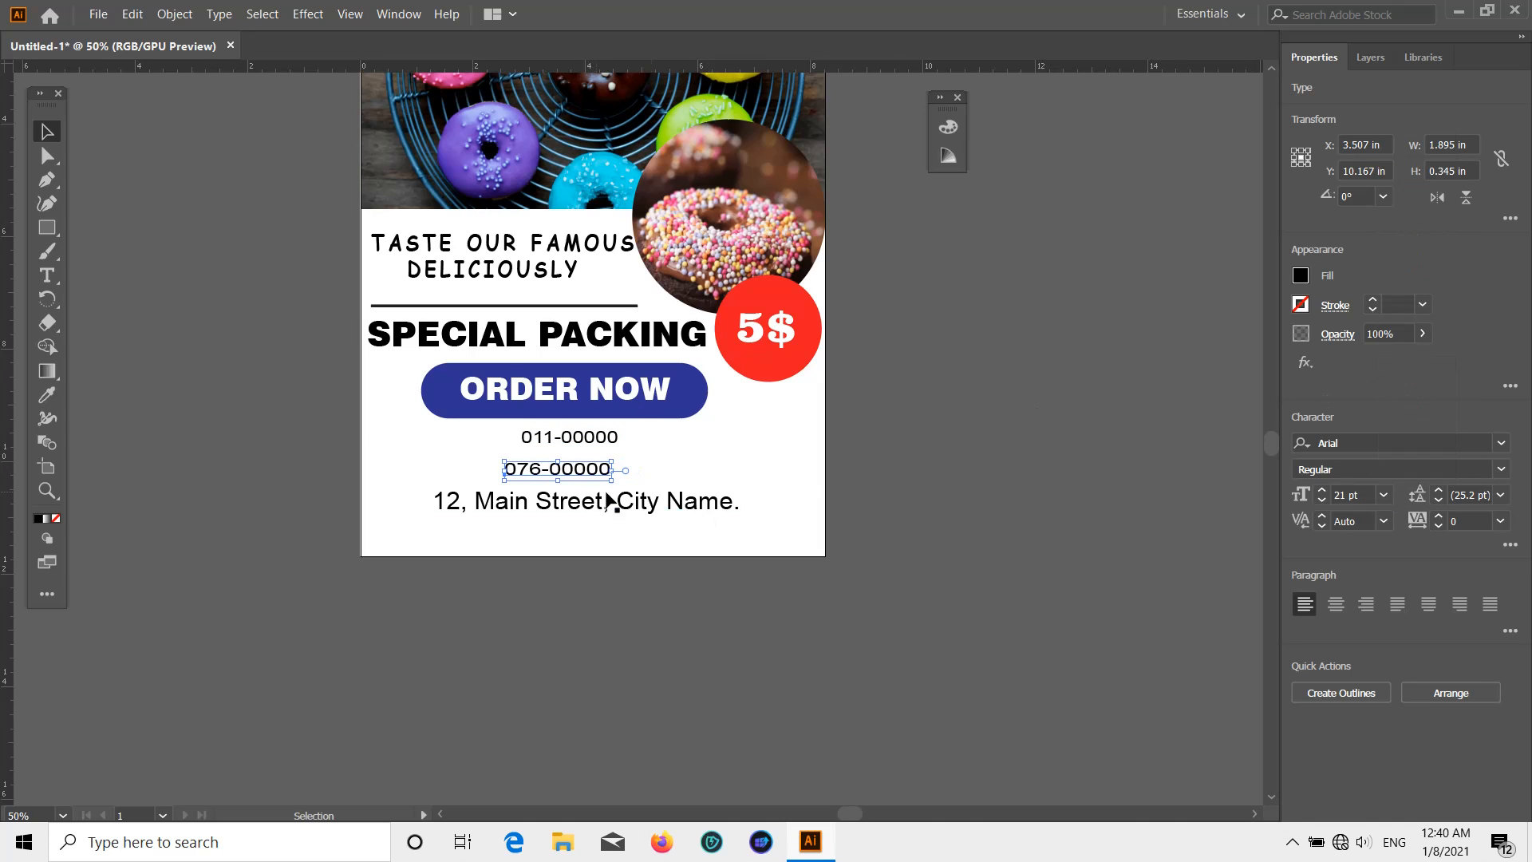
mouse_move(581, 469)
left_mouse_down()
mouse_move(598, 464)
mouse_move(586, 489)
left_mouse_up()
left_click(956, 438)
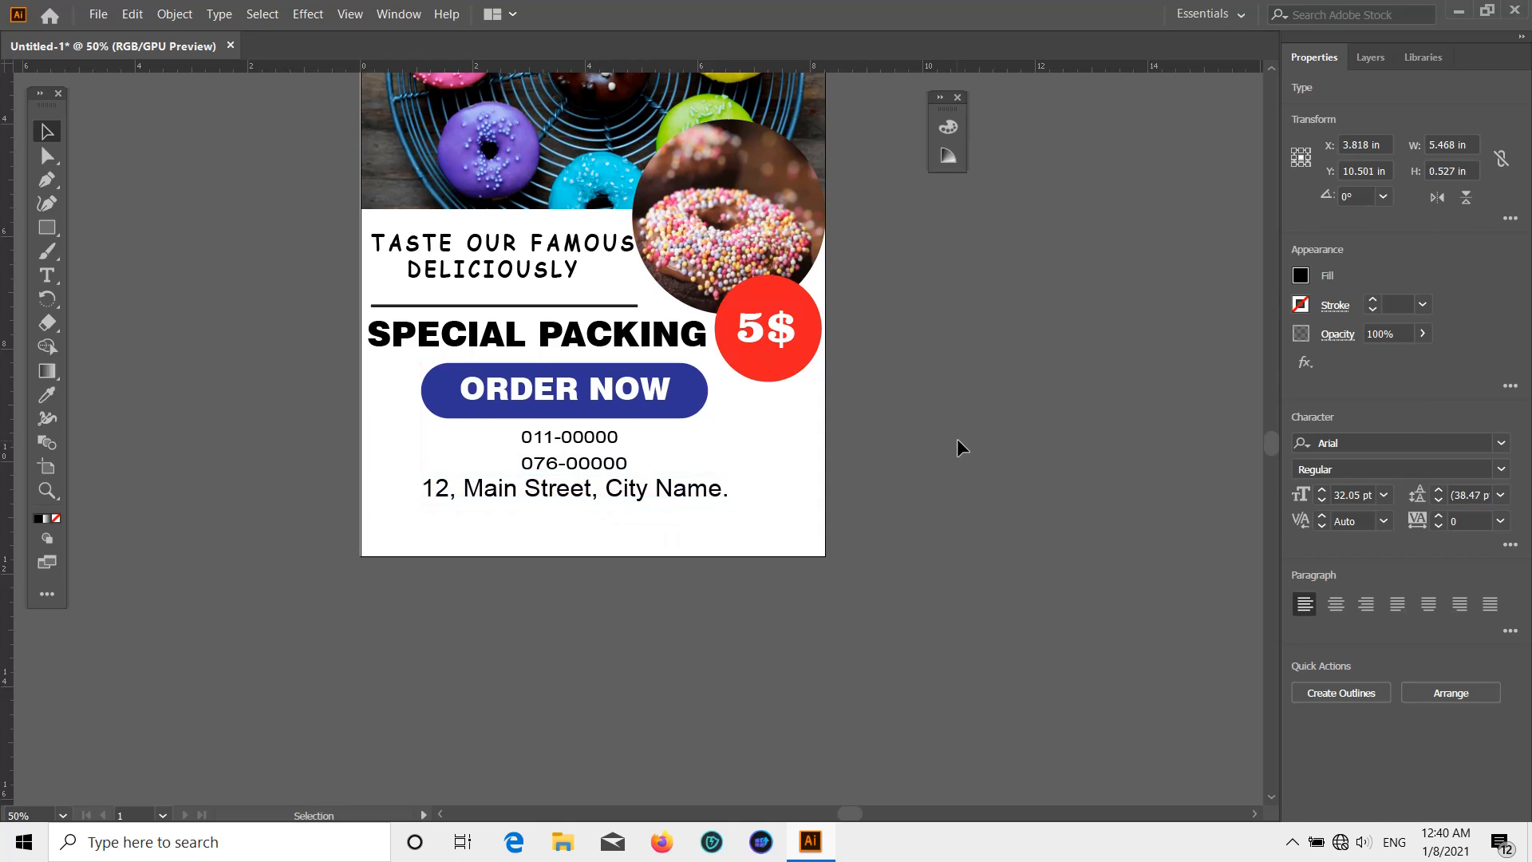
Draw a black bar about 6.25 by 0.43 in along the flyer's lower edge and reduce its opacity to 33%
scroll(932, 474, "down", 4)
scroll(932, 474, "up", 3)
left_click(47, 227)
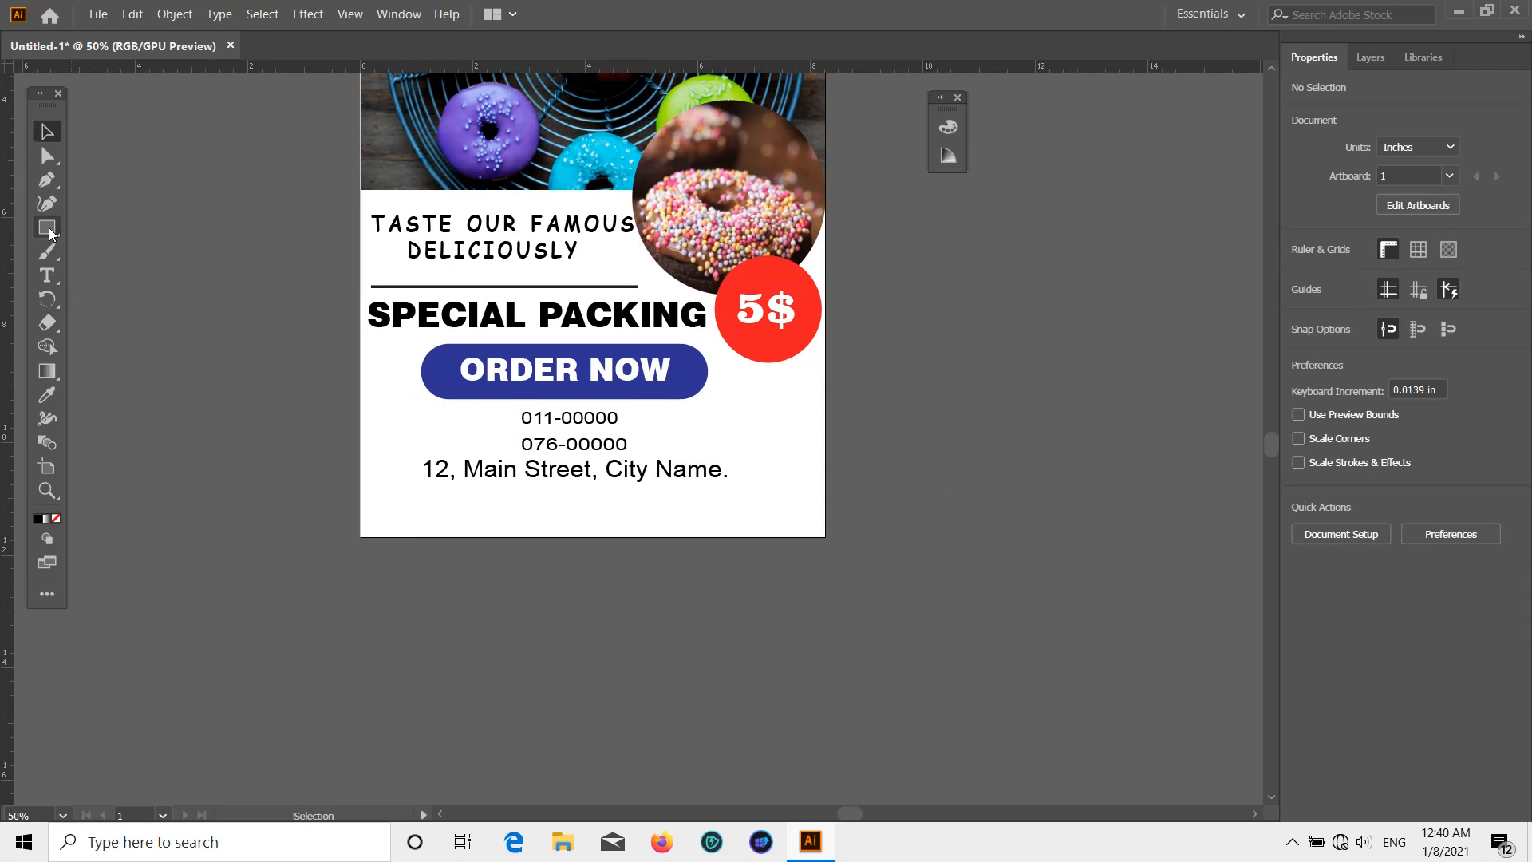
left_click_drag(417, 508, 769, 531)
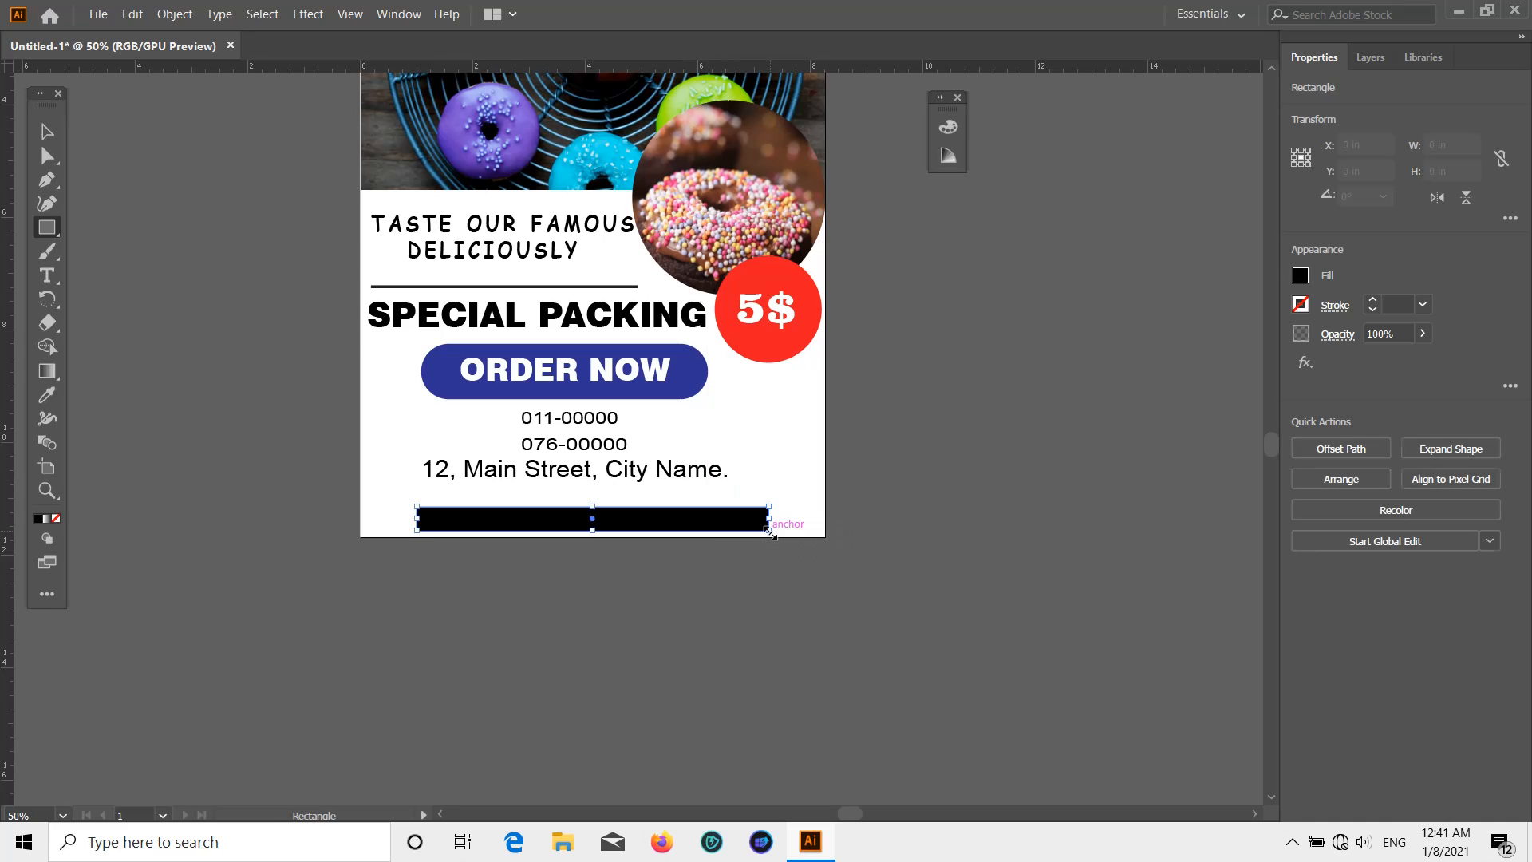
left_click(1301, 276)
left_click(1422, 334)
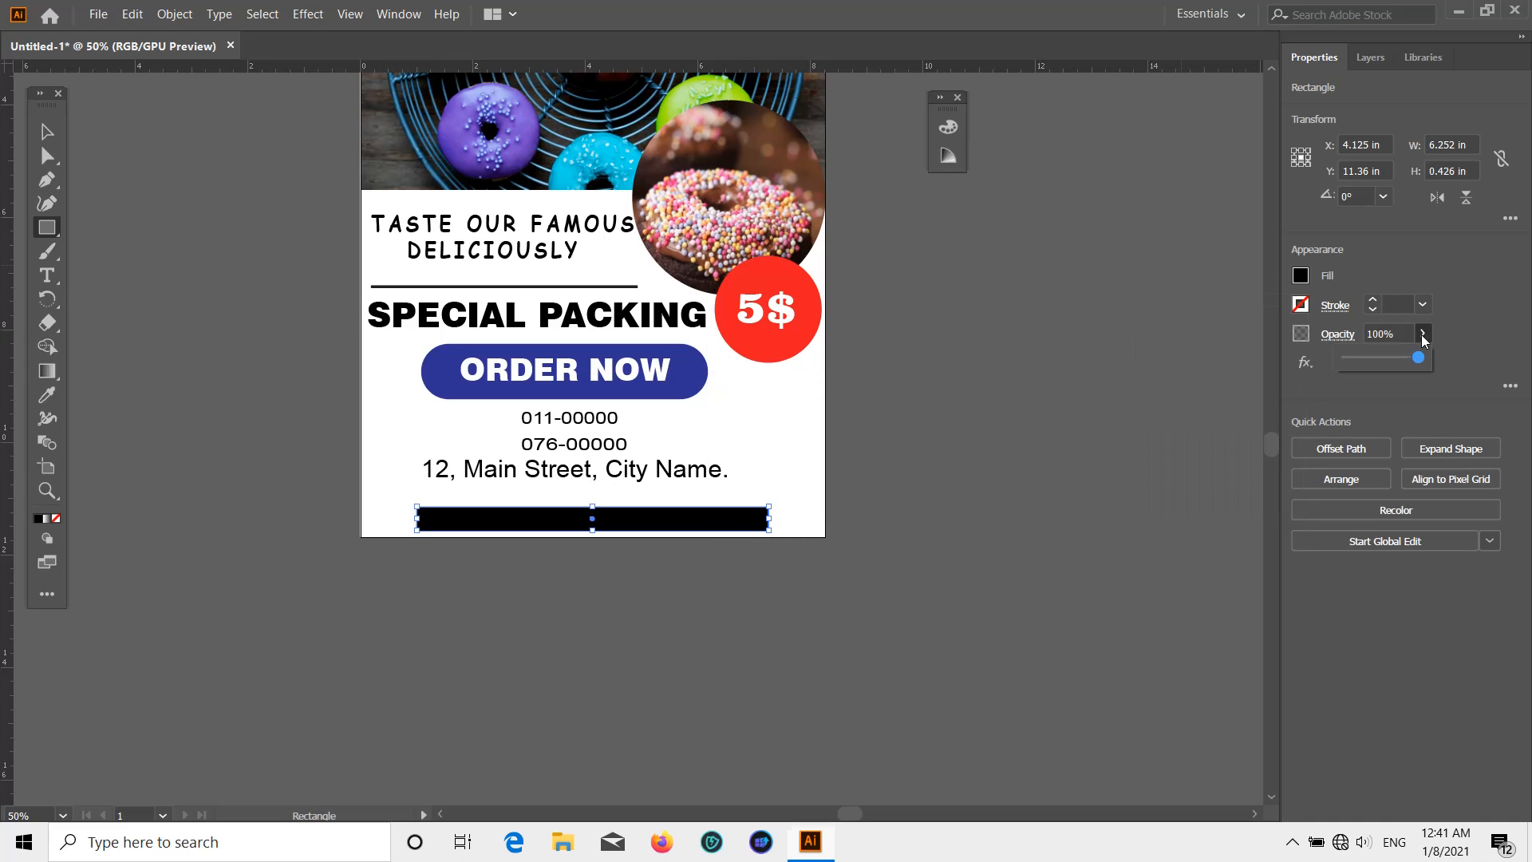
left_click_drag(1422, 358, 1372, 361)
scroll(1094, 400, "down", 3)
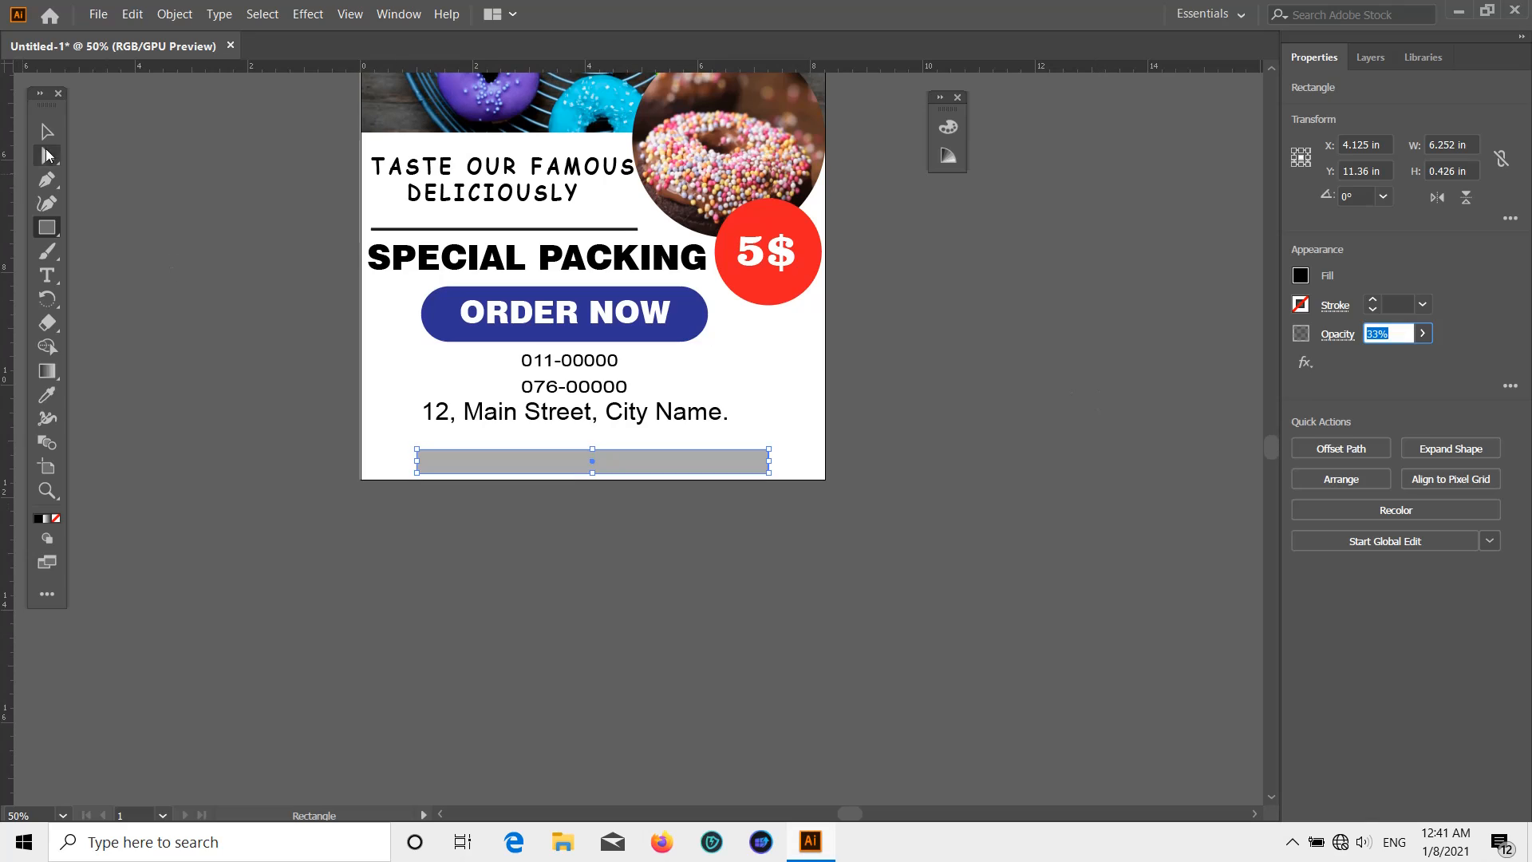
left_click(47, 275)
left_click(412, 533)
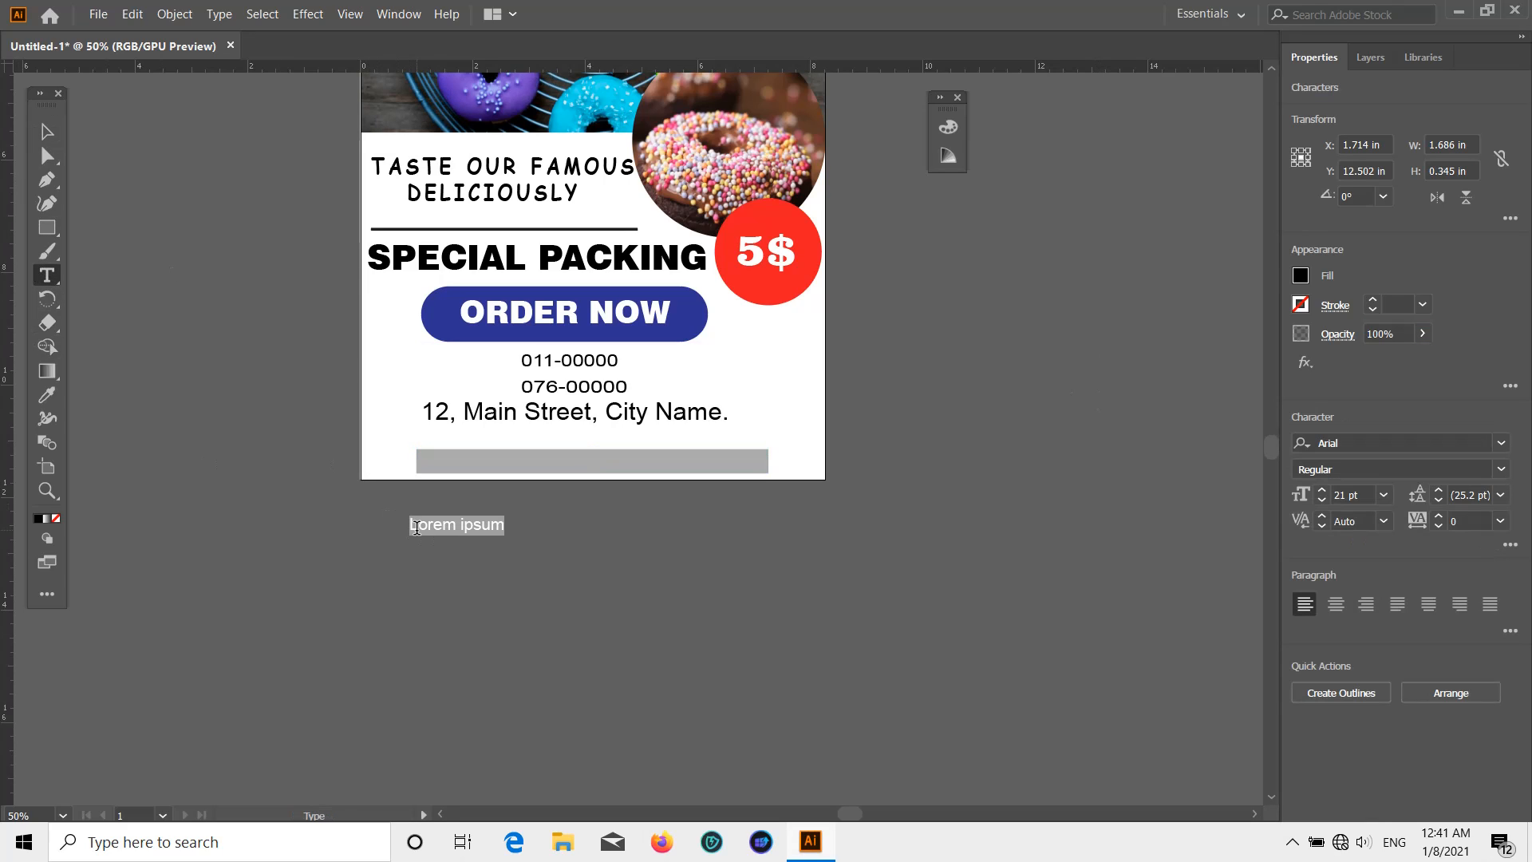
key("BackSpace")
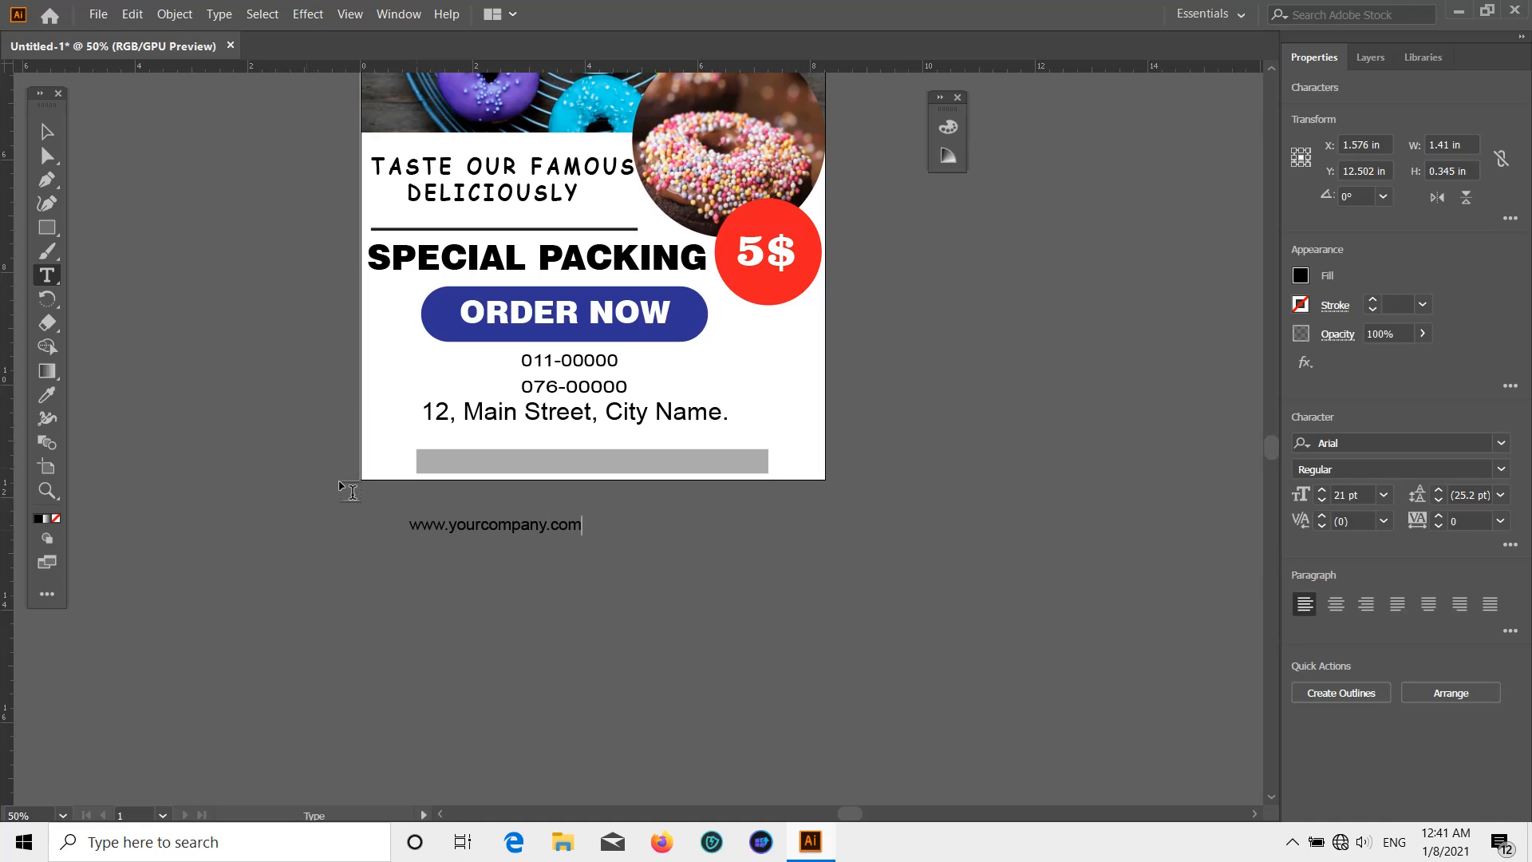
left_click(46, 132)
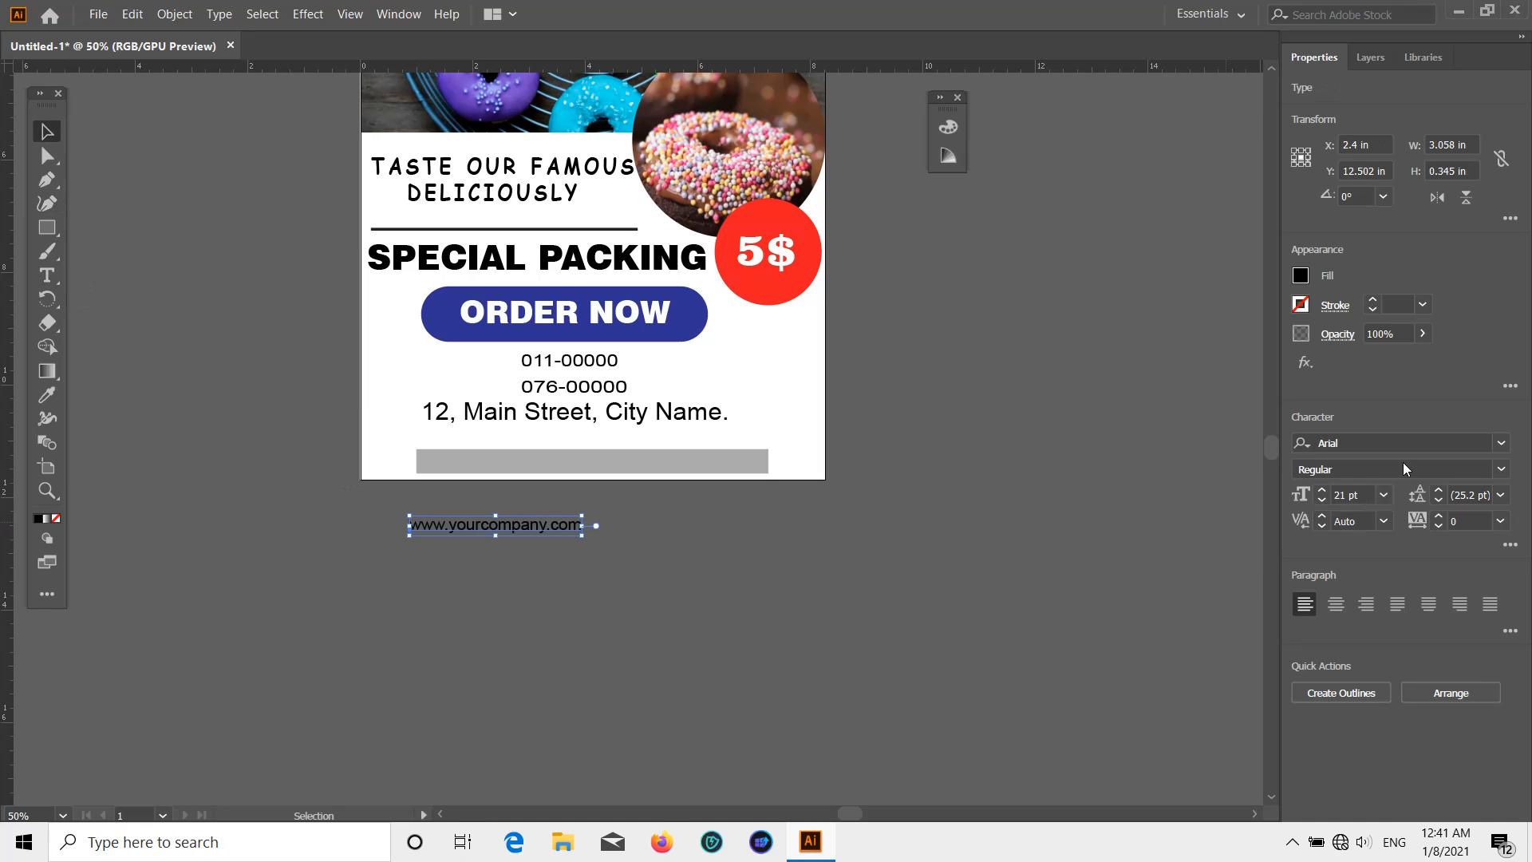
Set the web address's tracking to 400 and its fill to white
left_click(1499, 521)
left_click(1486, 516)
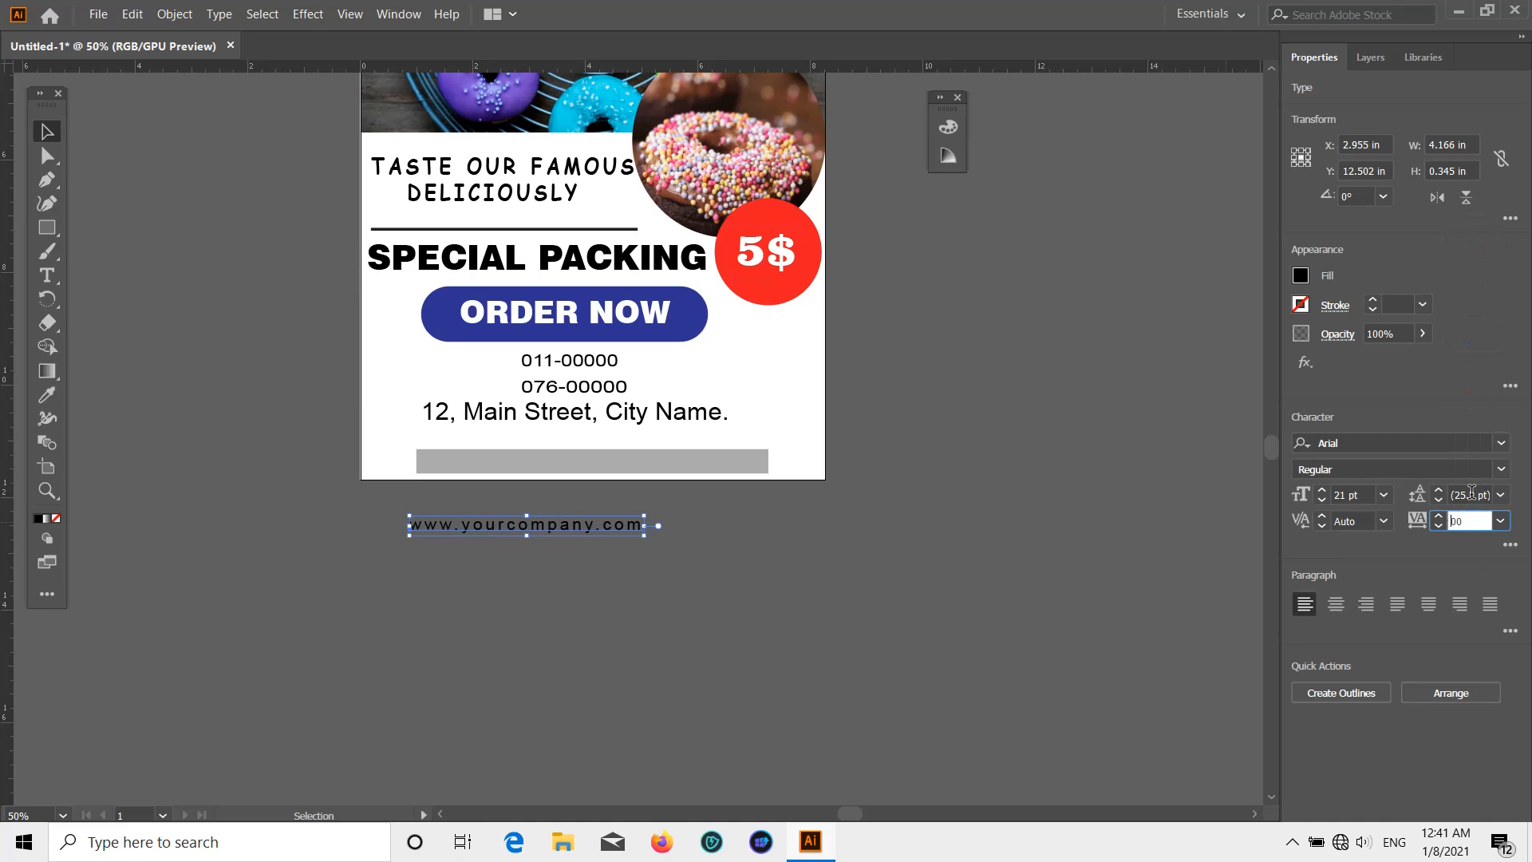
type("4")
key("Return")
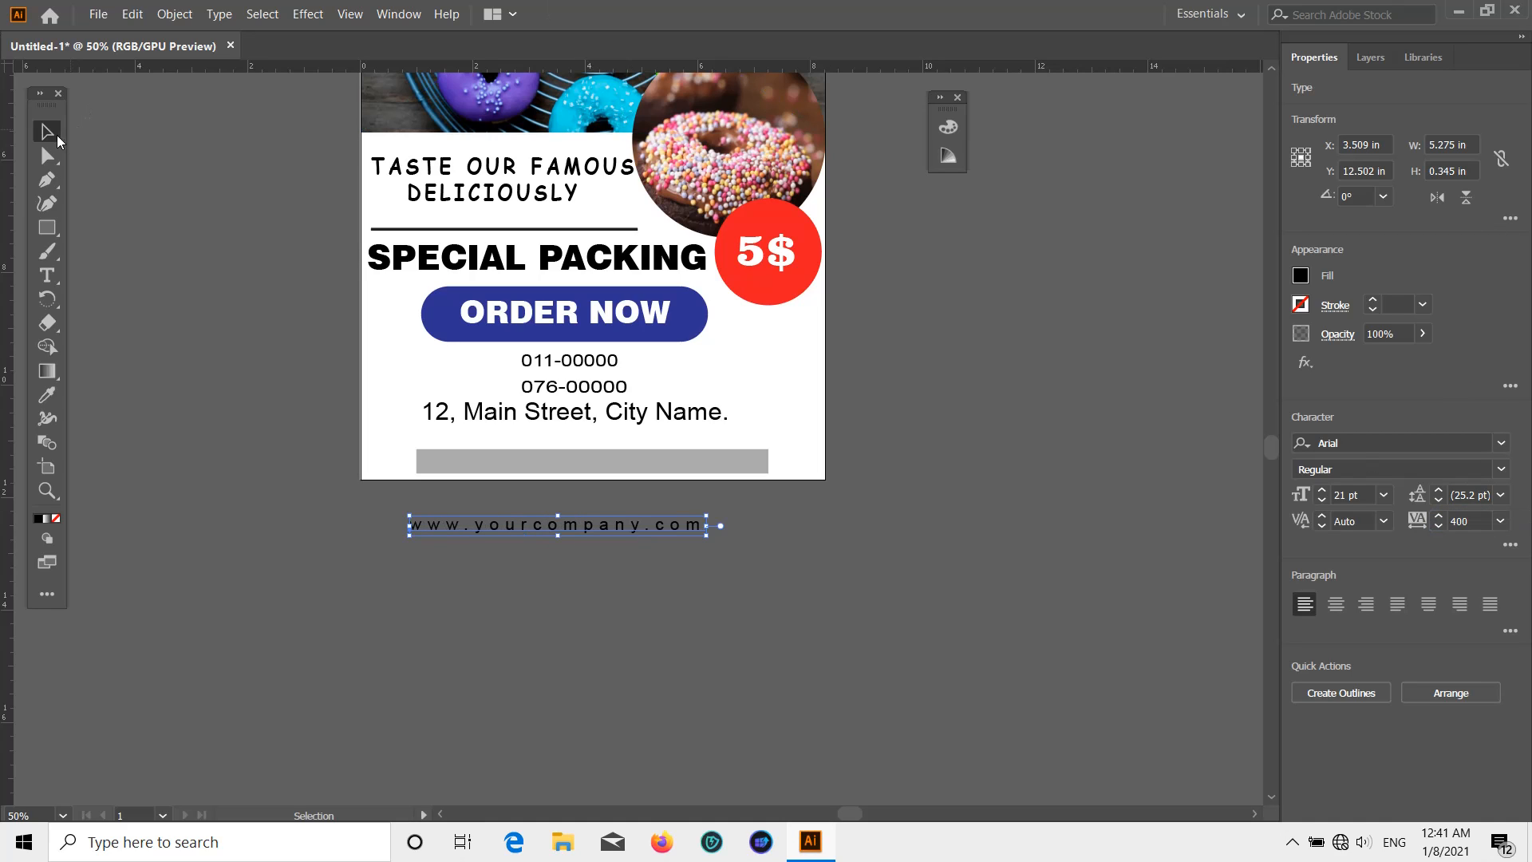
left_click(1301, 275)
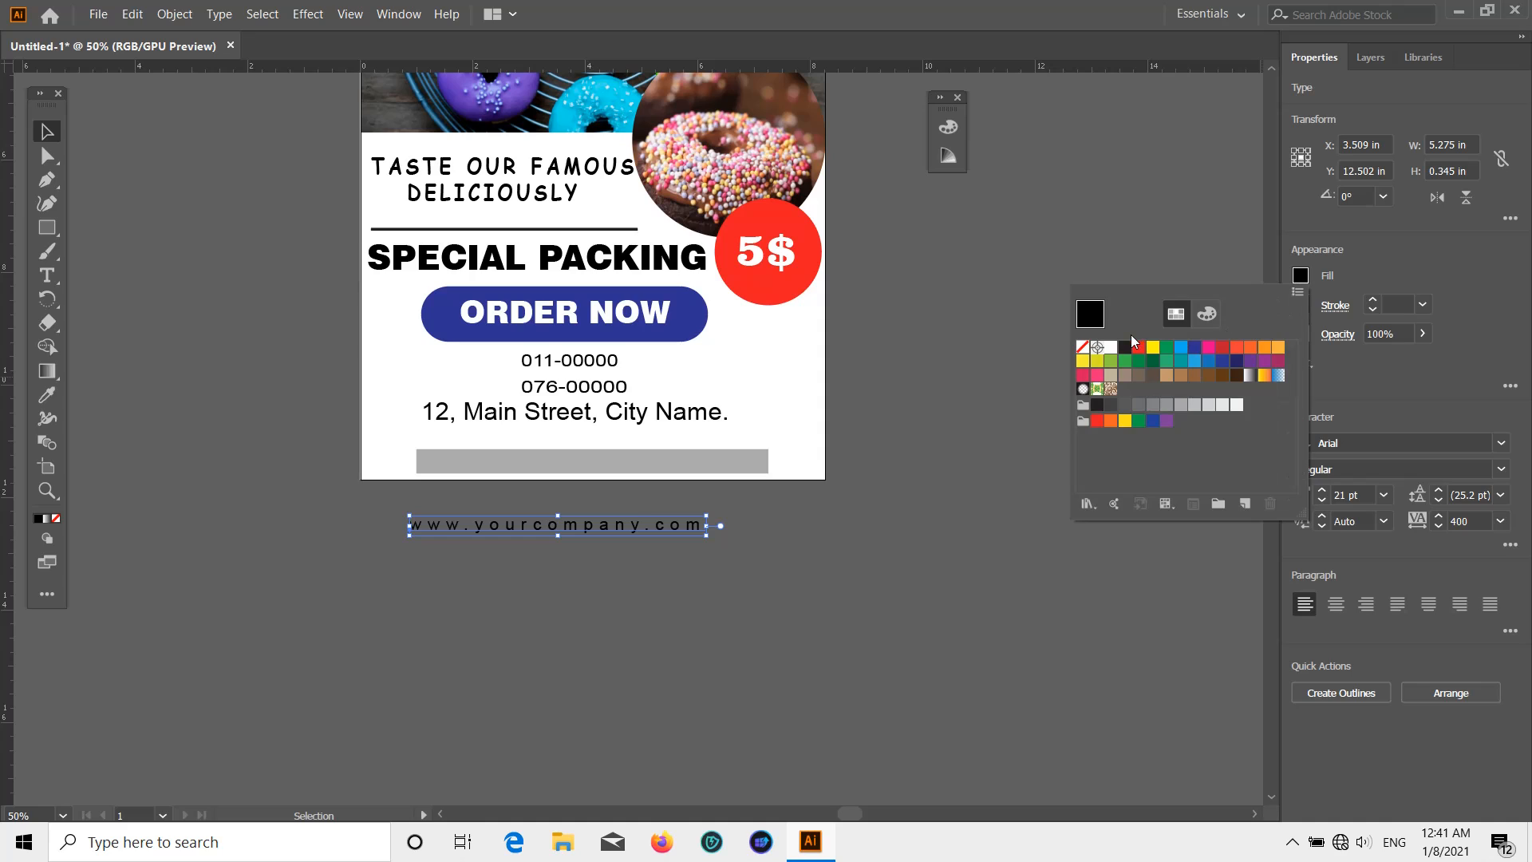
left_click(1111, 347)
left_click(39, 132)
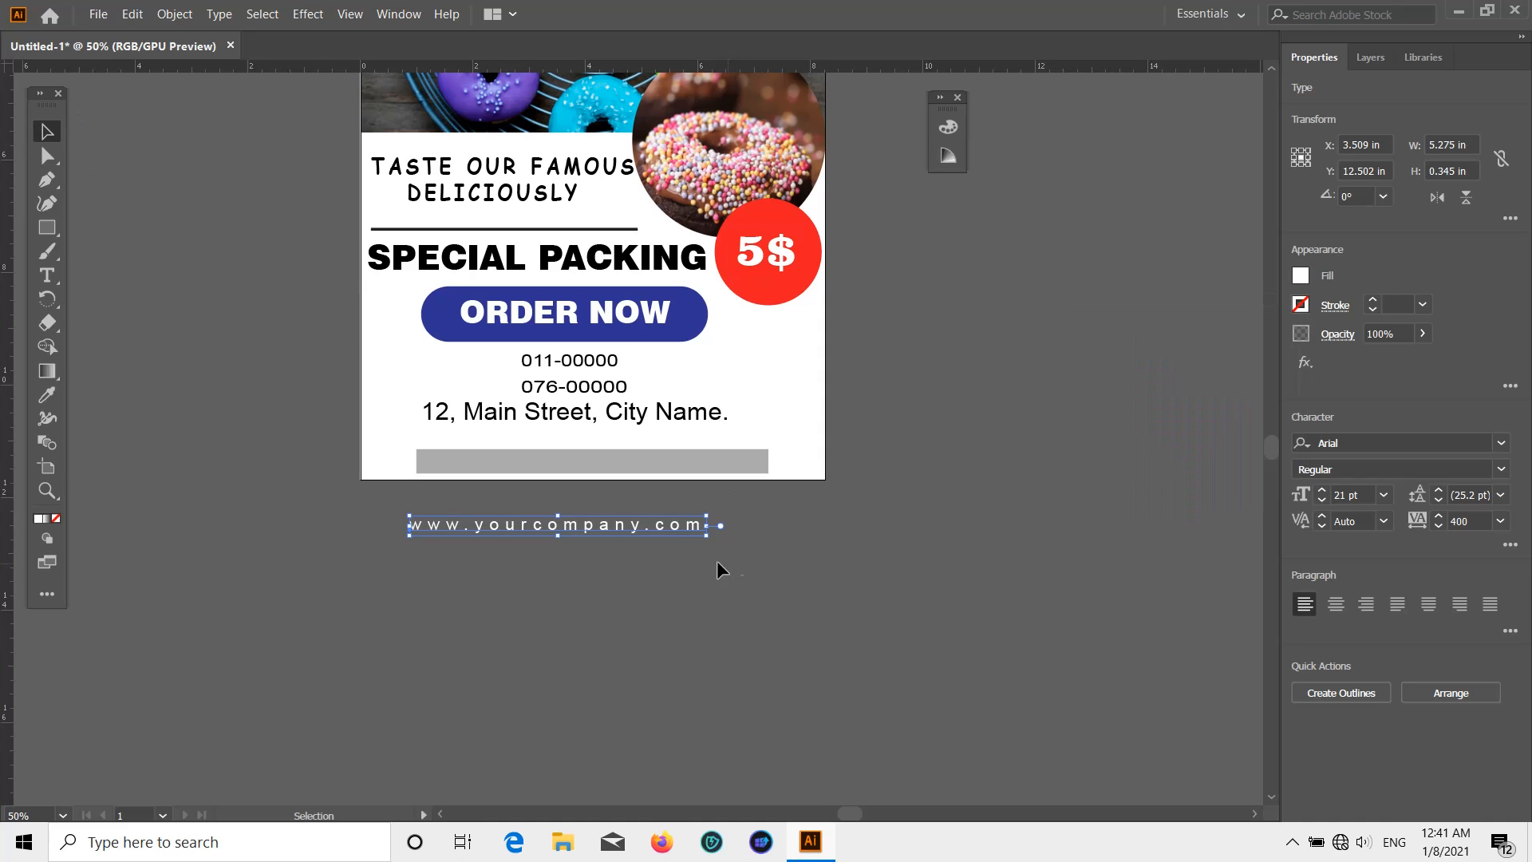
Move the web address onto the grey bar at the foot of the flyer
double_click(668, 525)
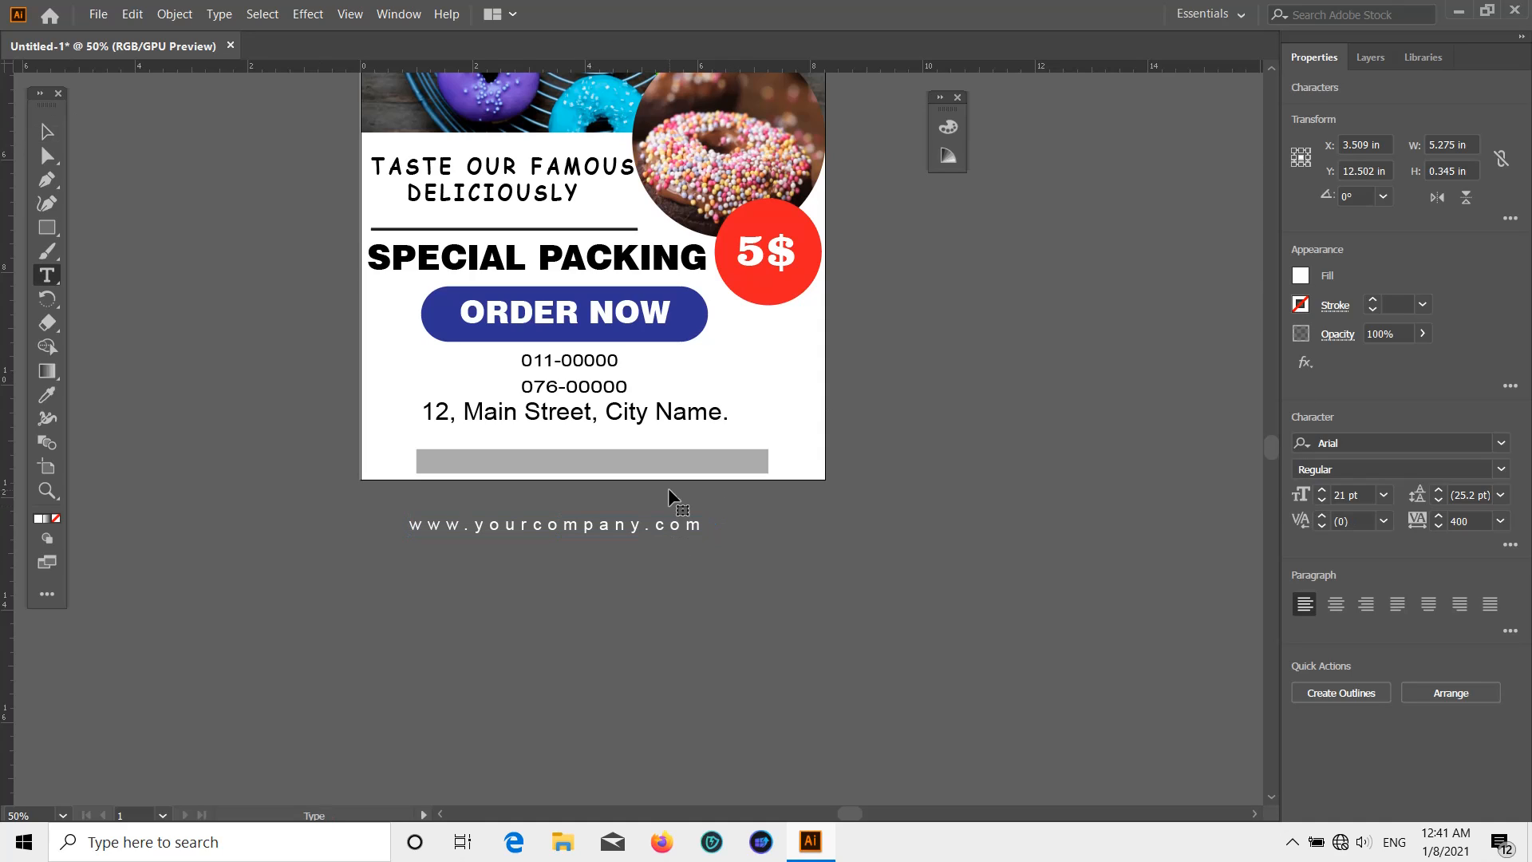
left_click(46, 131)
left_click_drag(563, 528, 587, 465)
scroll(623, 479, "down", 1)
scroll(643, 473, "up", 5)
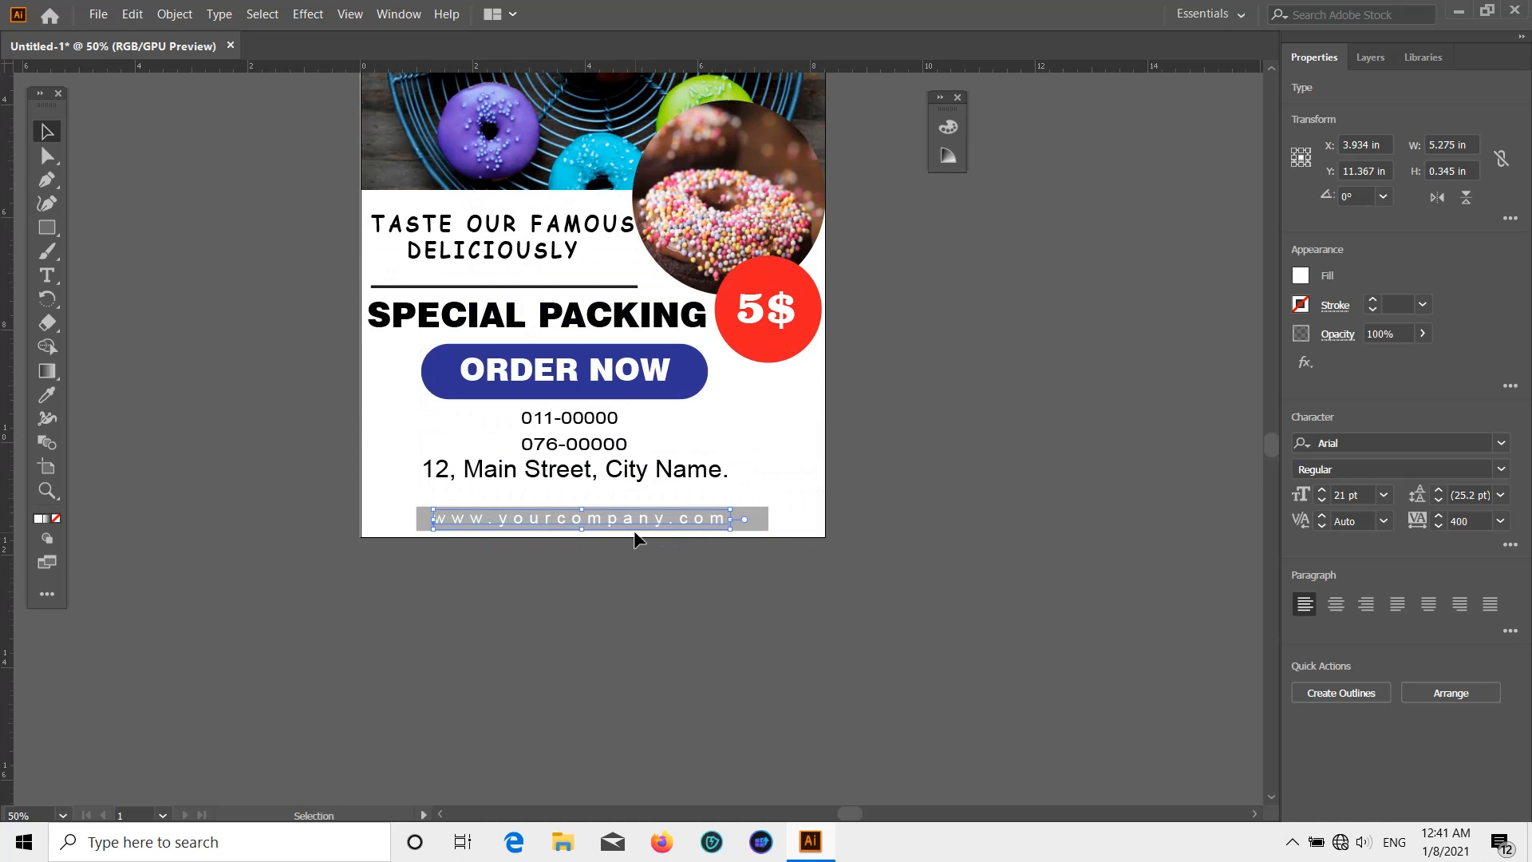
scroll(648, 533, "down", 1)
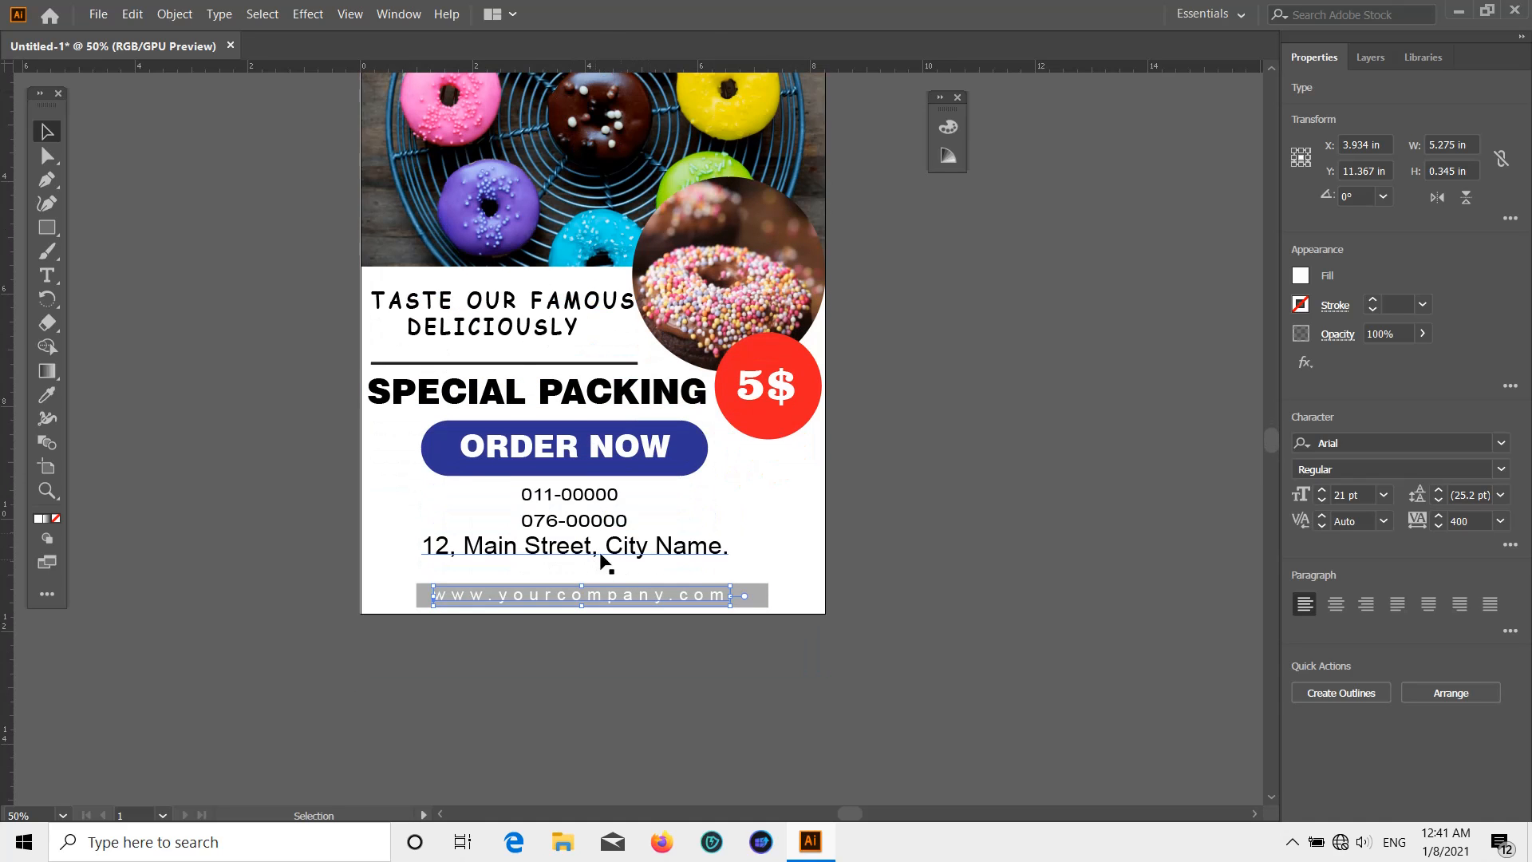
left_click(47, 230)
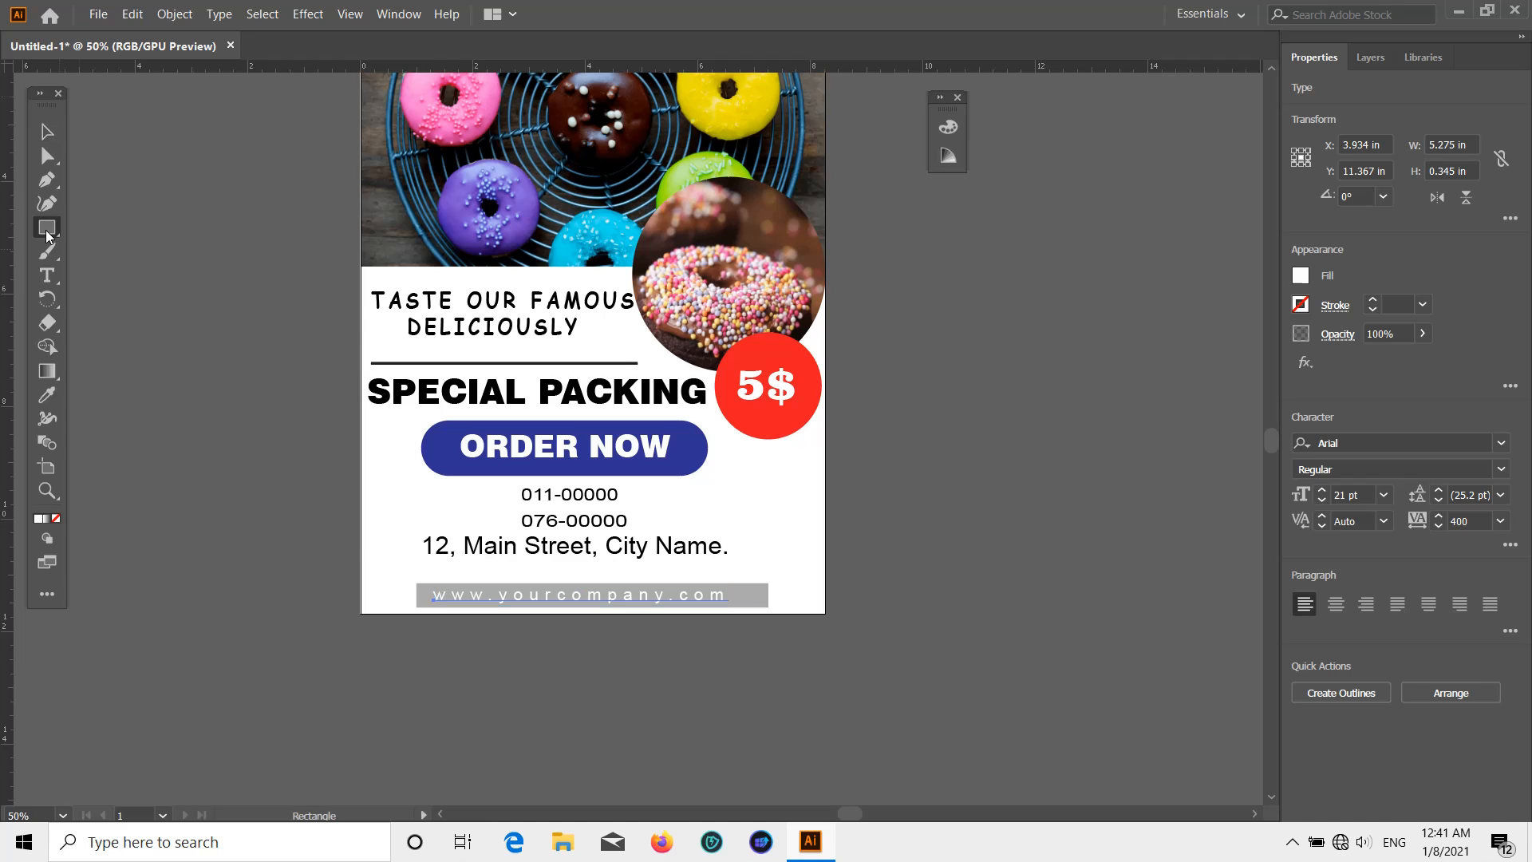
scroll(728, 451, "down", 1)
left_click_drag(742, 400, 804, 506)
key("ctrl+z")
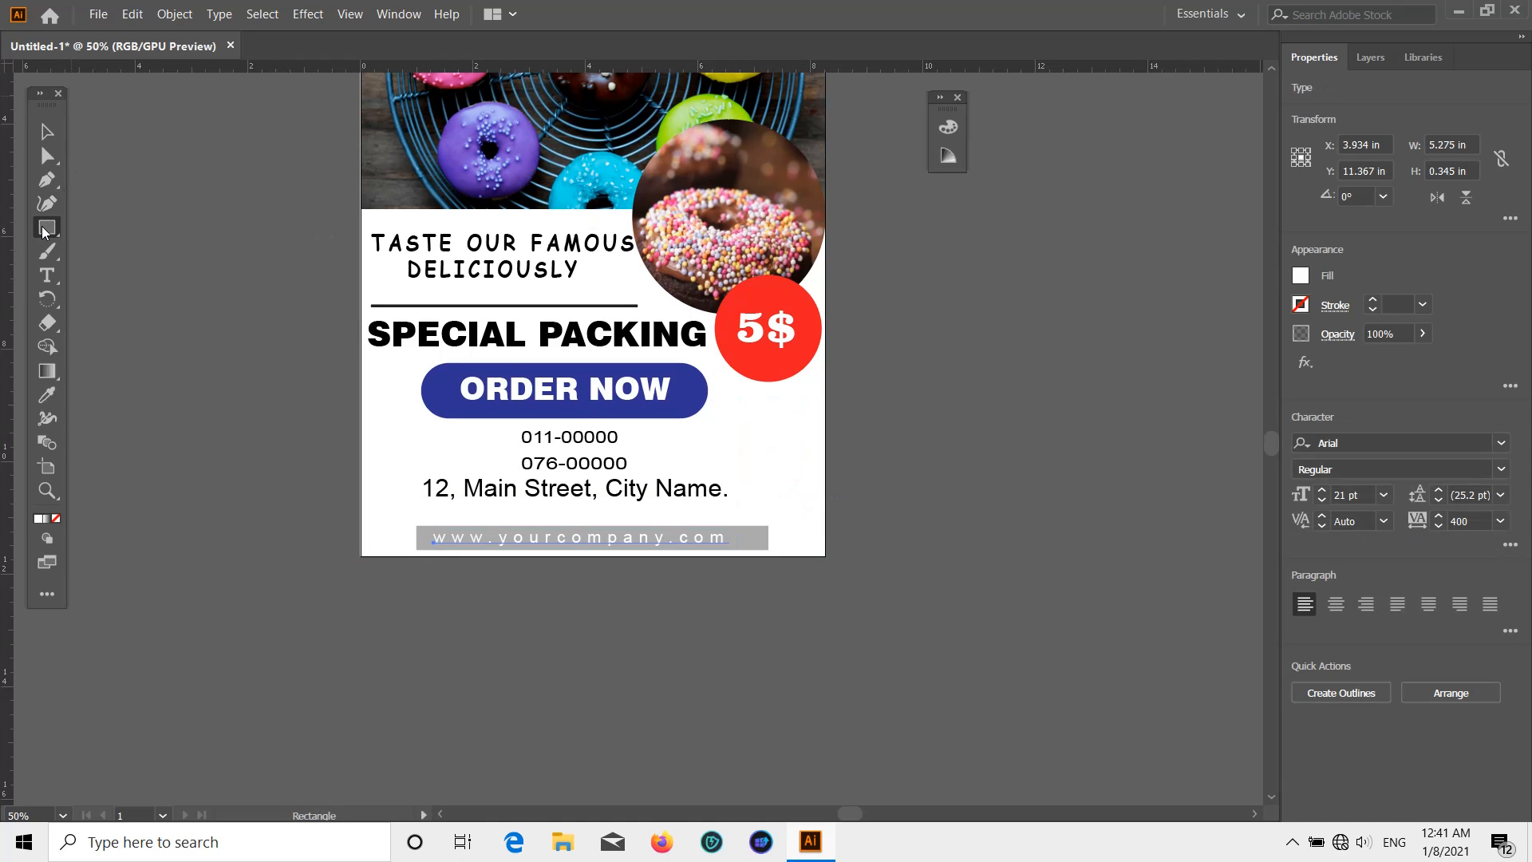
Draw a white ellipse about 1.72 by 2.53 in beneath the red 5$ badge, against the flyer's edge
left_click_drag(44, 231, 119, 250)
left_click_drag(730, 390, 824, 531)
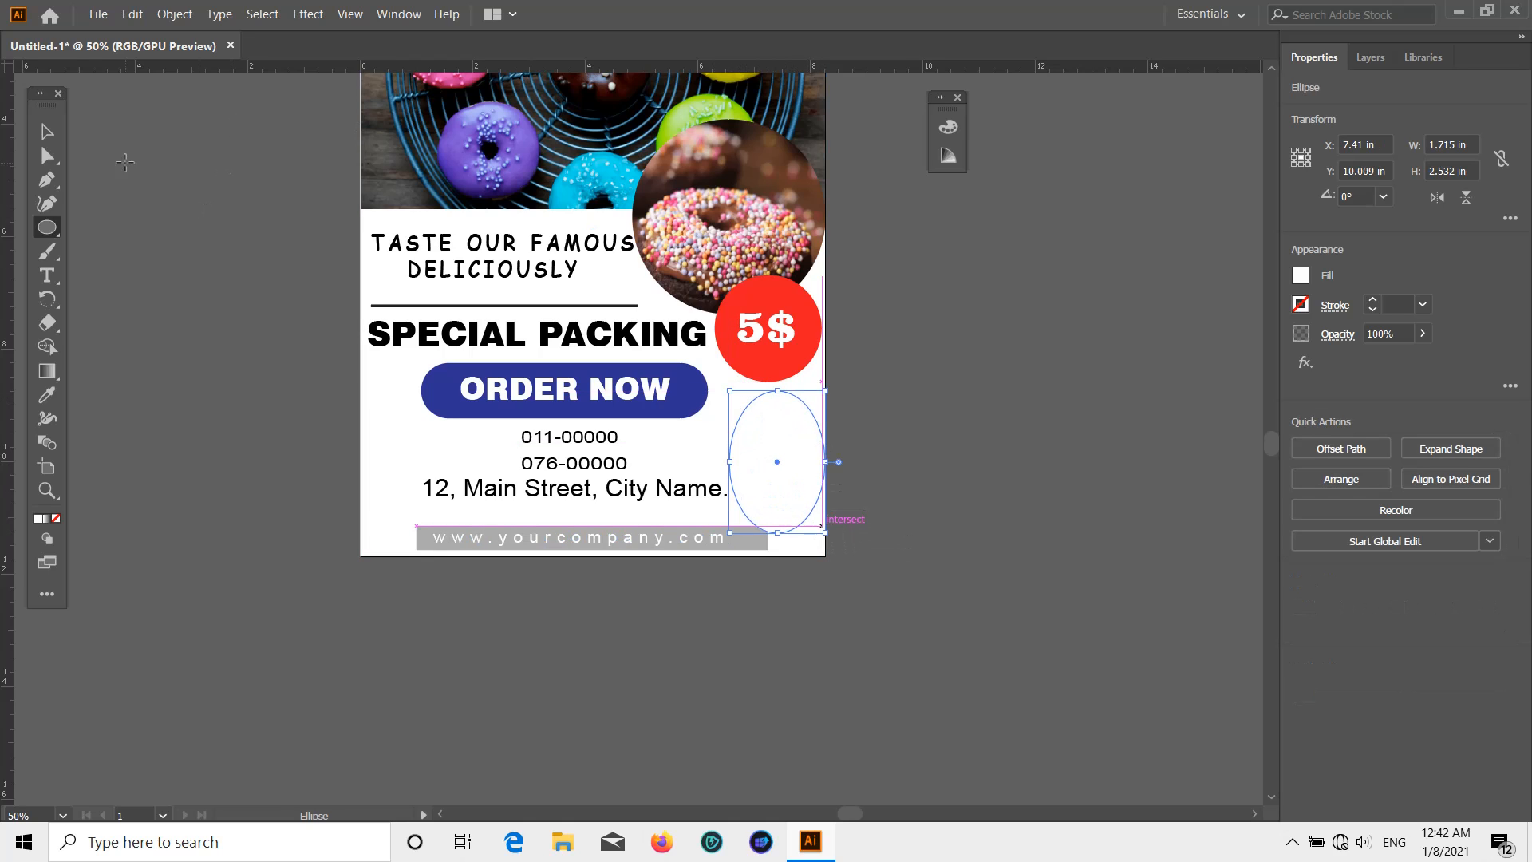
left_click(46, 131)
Place the 1_donuts_header image beside the artboard next to the ellipse, about 2.78 in wide
left_click(98, 13)
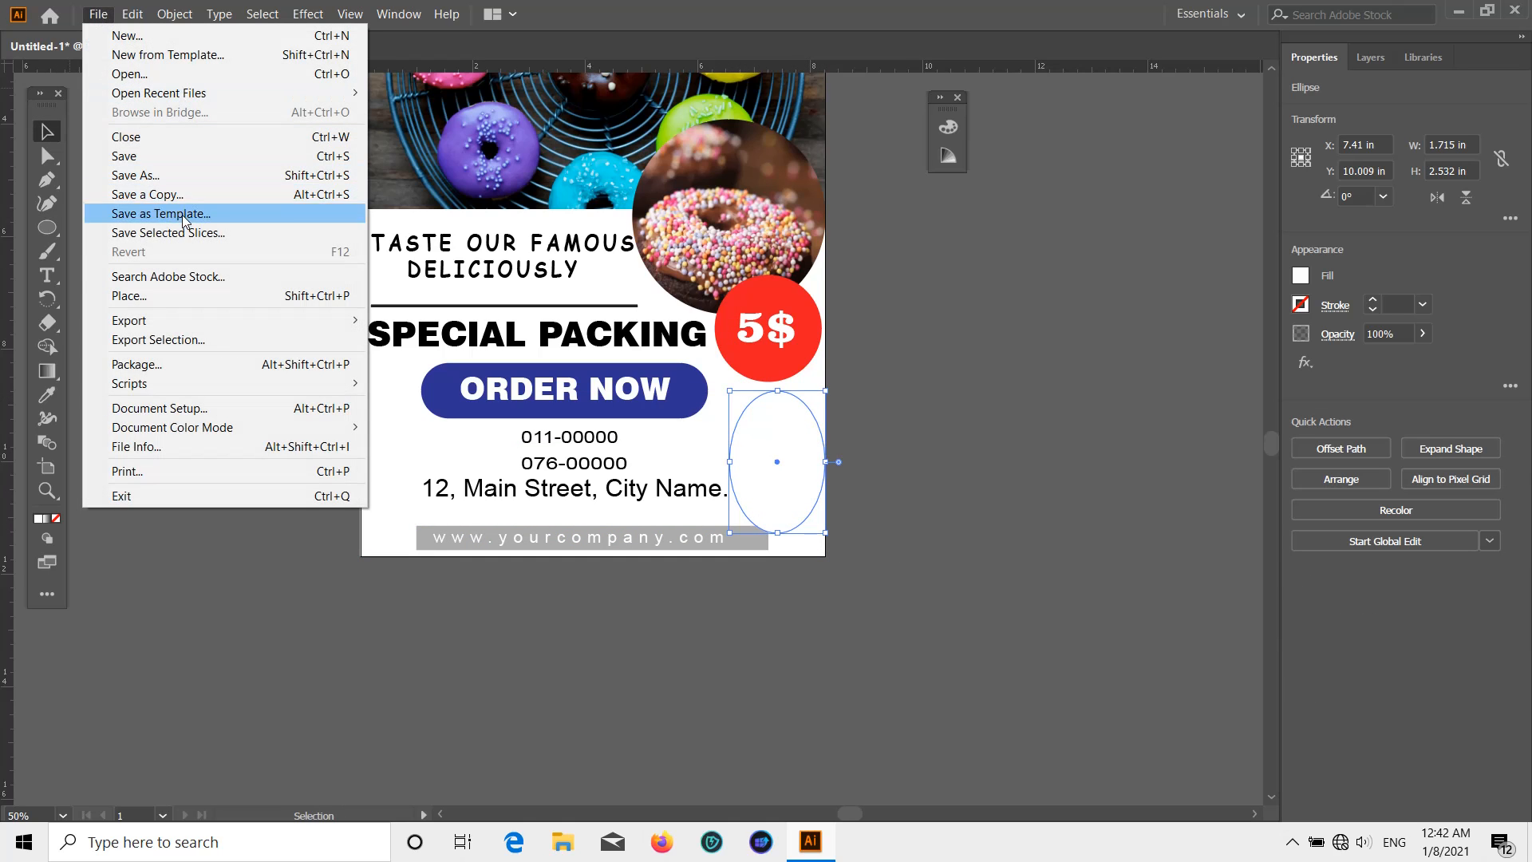
left_click(189, 296)
scroll(340, 317, "down", 2)
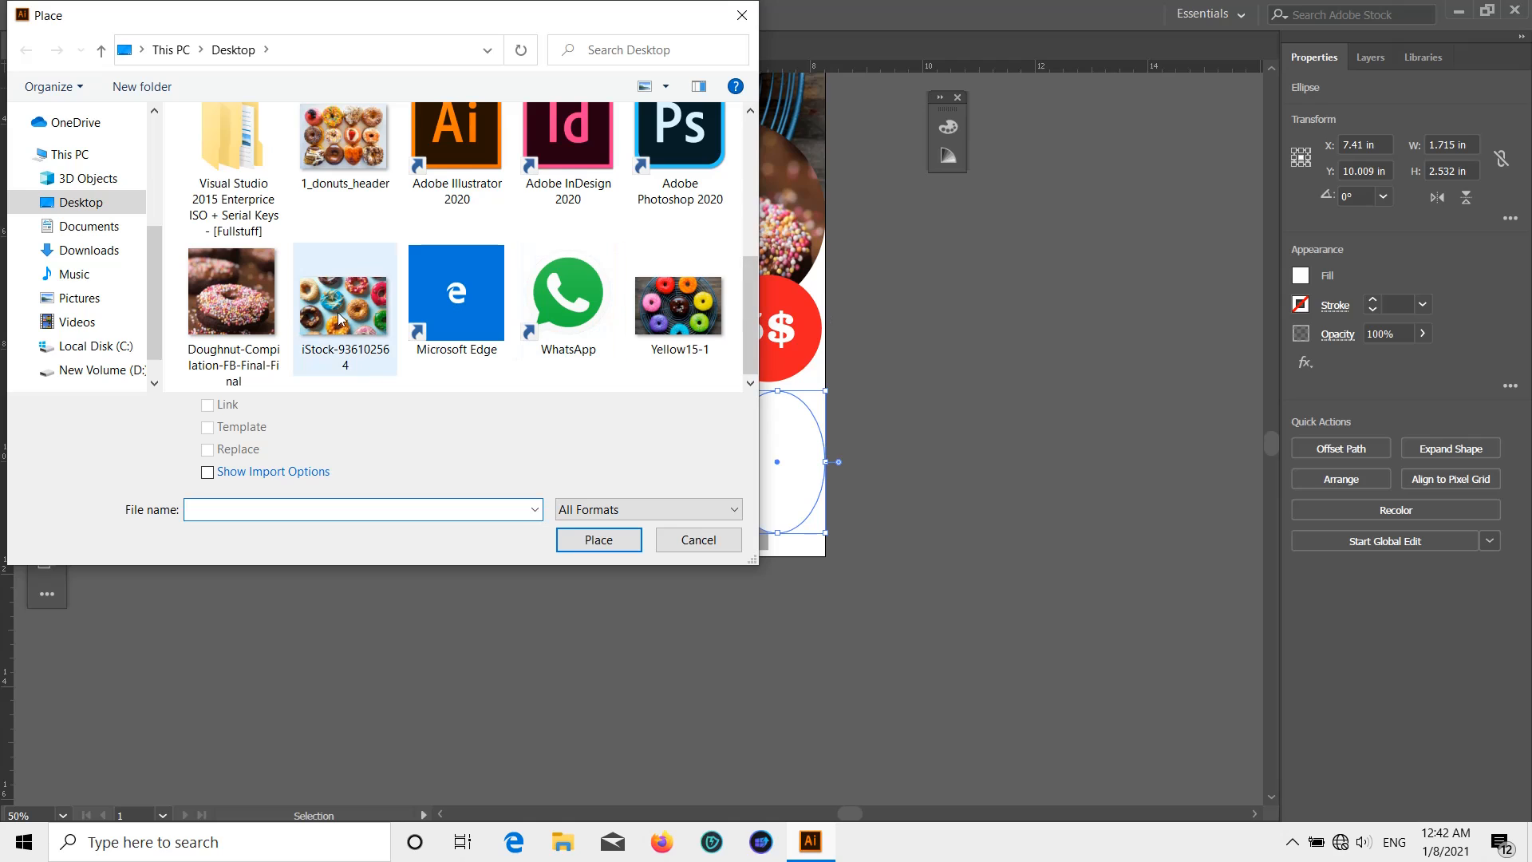
double_click(344, 139)
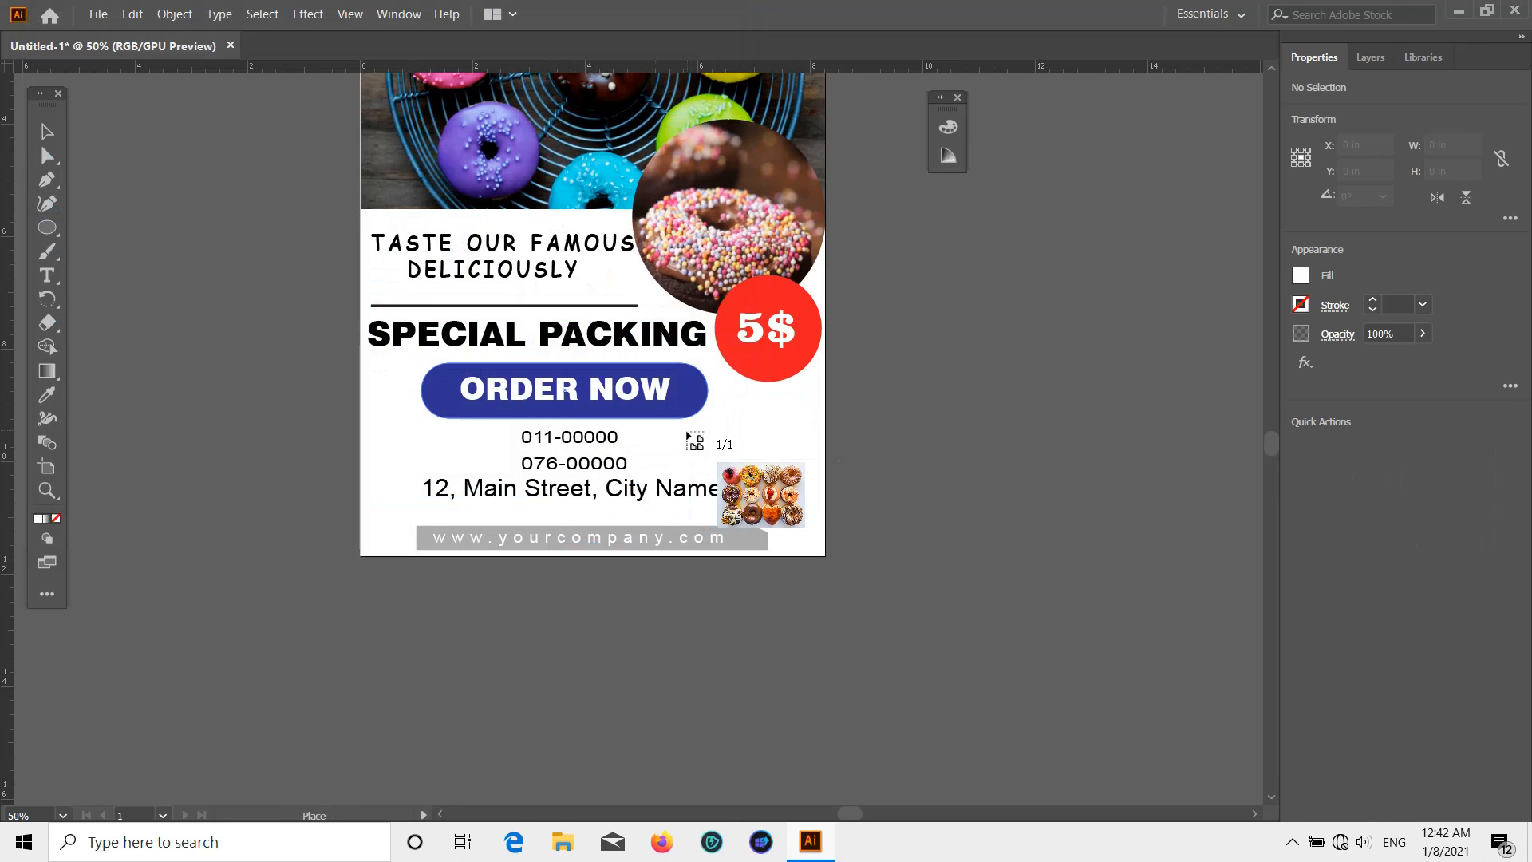
left_click_drag(820, 391, 977, 590)
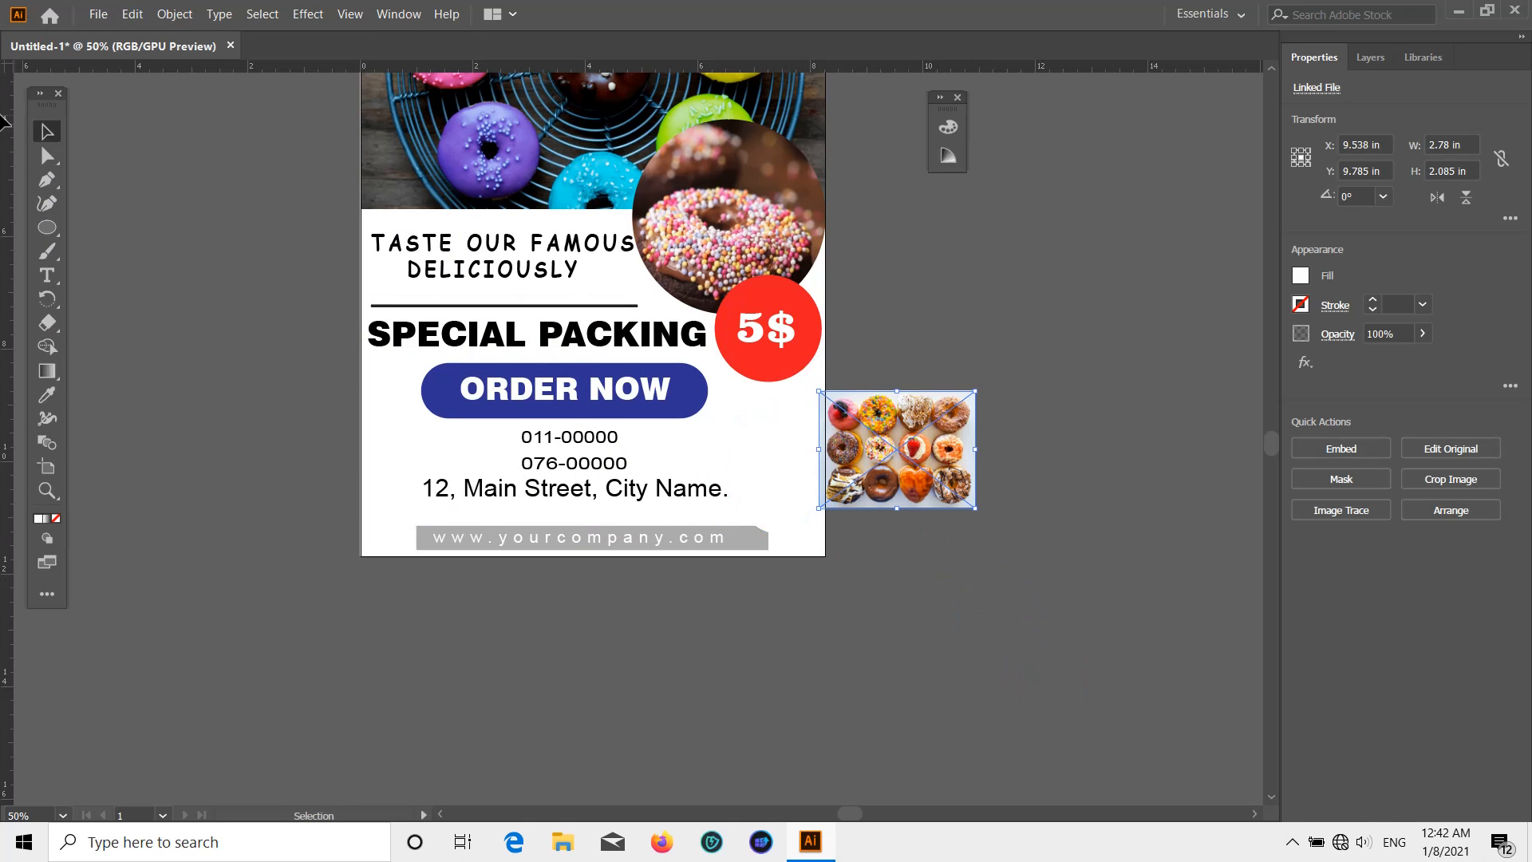
Fill the ellipse beneath the 5$ badge with orange
key("l")
left_click_drag(729, 392, 825, 532)
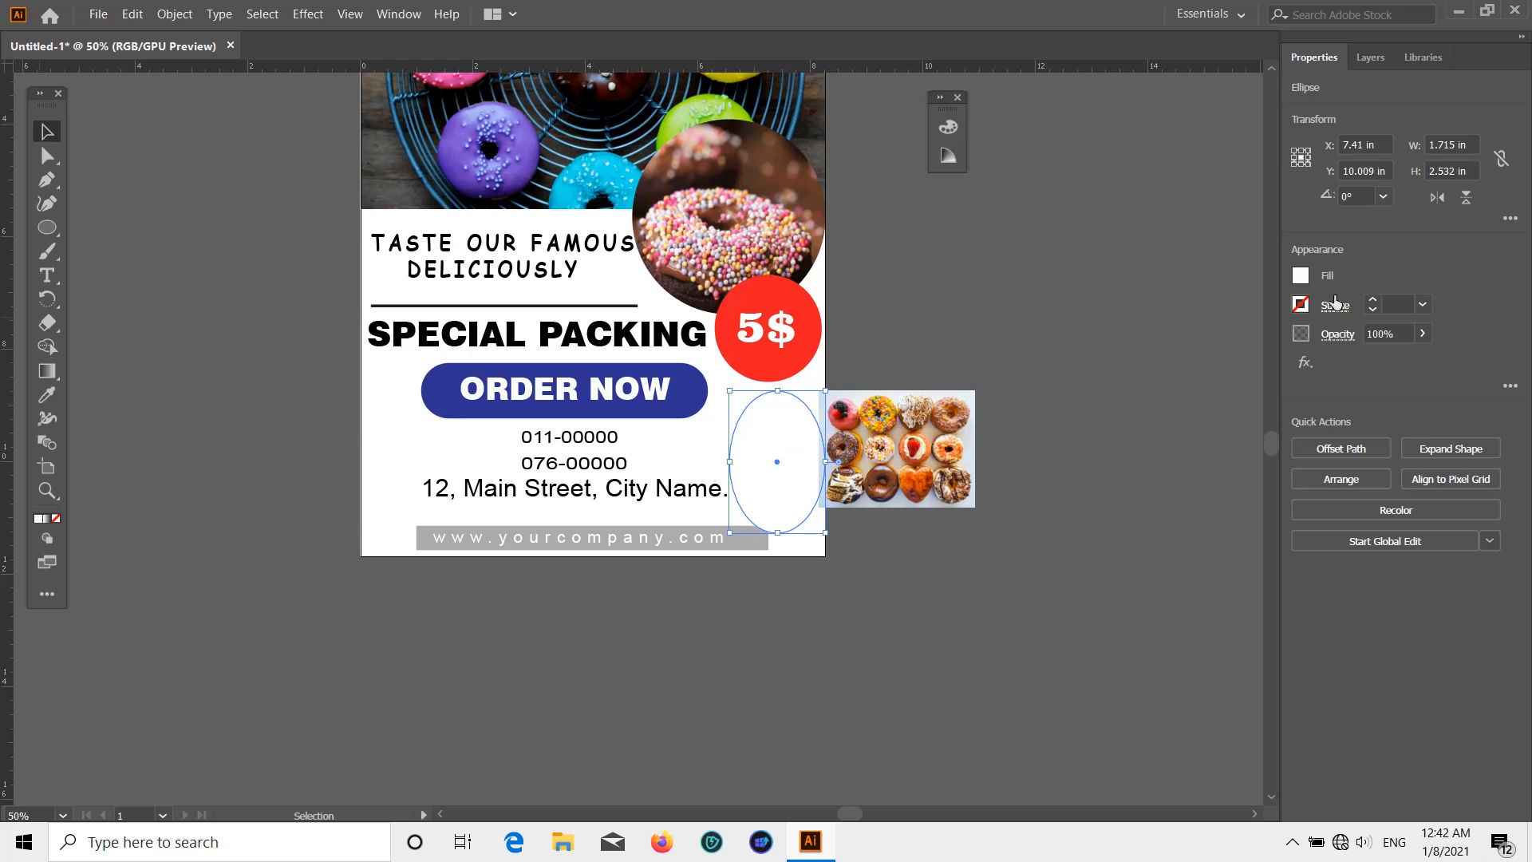
left_click(1301, 276)
left_click(1265, 347)
left_click(44, 136)
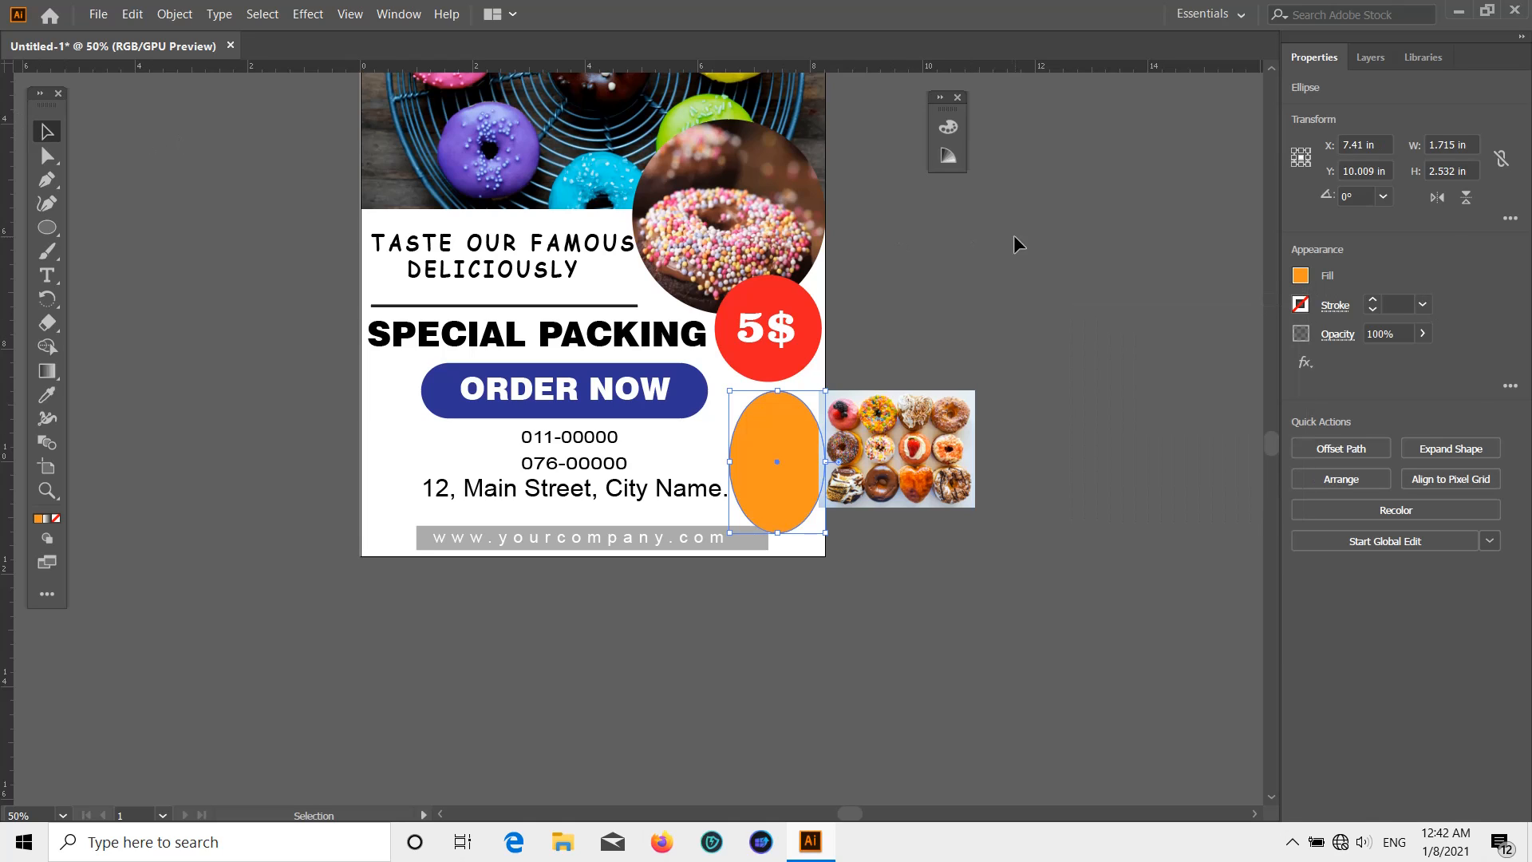
Bring the orange ellipse beneath the 5$ badge to the front of the stacking order
left_click(1016, 242)
right_click(780, 423)
mouse_move(870, 710)
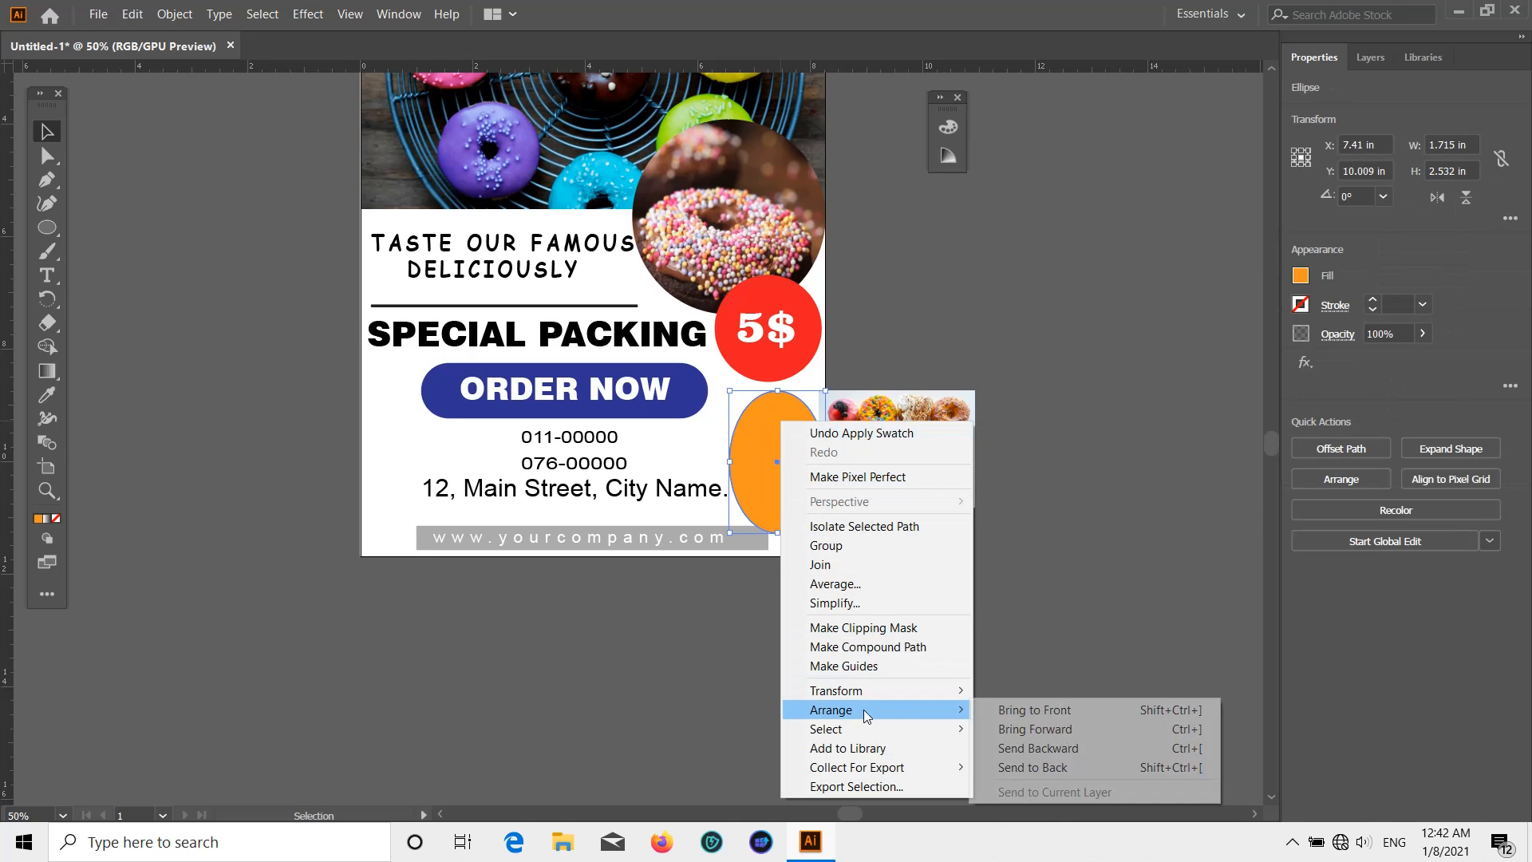
left_click(1024, 721)
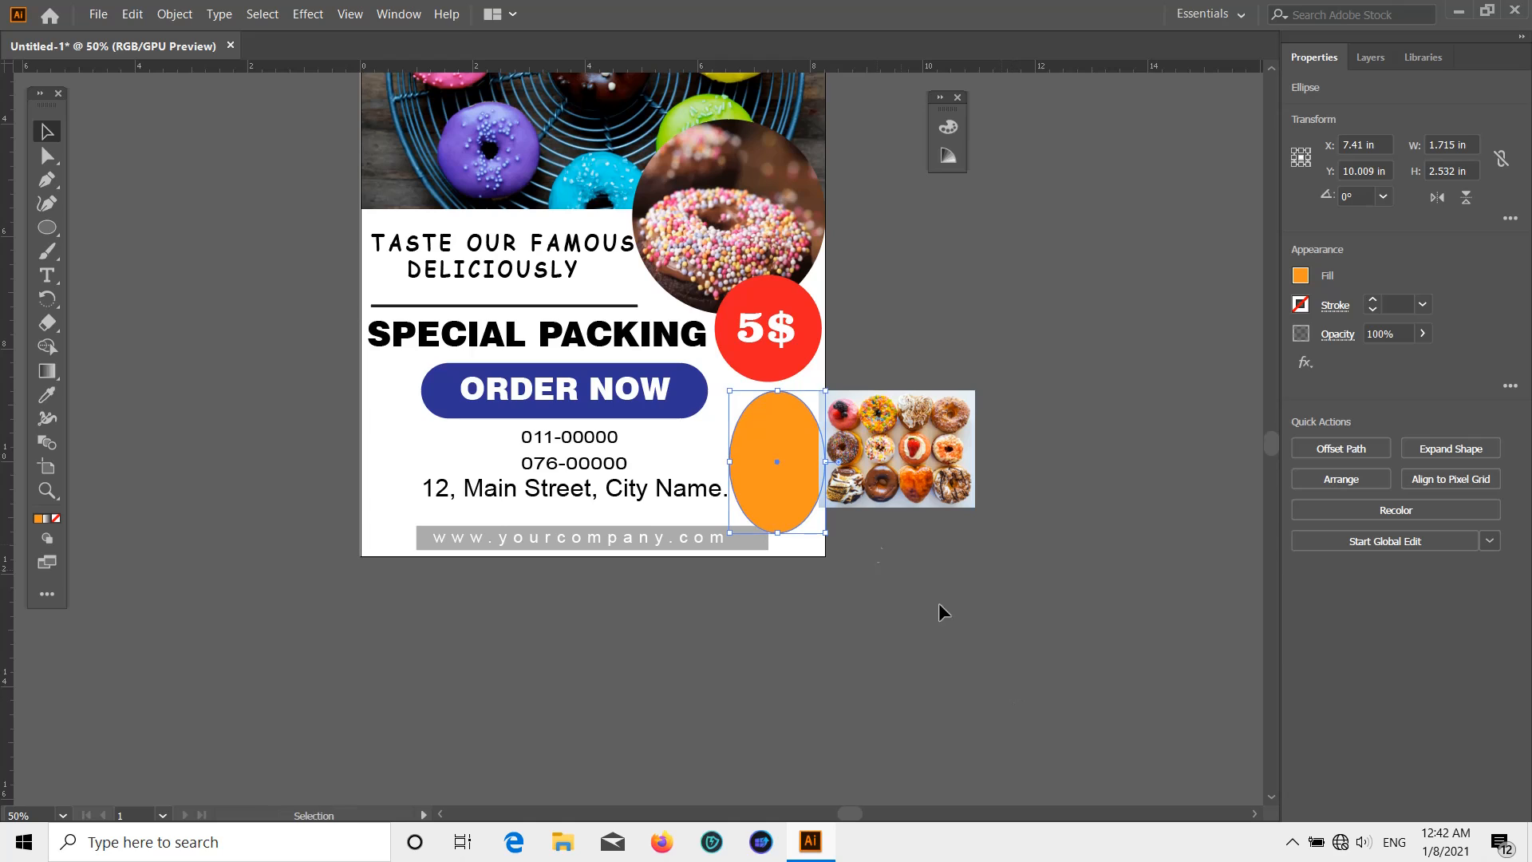
right_click(773, 461)
mouse_move(854, 367)
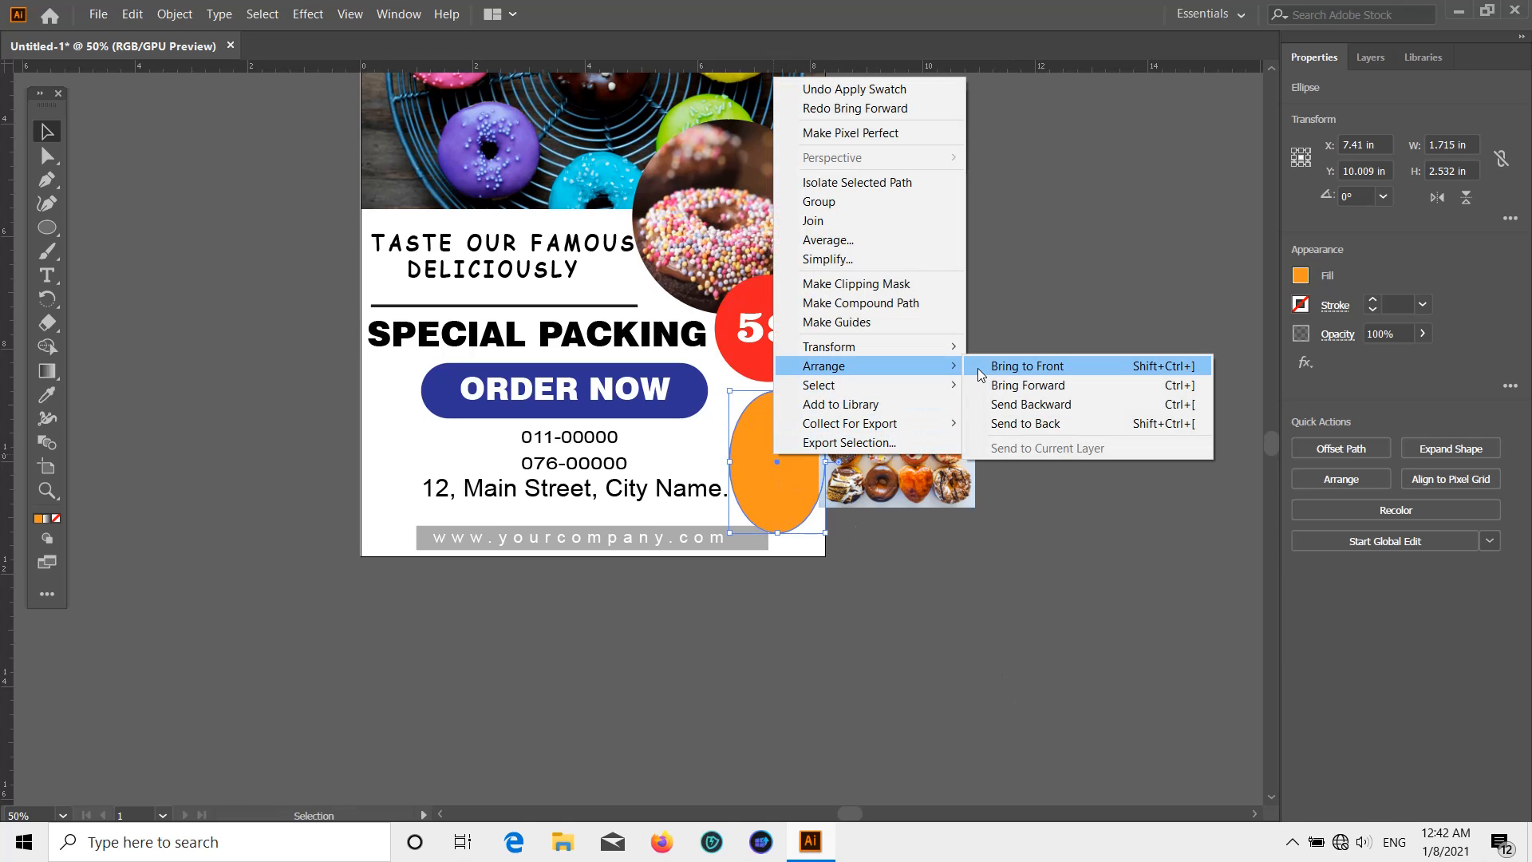
left_click(1025, 367)
left_click(1025, 372)
Move the 1_donuts_header photo behind the orange ellipse and clip it to the oval with a clipping mask
left_click_drag(867, 436, 742, 449)
left_click(957, 433)
left_click(800, 460)
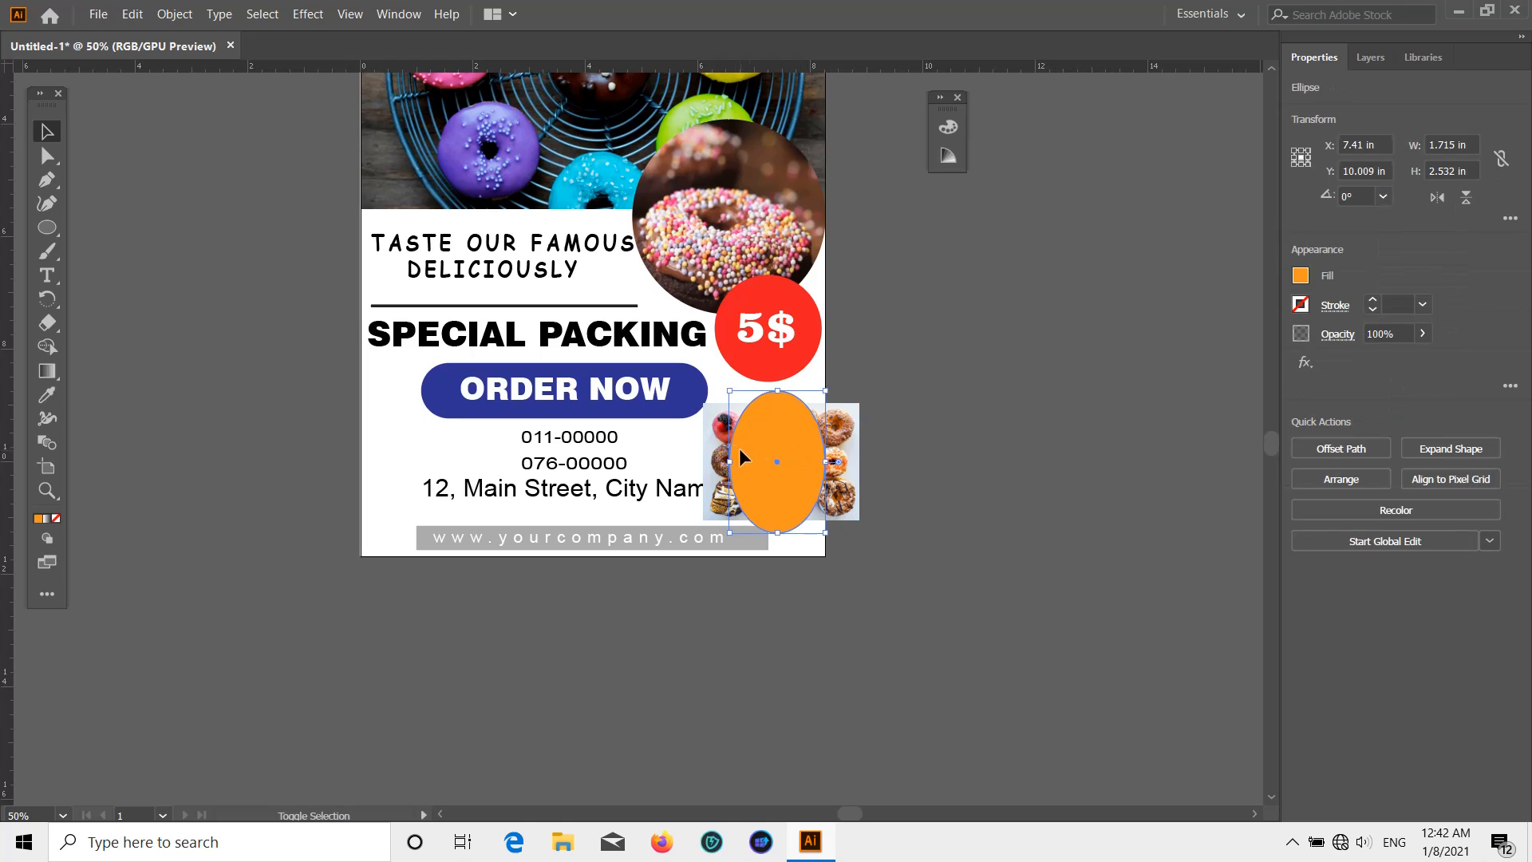
left_click(719, 447, "shift")
right_click(722, 442)
left_click(799, 590)
scroll(849, 529, "down", 3)
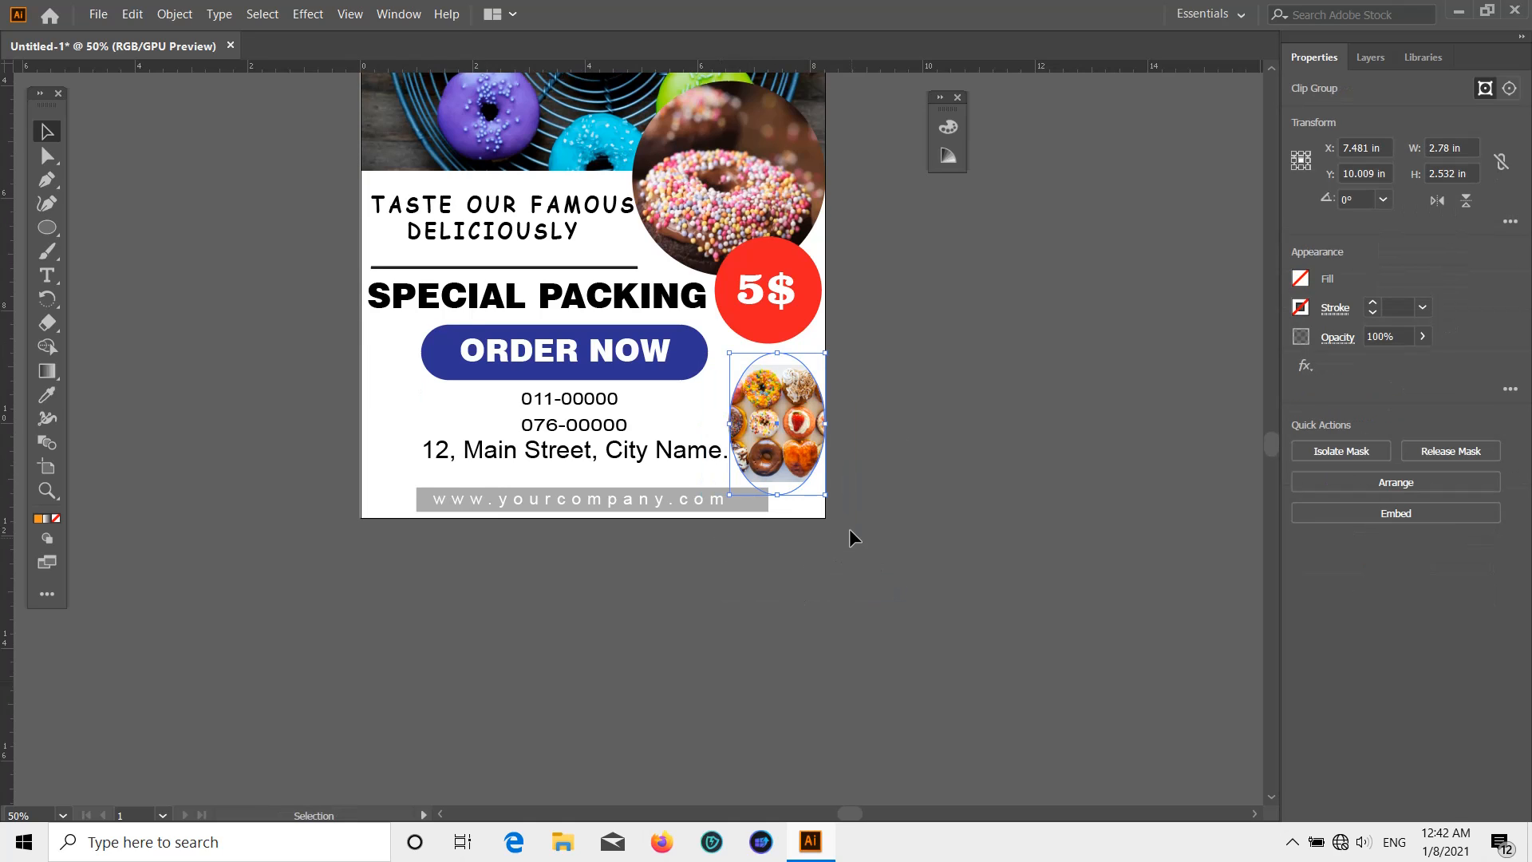
Enlarge the doughnut photo inside the clip group until it fills the whole oval, and leave isolation mode
double_click(765, 399)
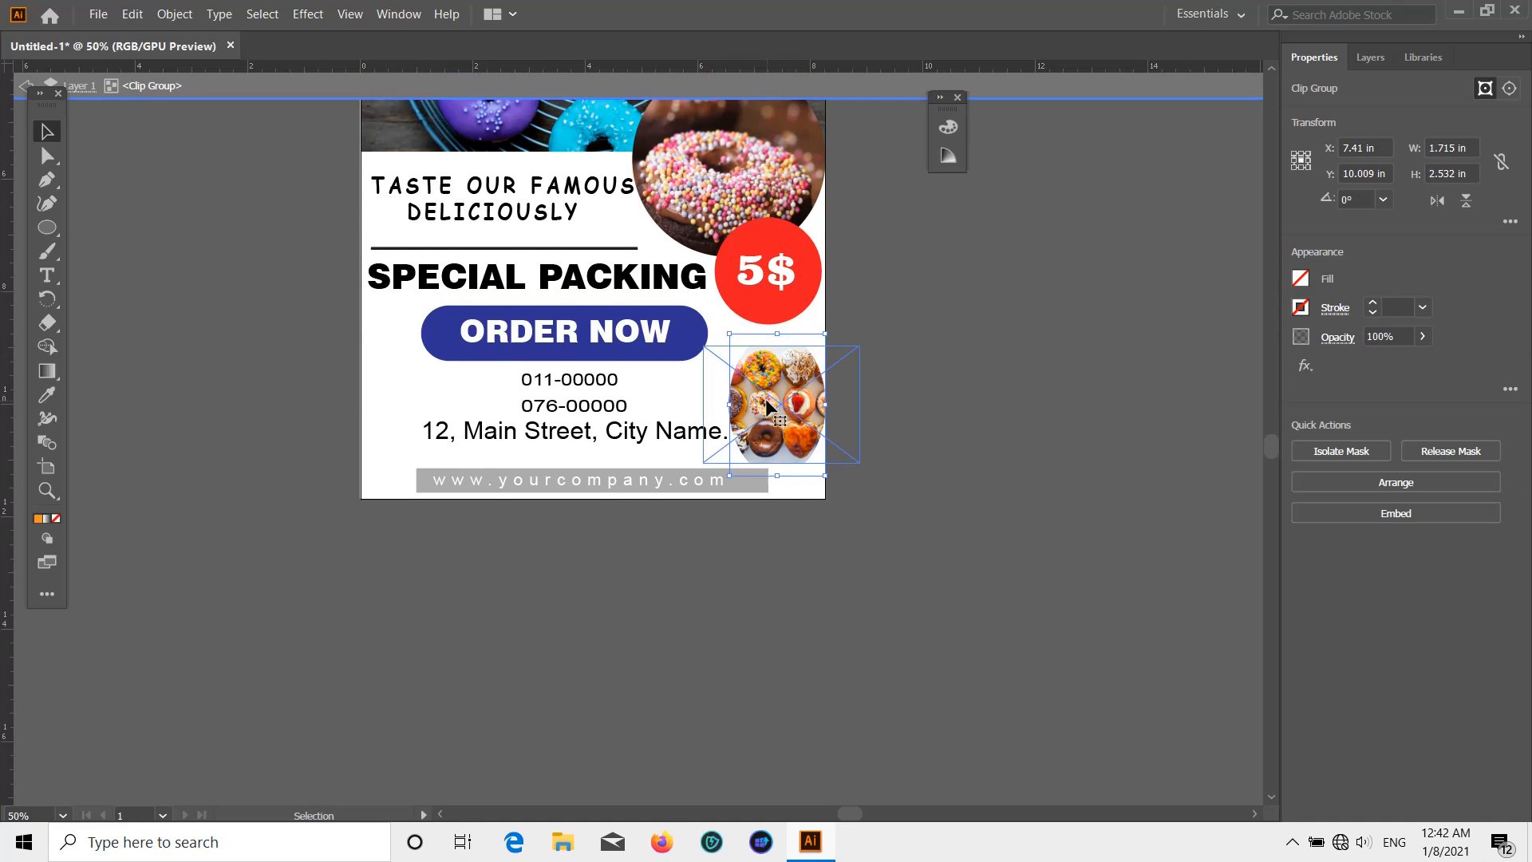
left_click(779, 456)
left_click_drag(783, 464, 786, 492)
left_click_drag(783, 345, 782, 317)
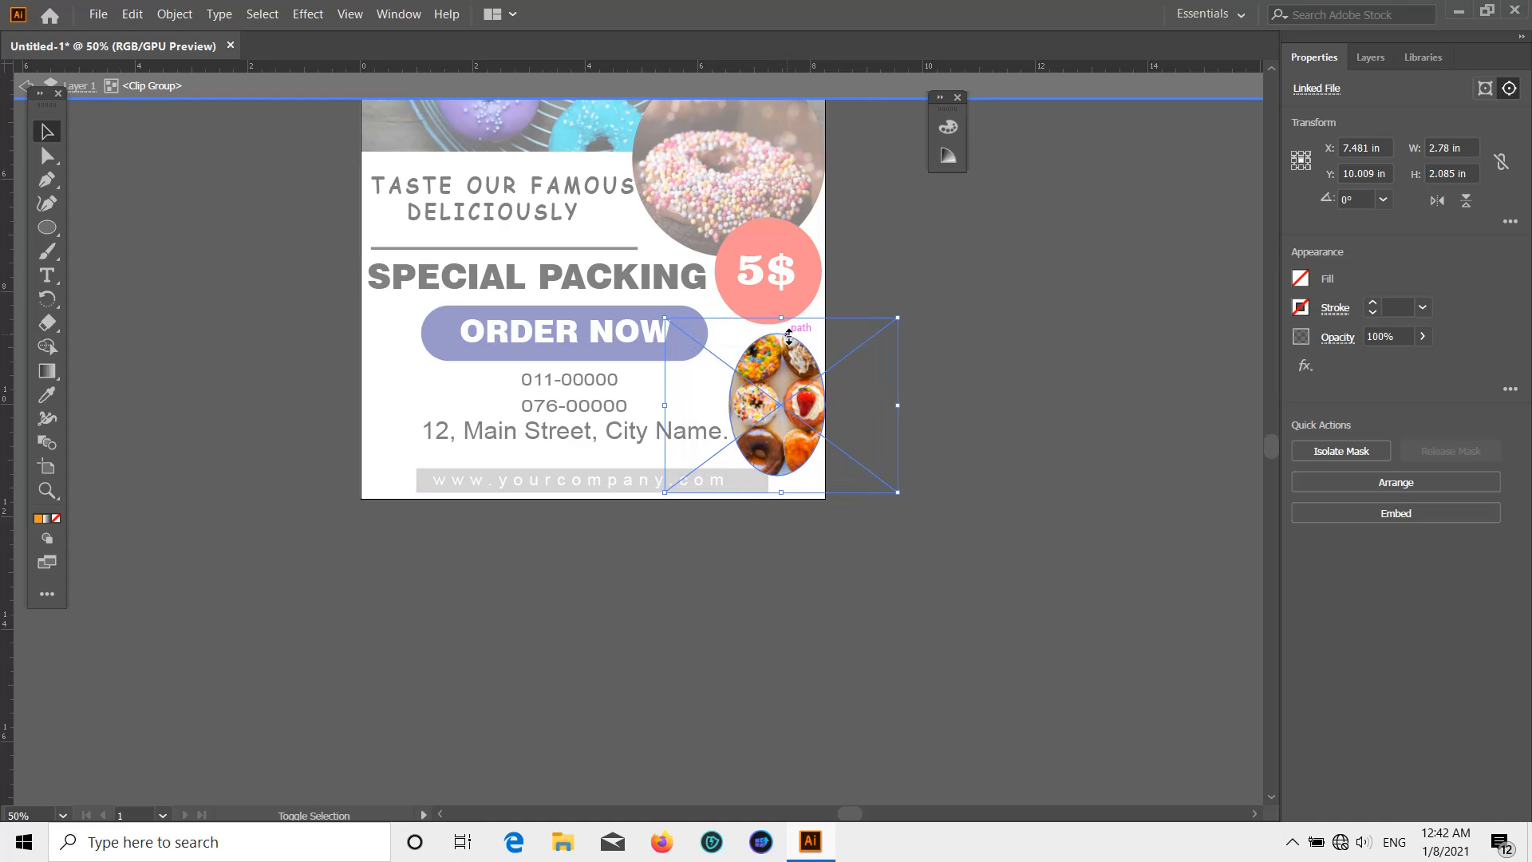
left_click(966, 386)
scroll(965, 386, "down", 1)
double_click(962, 389)
scroll(926, 415, "down", 1)
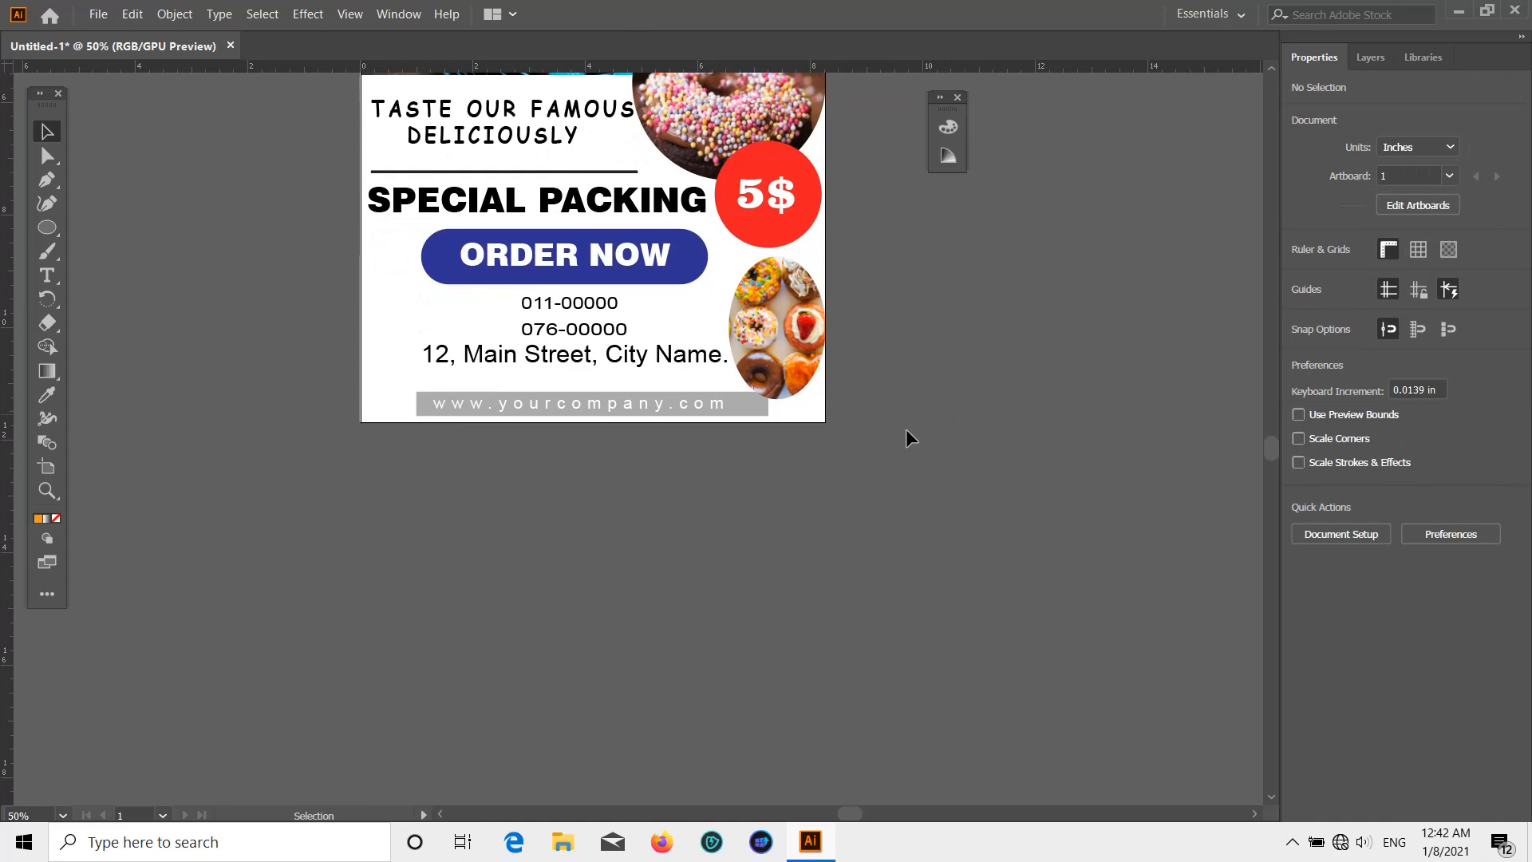
scroll(886, 443, "up", 3)
scroll(876, 463, "up", 1)
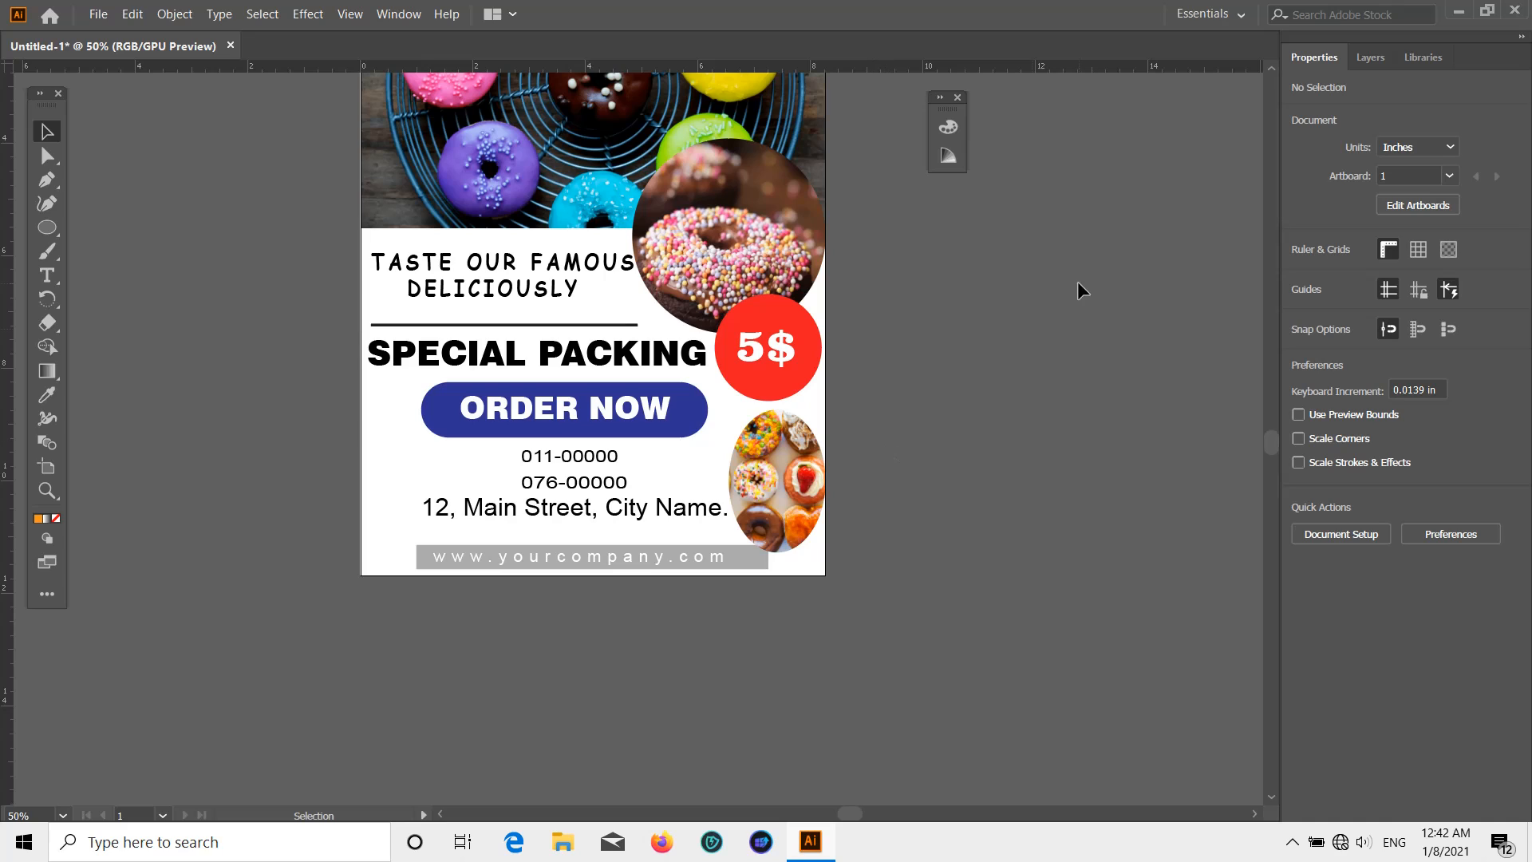
mouse_move(573, 431)
left_mouse_down()
mouse_move(595, 435)
mouse_move(541, 437)
mouse_move(613, 434)
mouse_move(572, 423)
left_mouse_up()
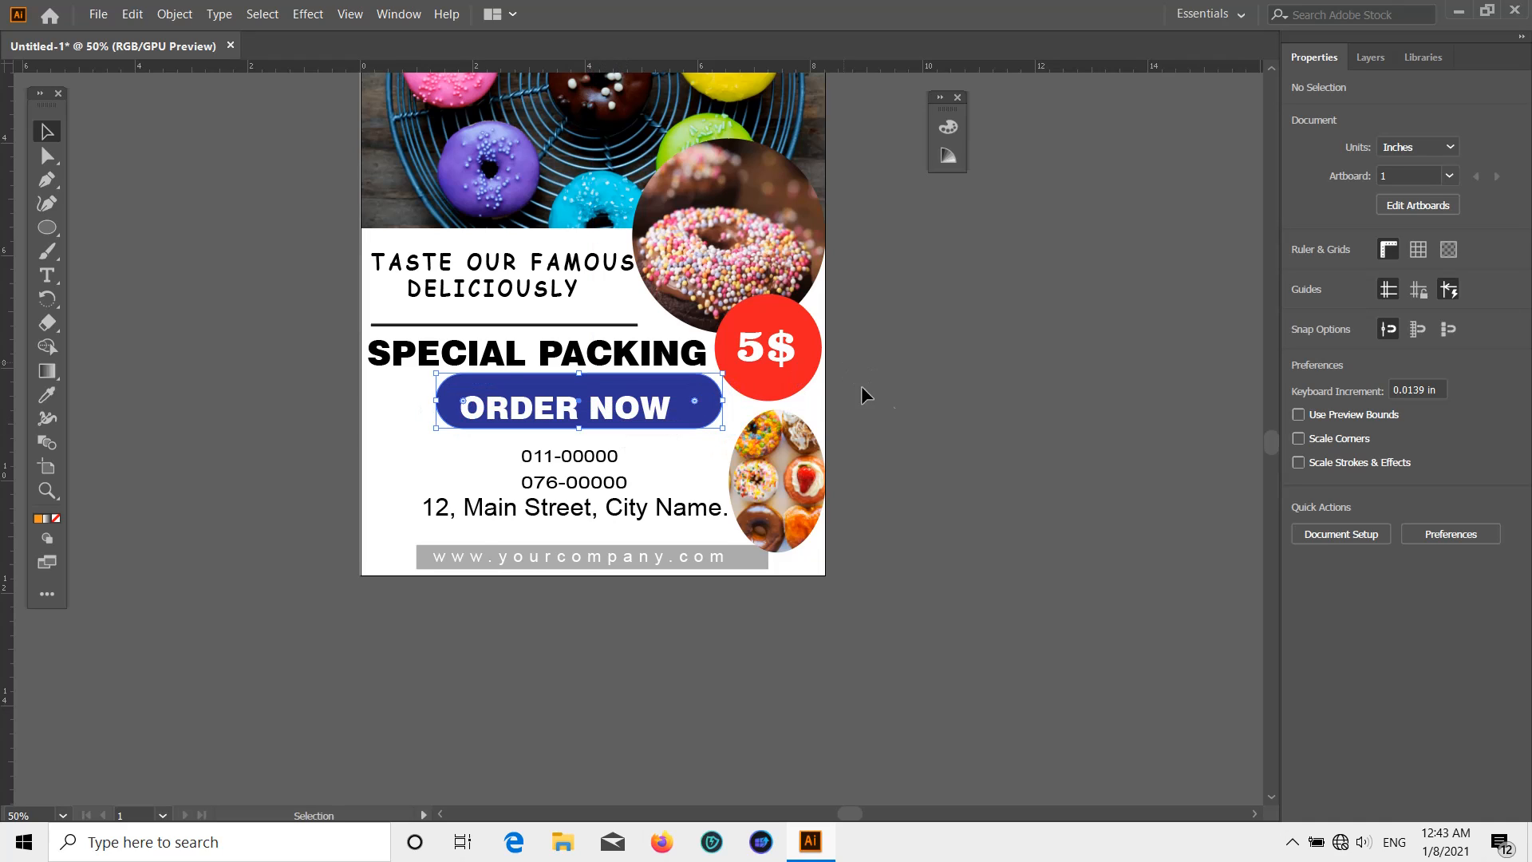
scroll(861, 389, "down", 1)
key("ctrl+z")
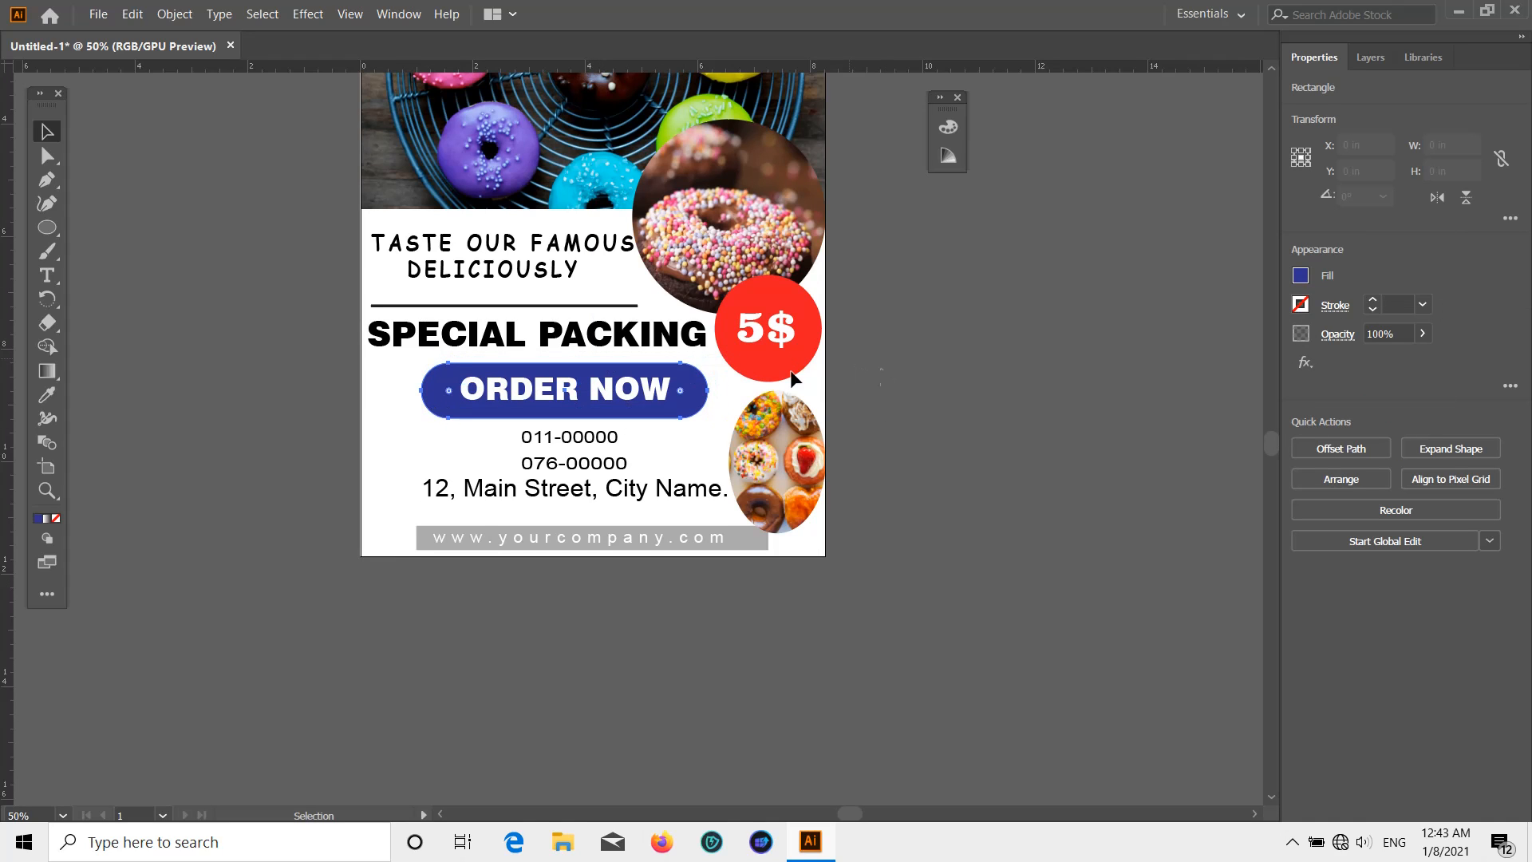
Group the ORDER NOW text with its blue button shape and shift the group slightly towards the flyer's right edge
left_click(700, 411)
left_click(667, 406)
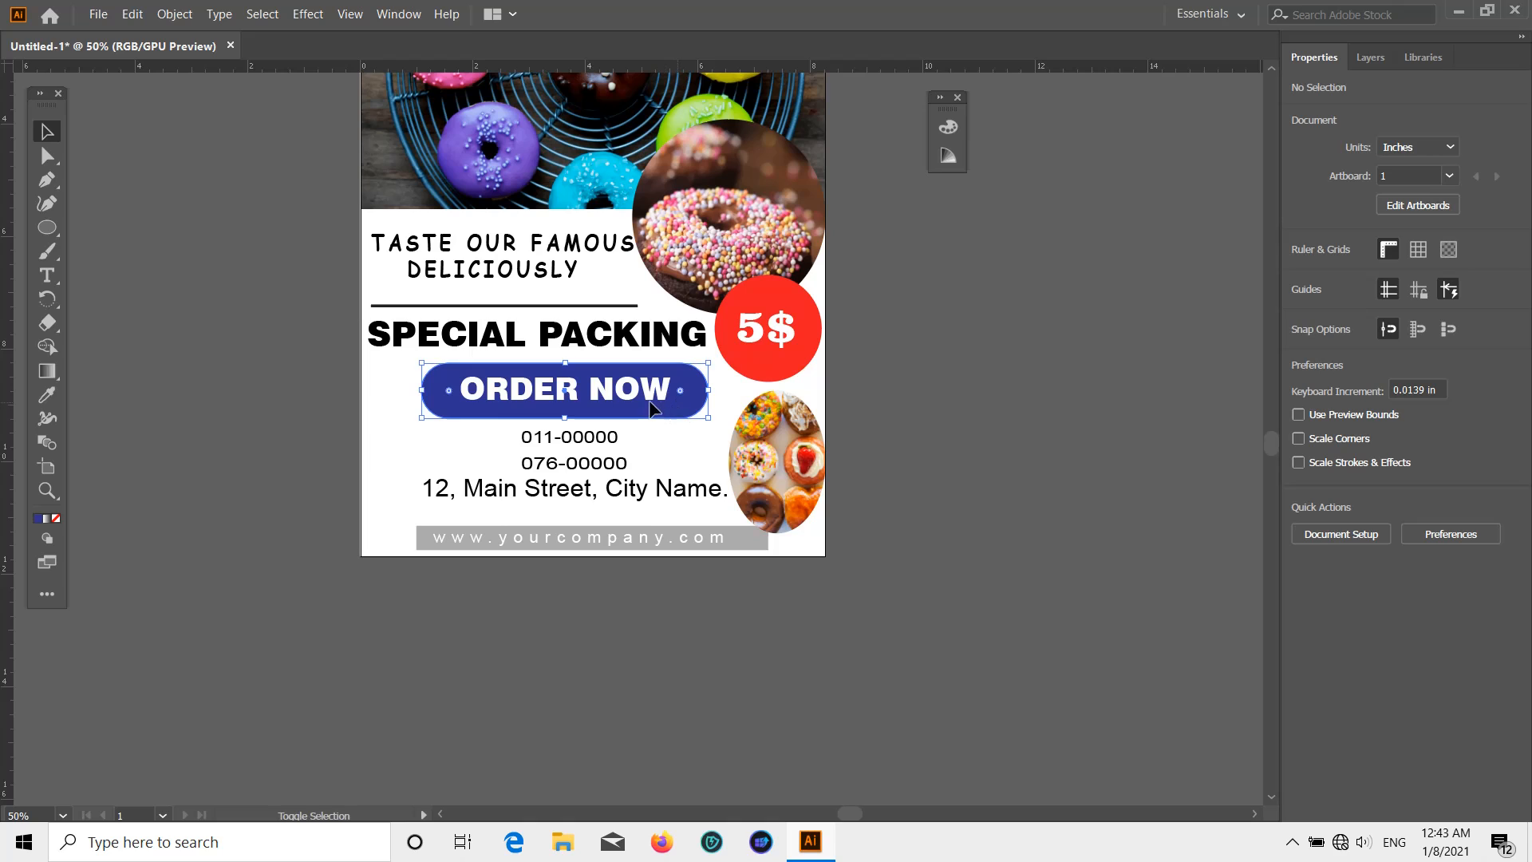
right_click(650, 392)
left_click(702, 522)
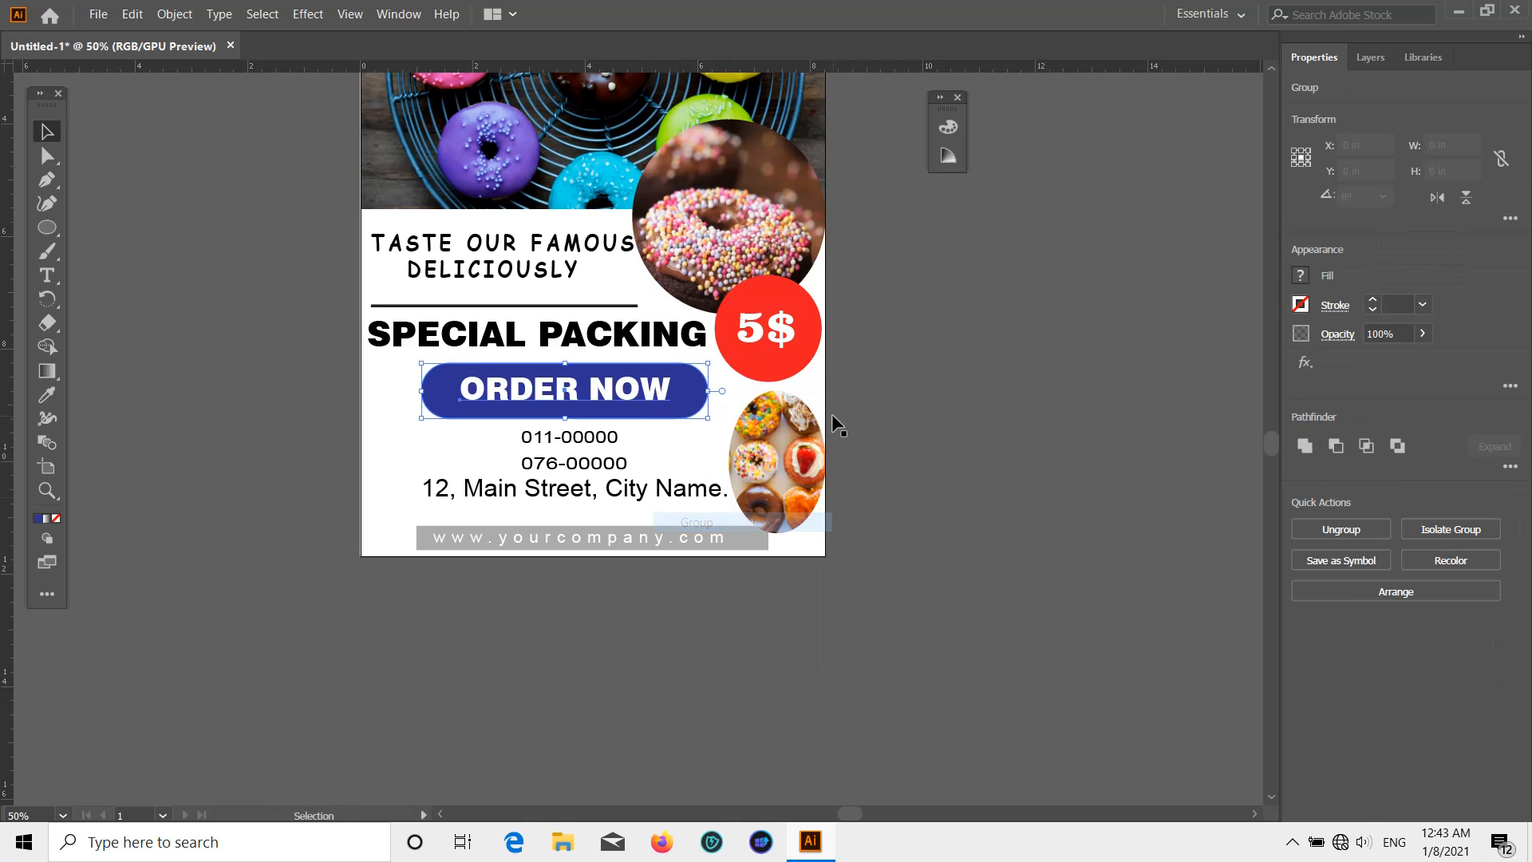
left_click(831, 413)
left_click_drag(680, 394, 707, 394)
left_click(920, 348)
Place the iStock-936102564 doughnut image at a small size on the pasteboard beside the flyer's left edge
scroll(918, 351, "down", 1)
scroll(922, 413, "up", 3)
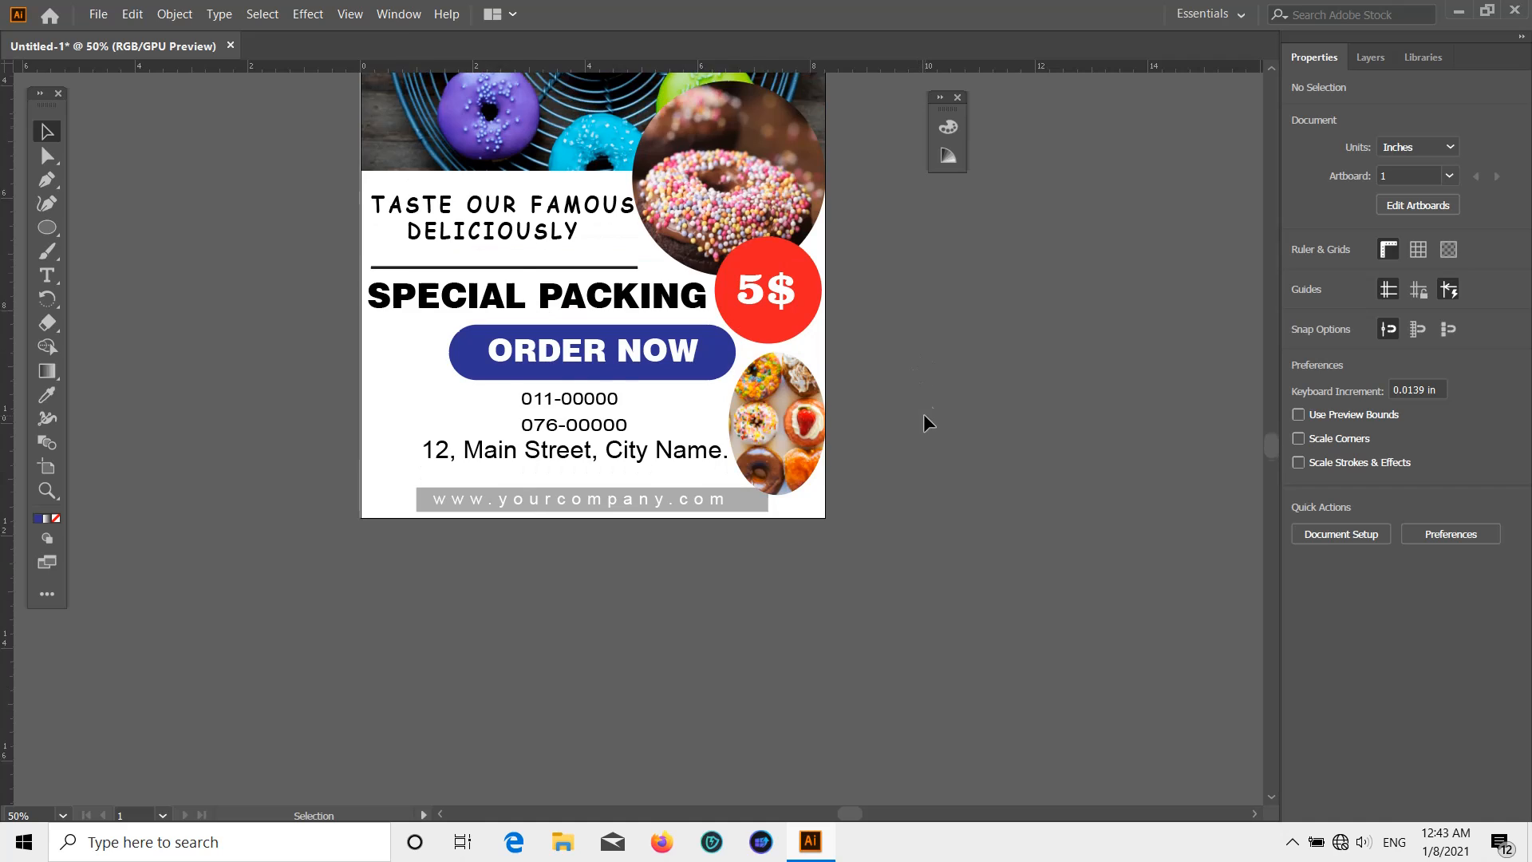
scroll(702, 527, "down", 3)
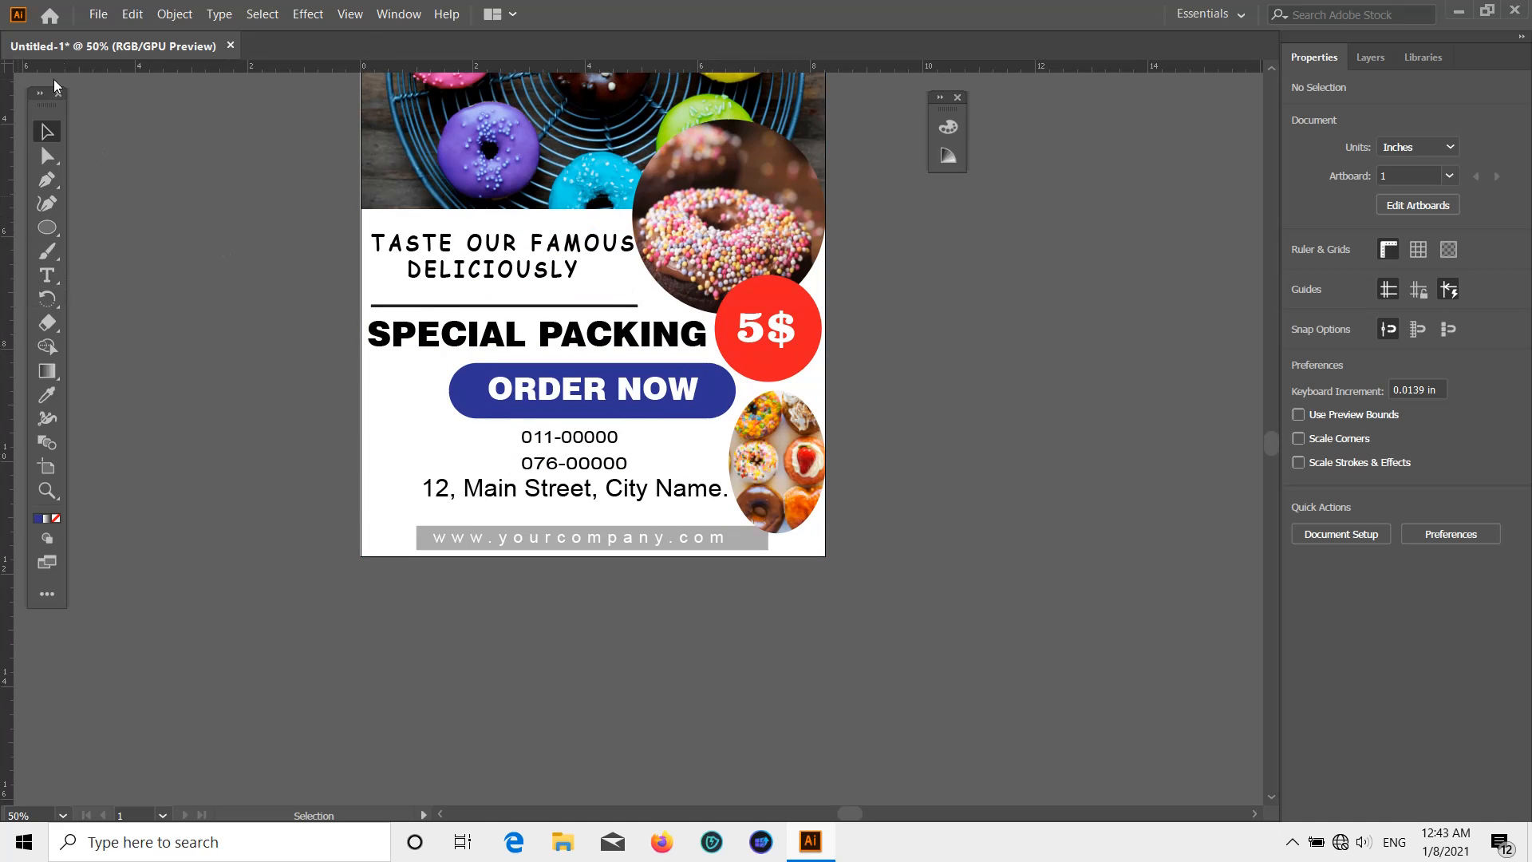
left_click(98, 13)
left_click(180, 297)
scroll(433, 275, "down", 3)
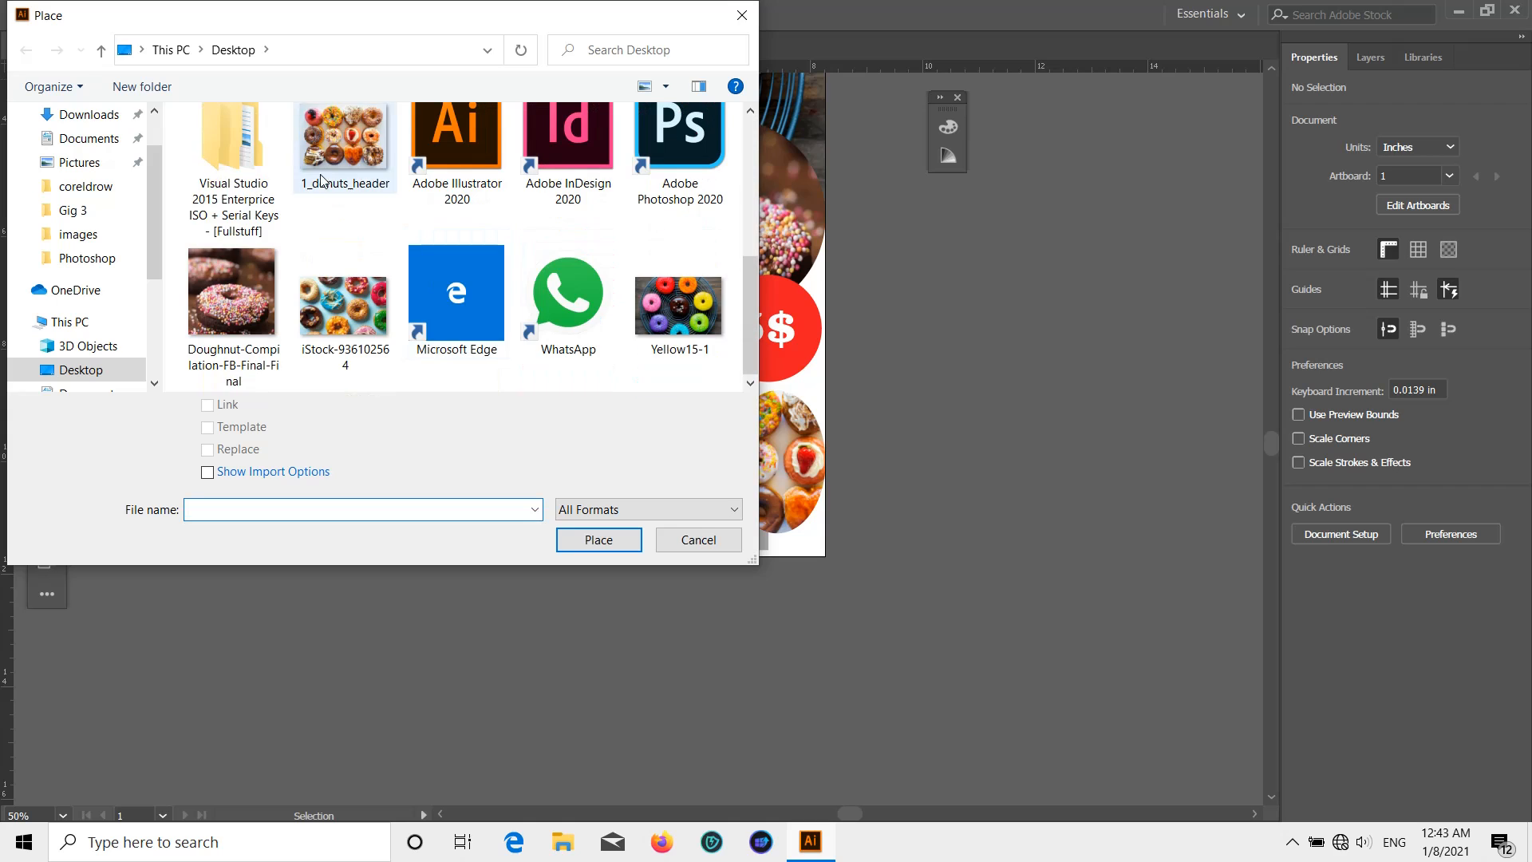
double_click(343, 307)
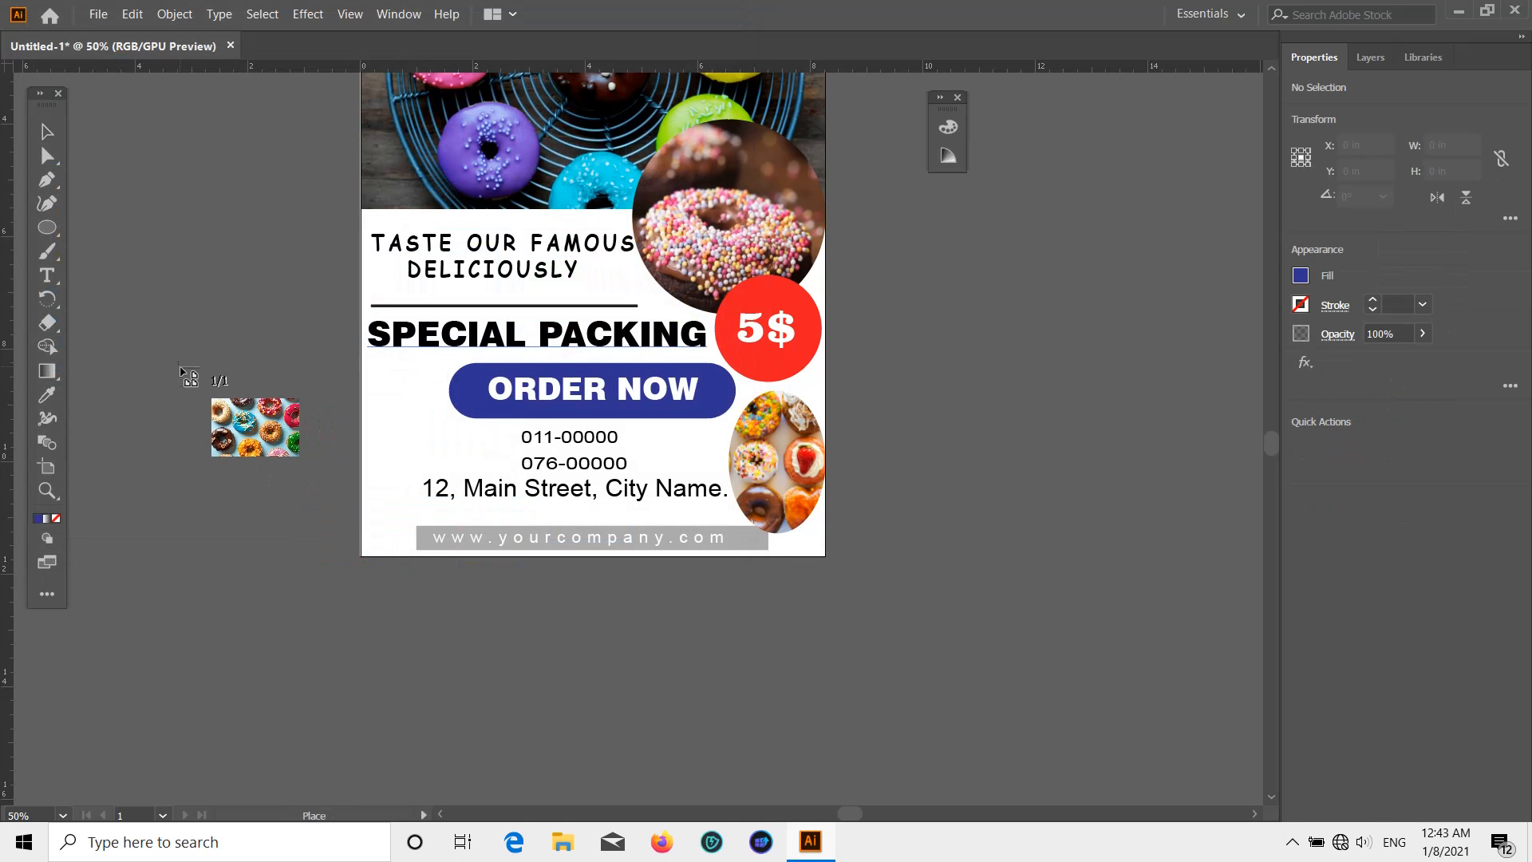
left_click_drag(180, 363, 290, 497)
left_click(199, 198)
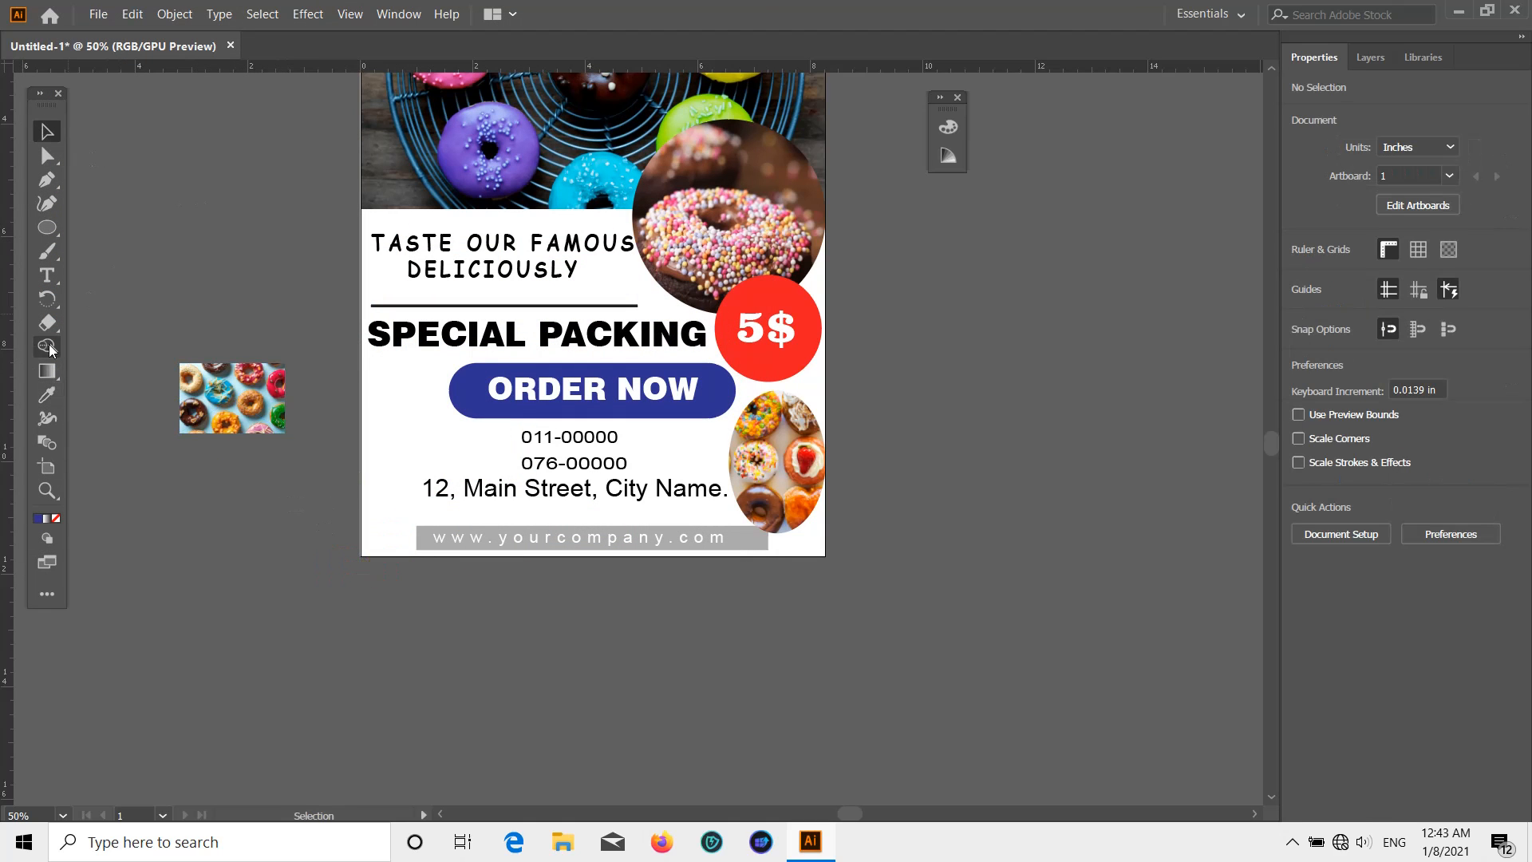
Draw an ellipse about 1.48 by 1.12 in over the newly placed doughnut image
left_click(47, 227)
left_click_drag(189, 370, 273, 433)
key("v")
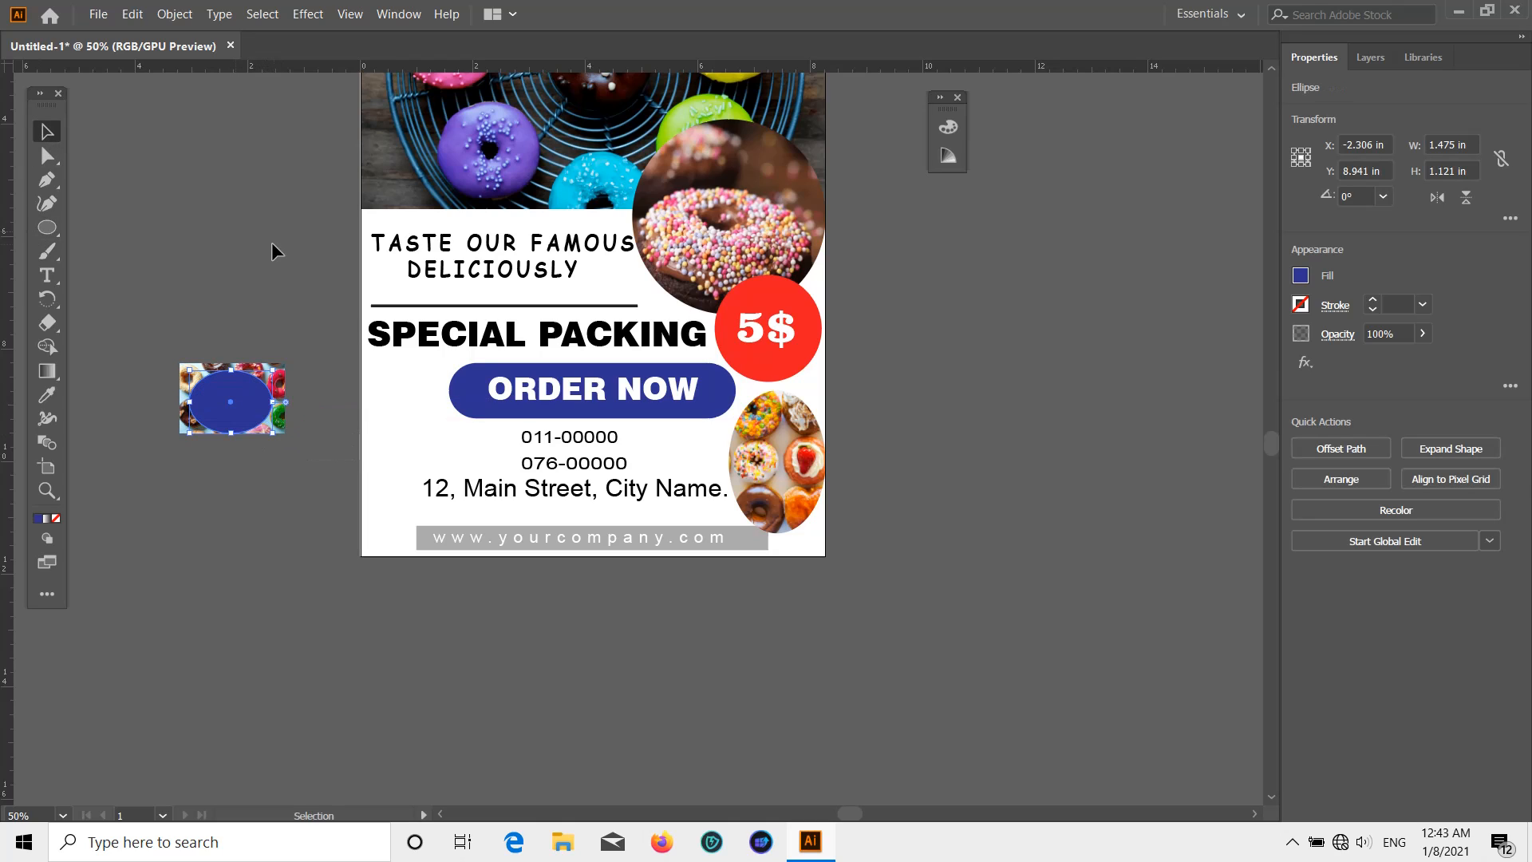
left_click(123, 236)
Clip the small doughnut image to the blue ellipse with a clipping mask
left_click(252, 401)
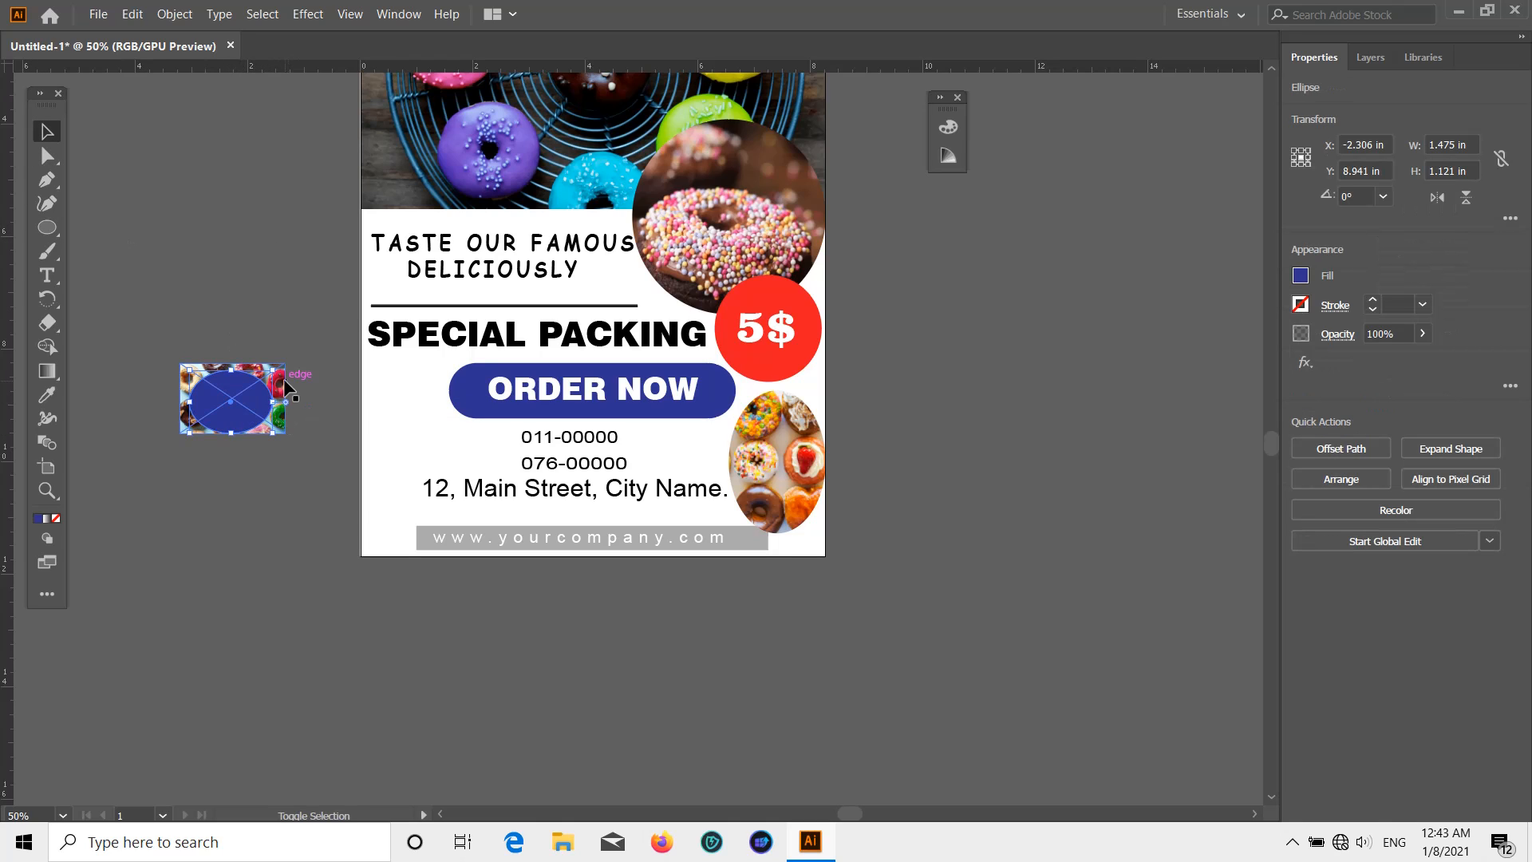
left_click(277, 376, "shift")
left_click(276, 369, "shift")
left_click(281, 375, "shift")
right_click(283, 365)
left_click(351, 539)
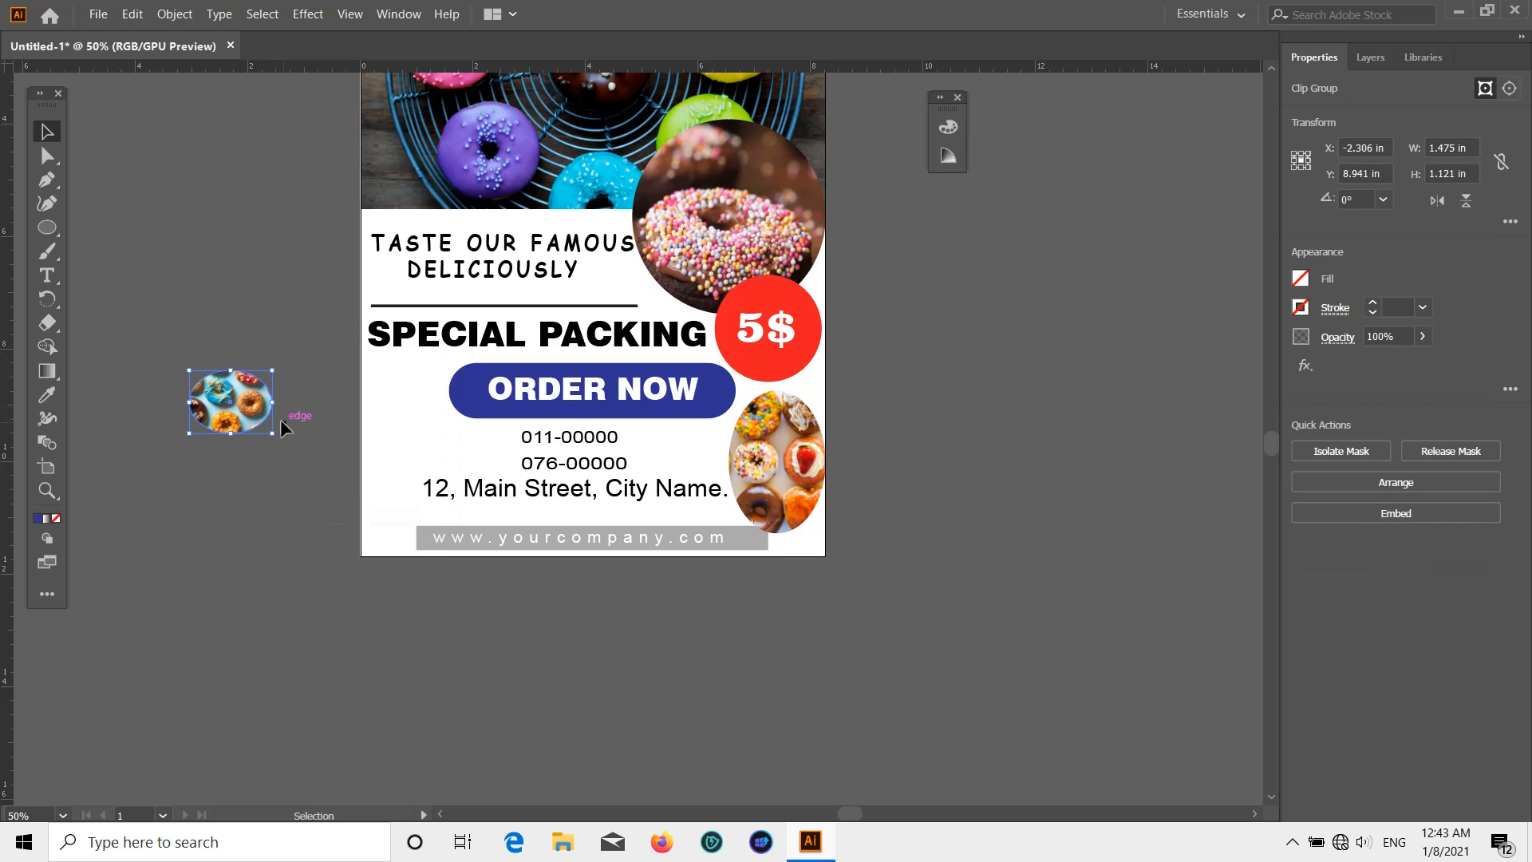
Move the small oval doughnut photo onto the flyer, left of the phone numbers and just below the ORDER NOW button
left_click(239, 402, "shift")
left_click_drag(388, 423, 416, 428)
left_click(1006, 492)
scroll(1006, 492, "down", 4)
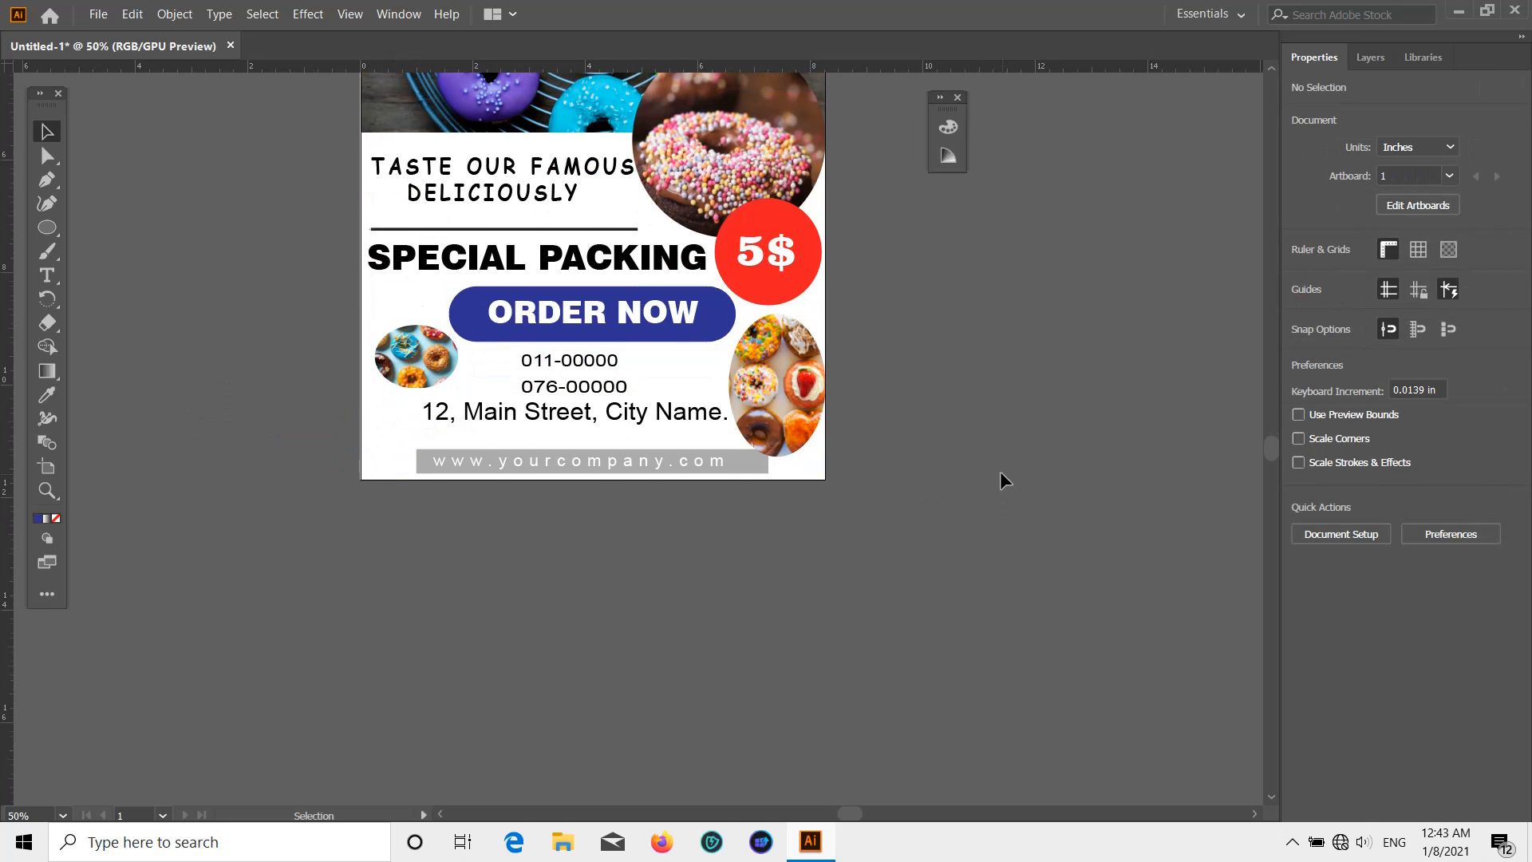
scroll(1000, 468, "up", 7)
scroll(999, 466, "down", 1)
scroll(999, 466, "up", 1)
Raise the tall oval doughnut photo until it overlaps the red 5$ badge, and bring the badge to the front
left_click_drag(773, 512, 773, 493)
left_click(859, 442)
left_click(764, 399)
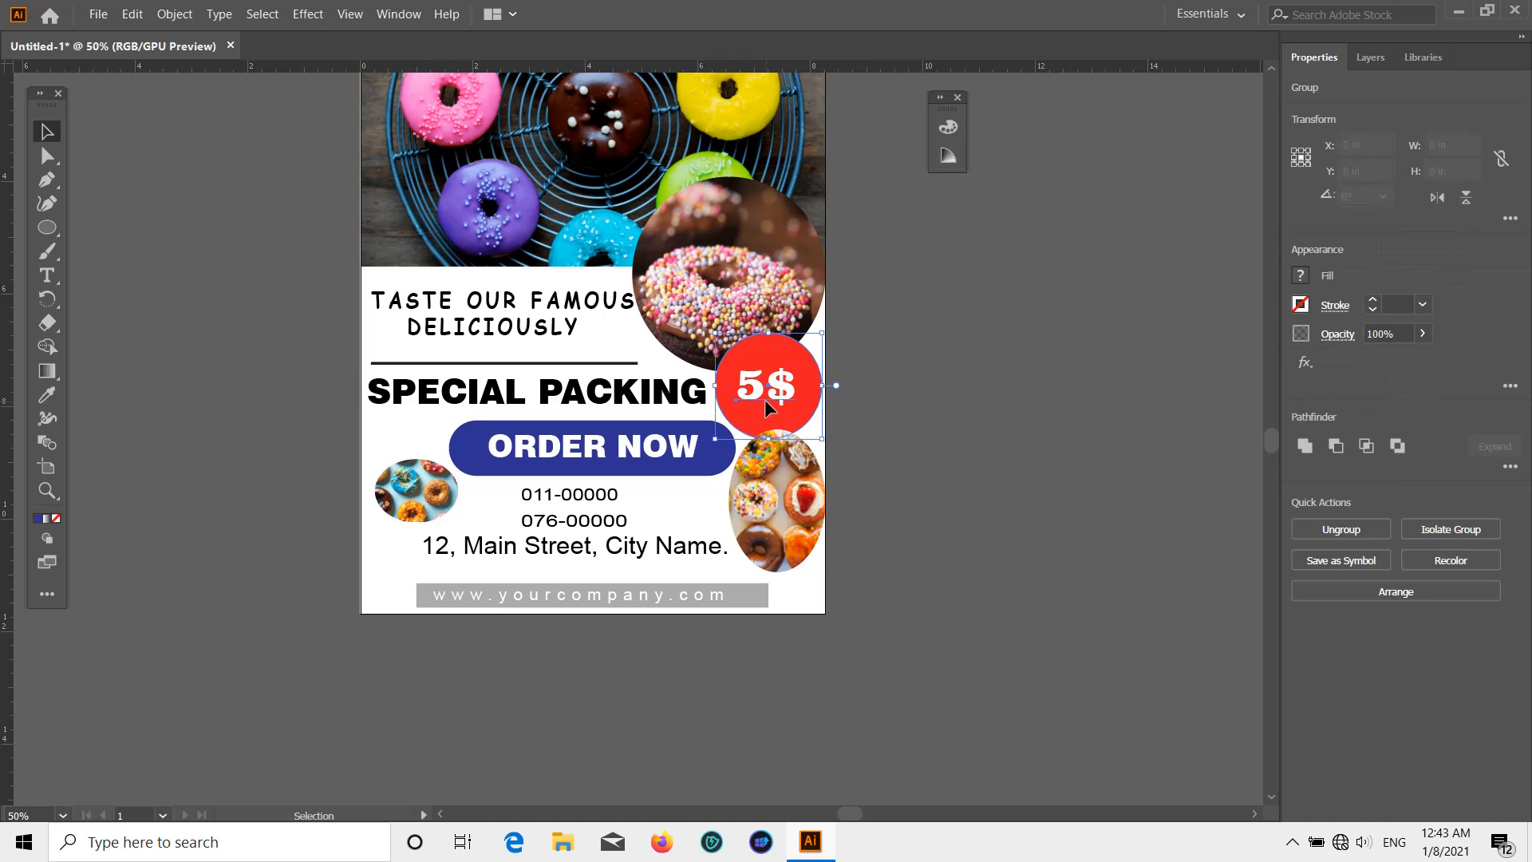
right_click(764, 399)
mouse_move(849, 614)
left_click(1024, 614)
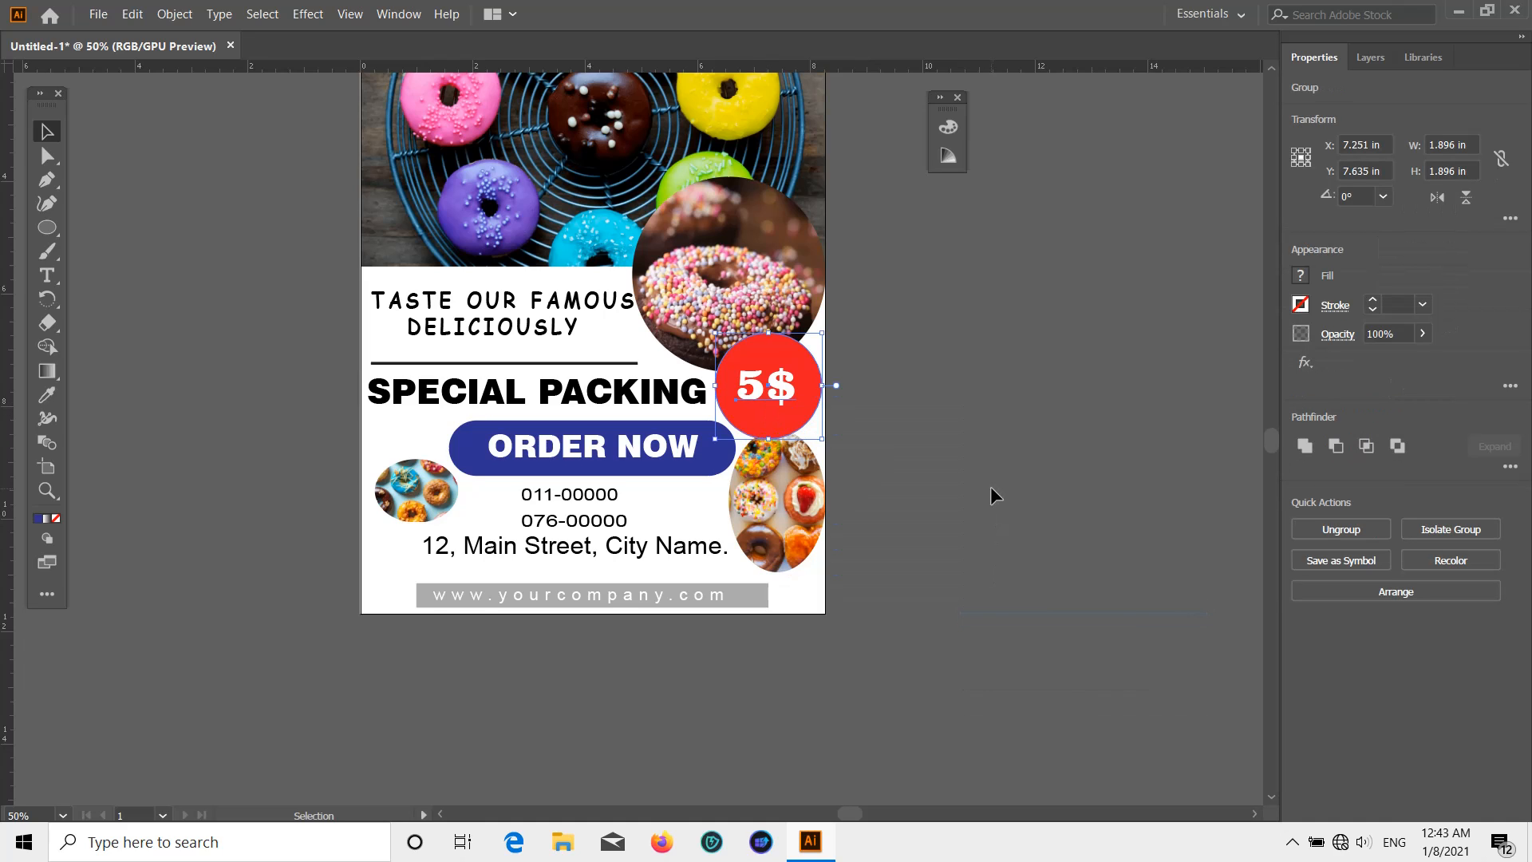
left_click(986, 483)
Set the street address line's font size to 21 pt and centre it beneath the phone numbers
scroll(985, 481, "down", 3)
scroll(977, 480, "up", 3)
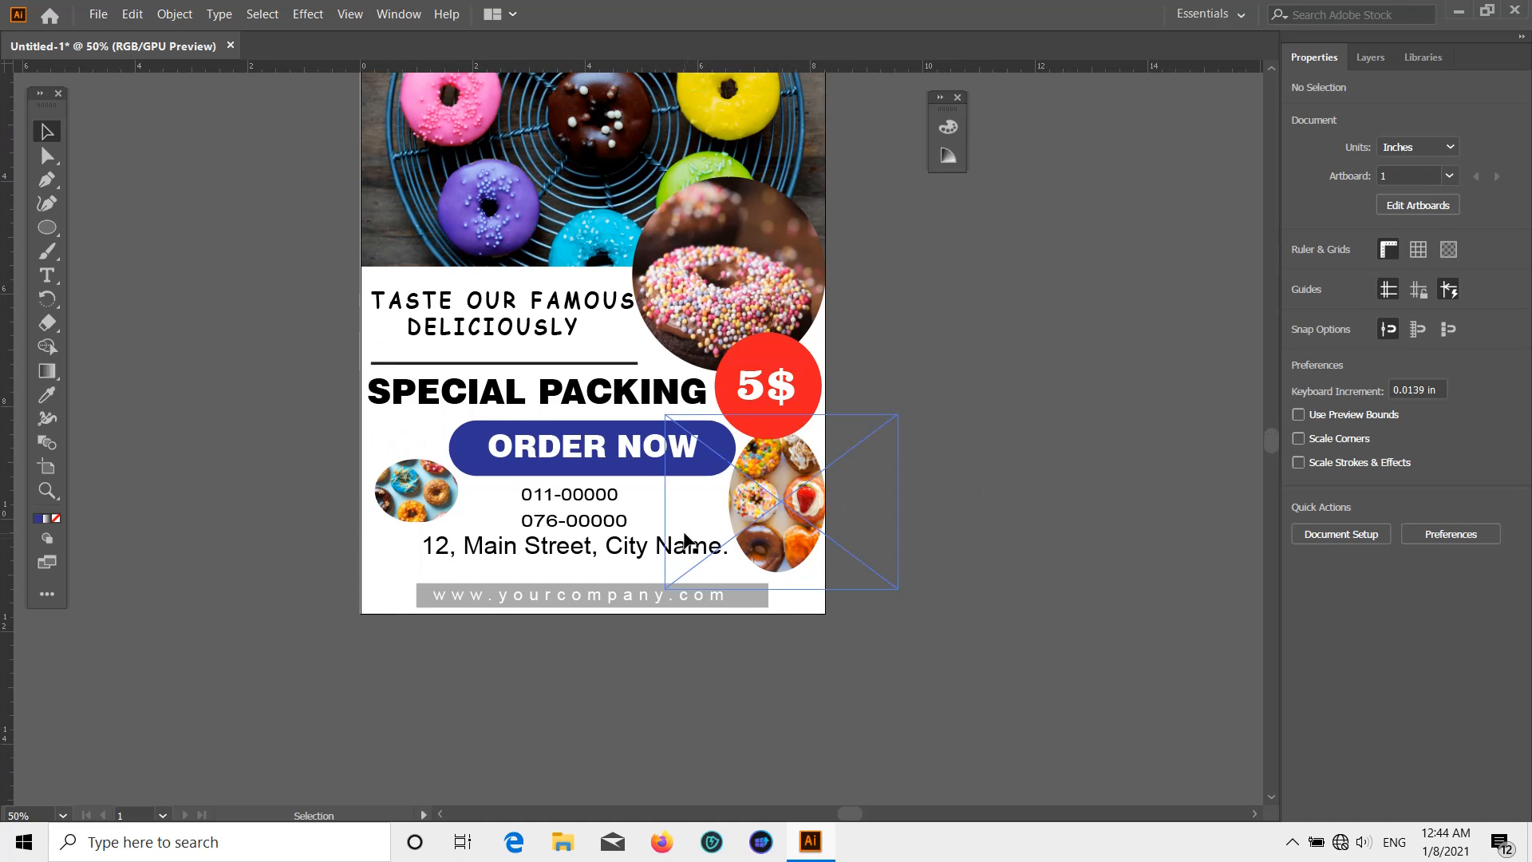
left_click_drag(678, 551, 690, 551)
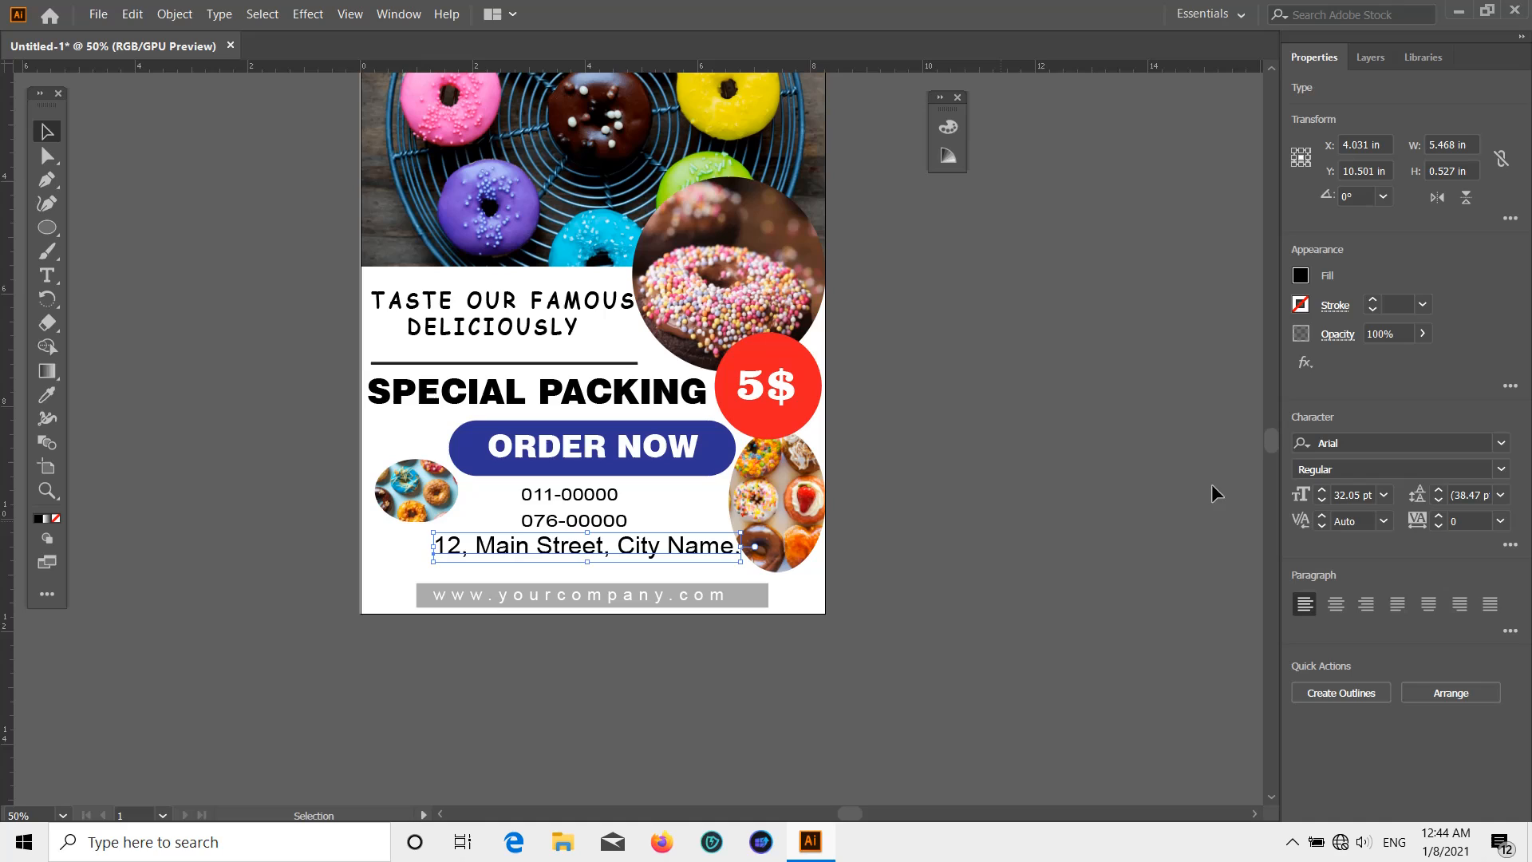
left_click(1383, 496)
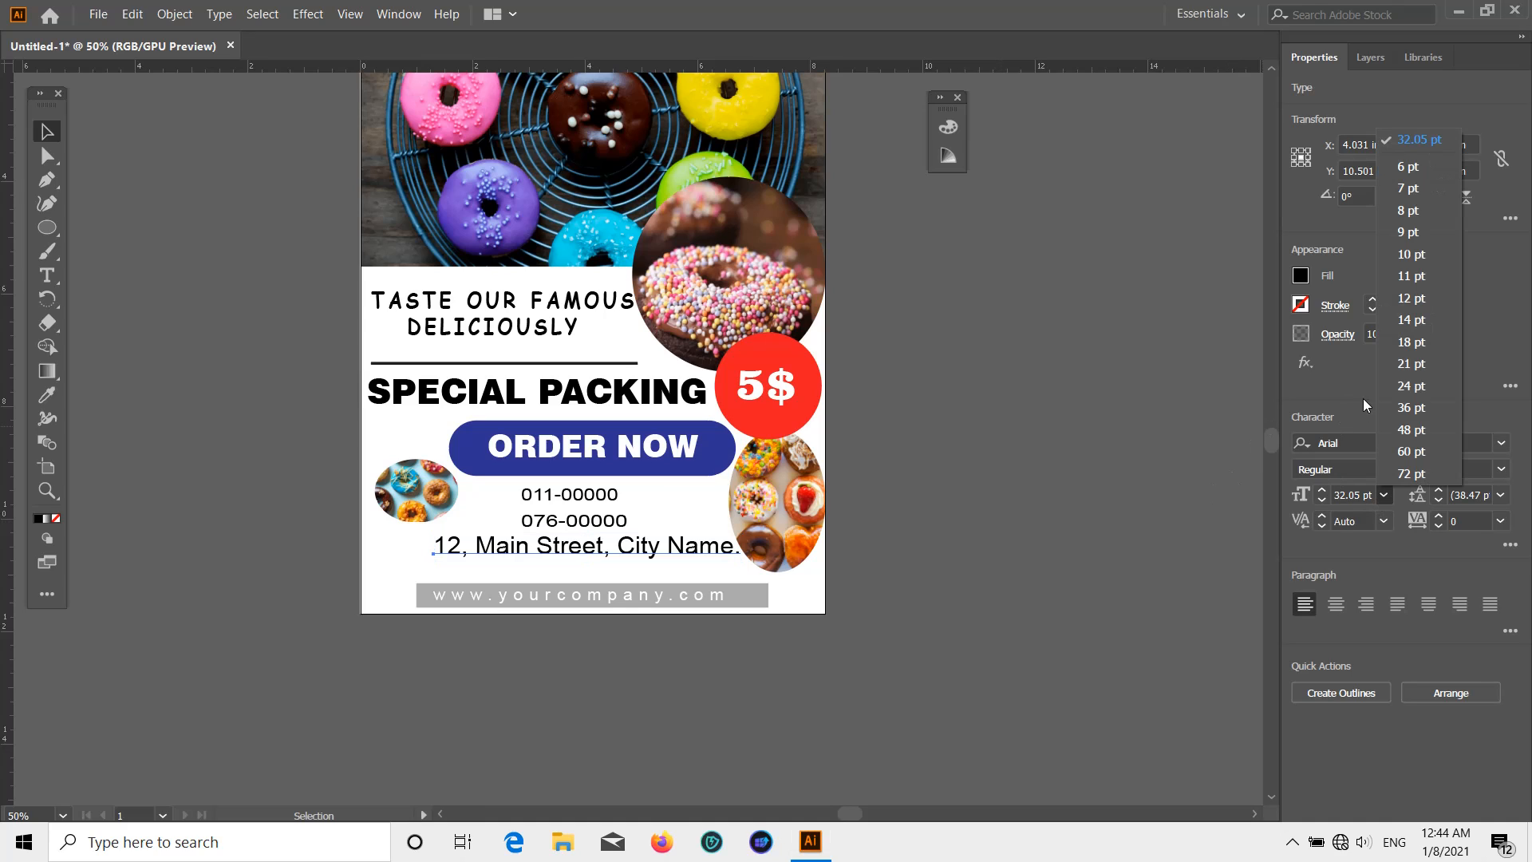
left_click(1418, 374)
left_click(1021, 559)
left_click_drag(586, 548, 630, 548)
left_click(884, 536)
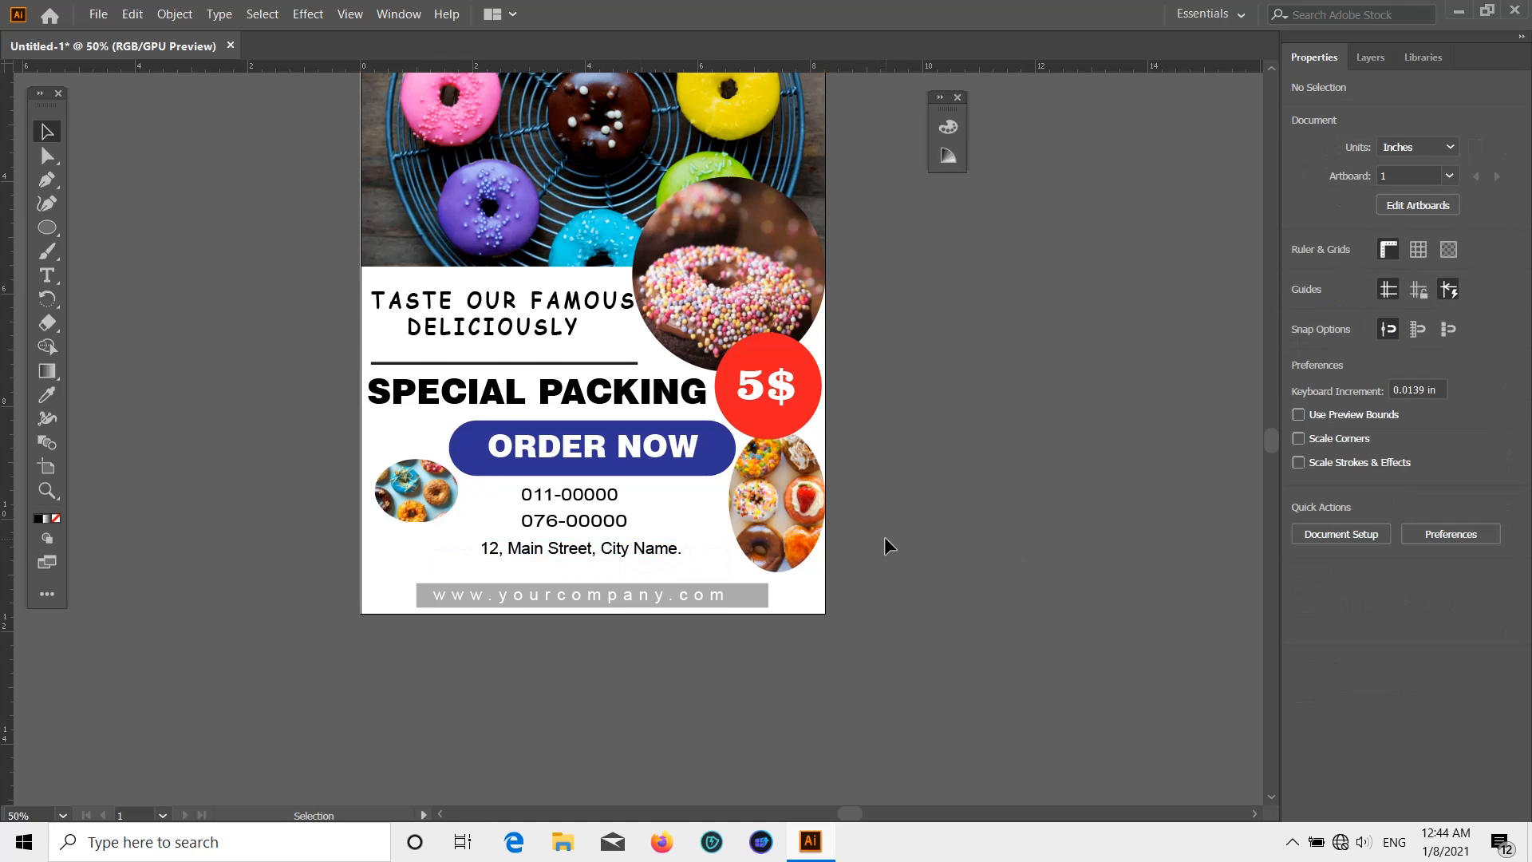
Try to group the web address text with its grey bar at the foot of the flyer
scroll(885, 530, "up", 5)
scroll(884, 521, "down", 2)
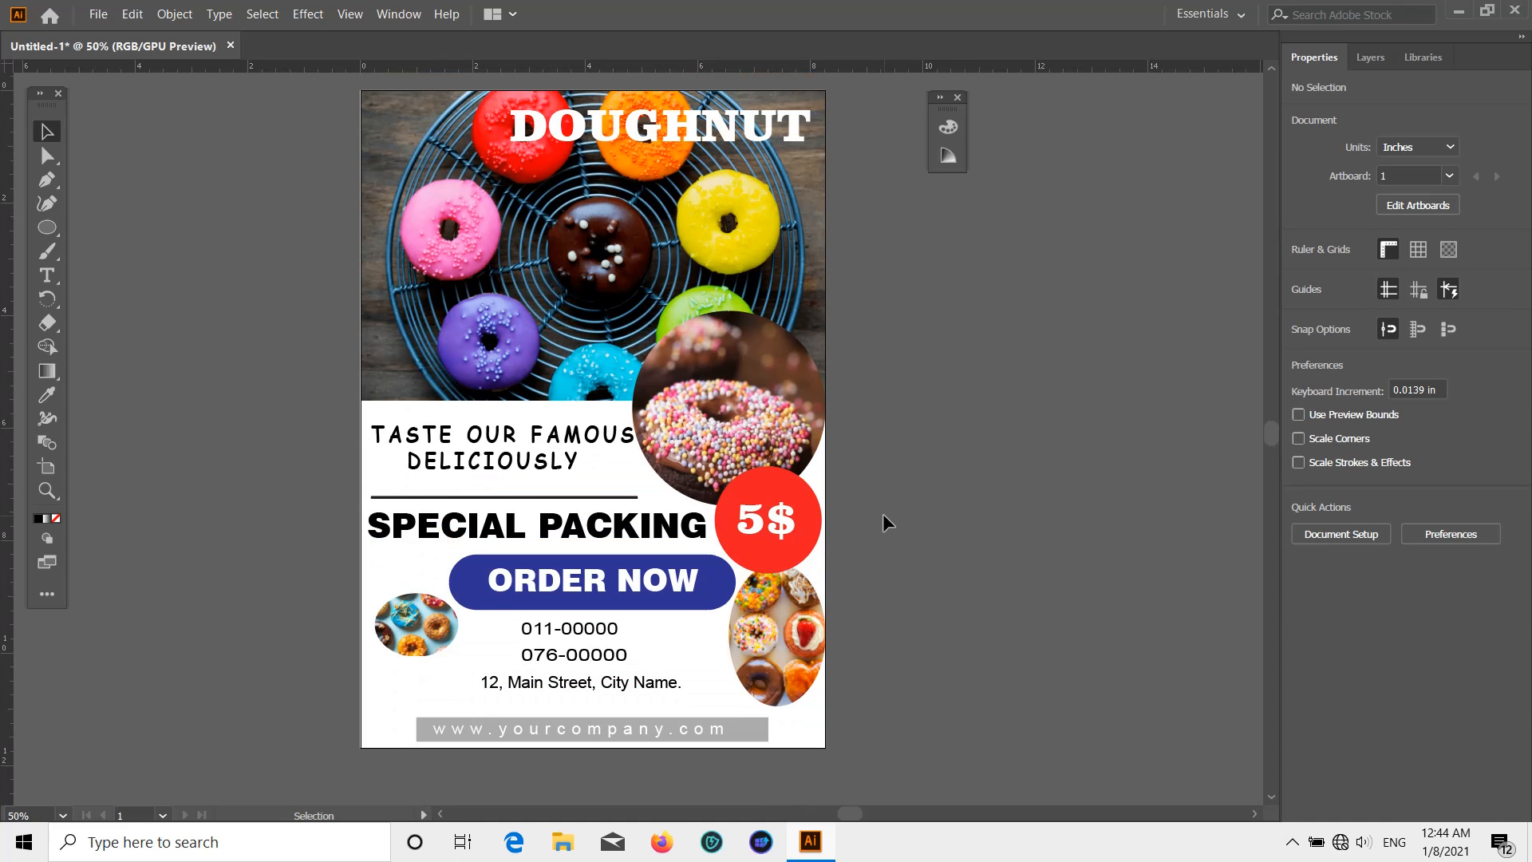
scroll(889, 538, "down", 2)
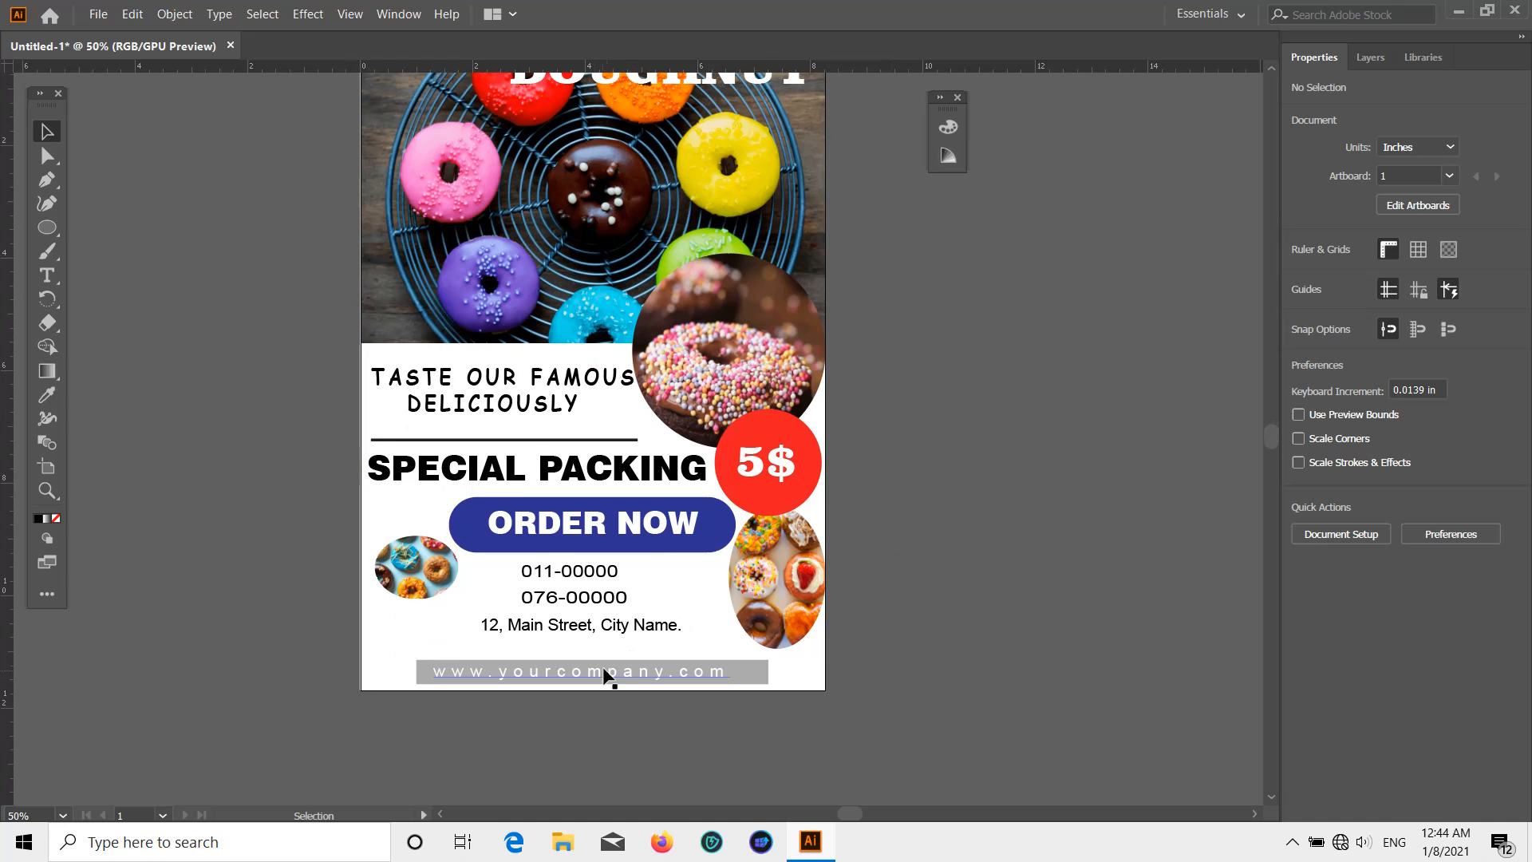
left_click(589, 671)
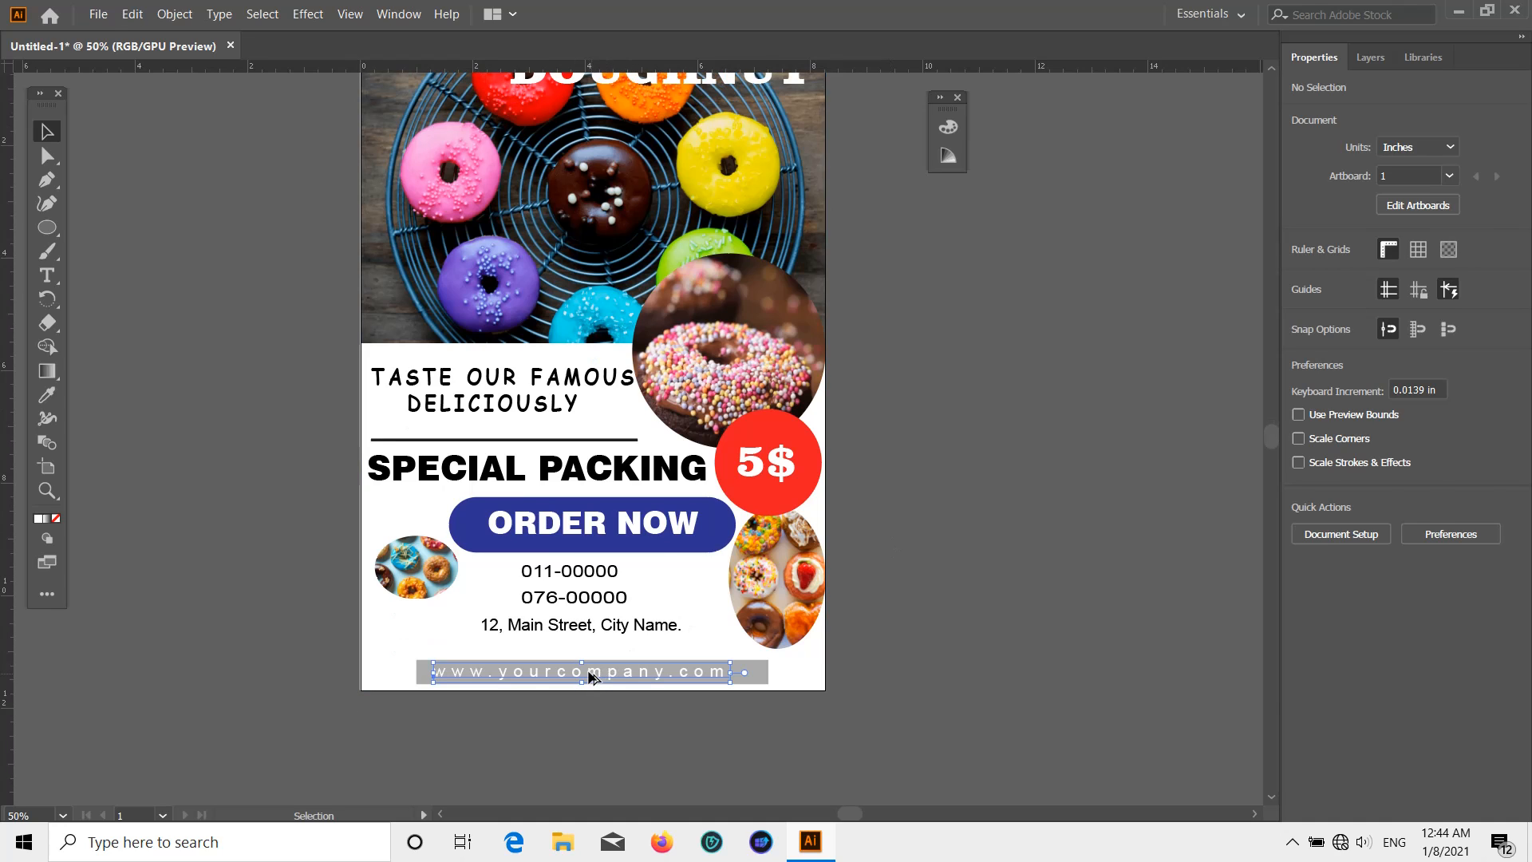
left_click(422, 671)
right_click(426, 670)
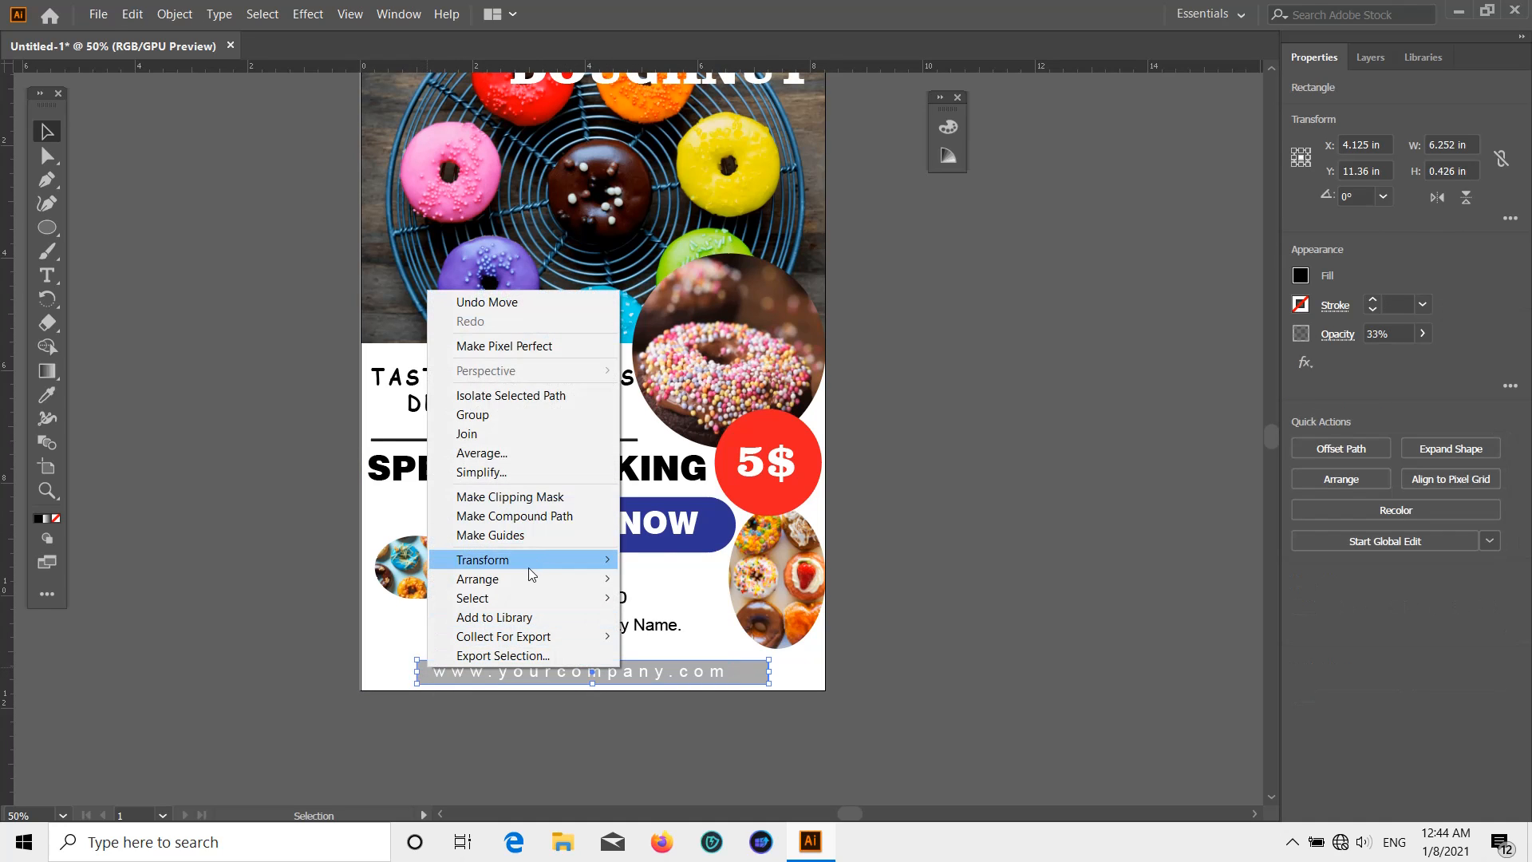
left_click(475, 414)
left_click(884, 511)
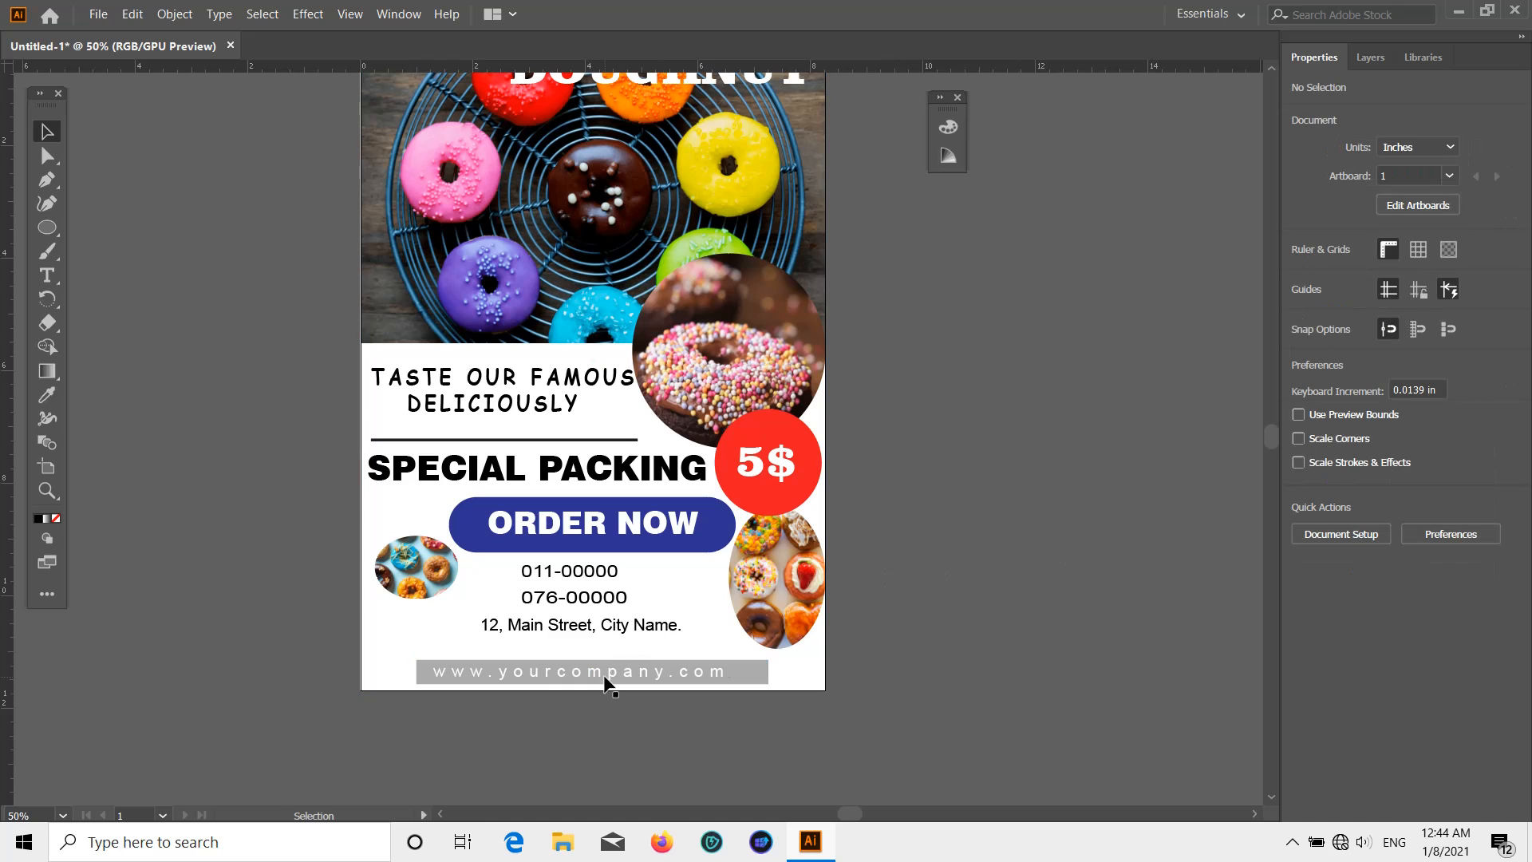
Raise and slightly narrow the grey bar at the flyer's foot, and place the web address text on top of it
left_click_drag(601, 671, 600, 671)
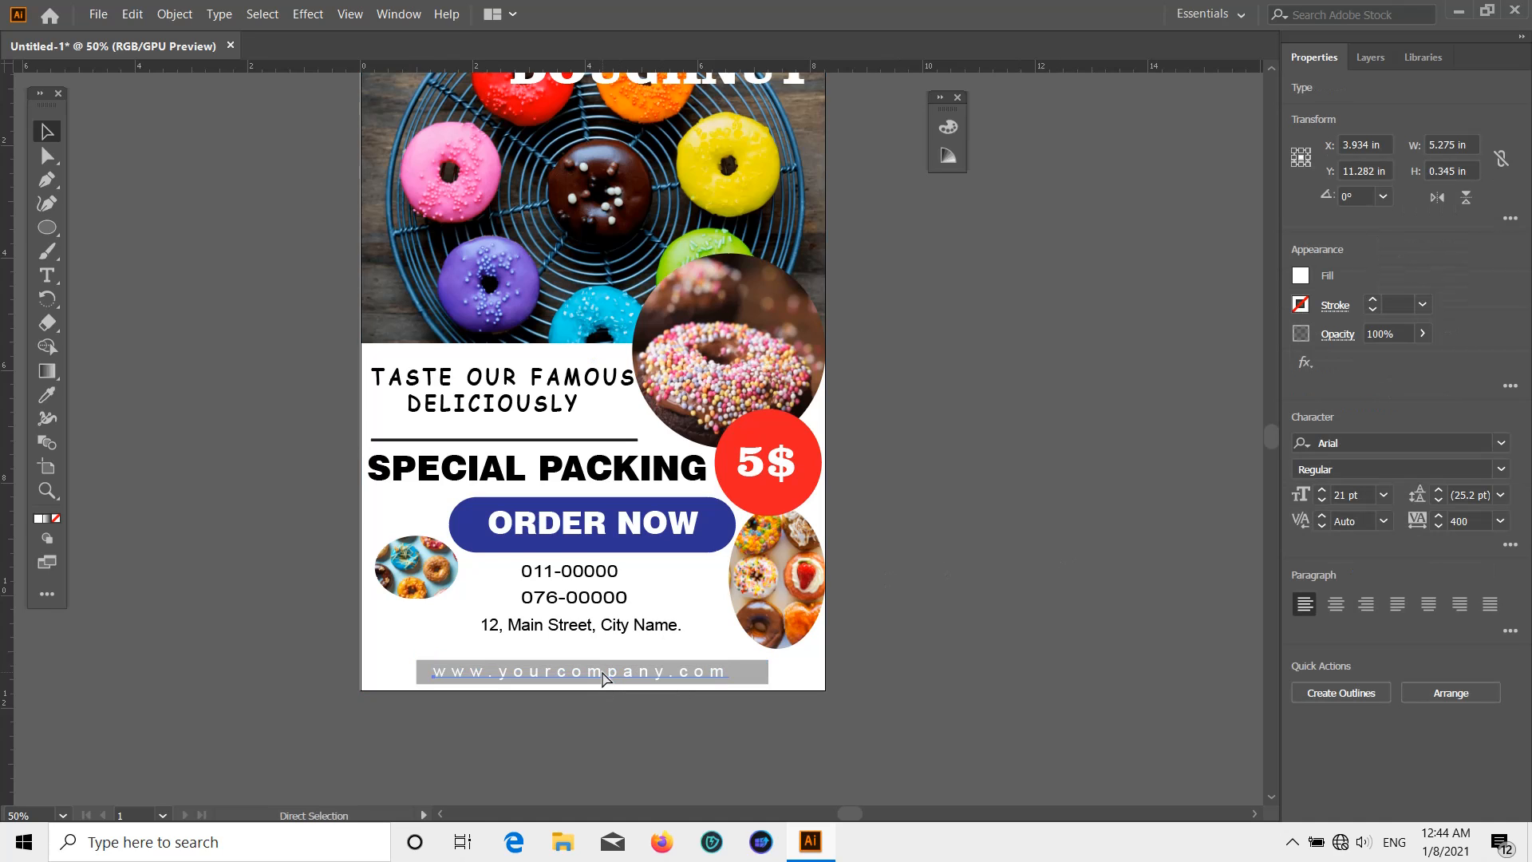
scroll(616, 692, "up", 2)
left_click(589, 707)
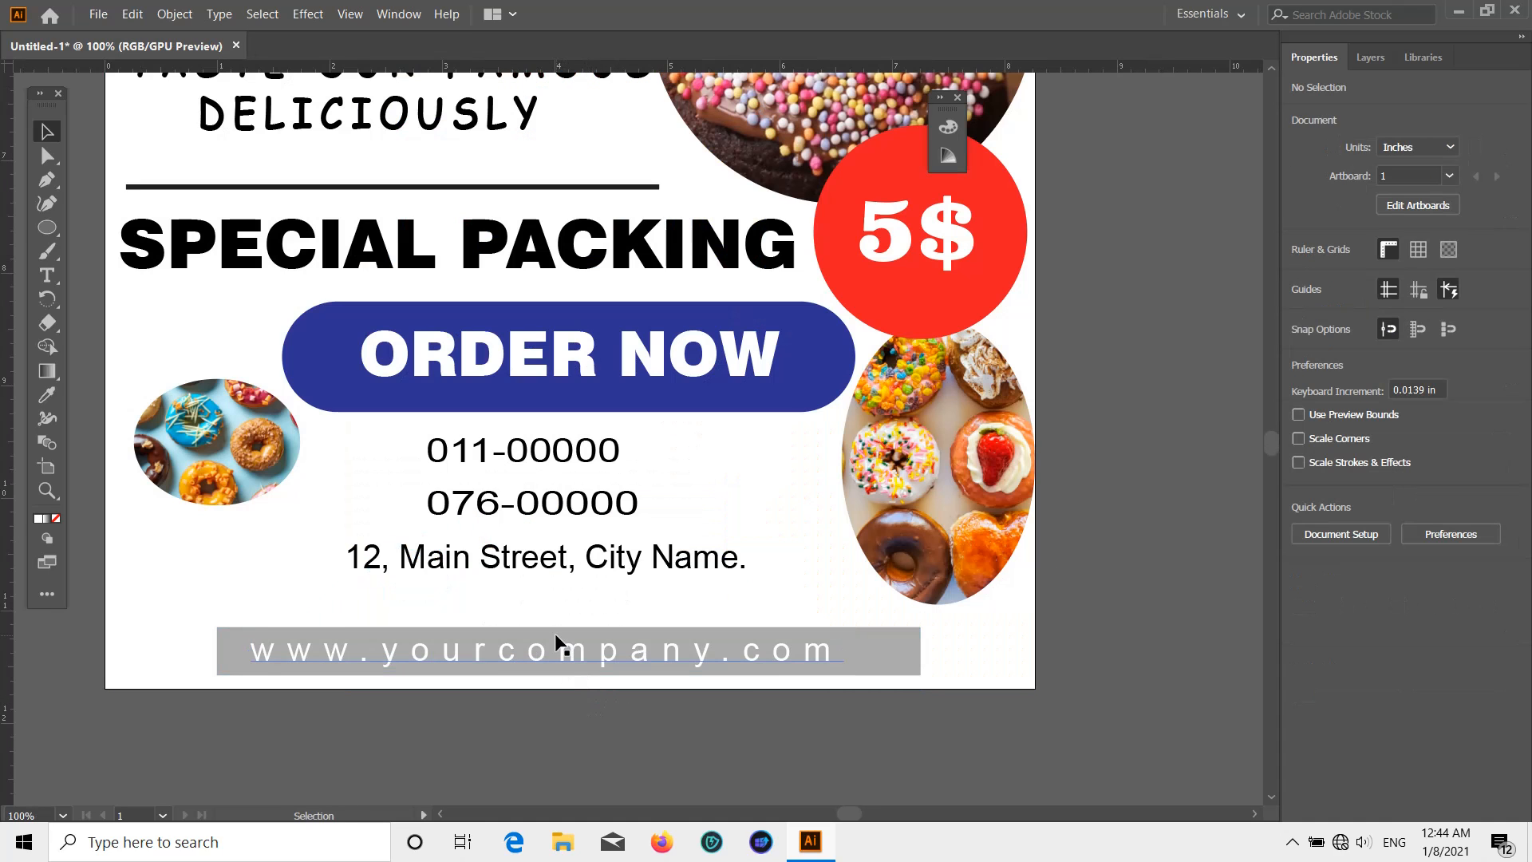
mouse_move(558, 632)
left_mouse_down()
mouse_move(553, 616)
mouse_move(548, 688)
mouse_move(542, 639)
left_mouse_up()
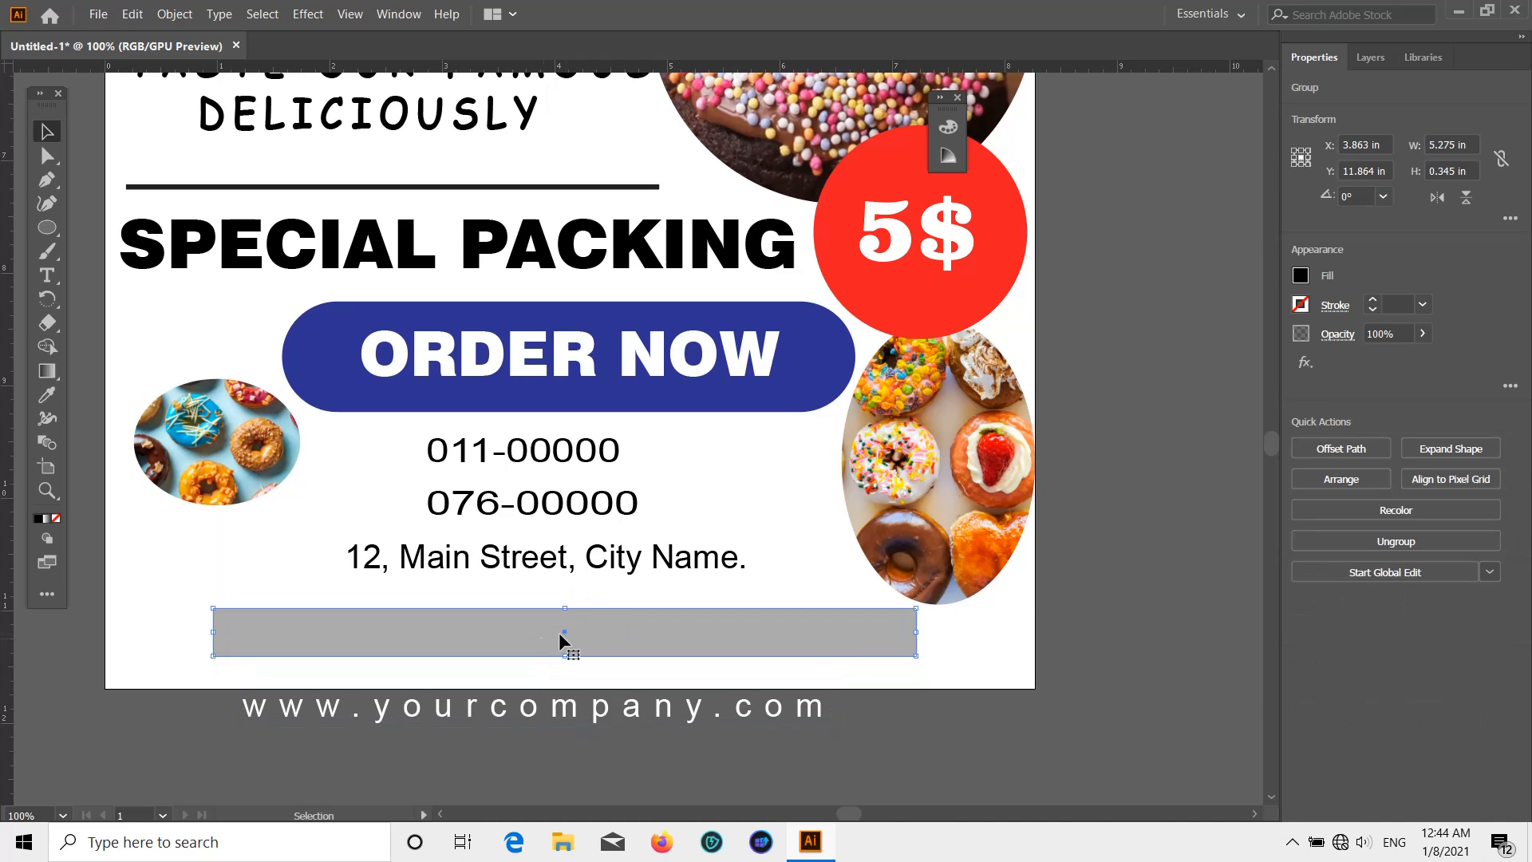
left_click_drag(906, 636, 816, 630)
left_click(1173, 639)
left_click_drag(620, 708, 658, 635)
left_click(735, 764)
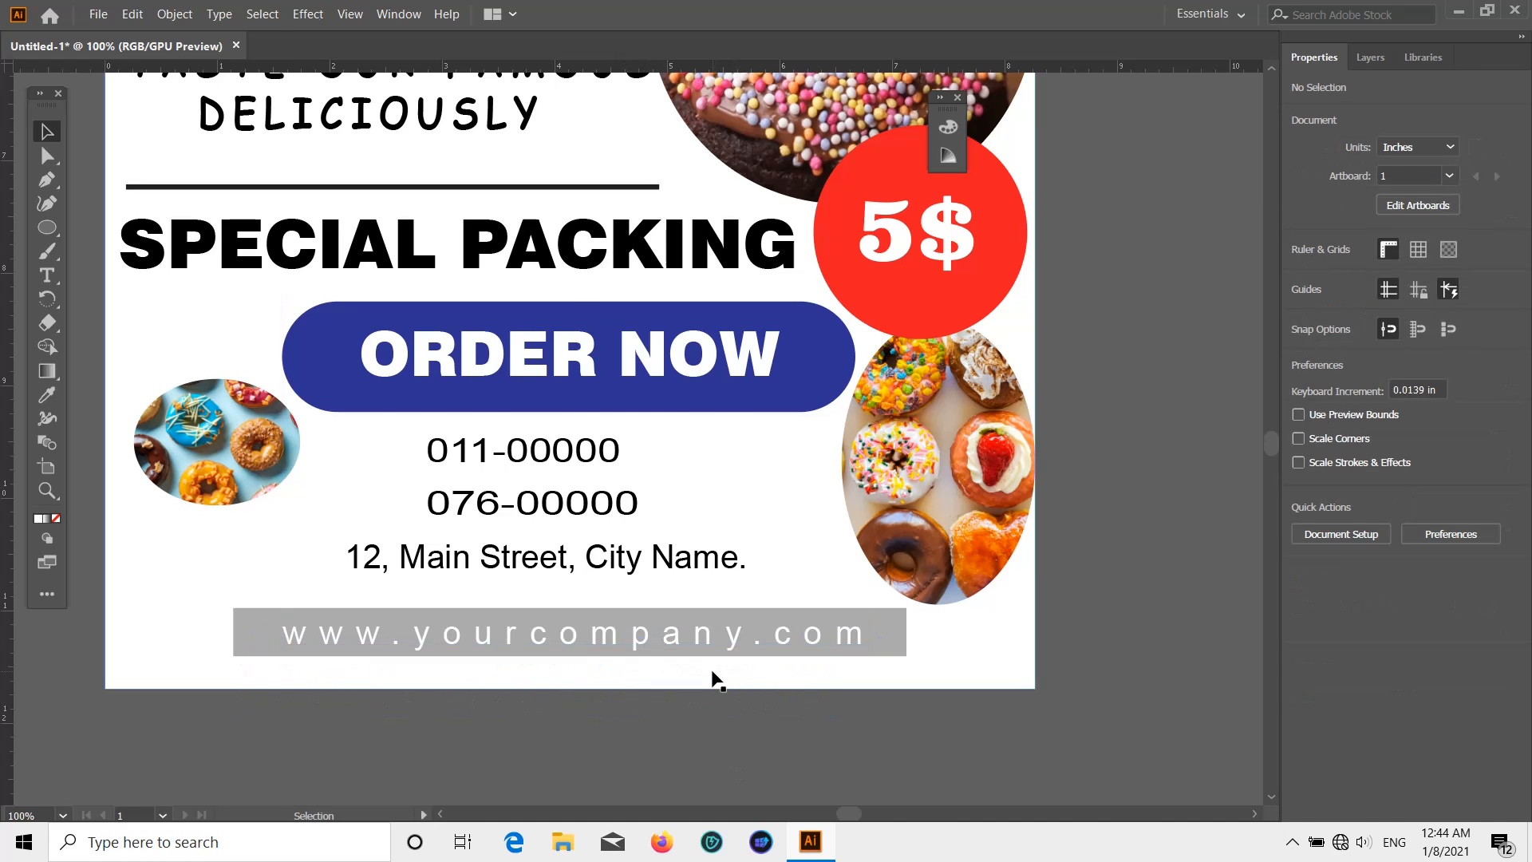
Export the flyer to the Ilastrater folder as a PNG named "doughnut flyer", at High (300 ppi) resolution with a transparent background
scroll(712, 675, "down", 2)
scroll(712, 674, "down", 1)
scroll(912, 557, "up", 1)
scroll(913, 556, "down", 1)
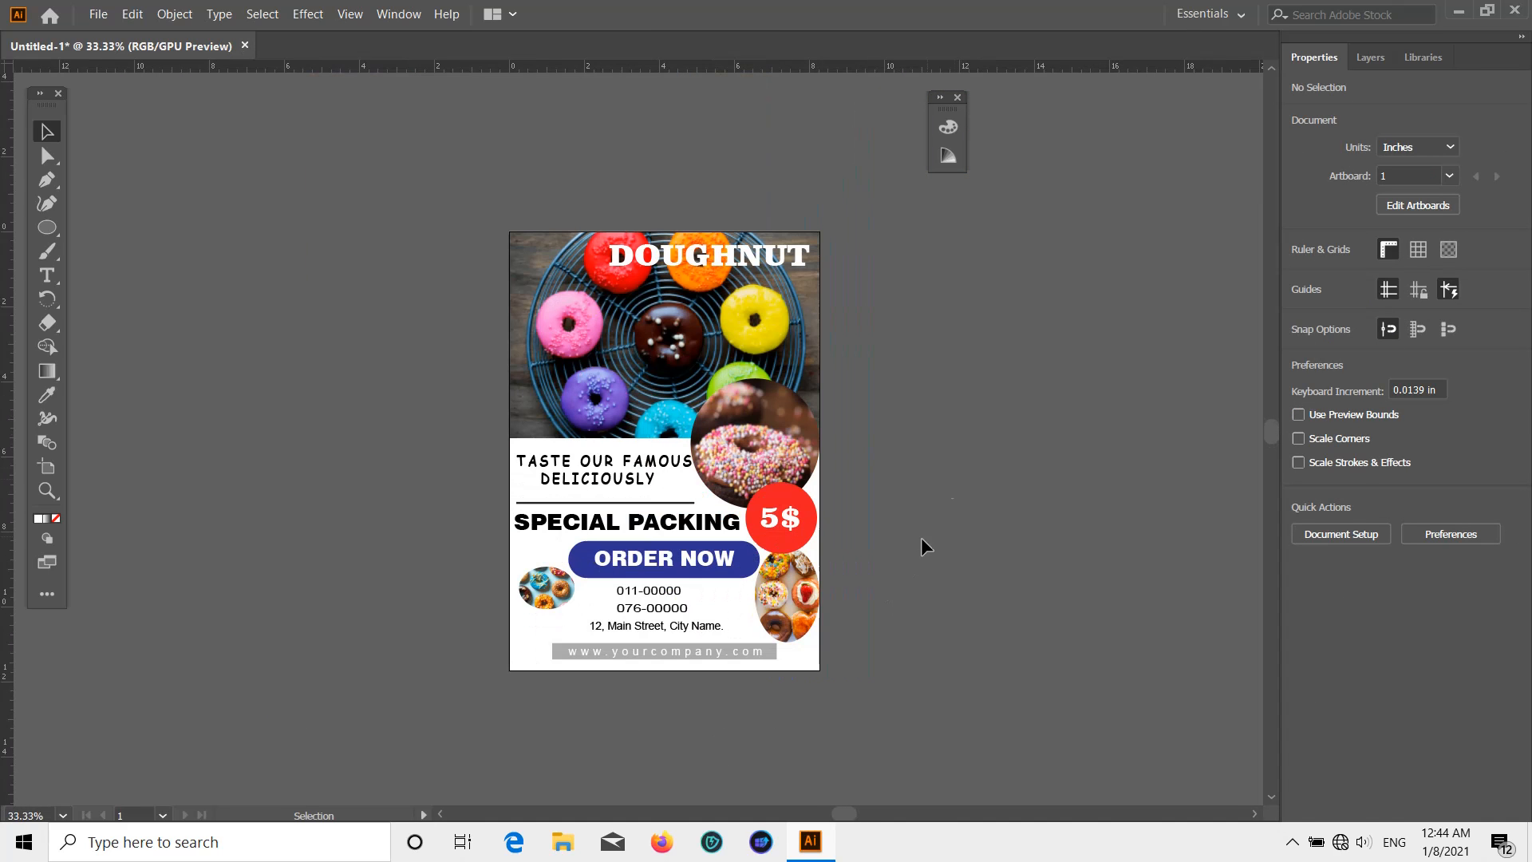
key("ctrl+=")
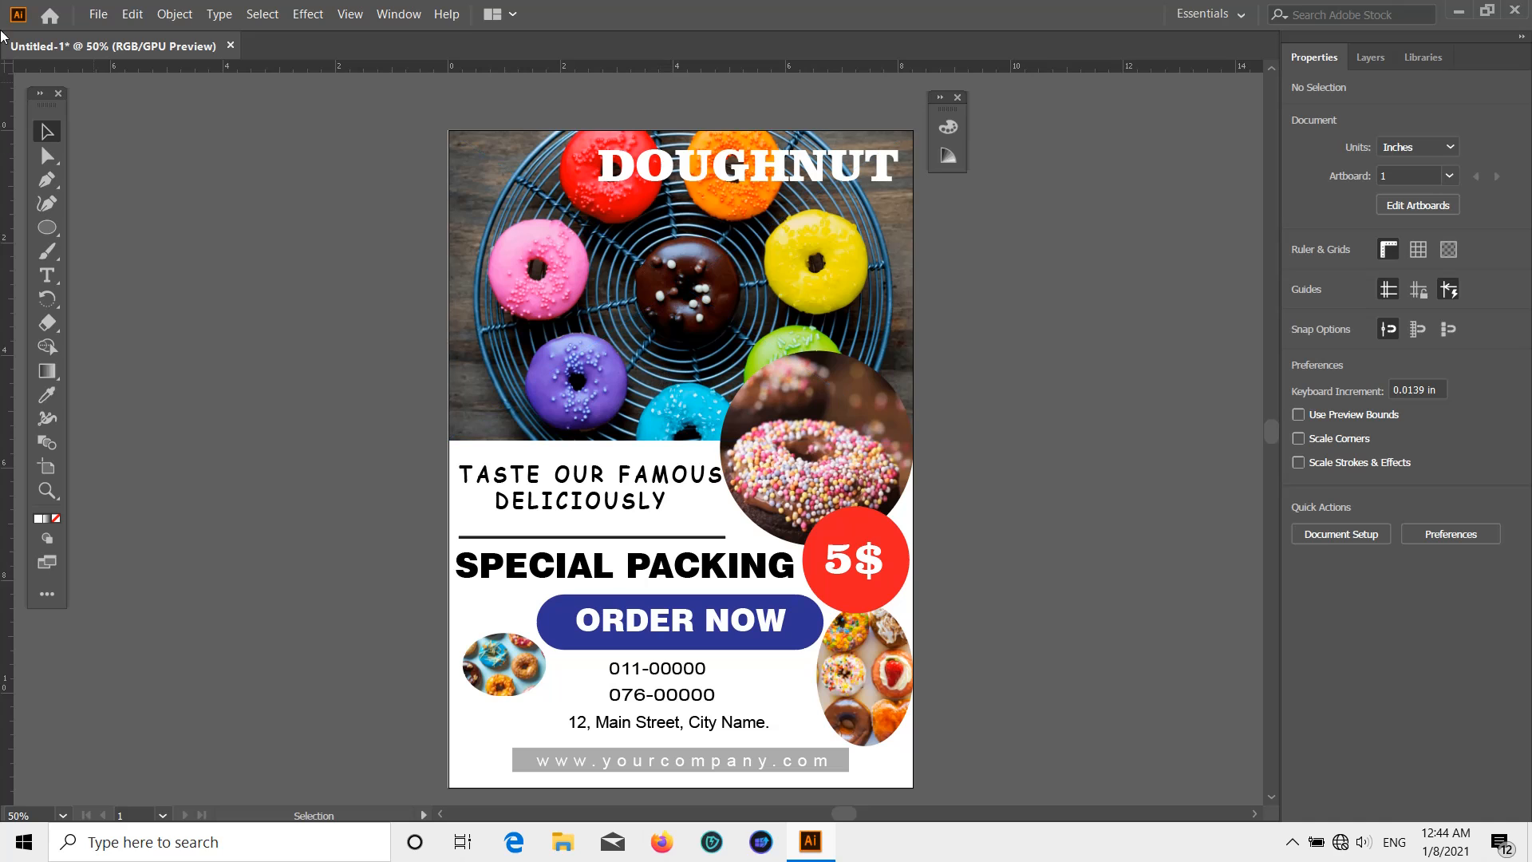
left_click(98, 14)
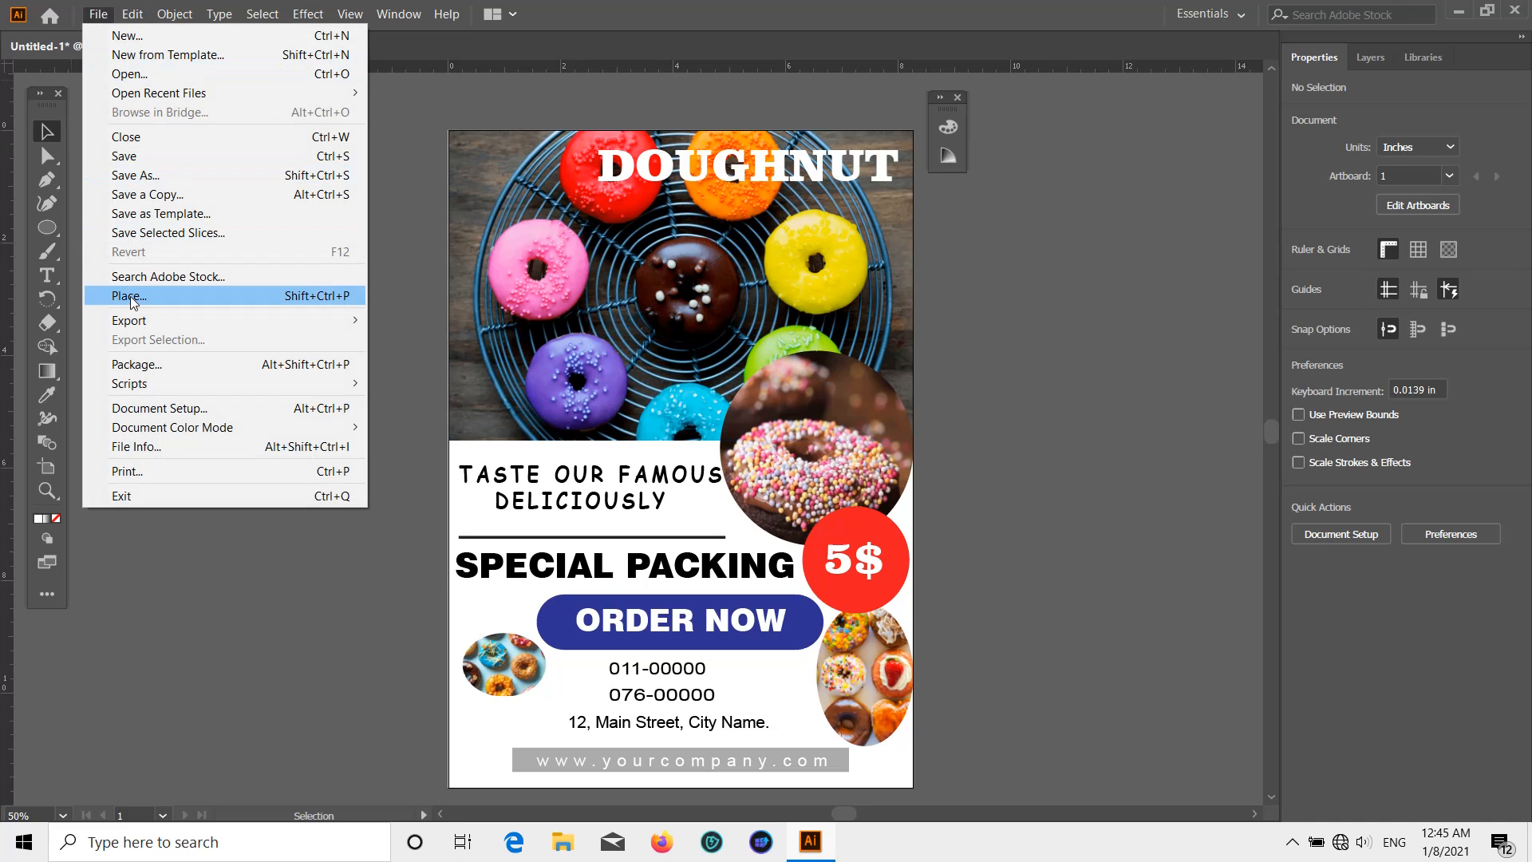
mouse_move(131, 322)
left_click(395, 336)
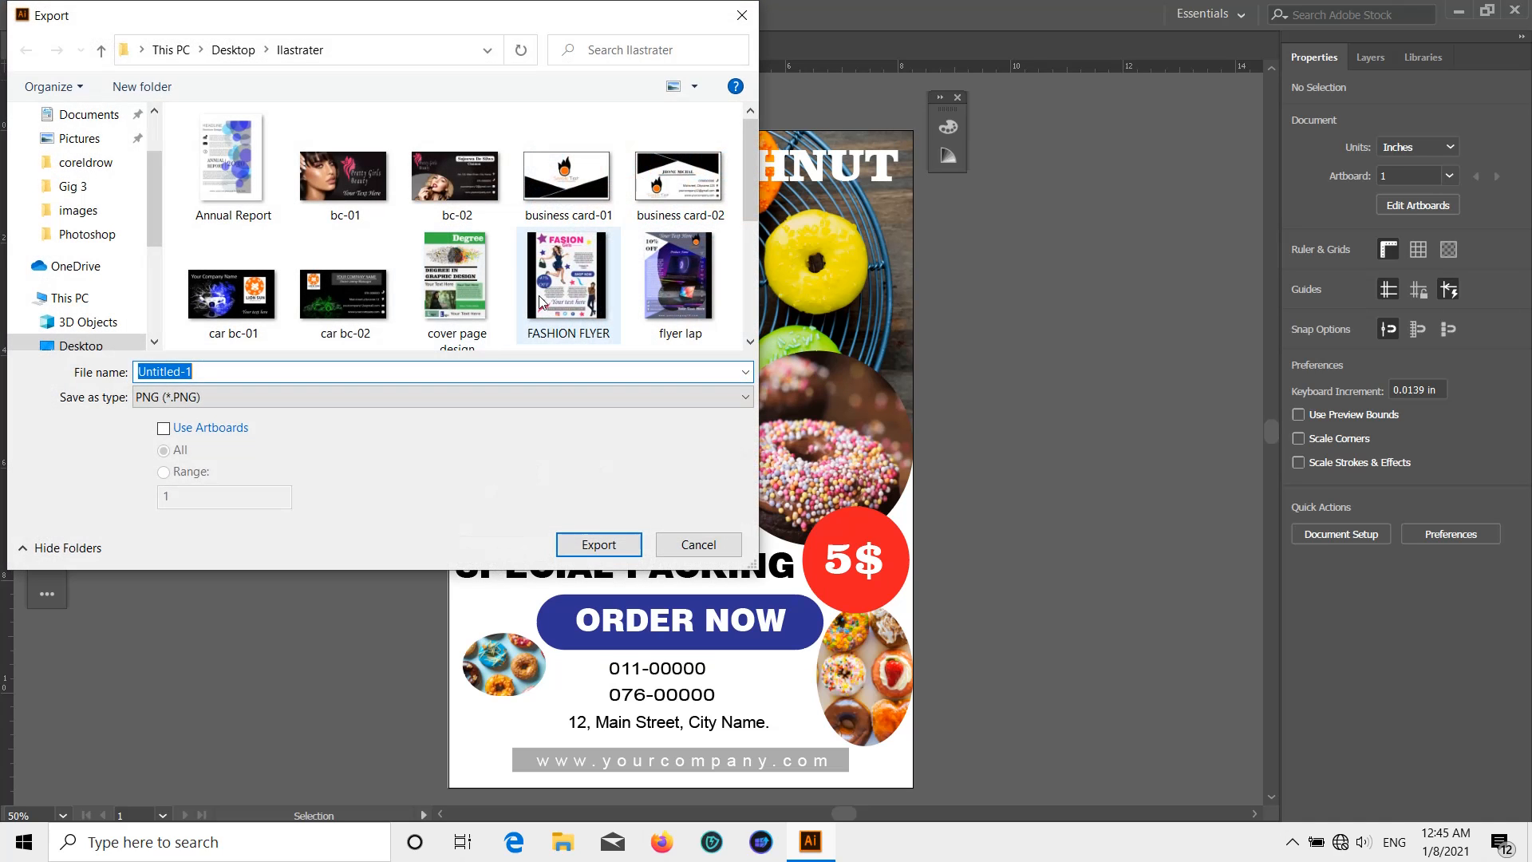
left_click(226, 372)
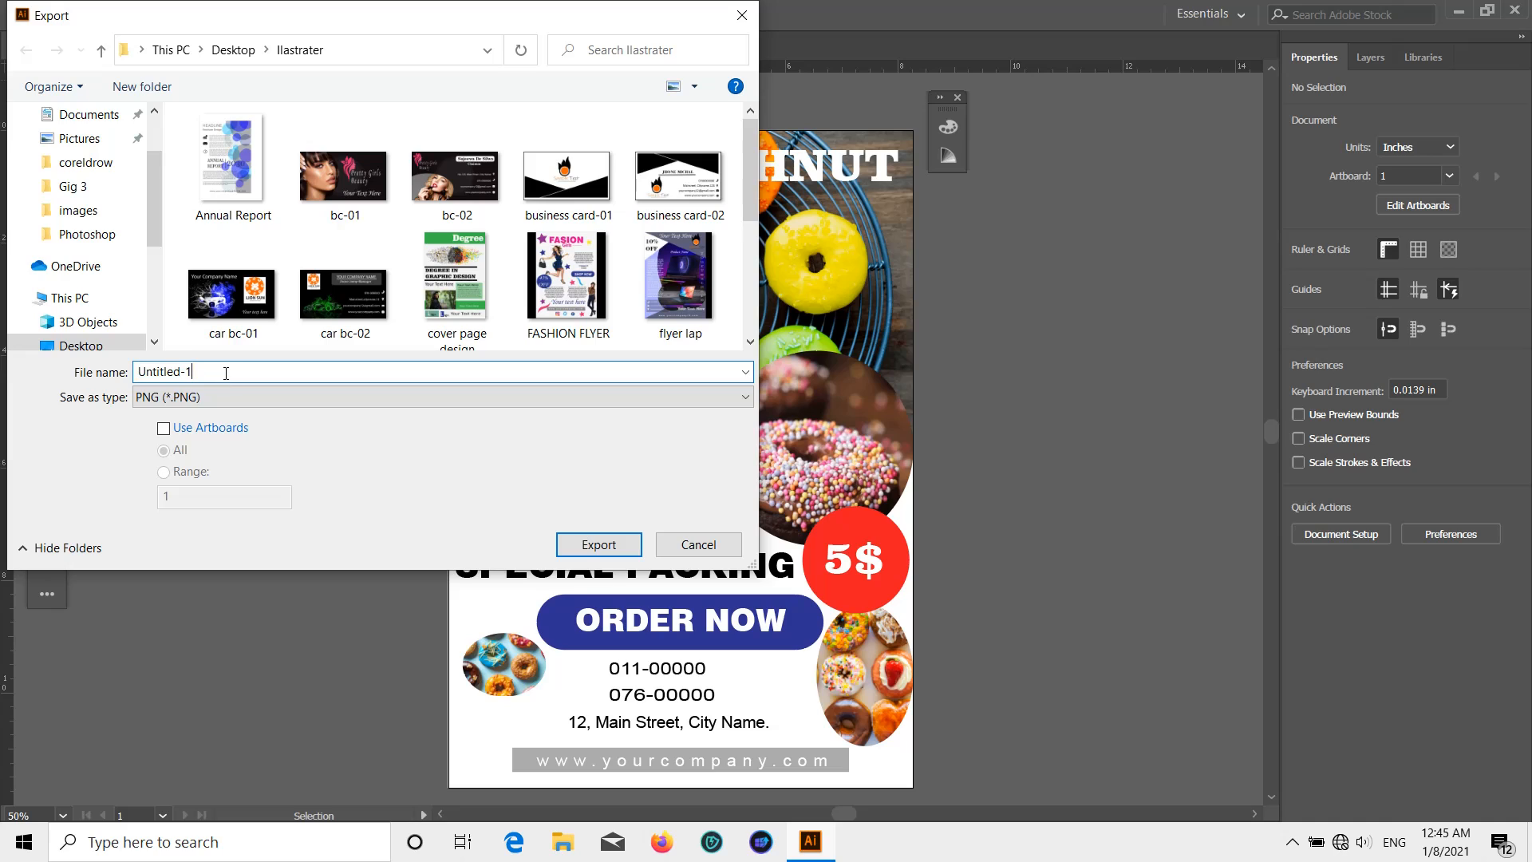
key("BackSpace")
key("BackSpace")
key("BackSpace")
key("BackSpace")
key("BackSpace")
key("BackSpace")
key("BackSpace")
key("BackSpace")
key("BackSpace")
key("BackSpace")
left_click(599, 544)
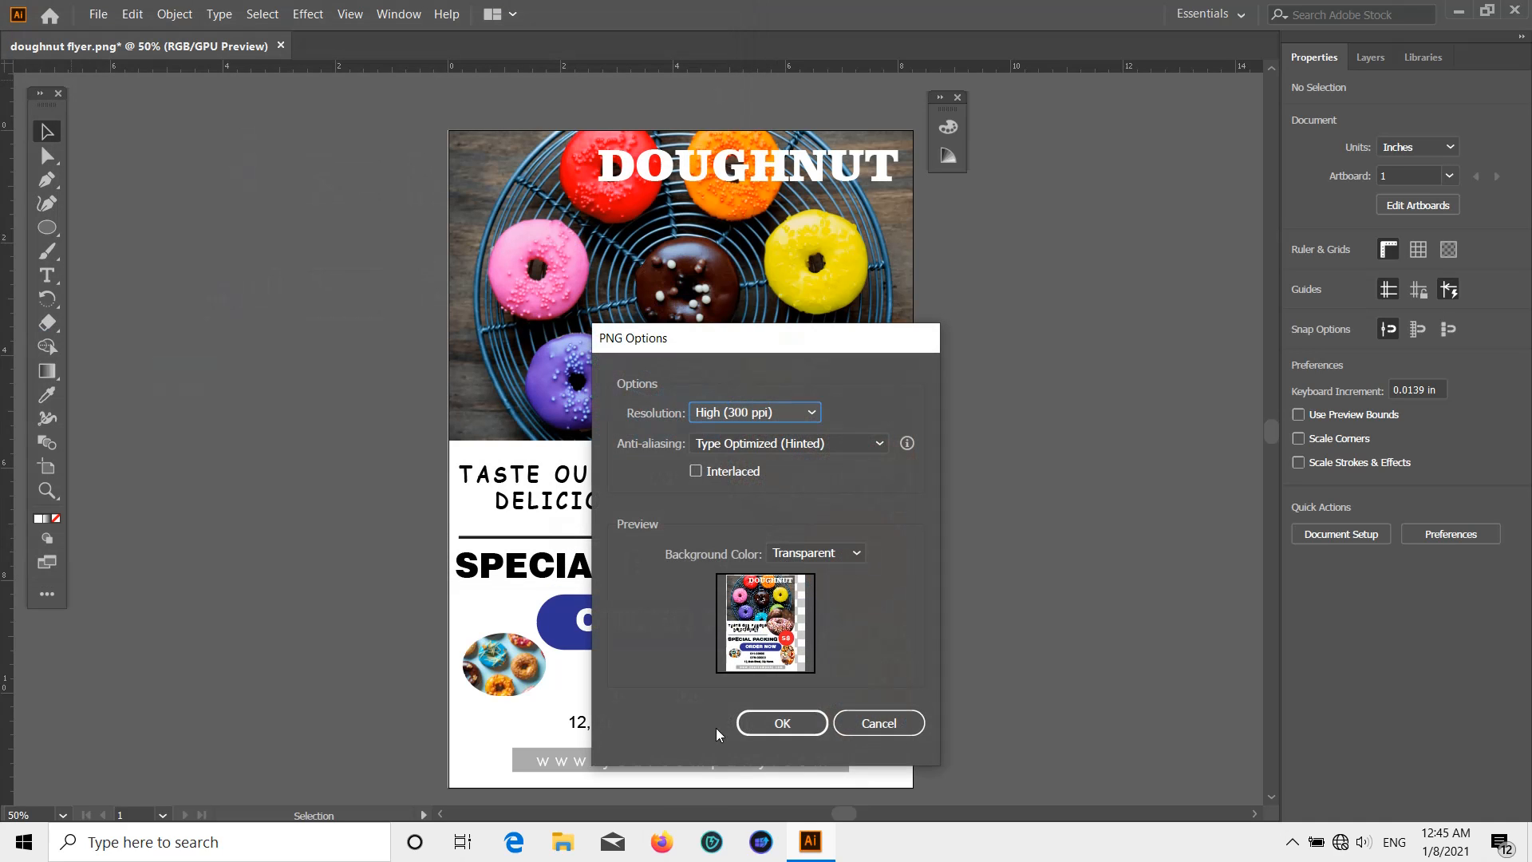
left_click(782, 723)
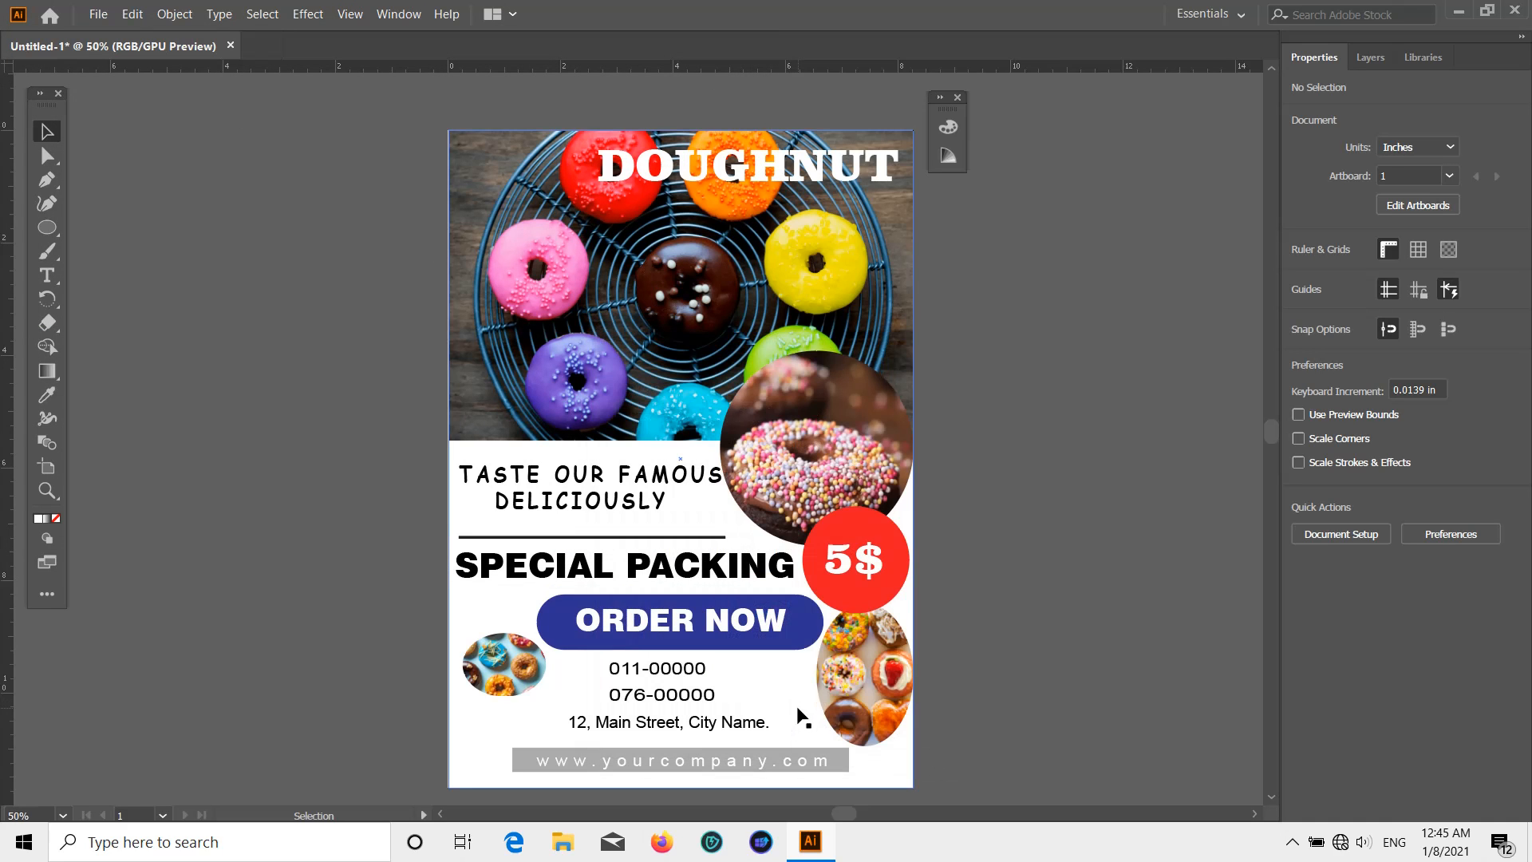